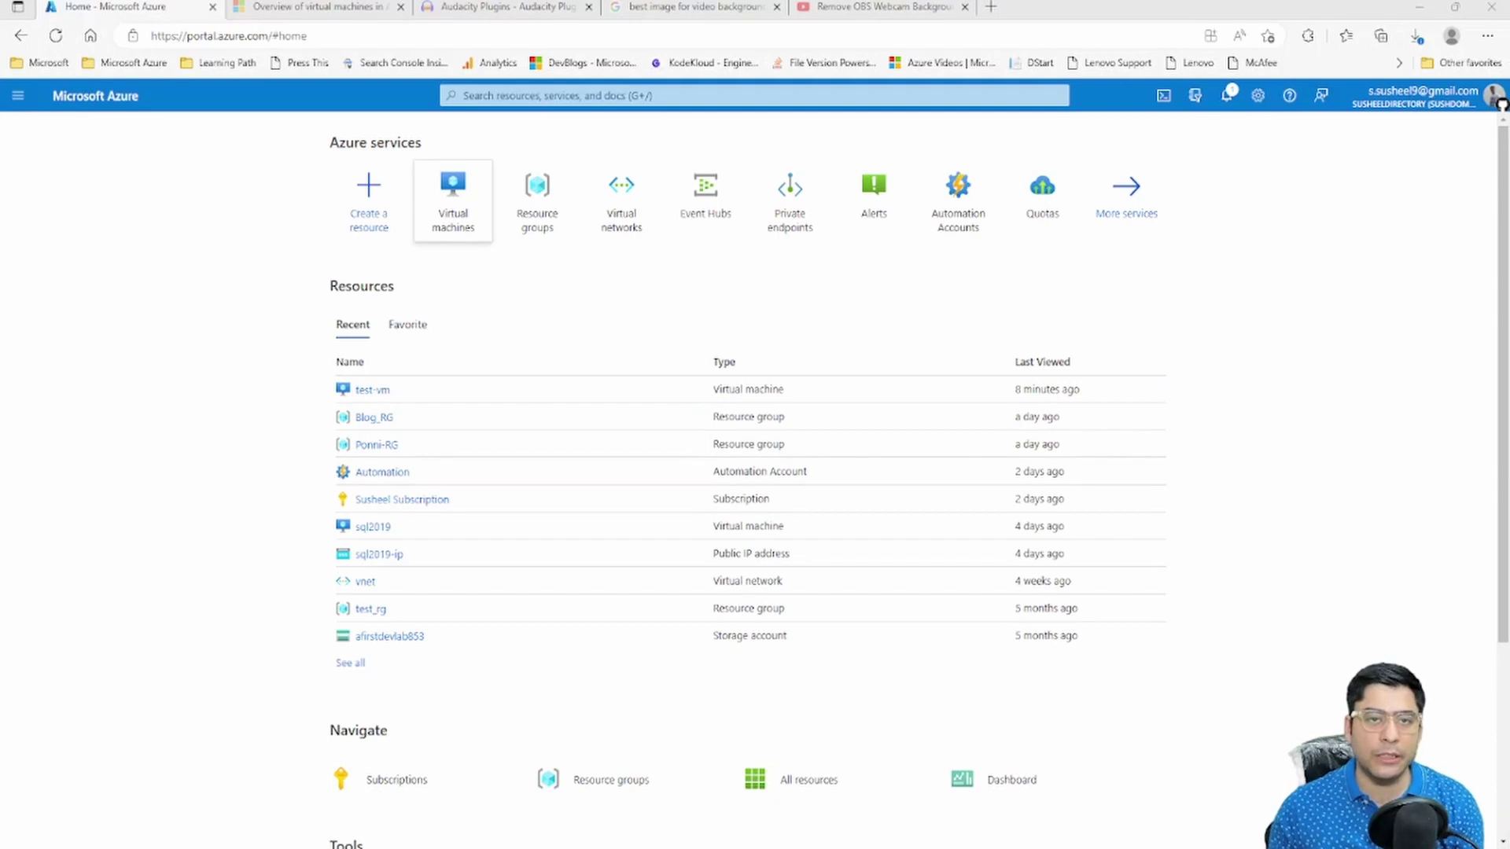
mouse_move(453, 200)
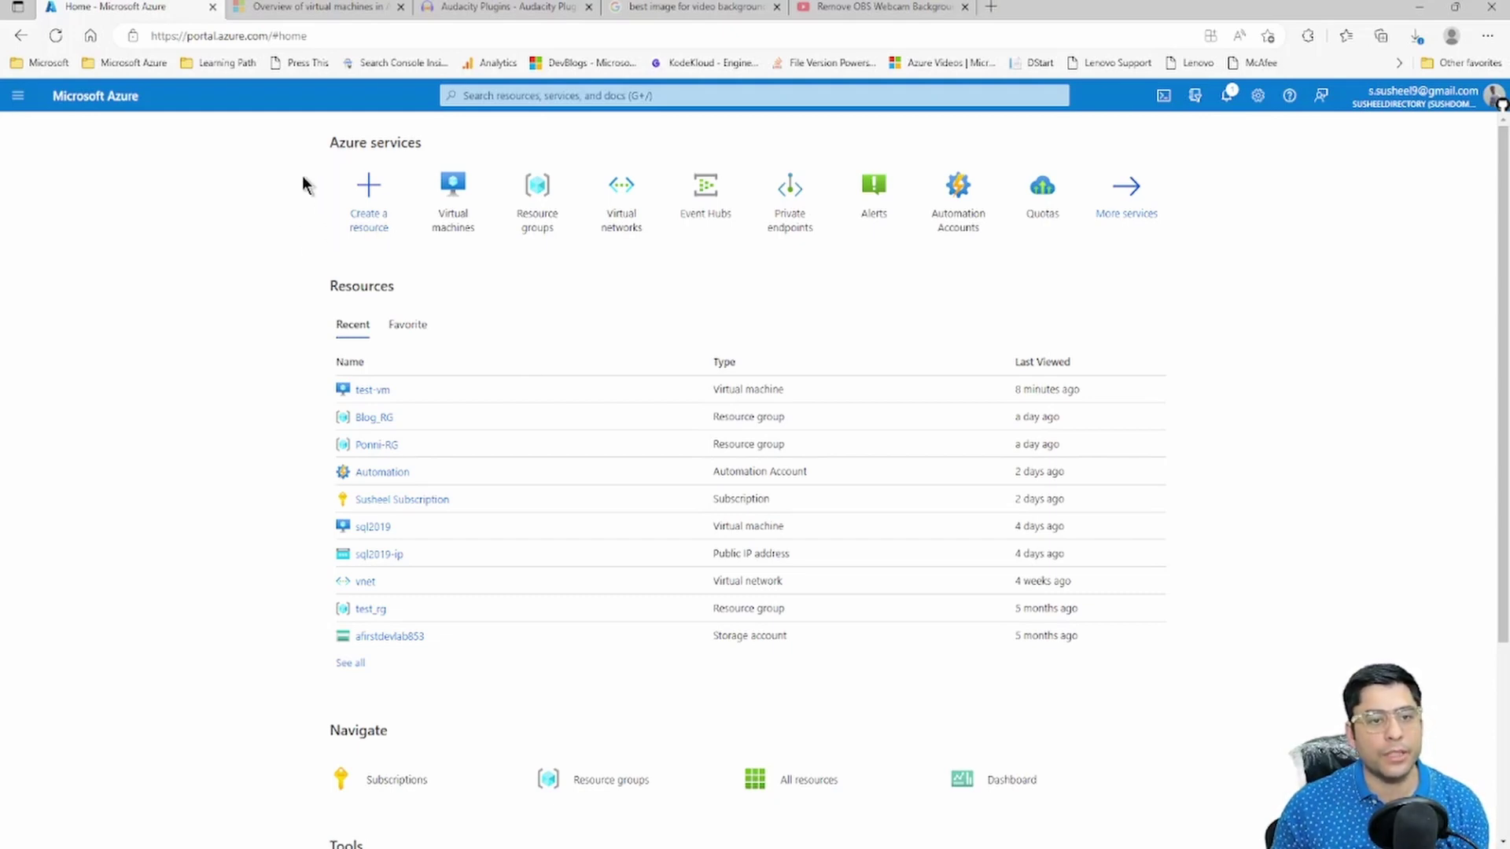
left_click_drag(344, 208, 393, 229)
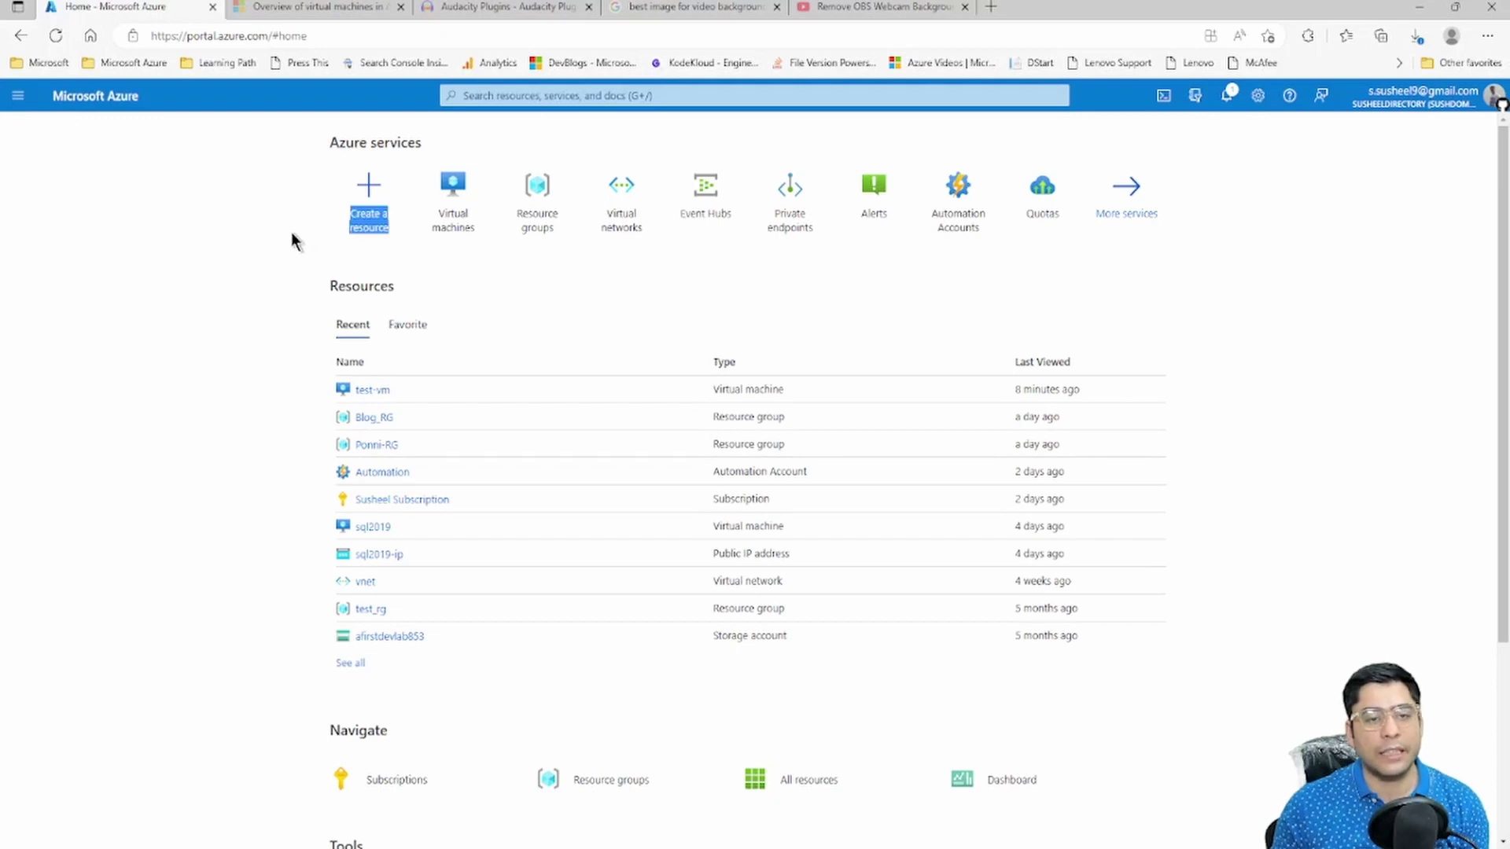
left_click(374, 197)
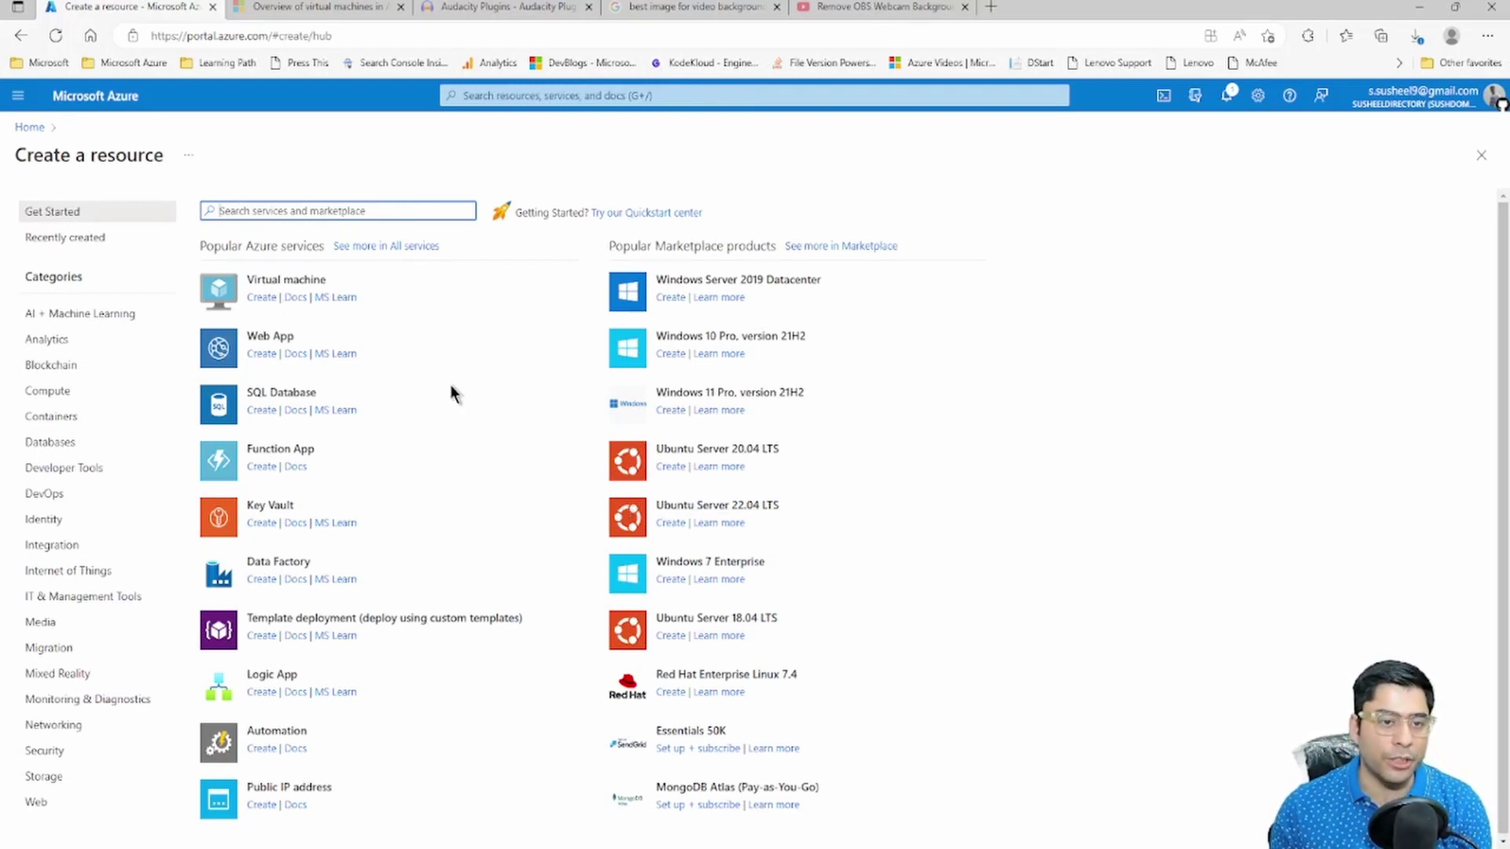
left_click(268, 306)
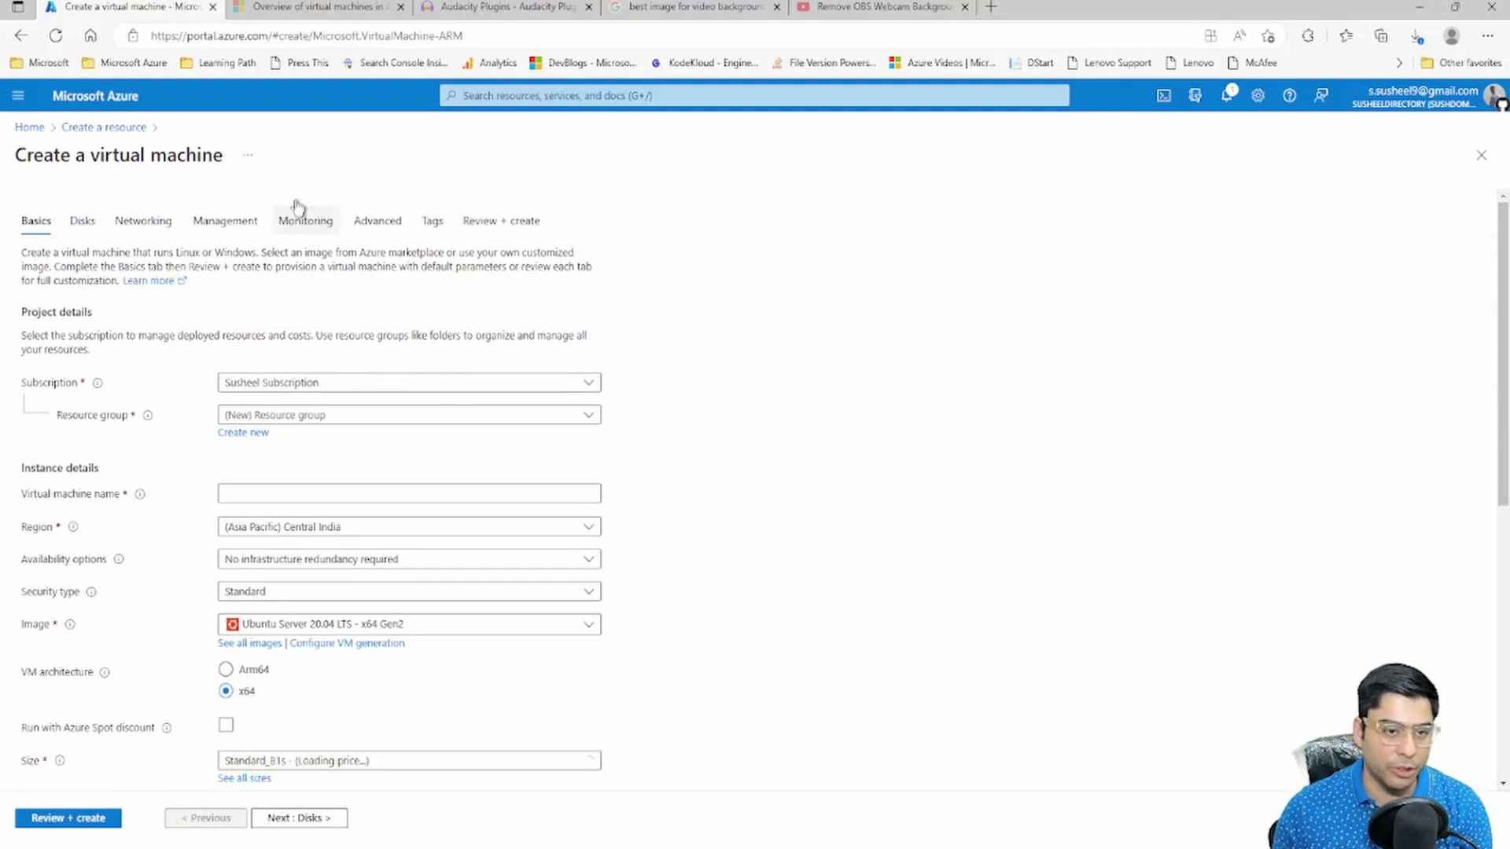
left_click(35, 129)
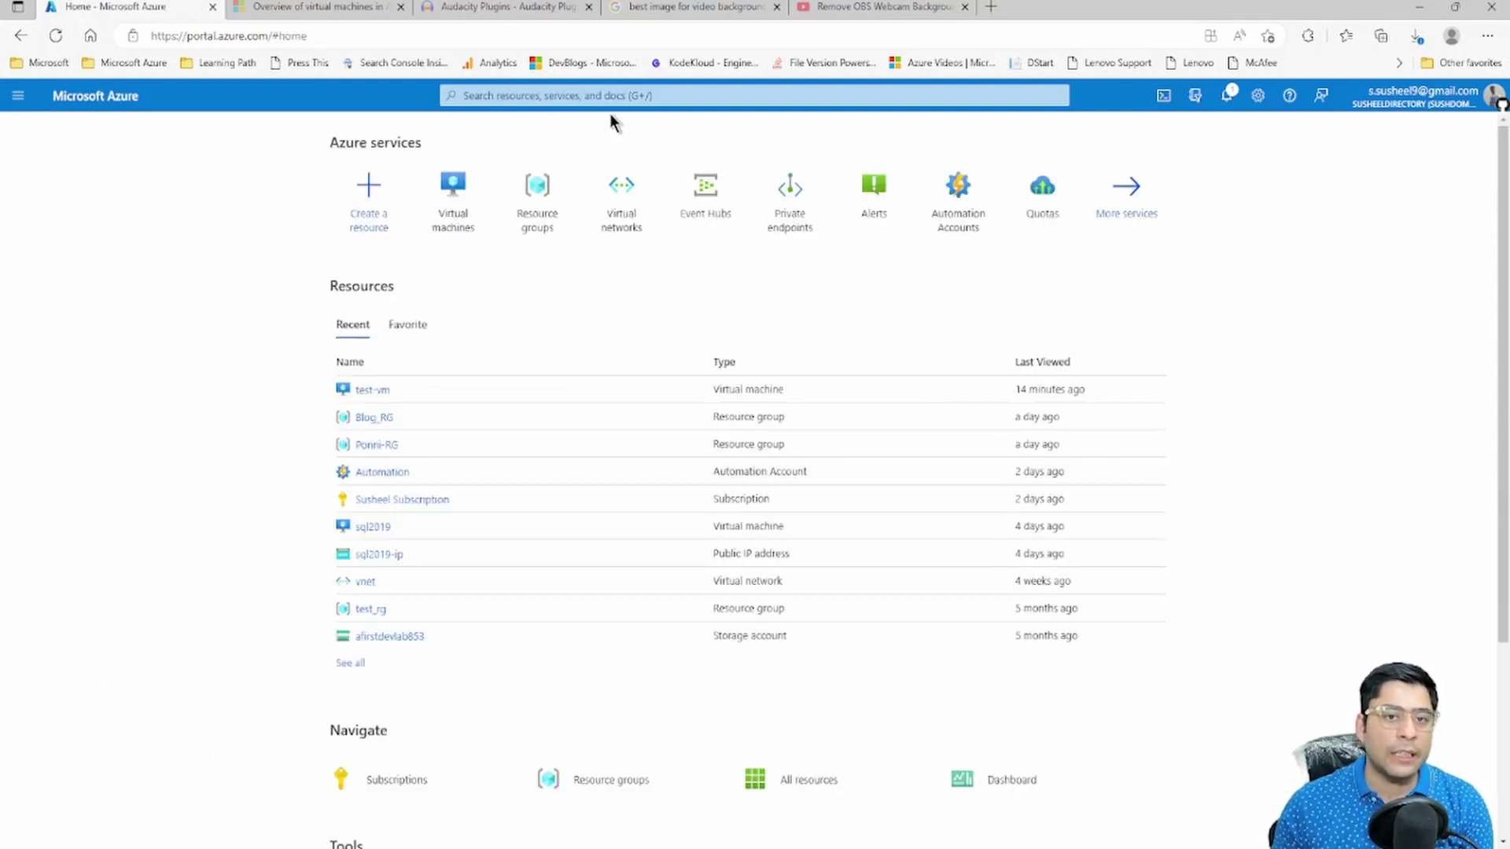
Search the portal for "virt", open the Virtual machines service and start creating an Azure virtual machine
left_click(556, 95)
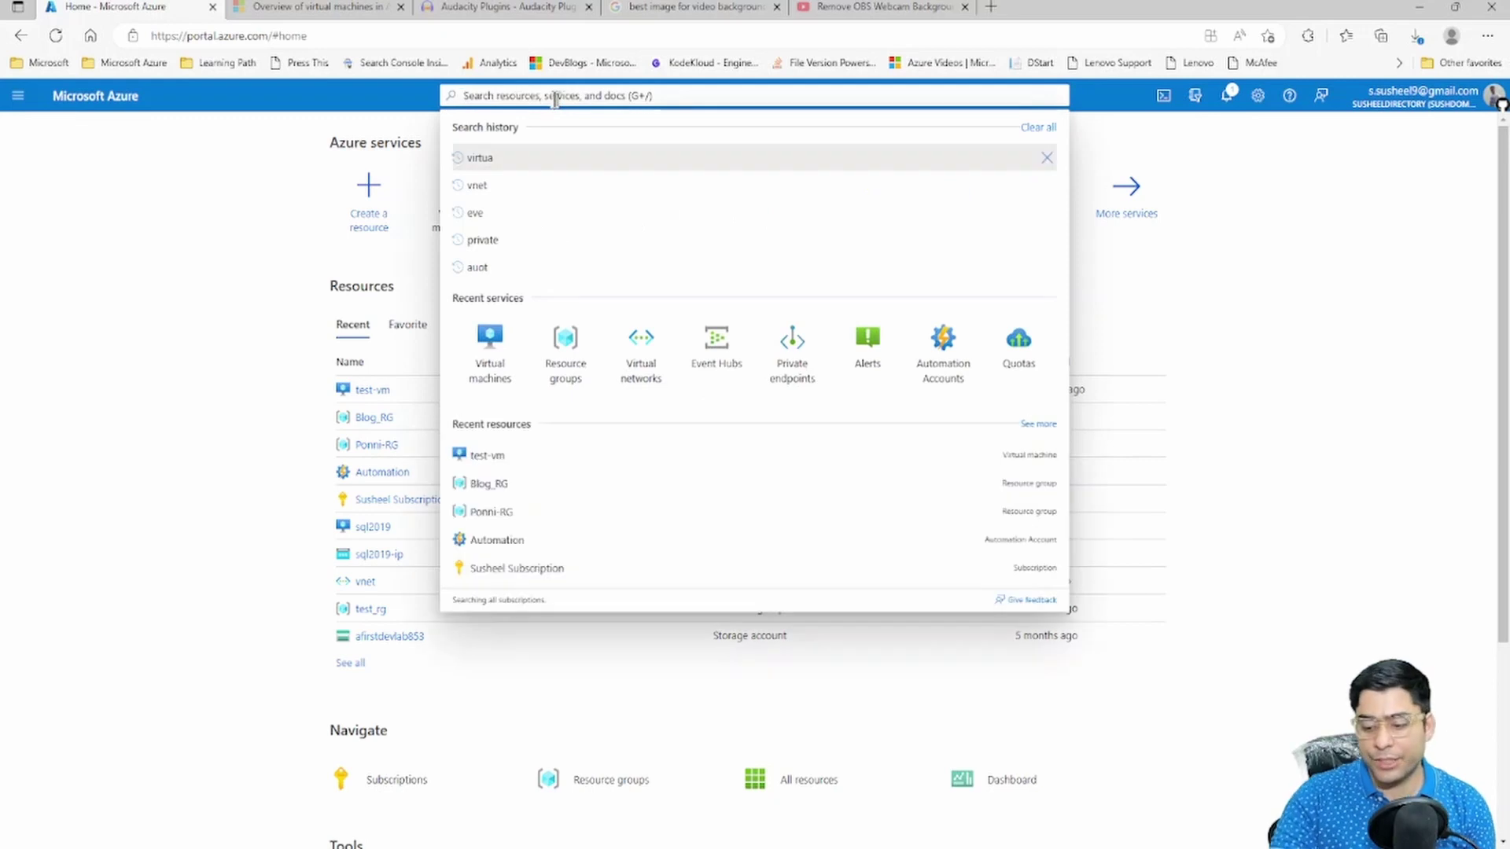
type("virt")
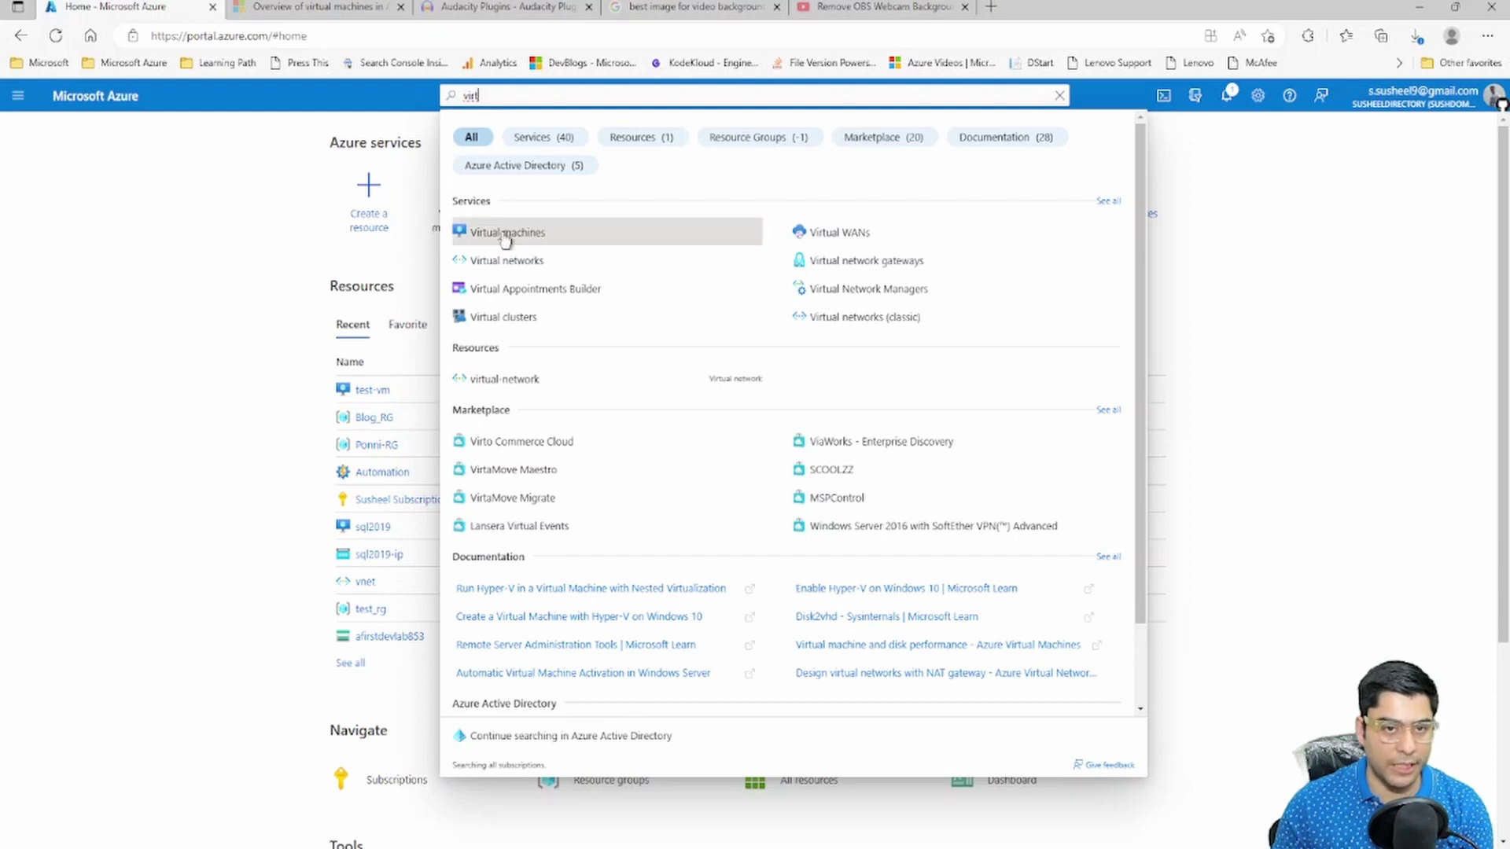
left_click(506, 235)
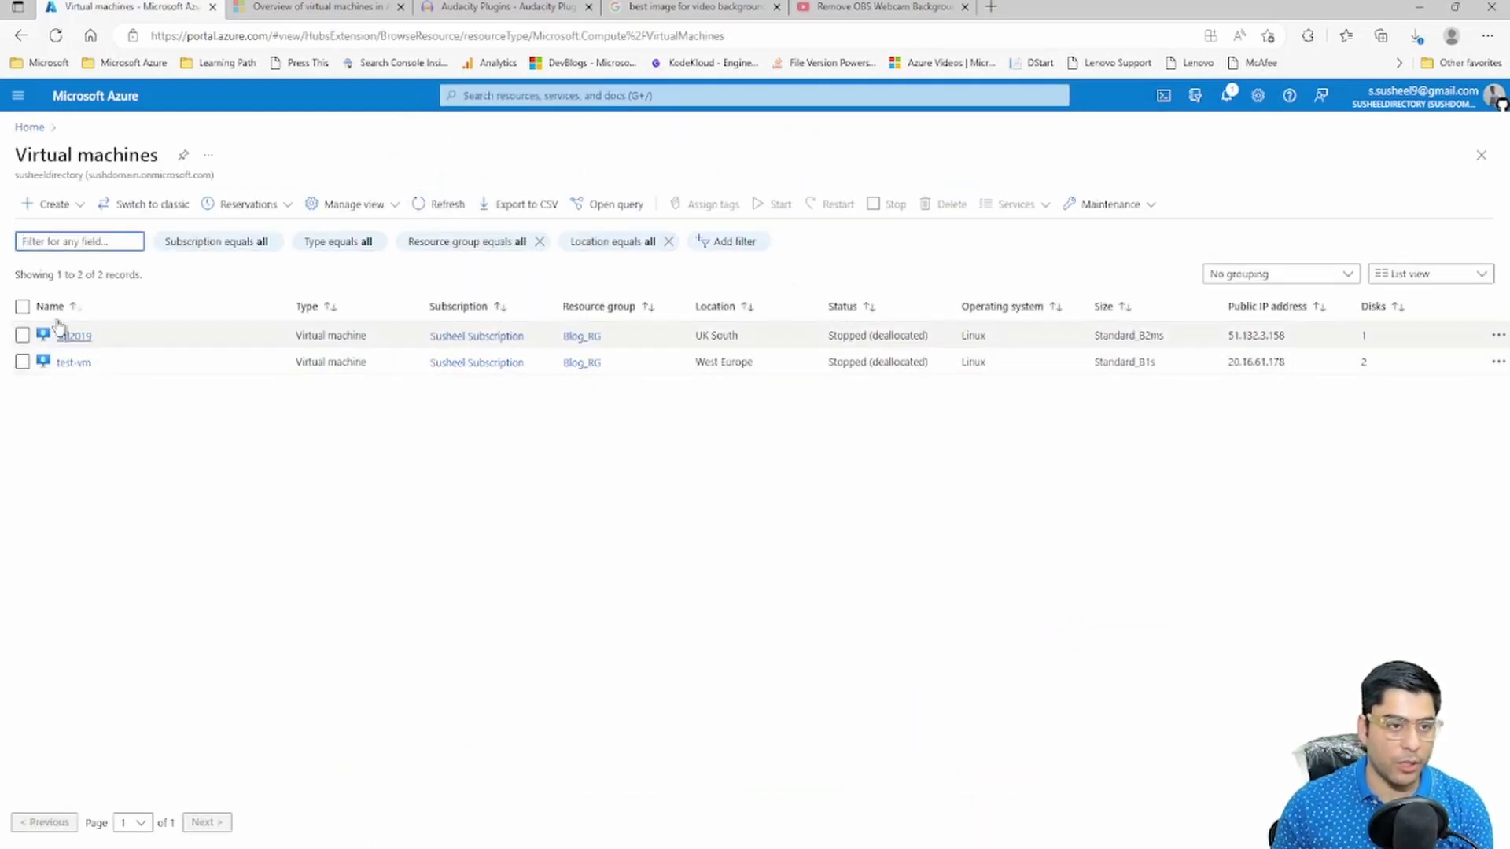
left_click(52, 206)
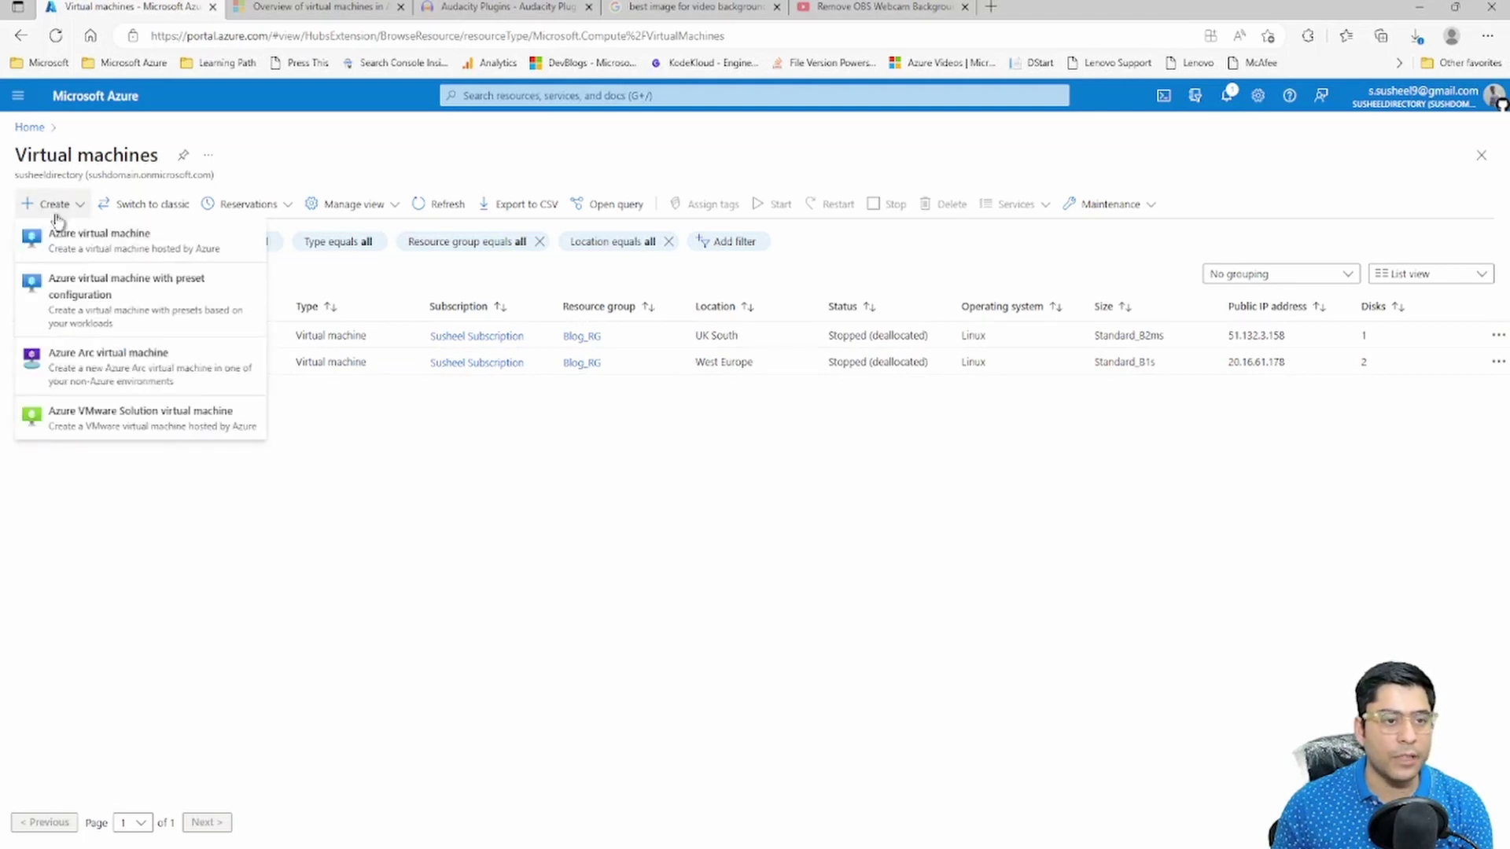
left_click(81, 246)
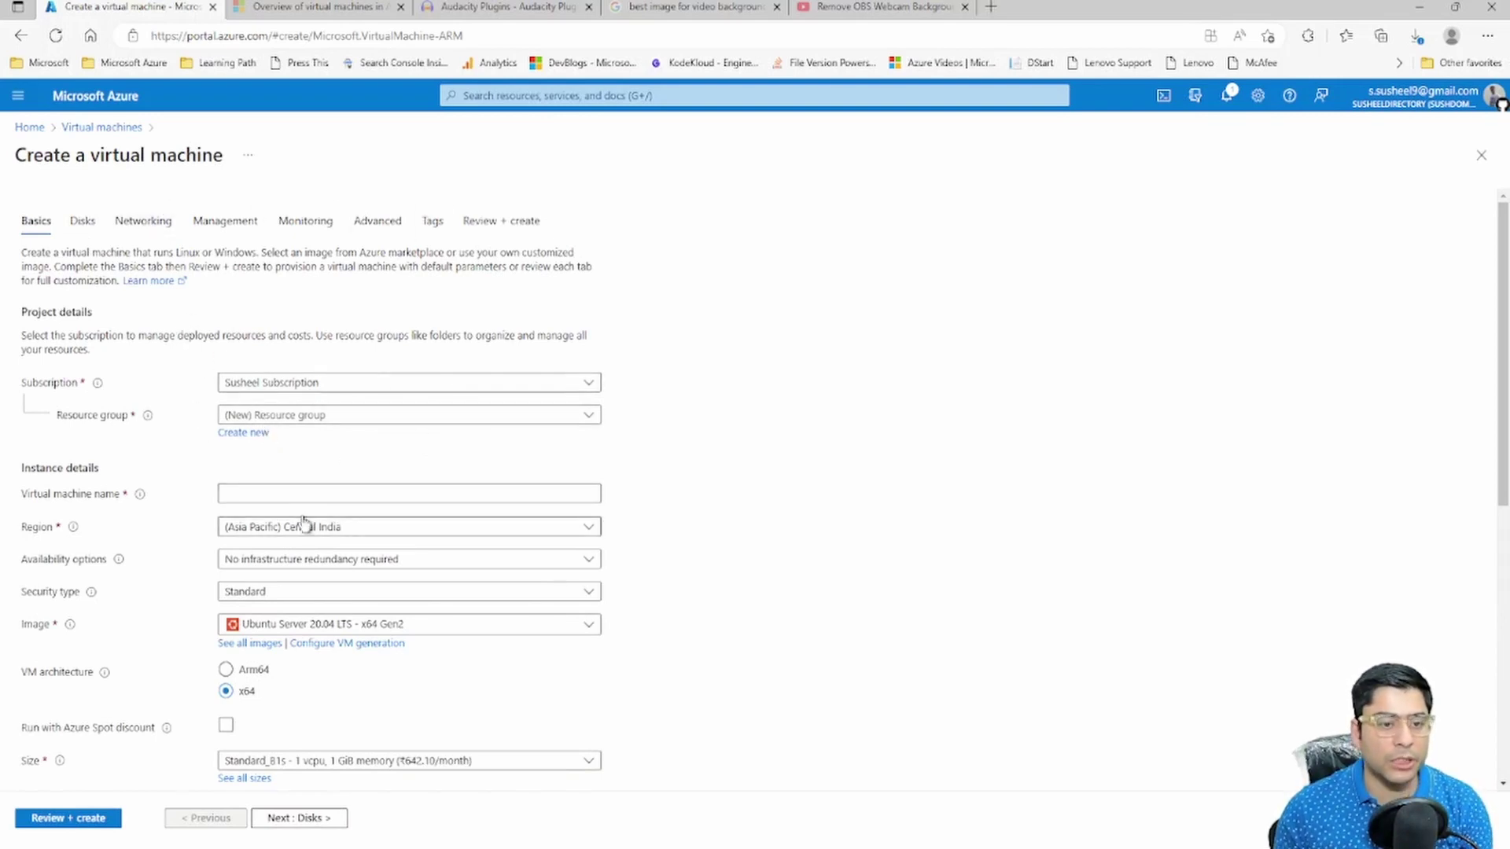
Create a new resource group named Test-RG for the virtual machine, after checking the subscription and existing resource group choices
left_click(298, 387)
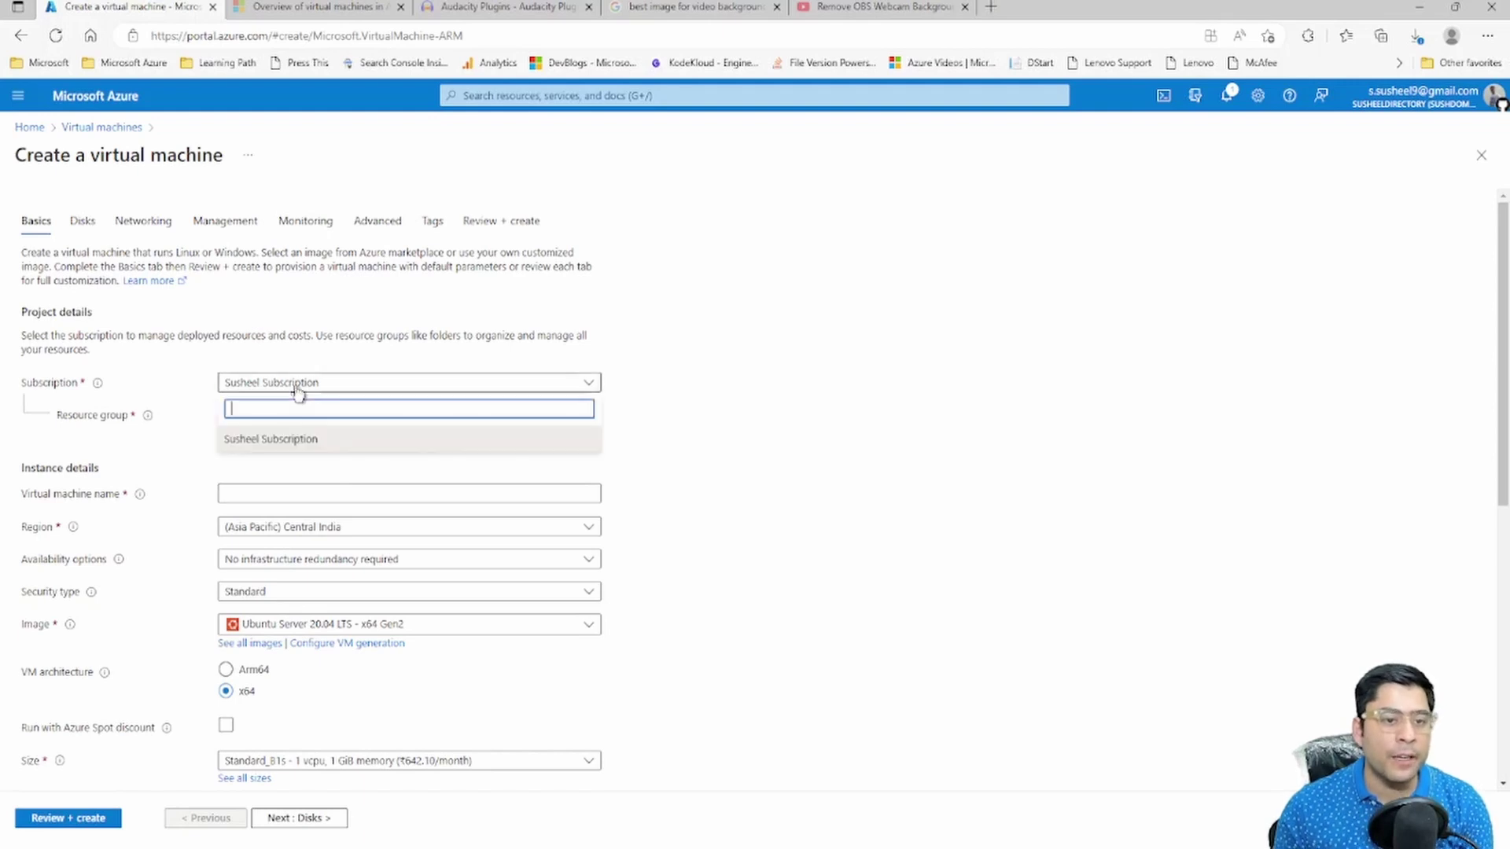
left_click(585, 385)
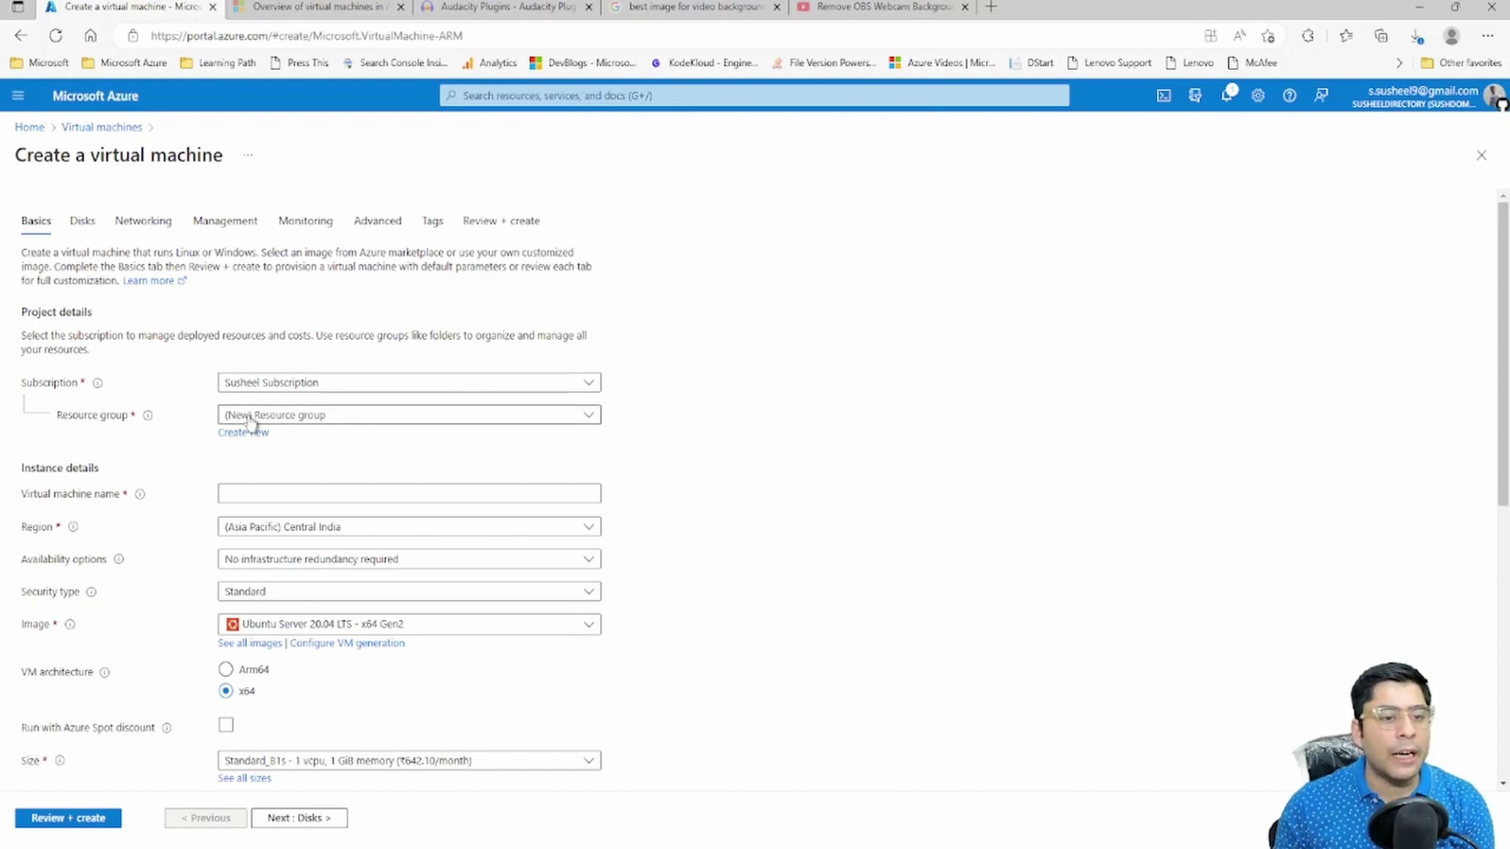
left_click(308, 418)
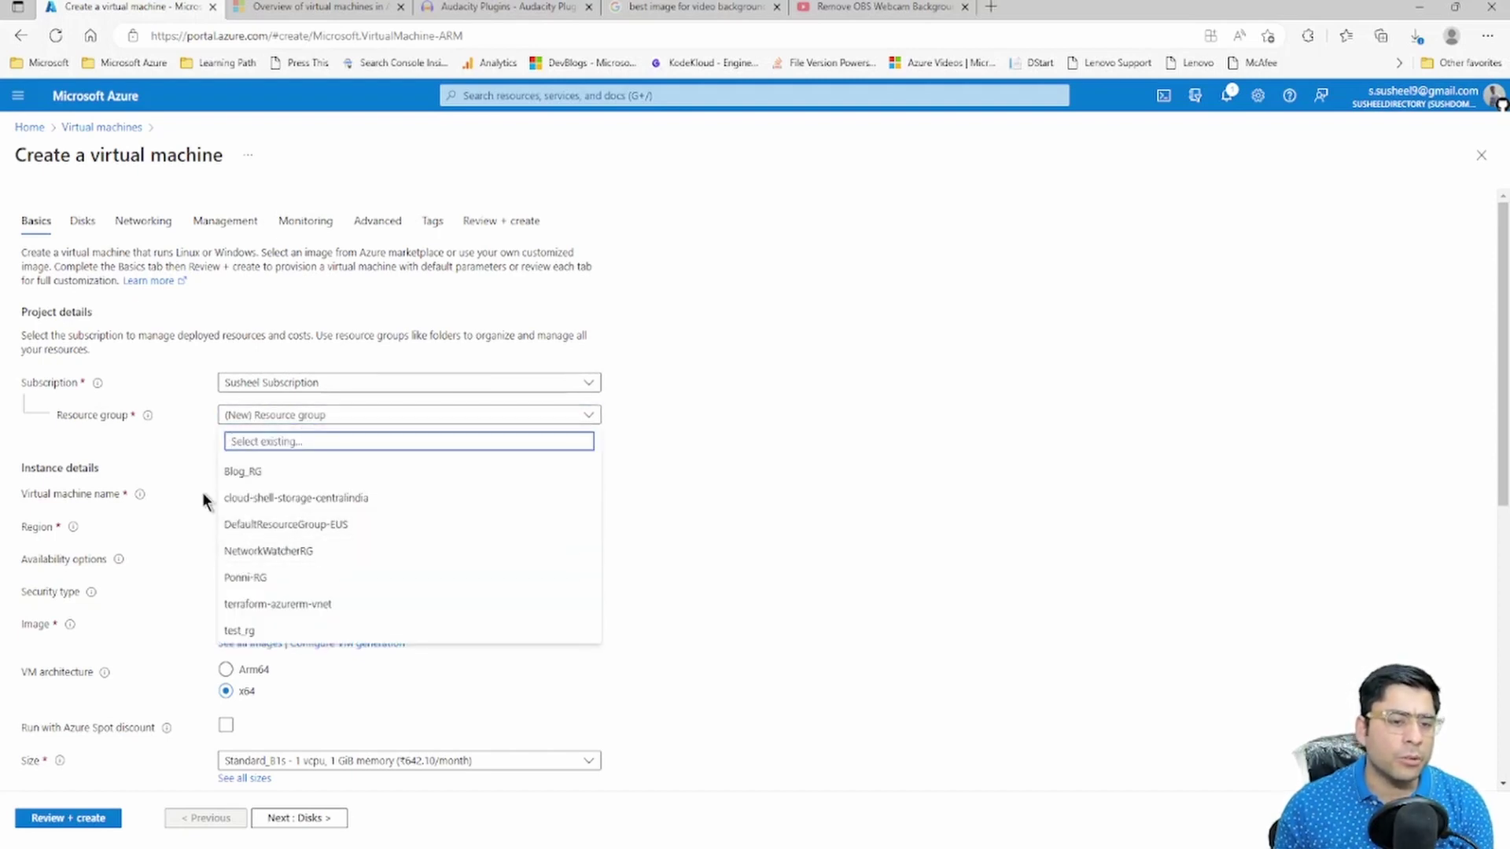
left_click(195, 456)
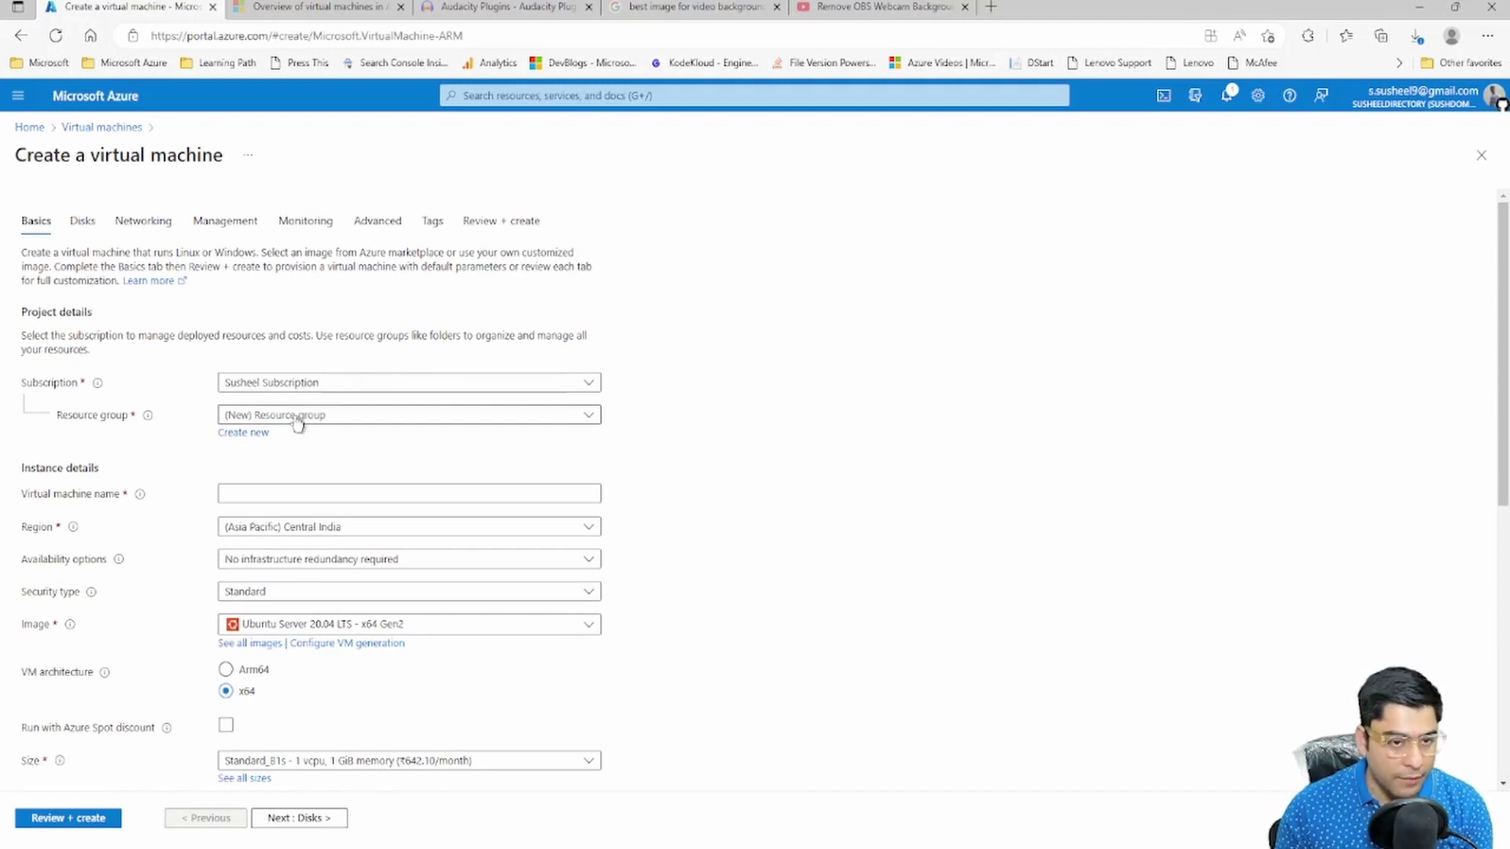
left_click(243, 434)
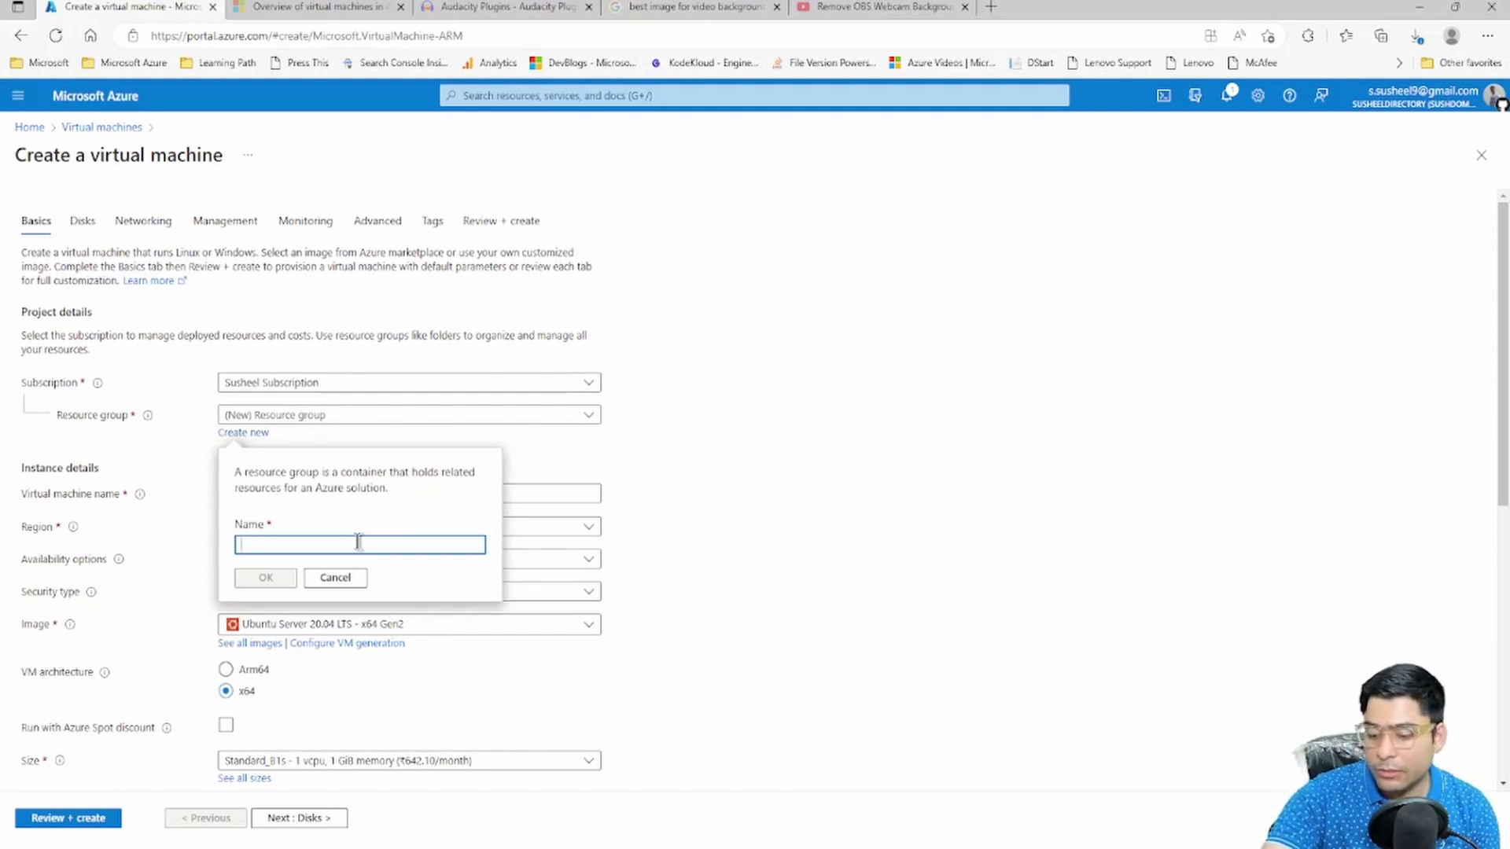
type("Test-")
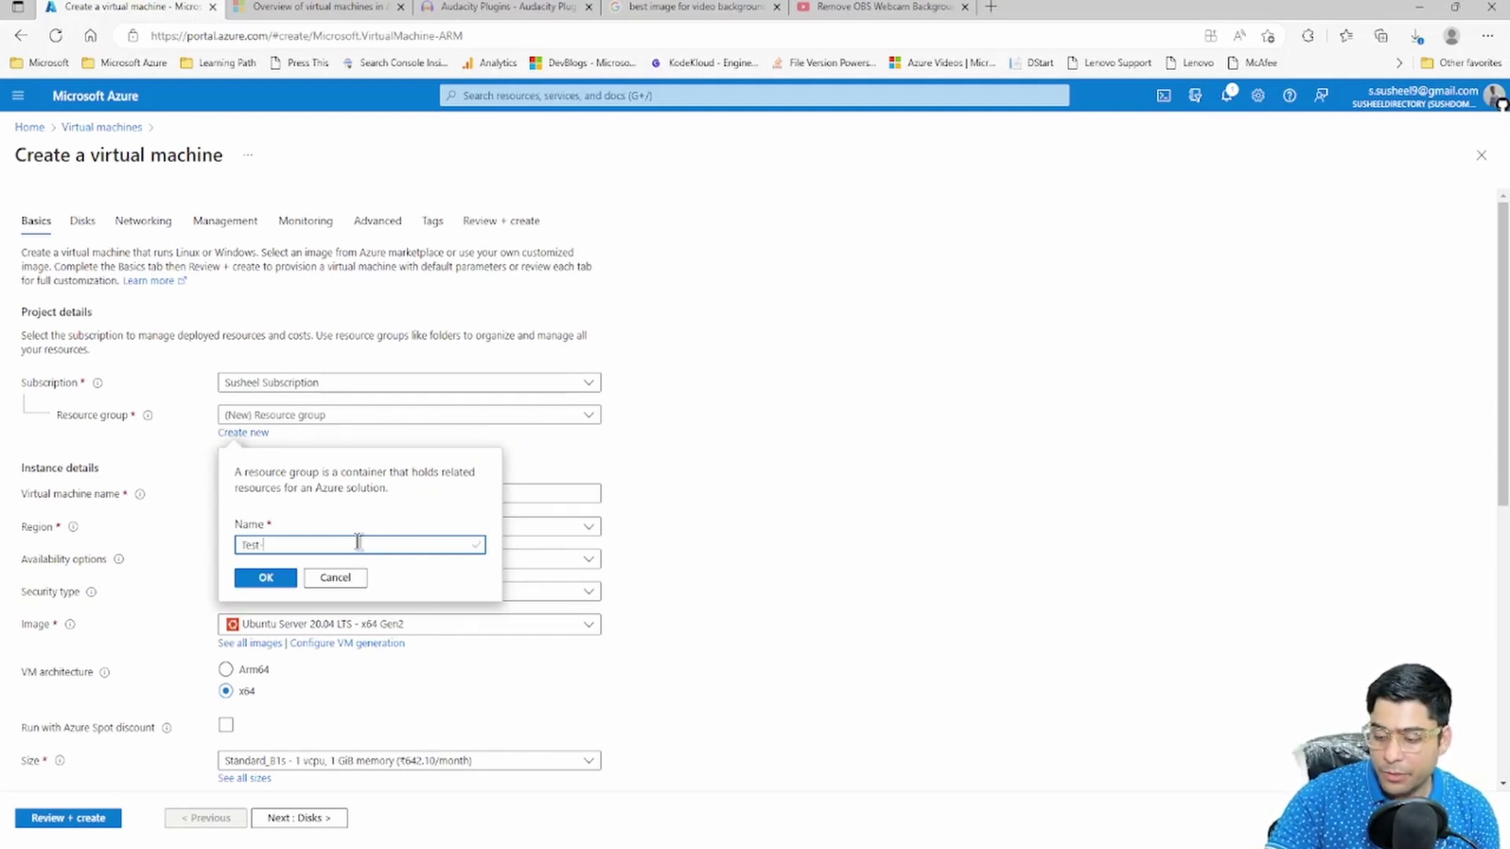
type("RG")
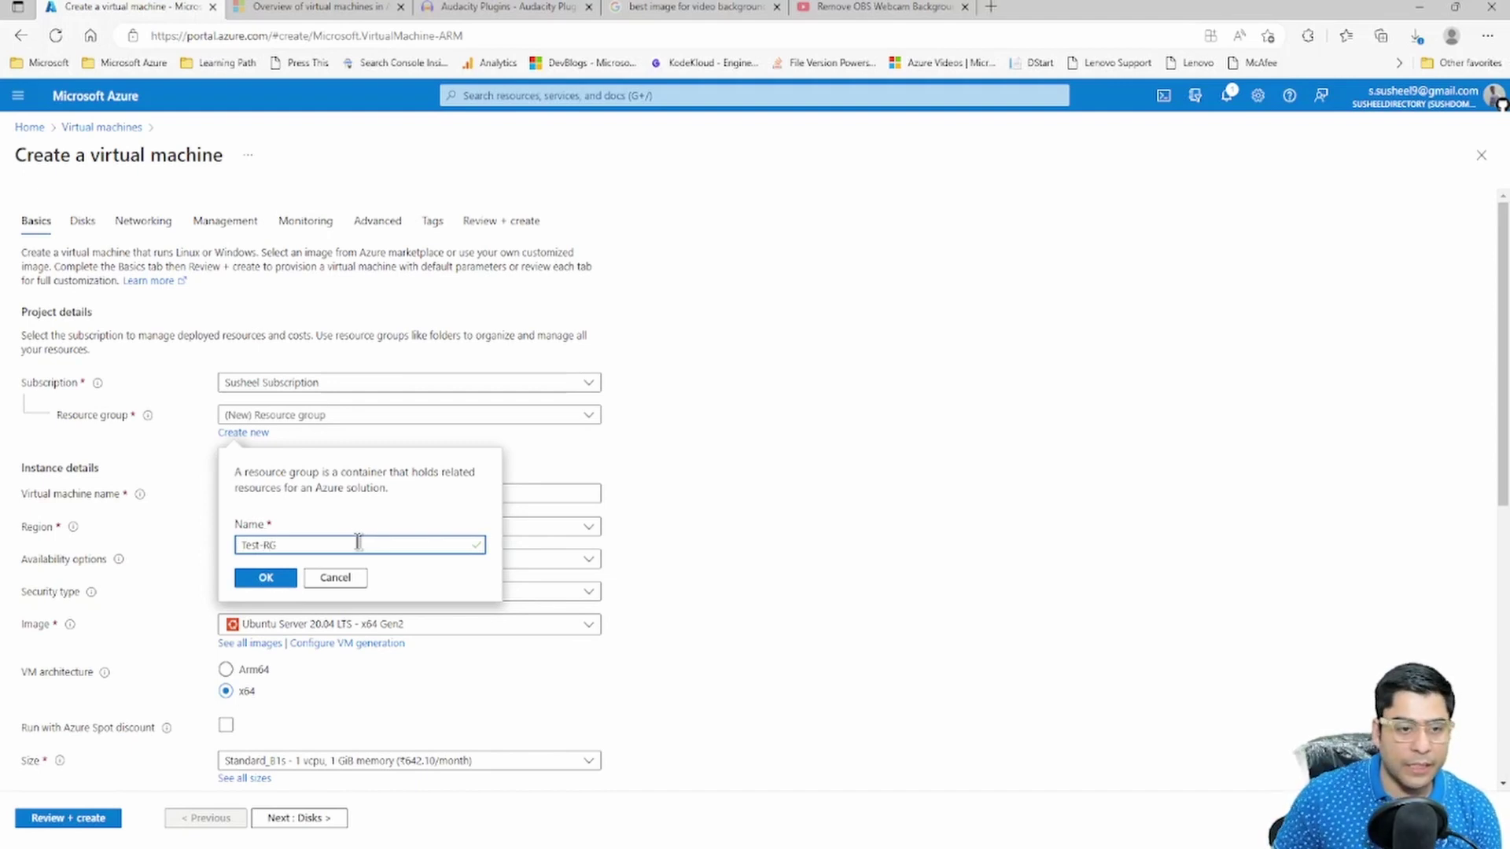
left_click(285, 582)
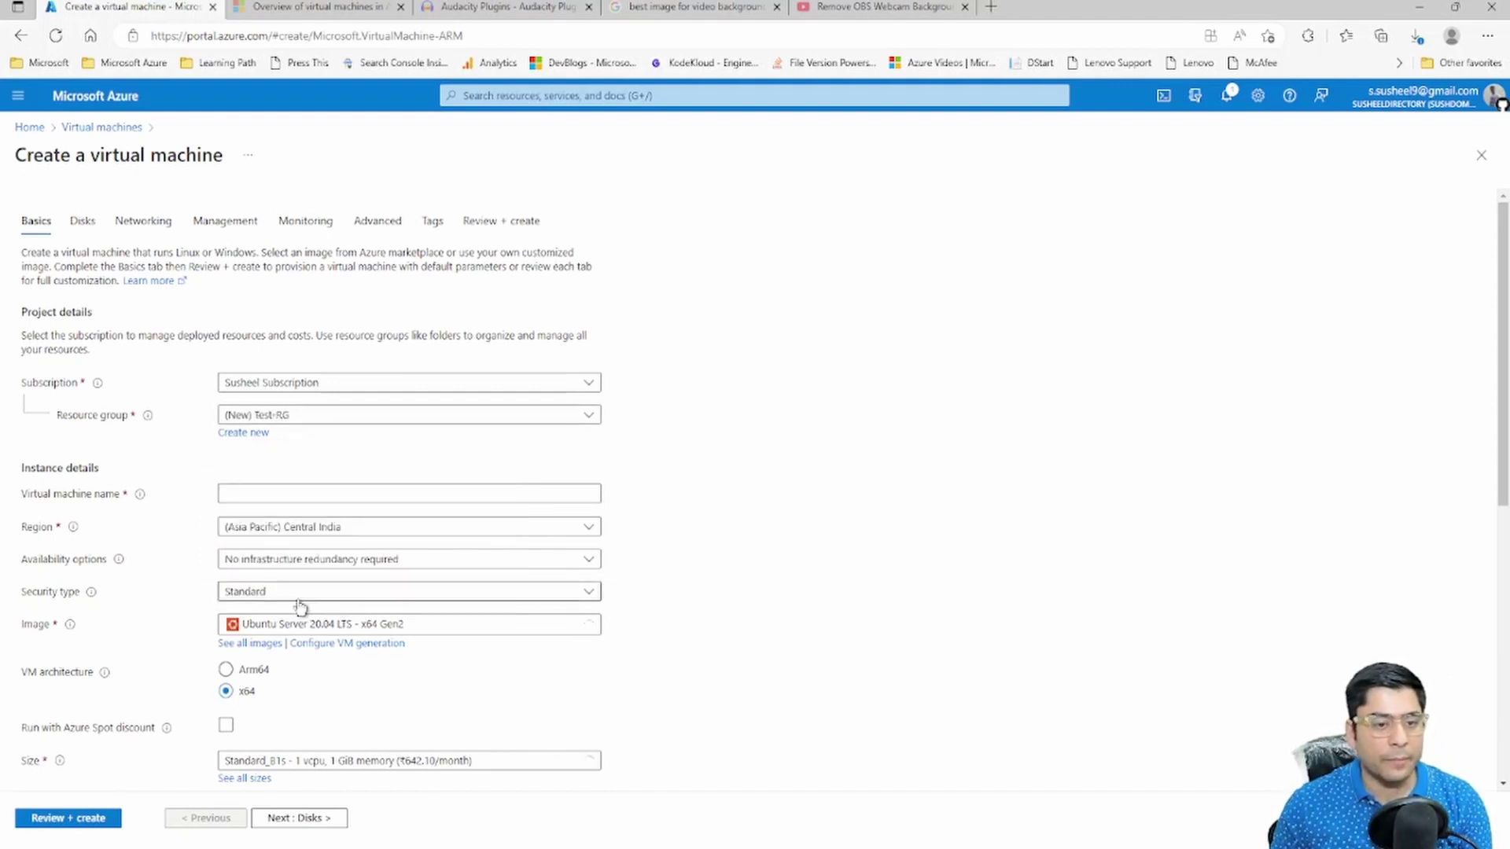
Name the virtual machine Demo-VM
left_click_drag(37, 493, 142, 497)
left_click(39, 503)
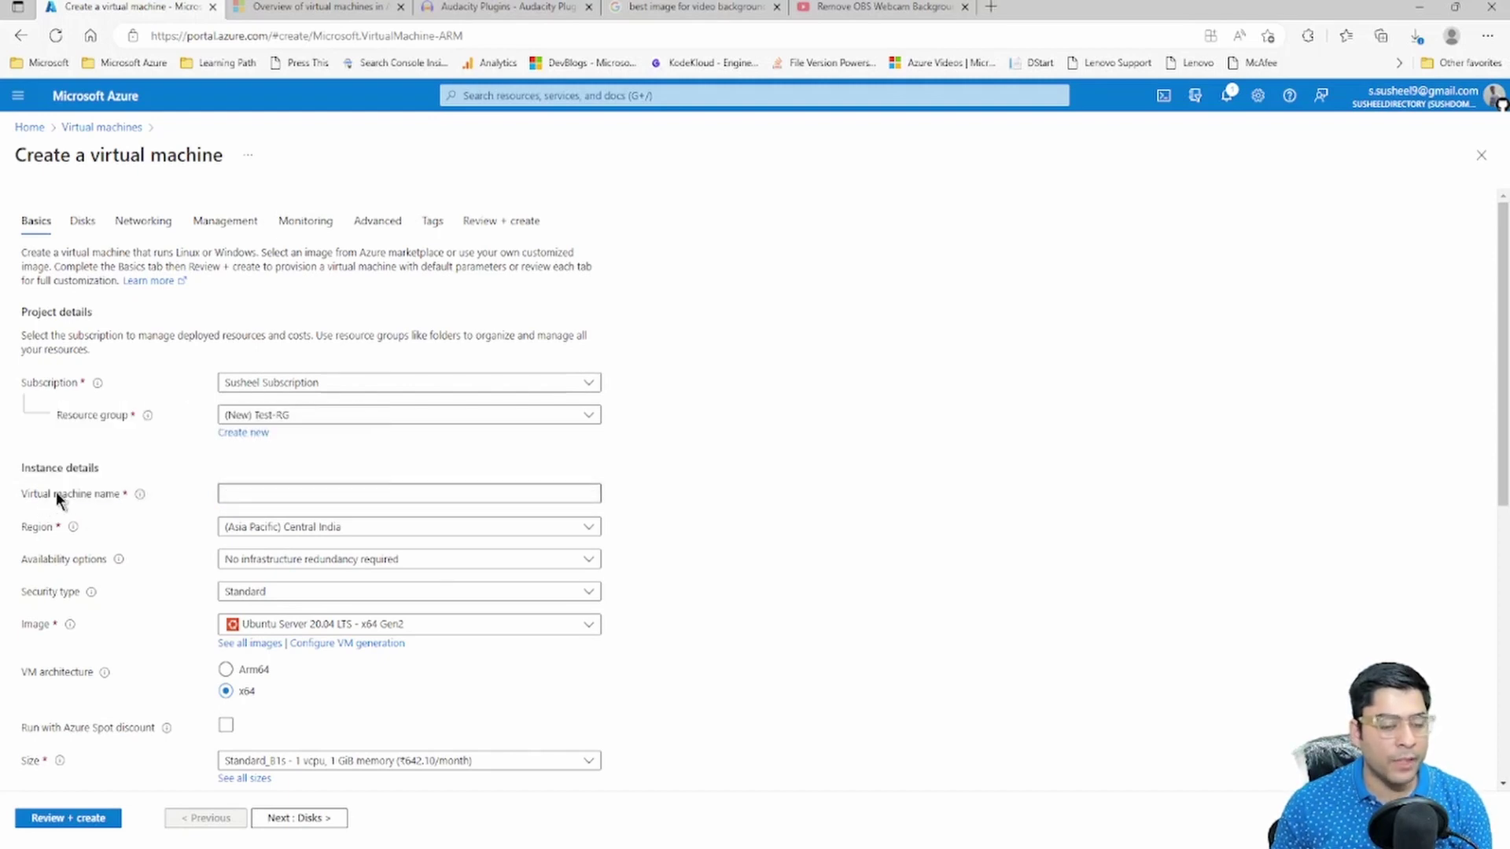
left_click(332, 491)
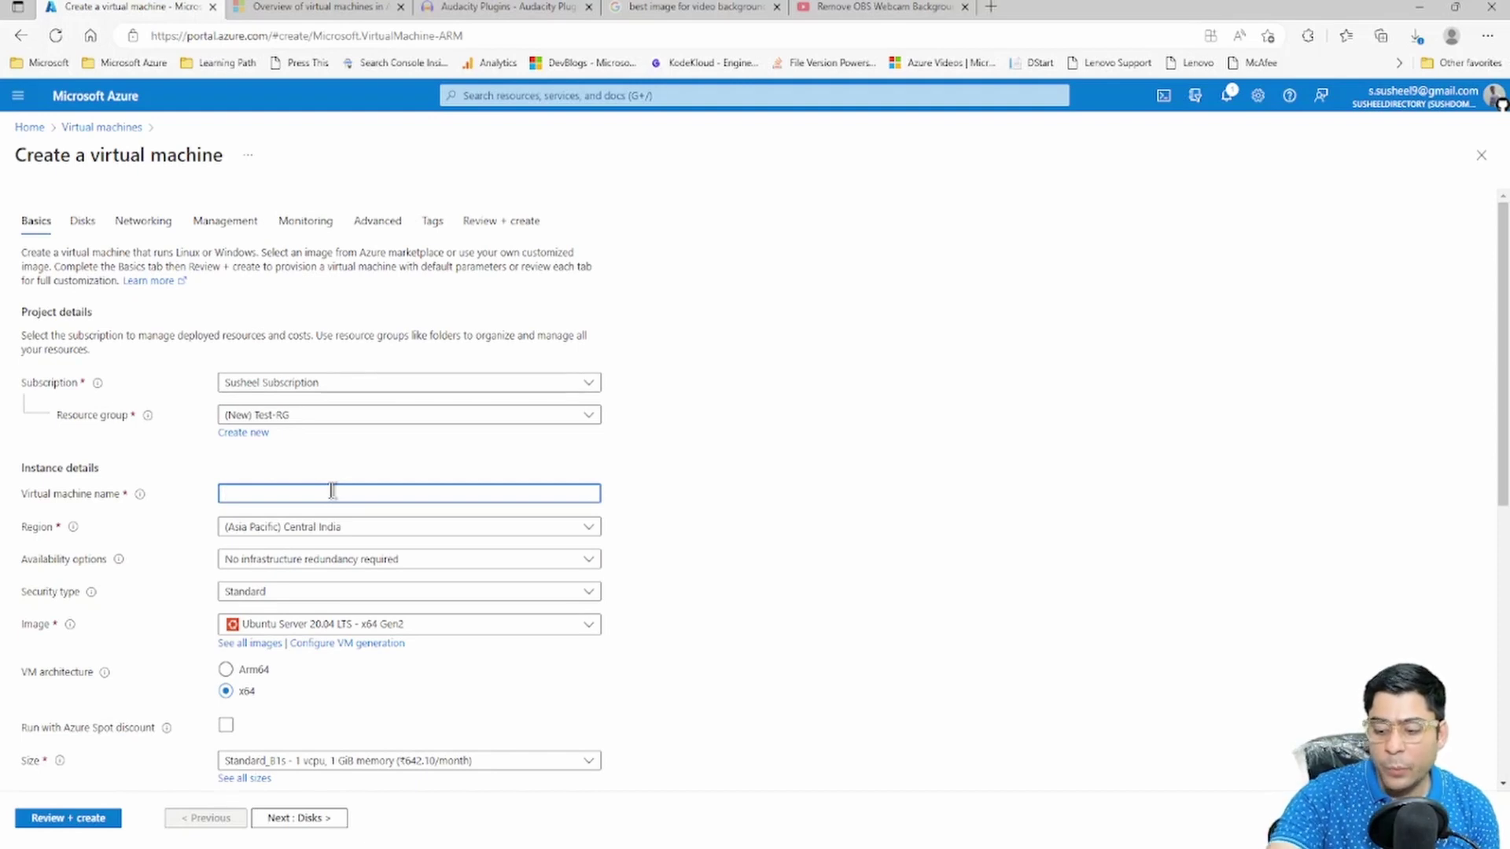
type("D")
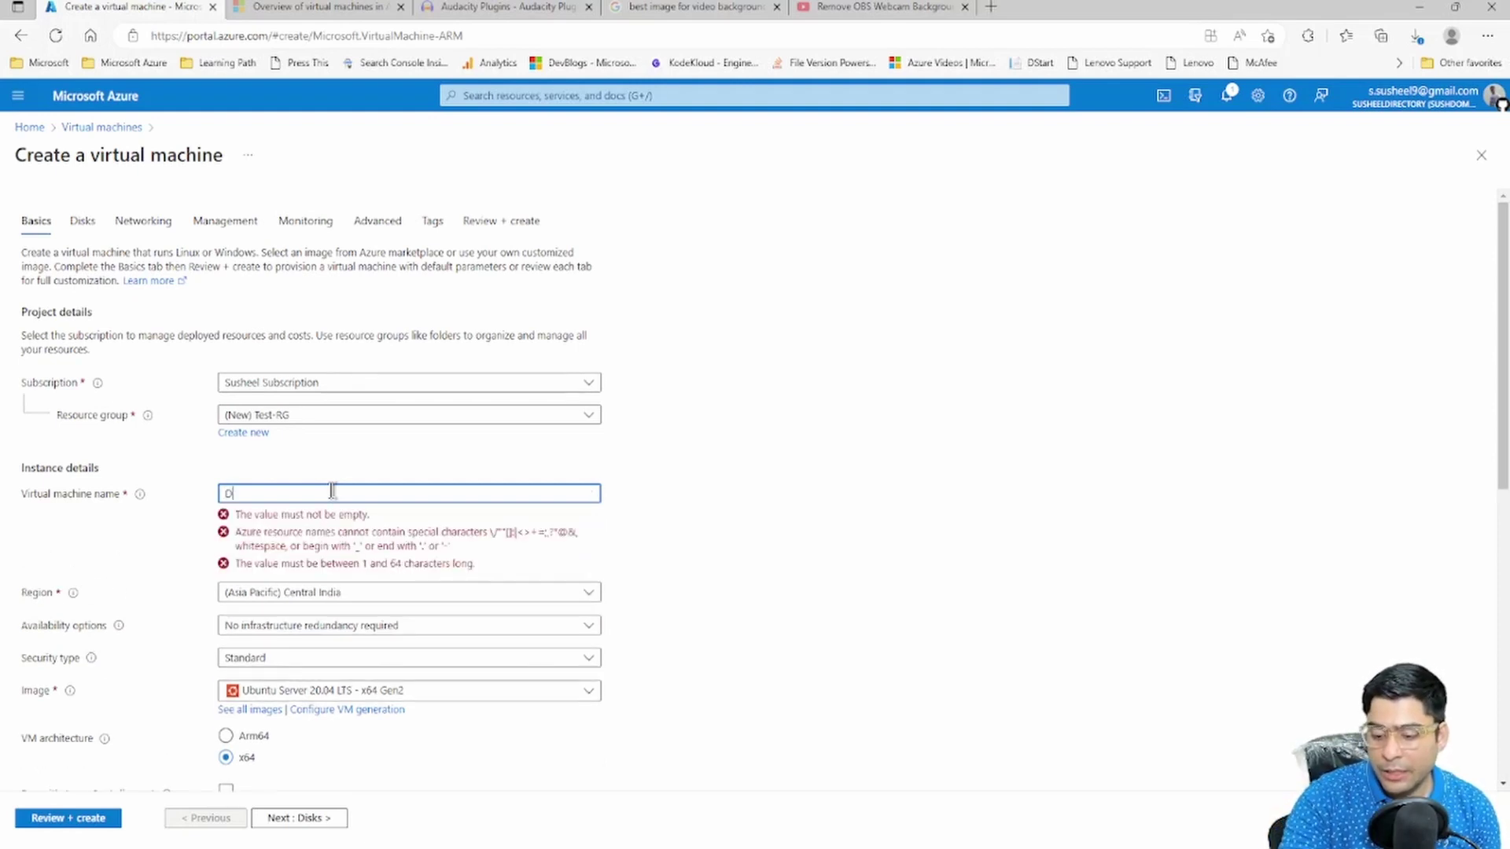
type("emo-VM")
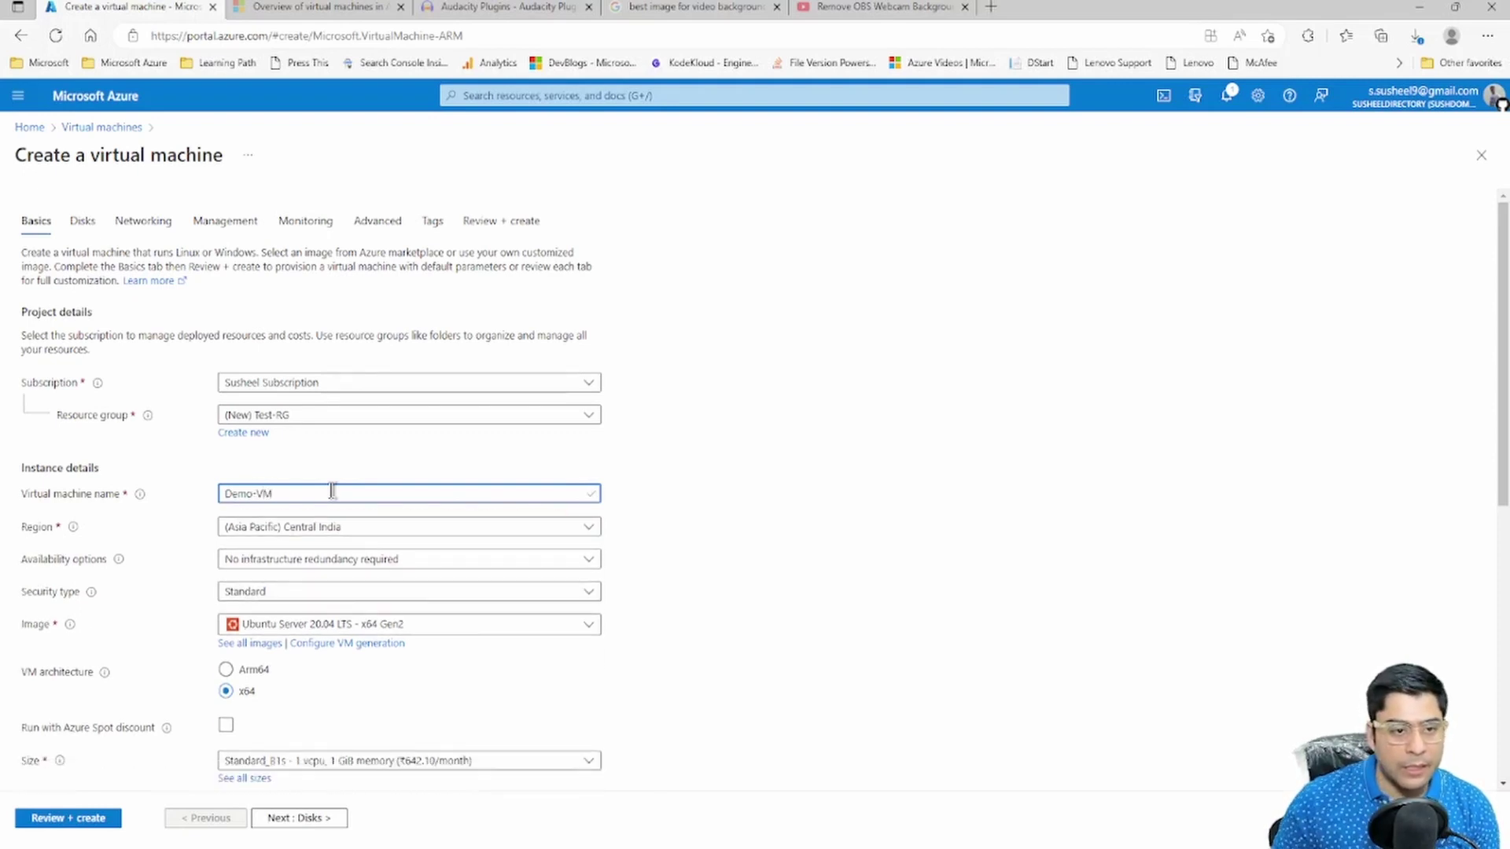
Set the virtual machine's region to (Europe) West Europe
left_click(296, 528)
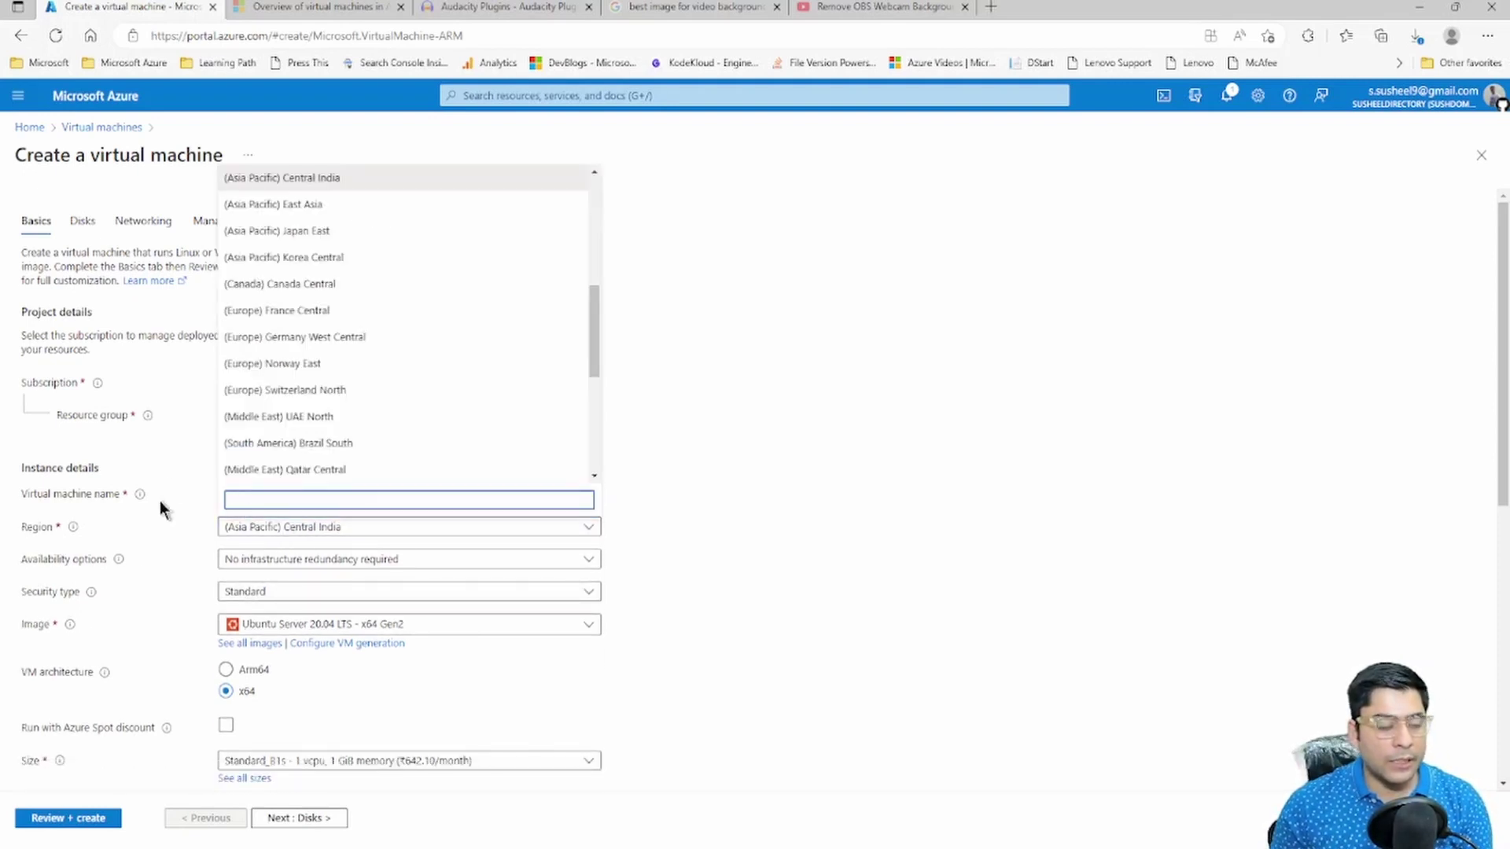
scroll(388, 372, "down", 5)
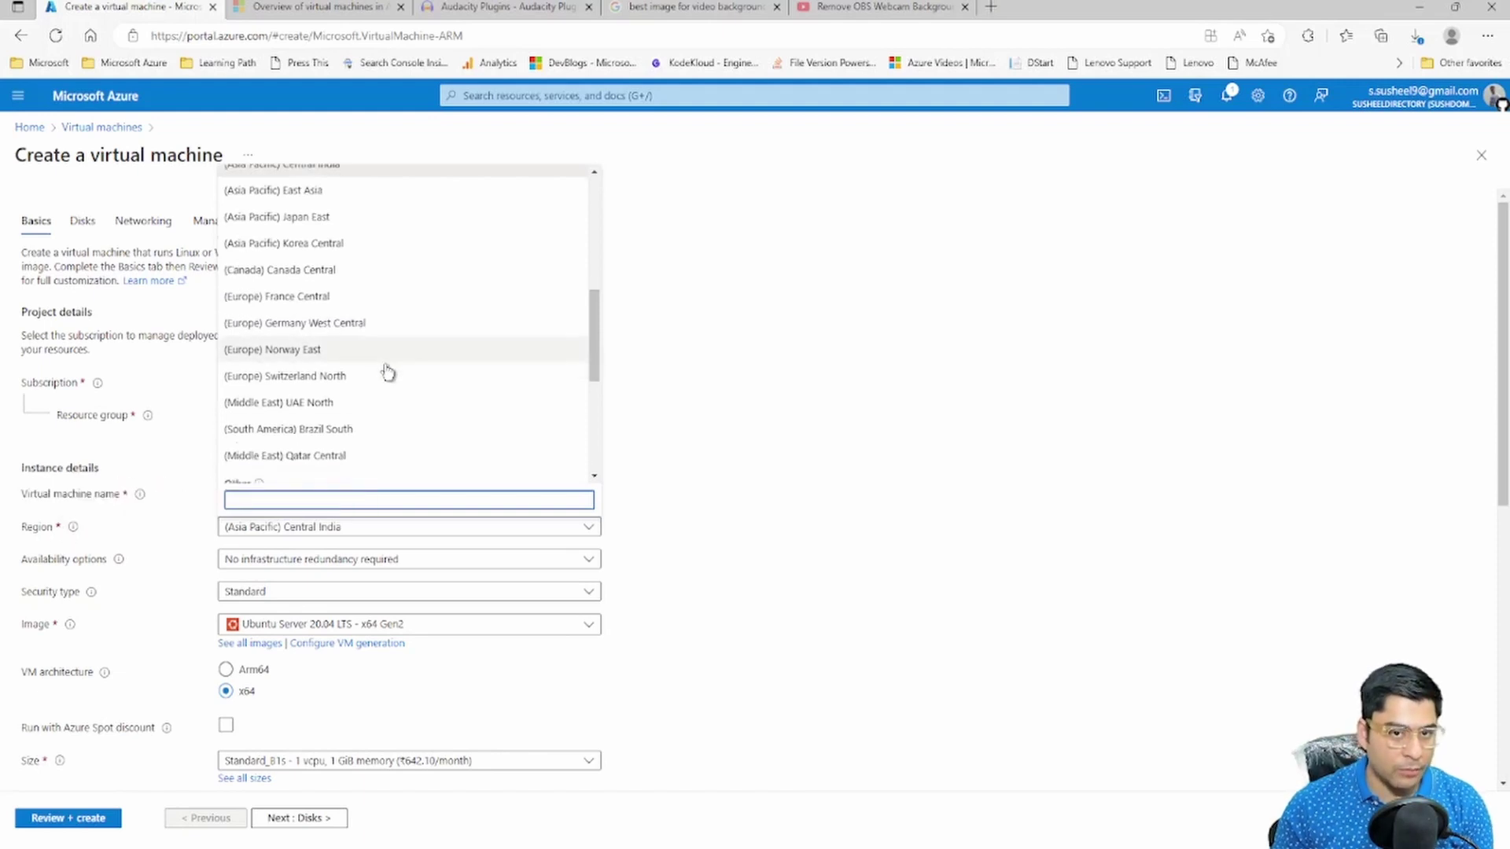
scroll(388, 372, "up", 8)
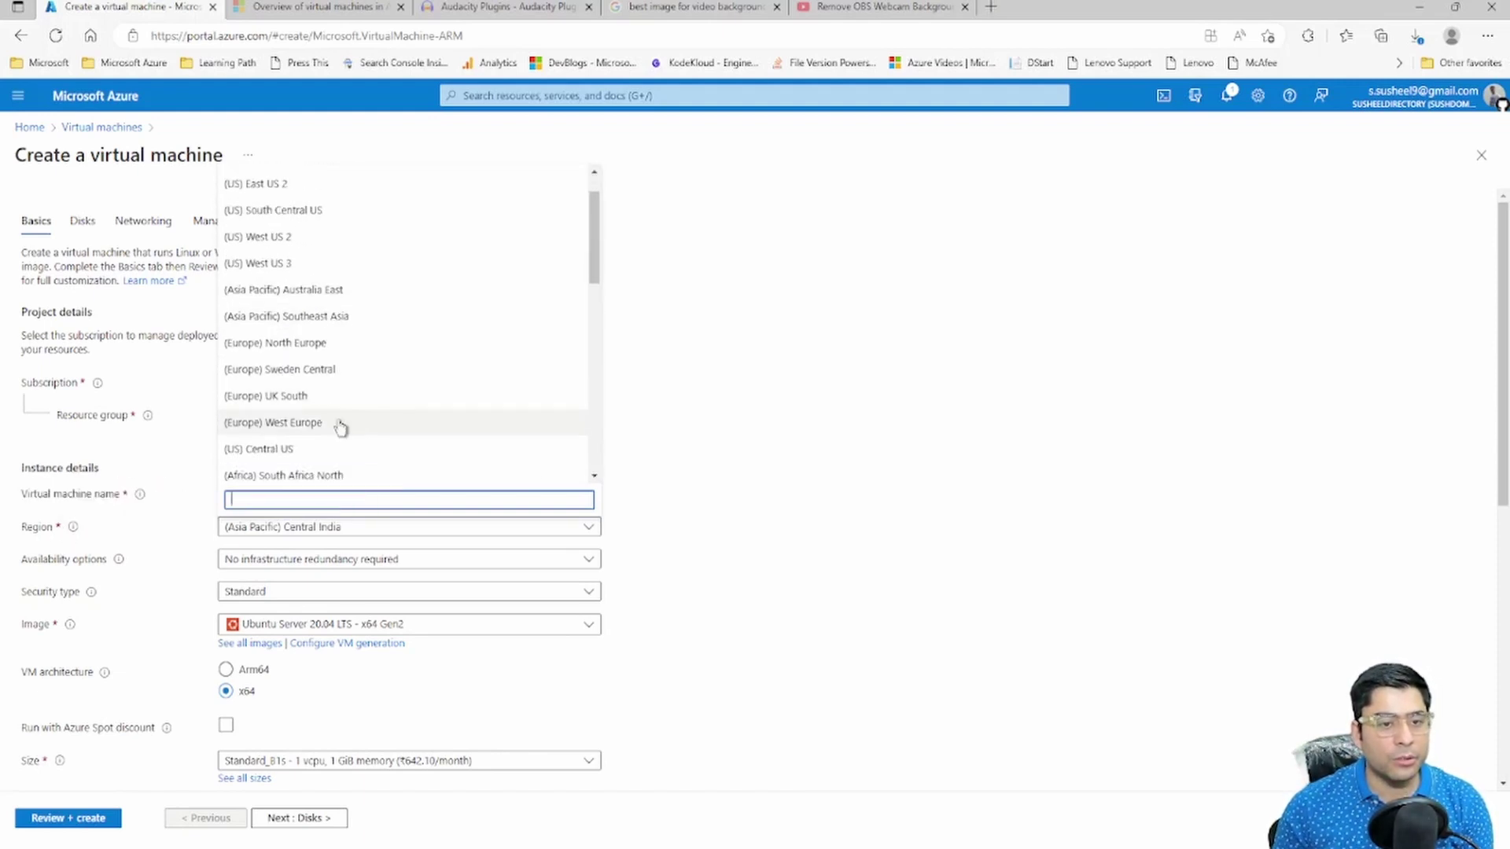
left_click(330, 427)
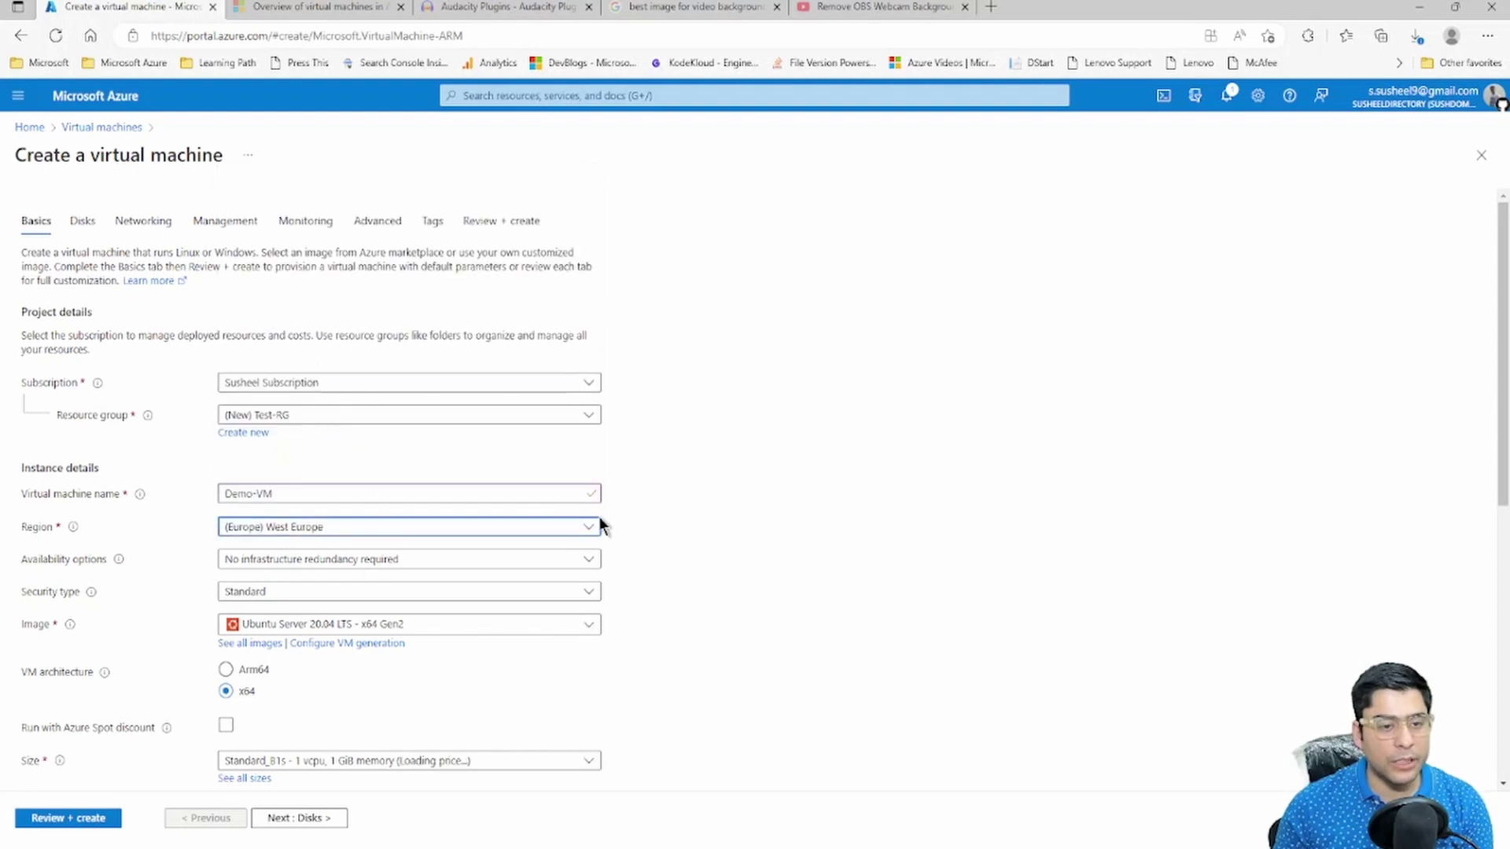
Read the availability options help, set the option to Availability zone and show the zones offered
left_click(311, 560)
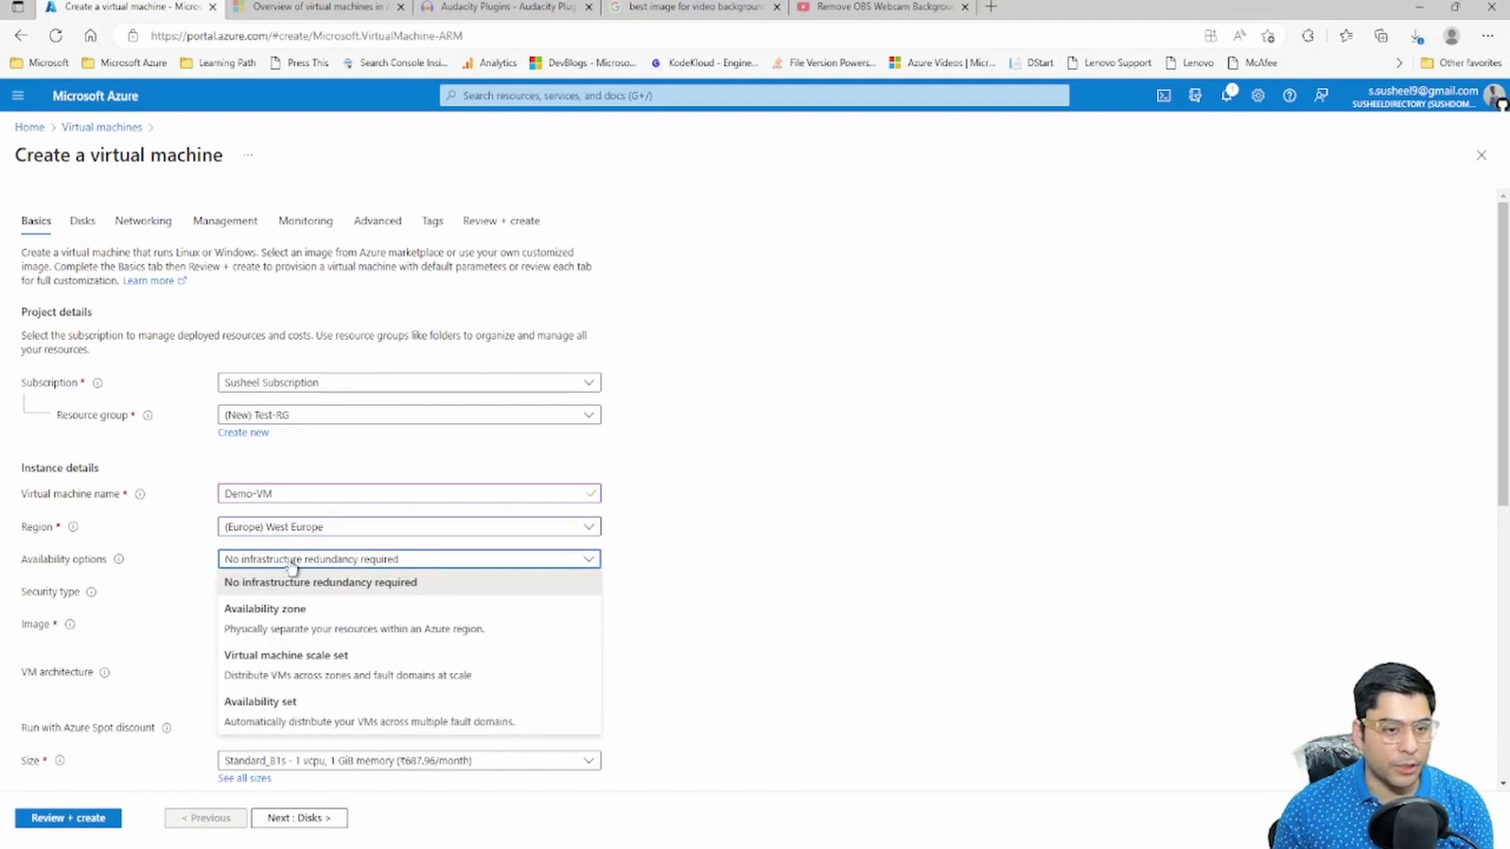
mouse_move(118, 560)
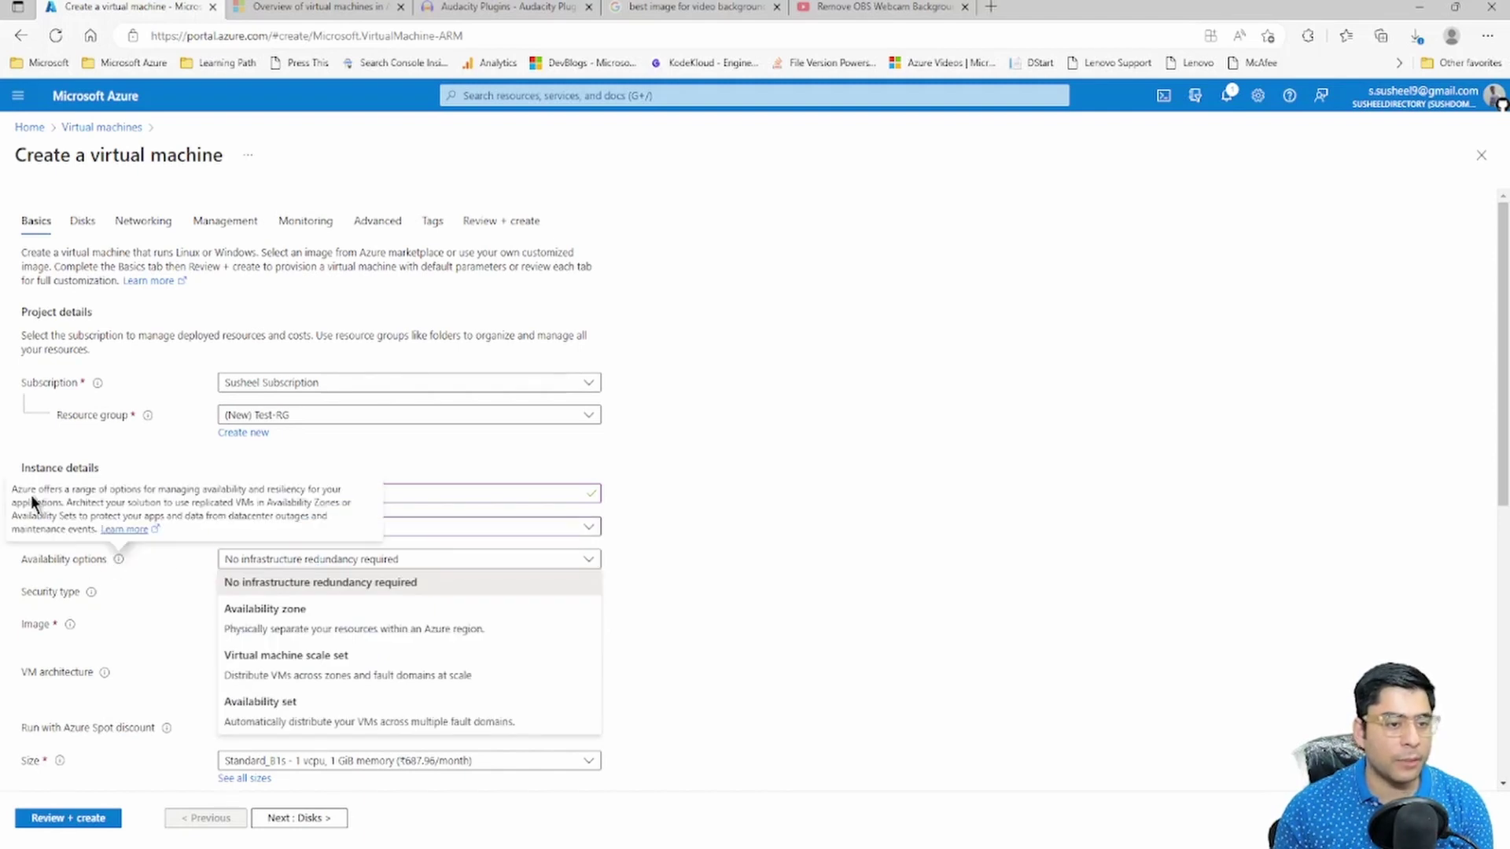
left_click_drag(12, 489, 326, 511)
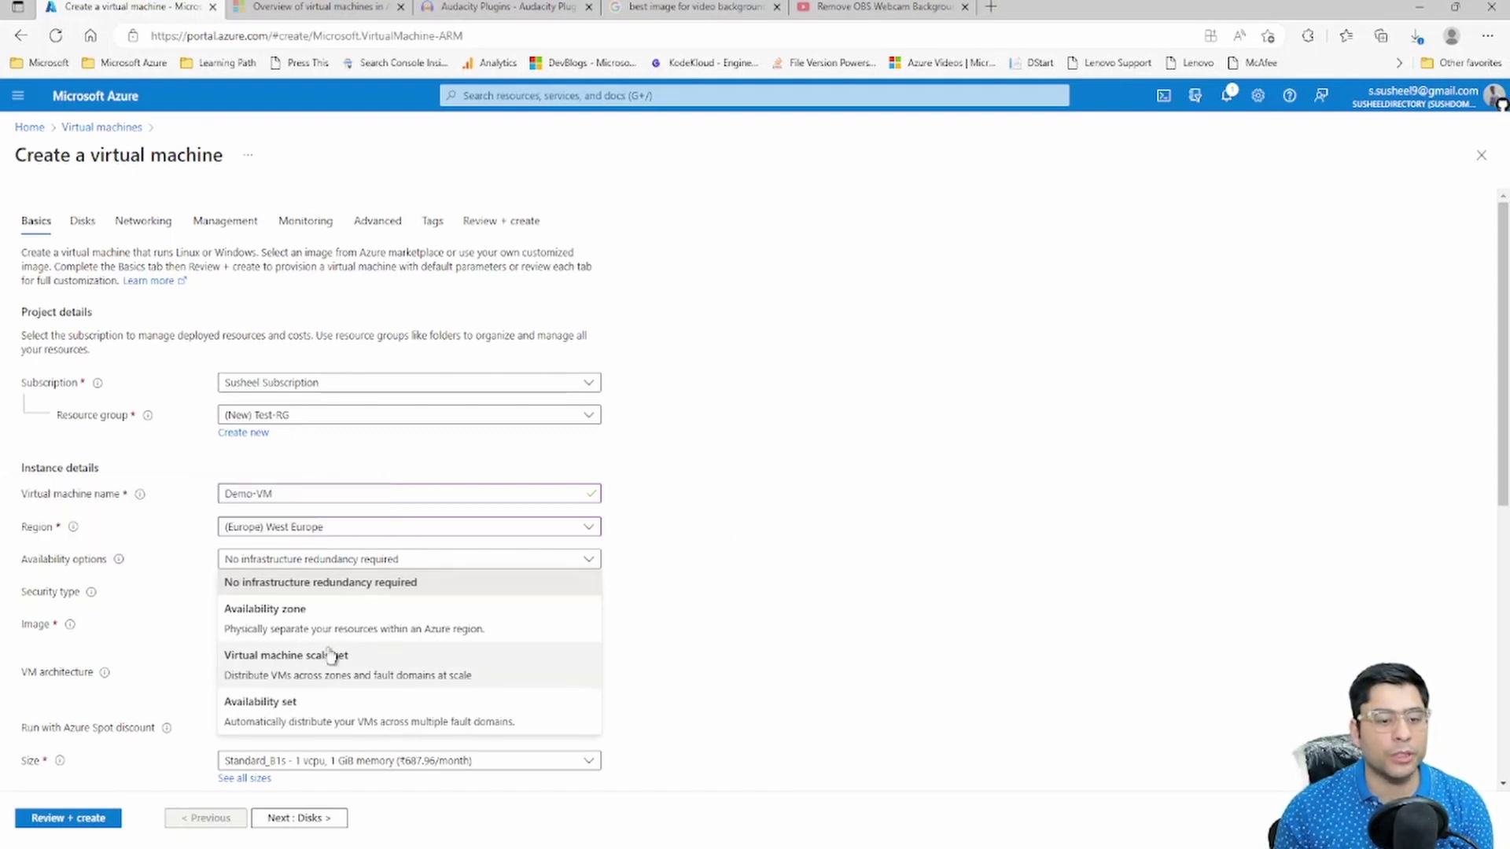
left_click(268, 625)
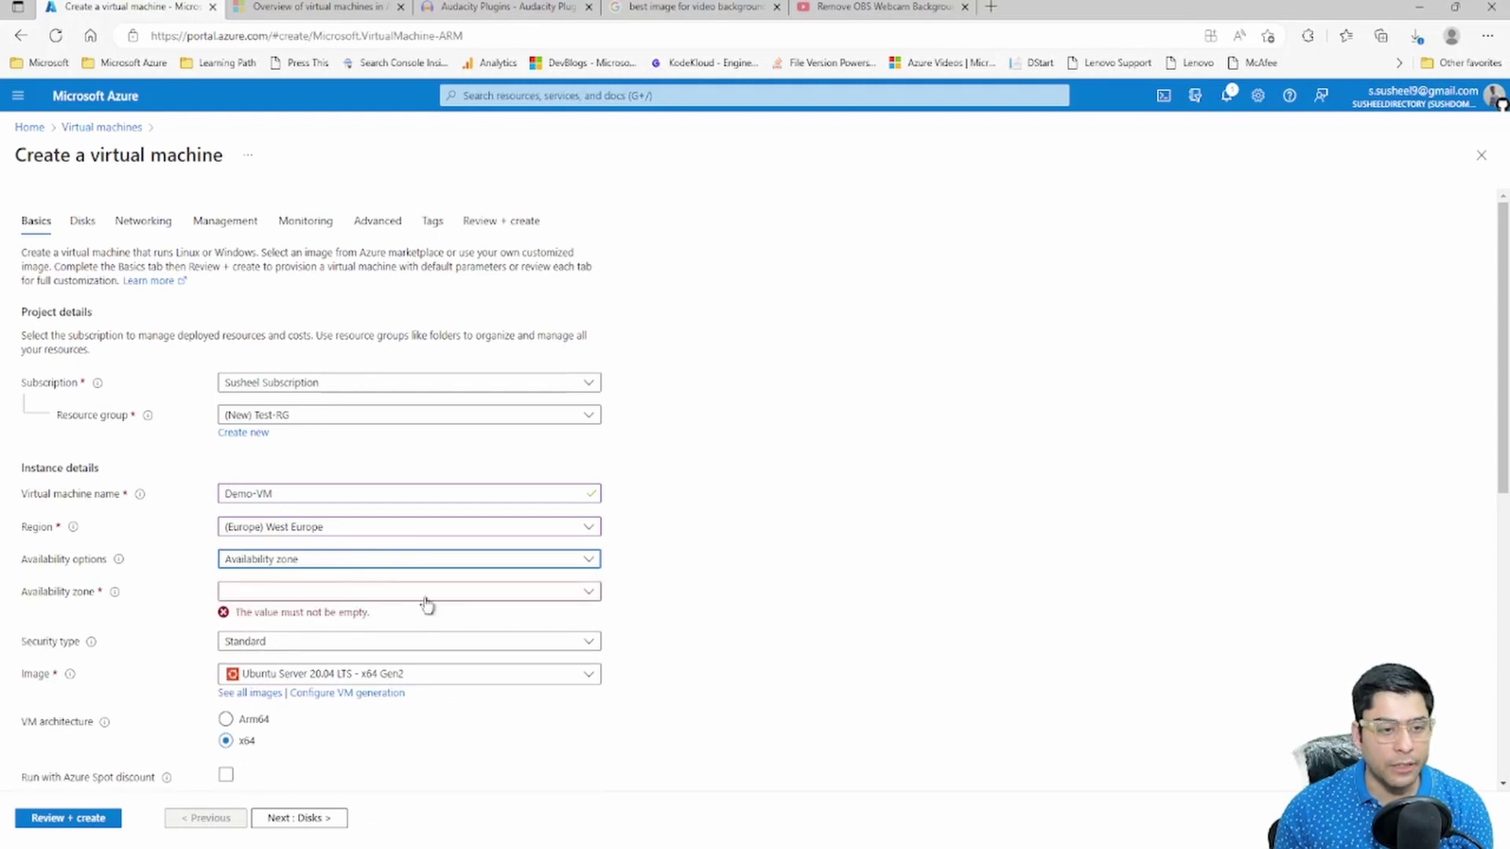
left_click(555, 592)
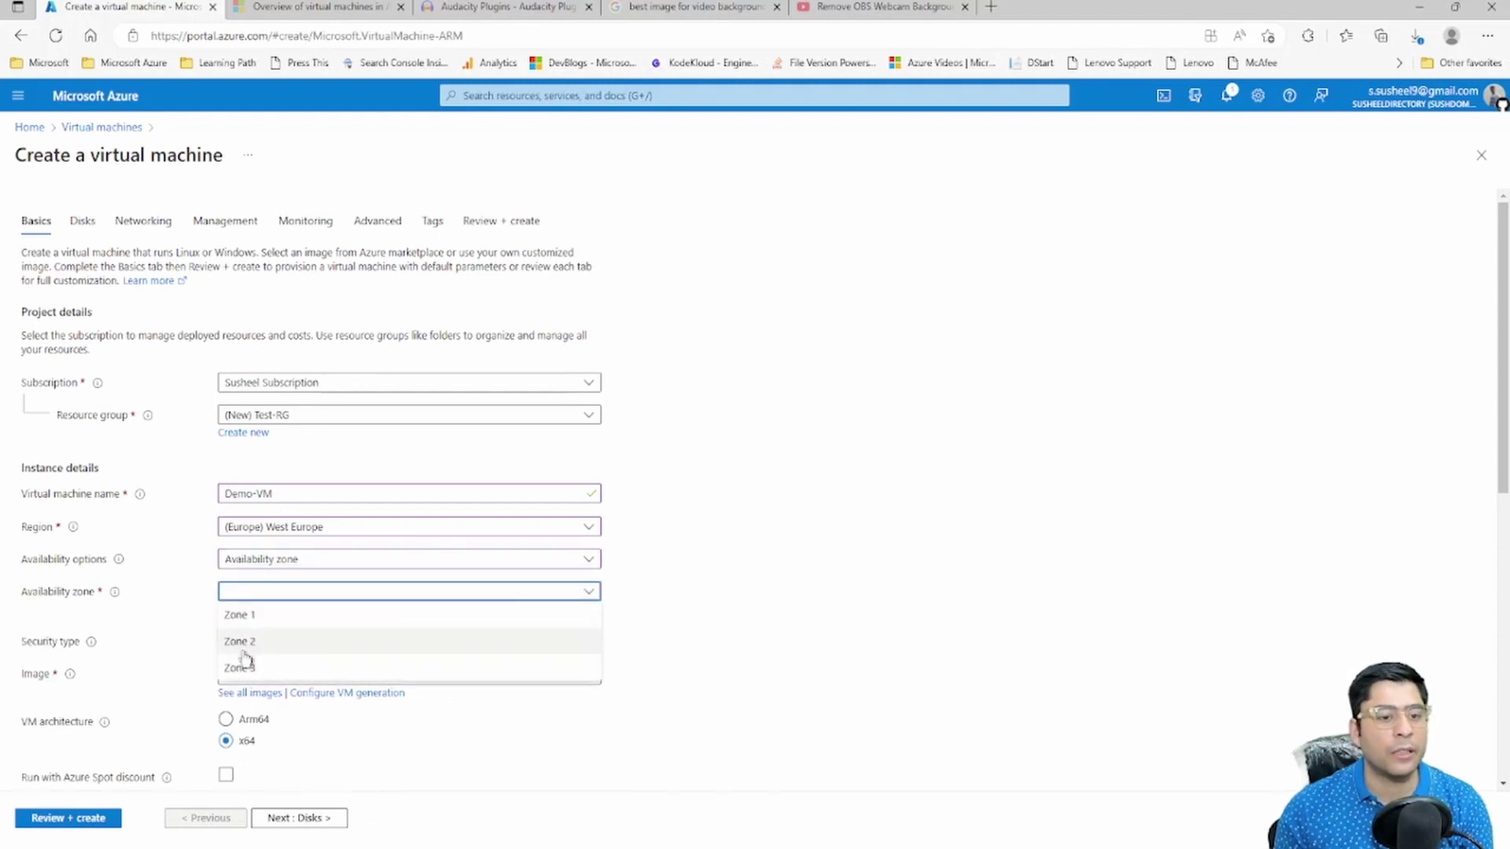
Change the virtual machine's availability option to Availability set and review the list of options
left_click(263, 567)
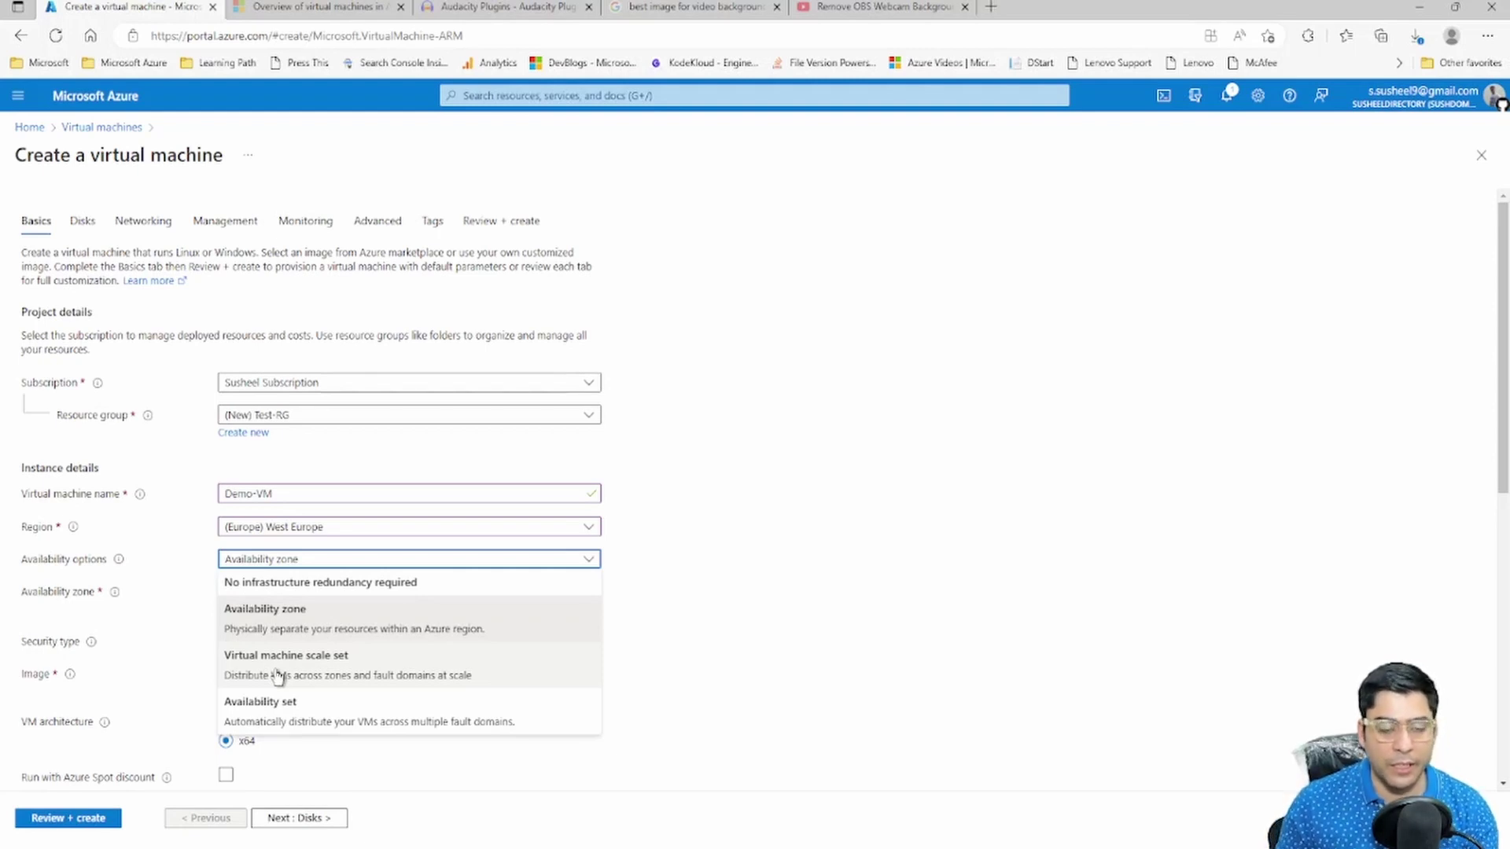
left_click(330, 718)
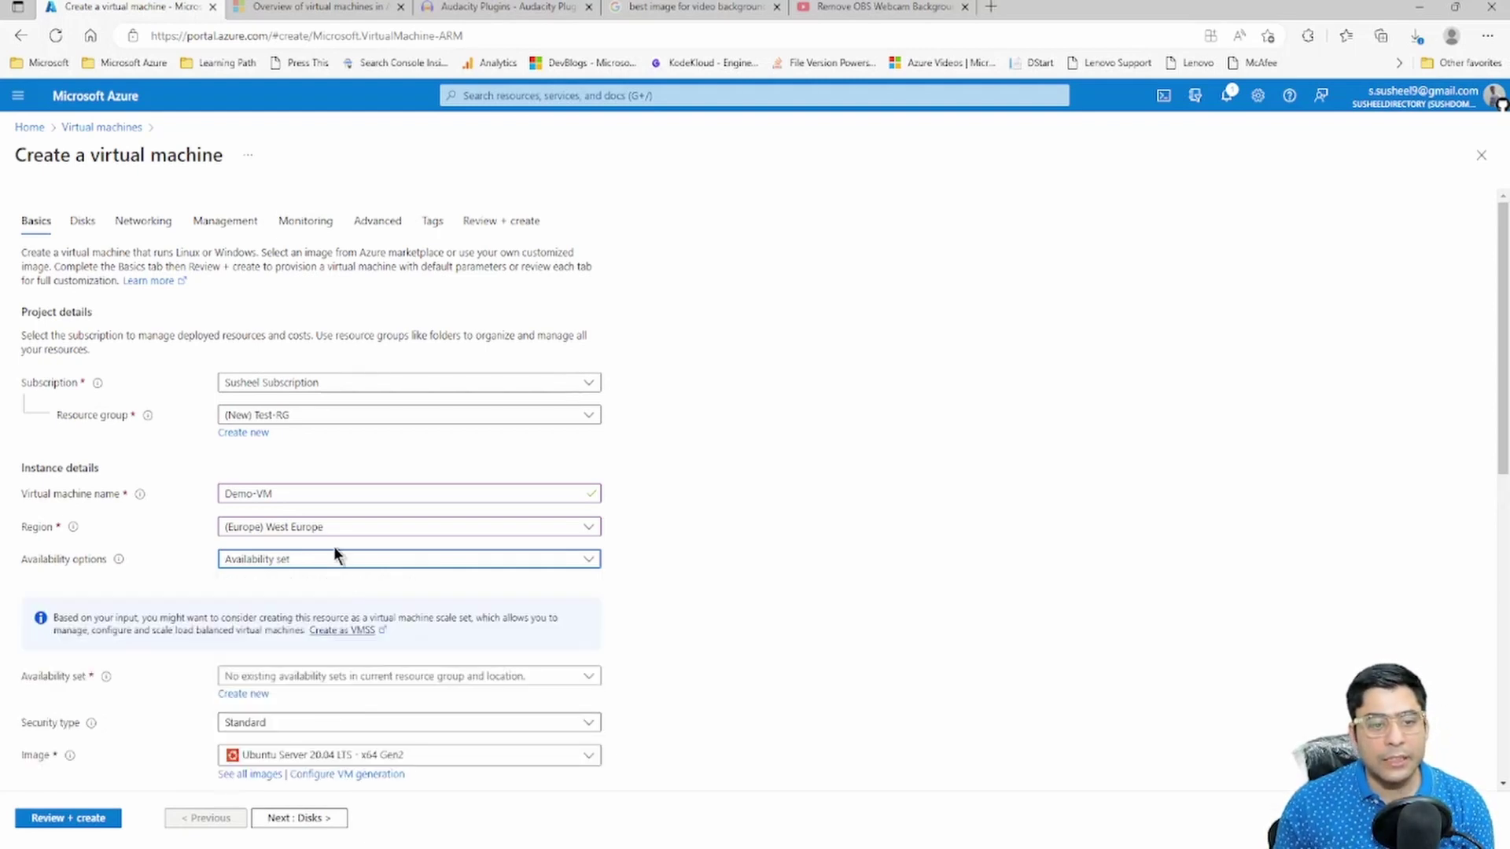
left_click(286, 563)
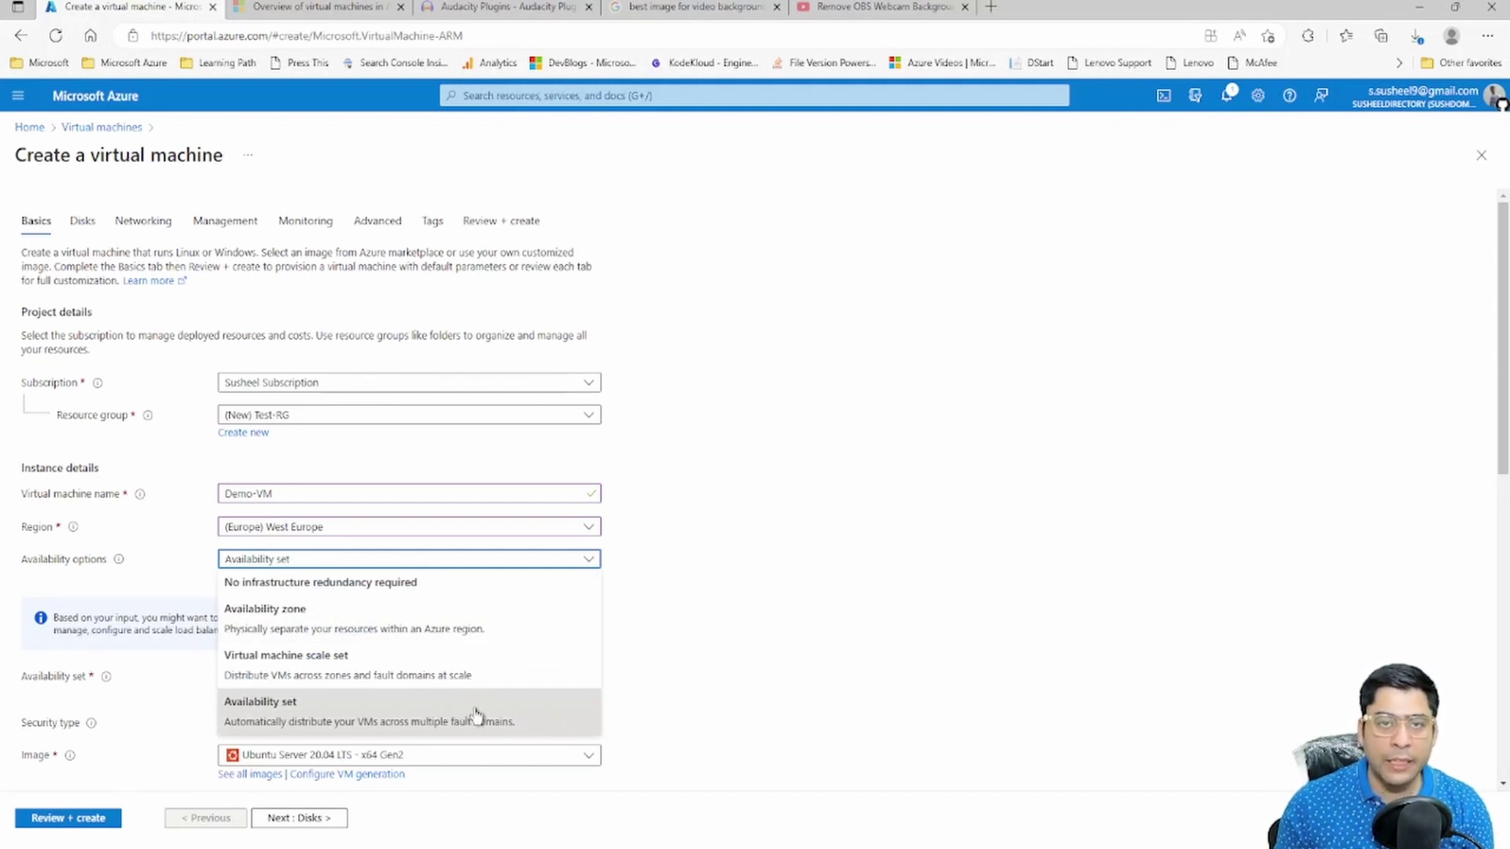
left_click(683, 677)
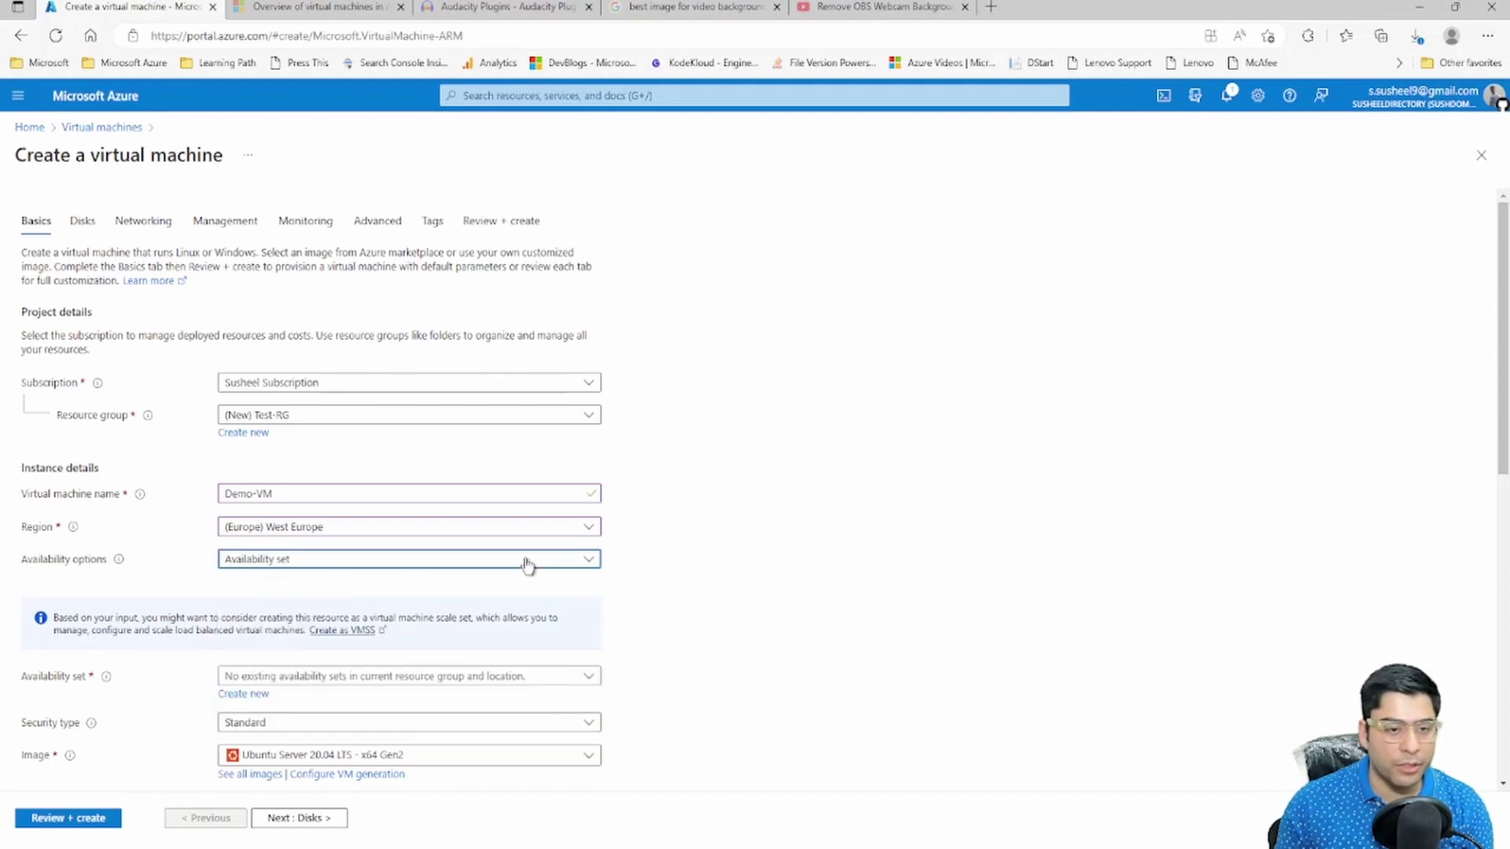
Set the availability option to No infrastructure redundancy required and review the security types offered
left_click(526, 563)
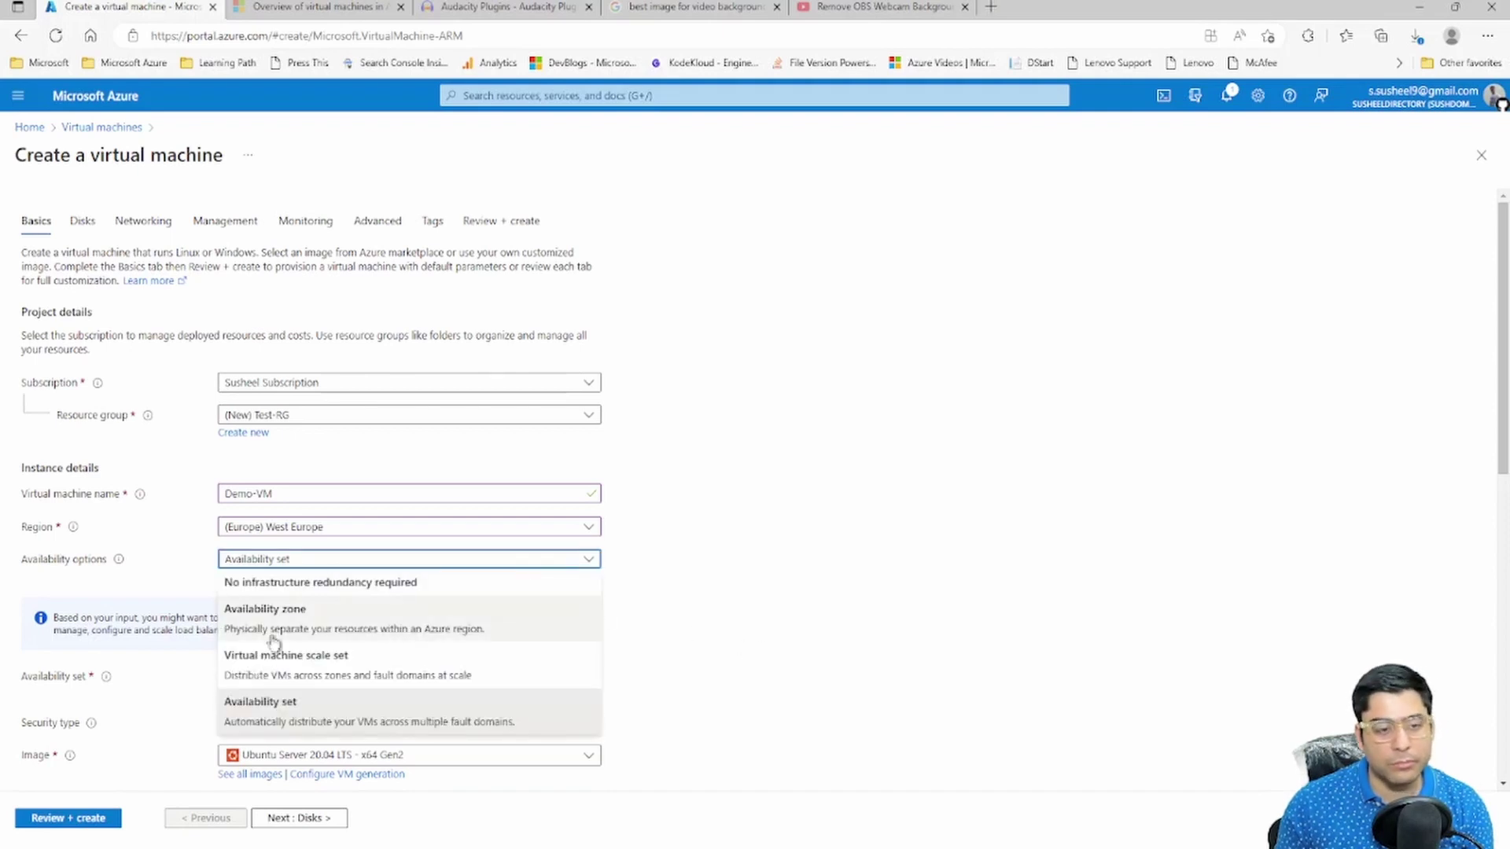
left_click(308, 583)
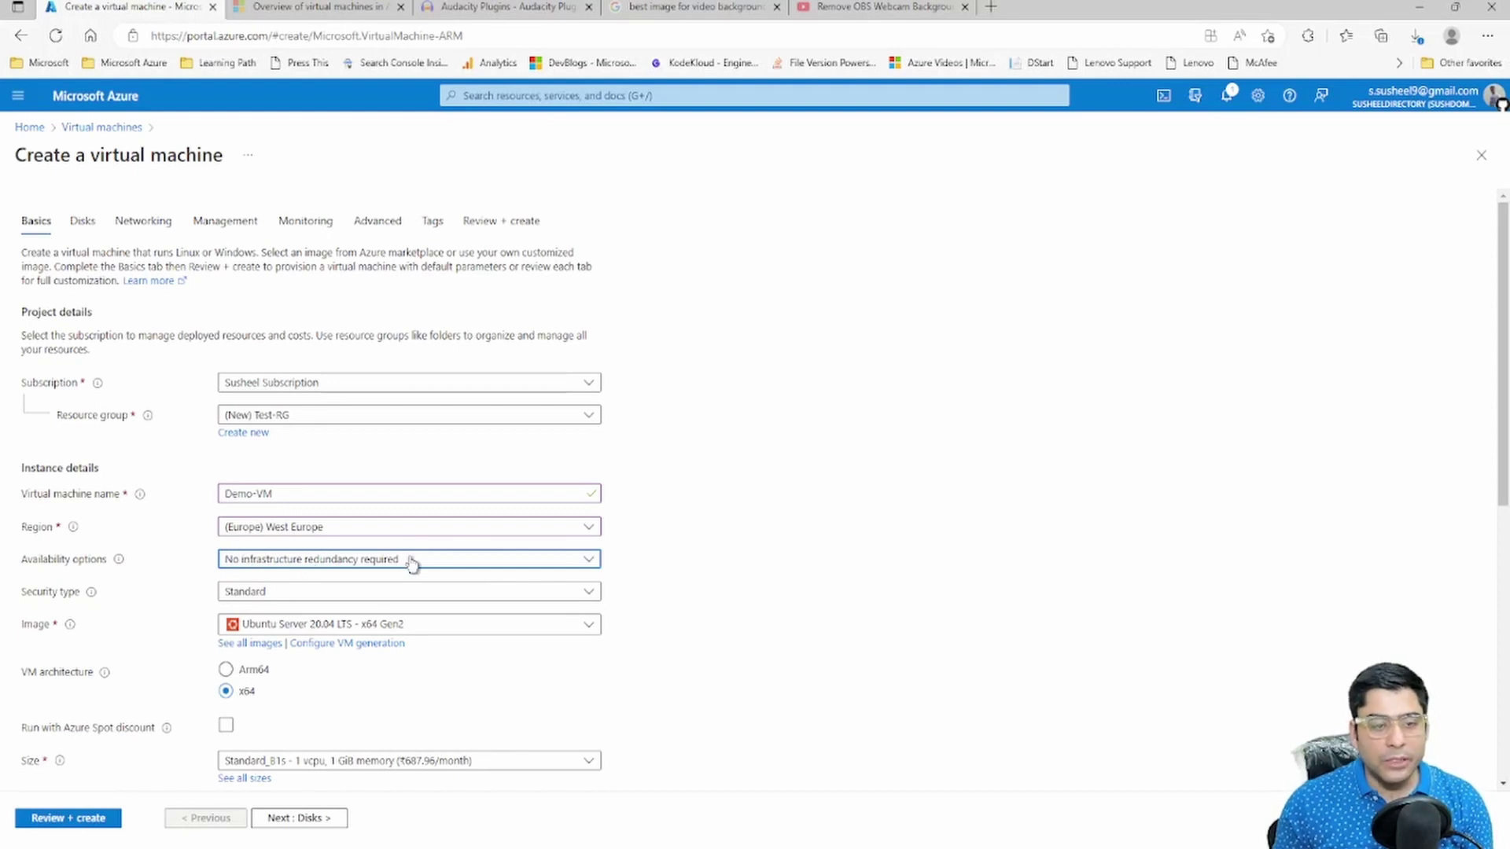
left_click(261, 595)
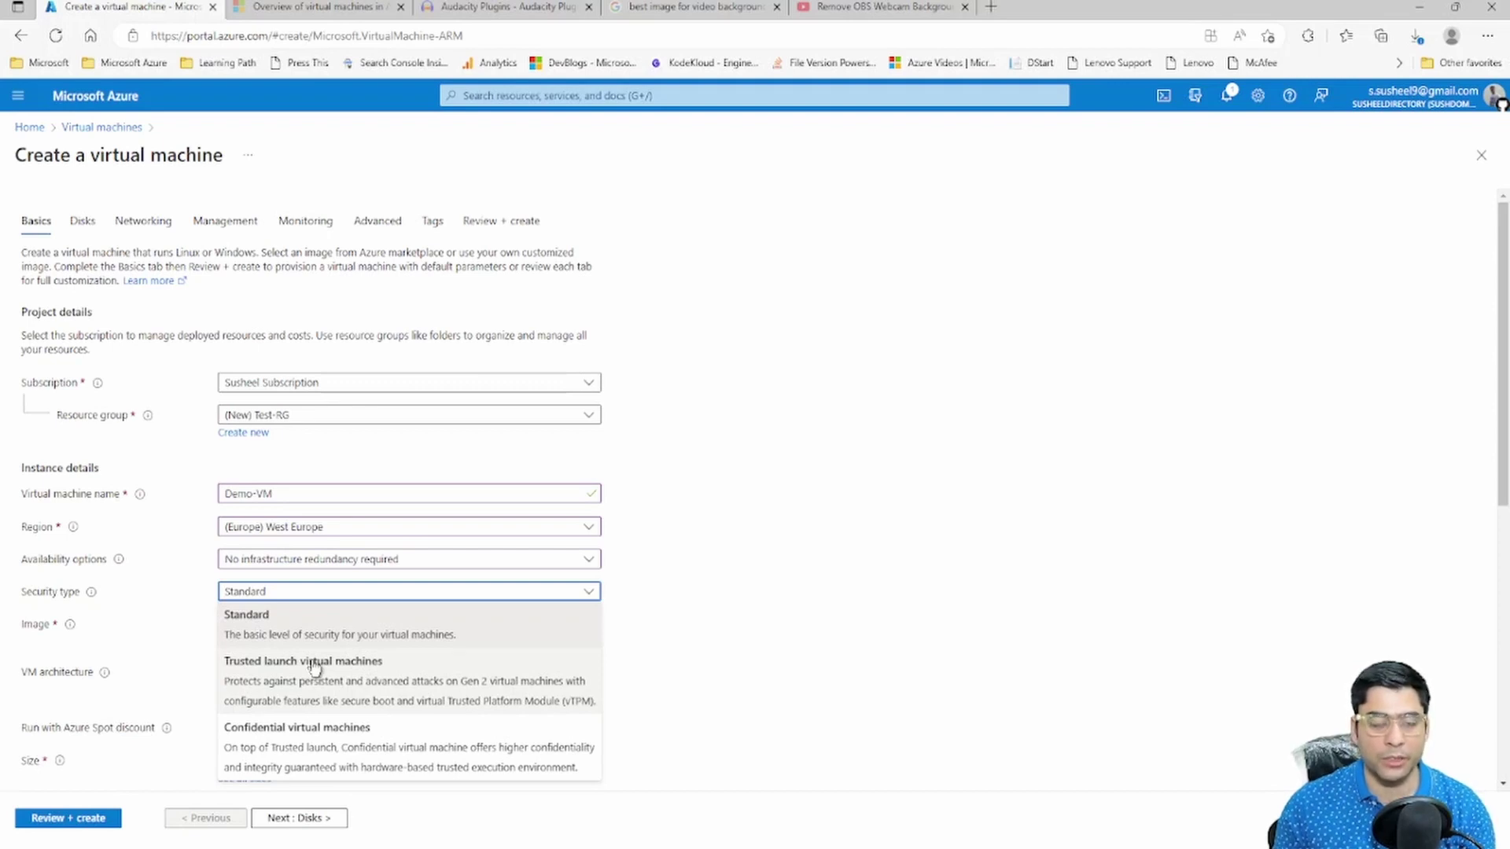
left_click(694, 693)
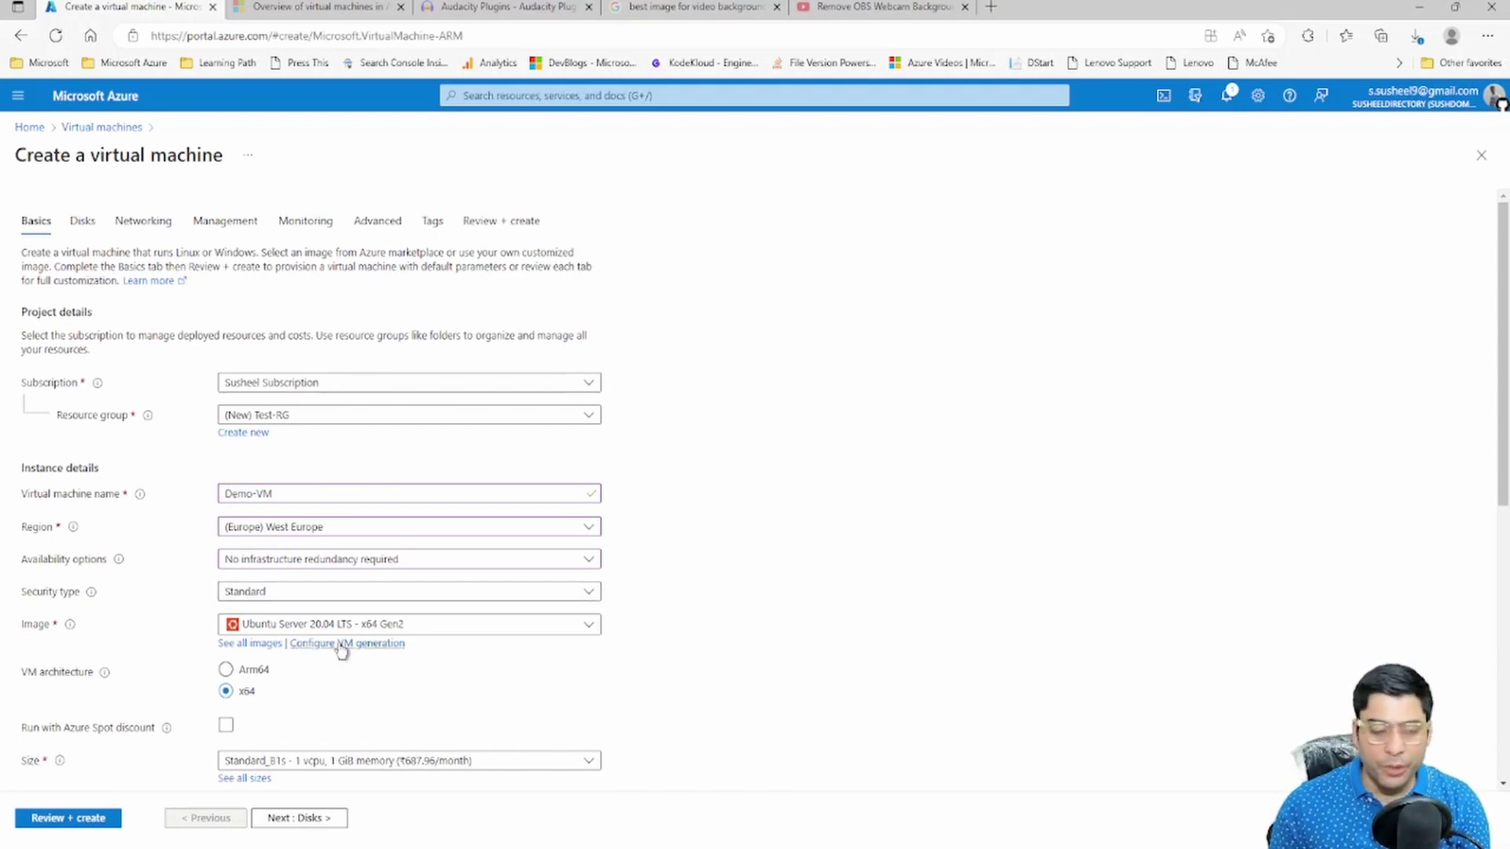
Browse the marketplace images, view the SQL Server 2019 on Windows Server 2019 details, and choose the Ubuntu Server 20.04 LTS image
left_click(251, 643)
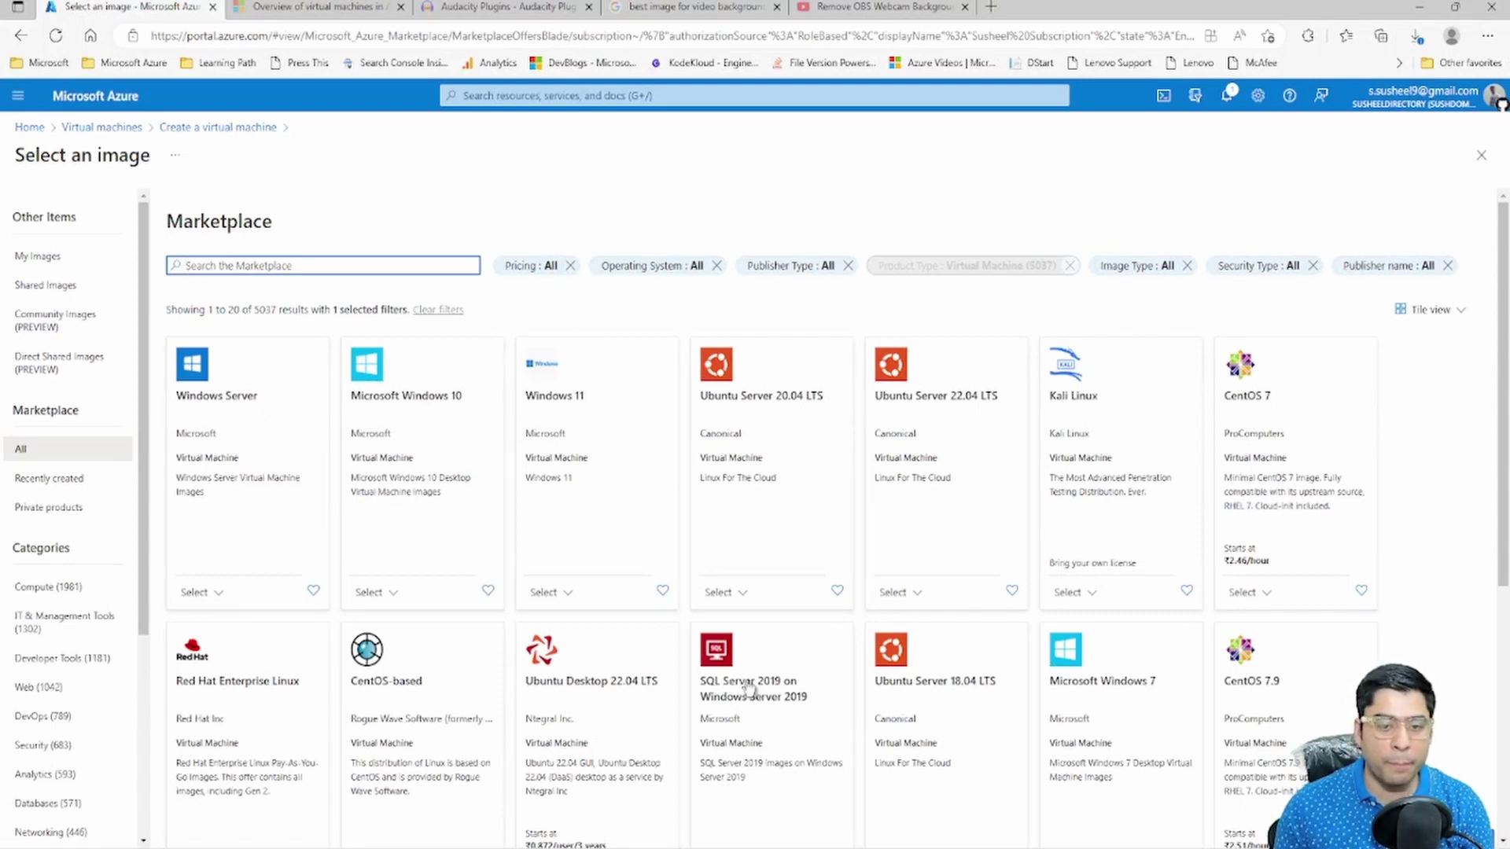
scroll(748, 689, "down", 4)
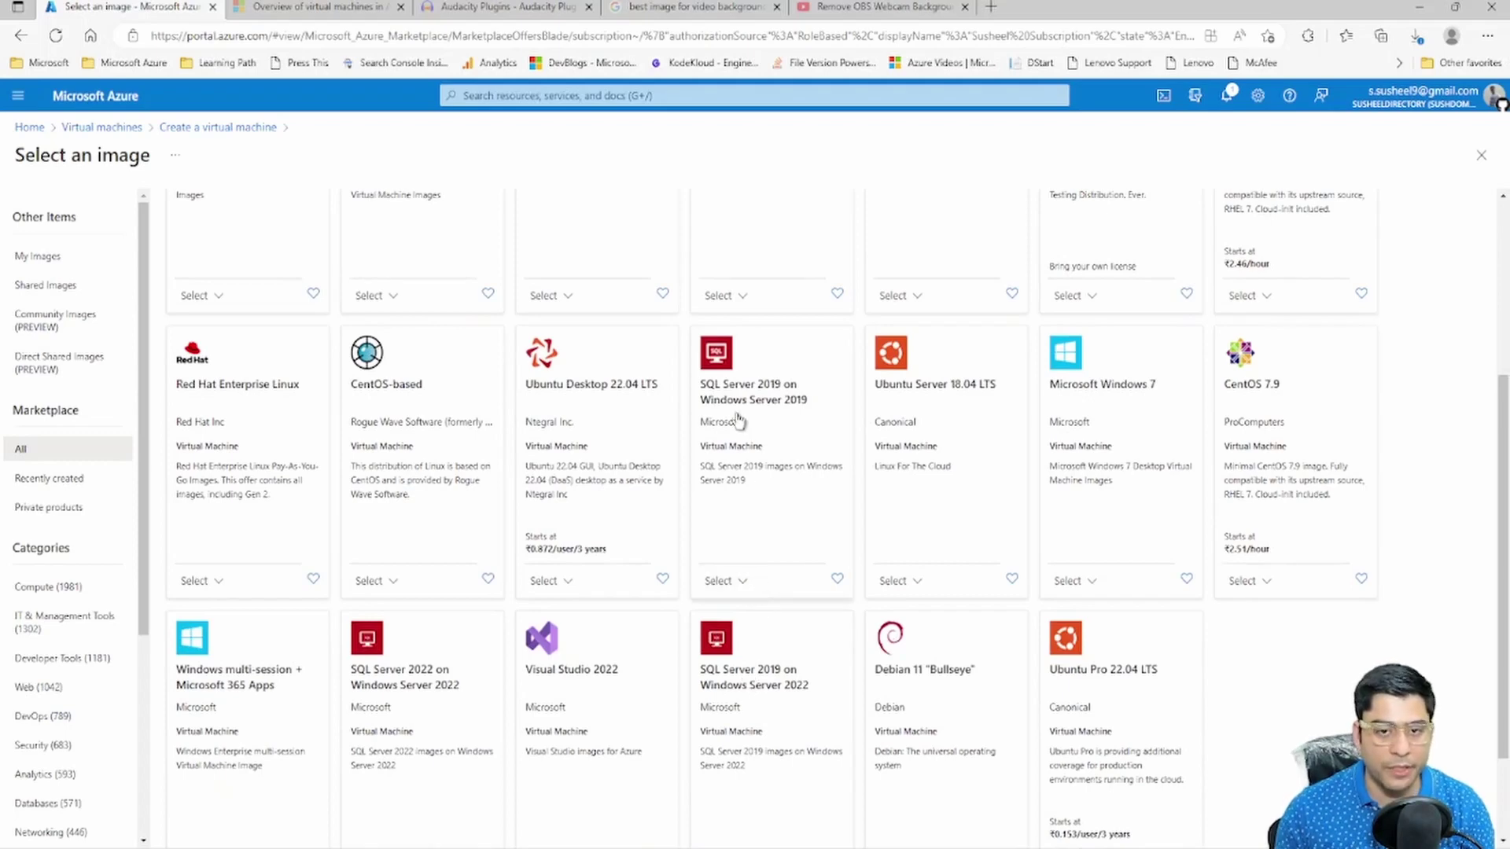
left_click_drag(699, 385, 797, 406)
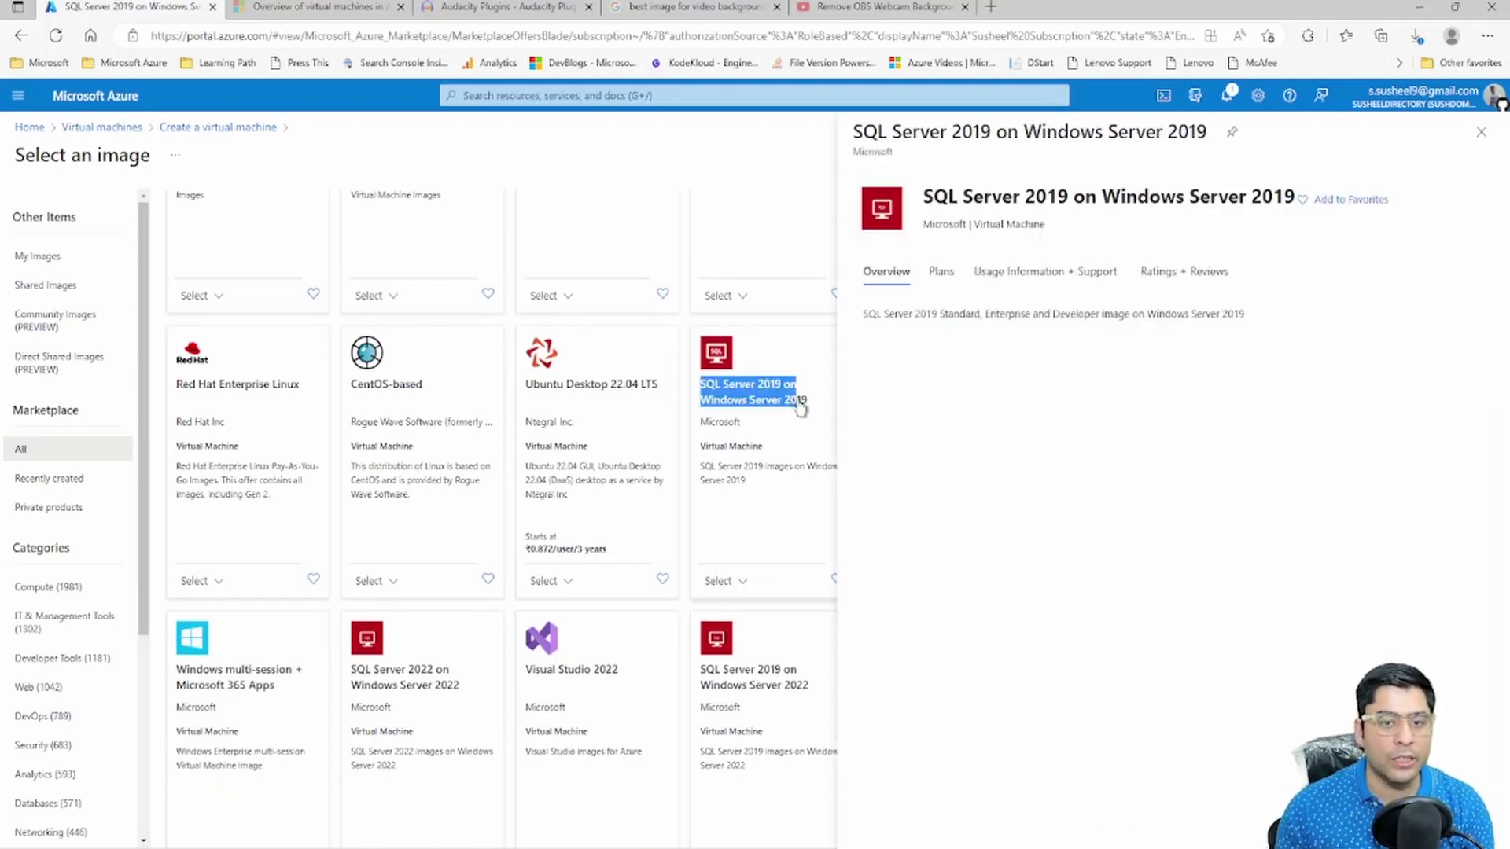
left_click(1482, 132)
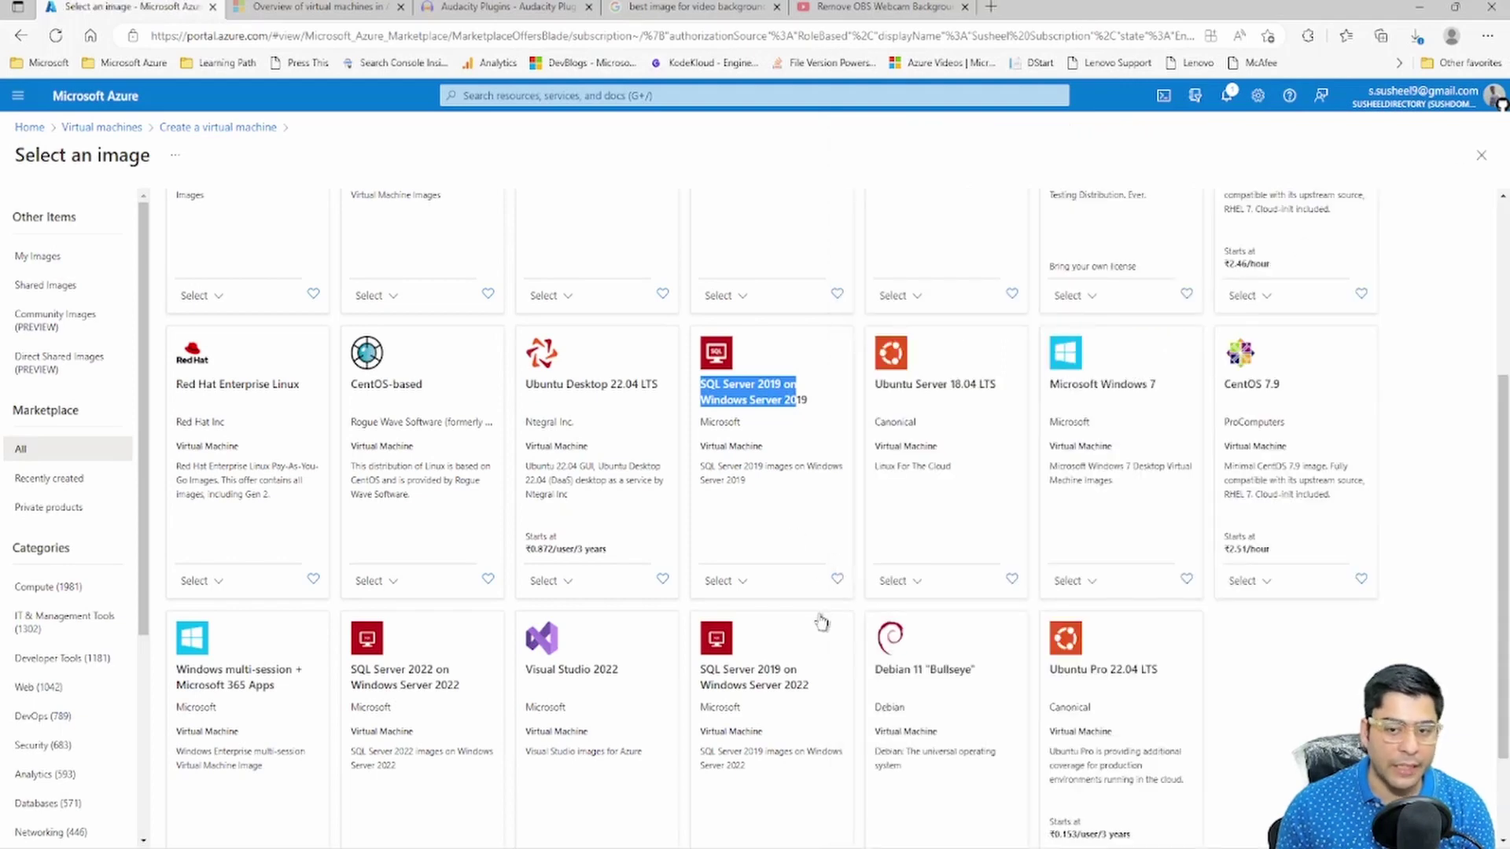
scroll(821, 622, "up", 4)
left_click(722, 593)
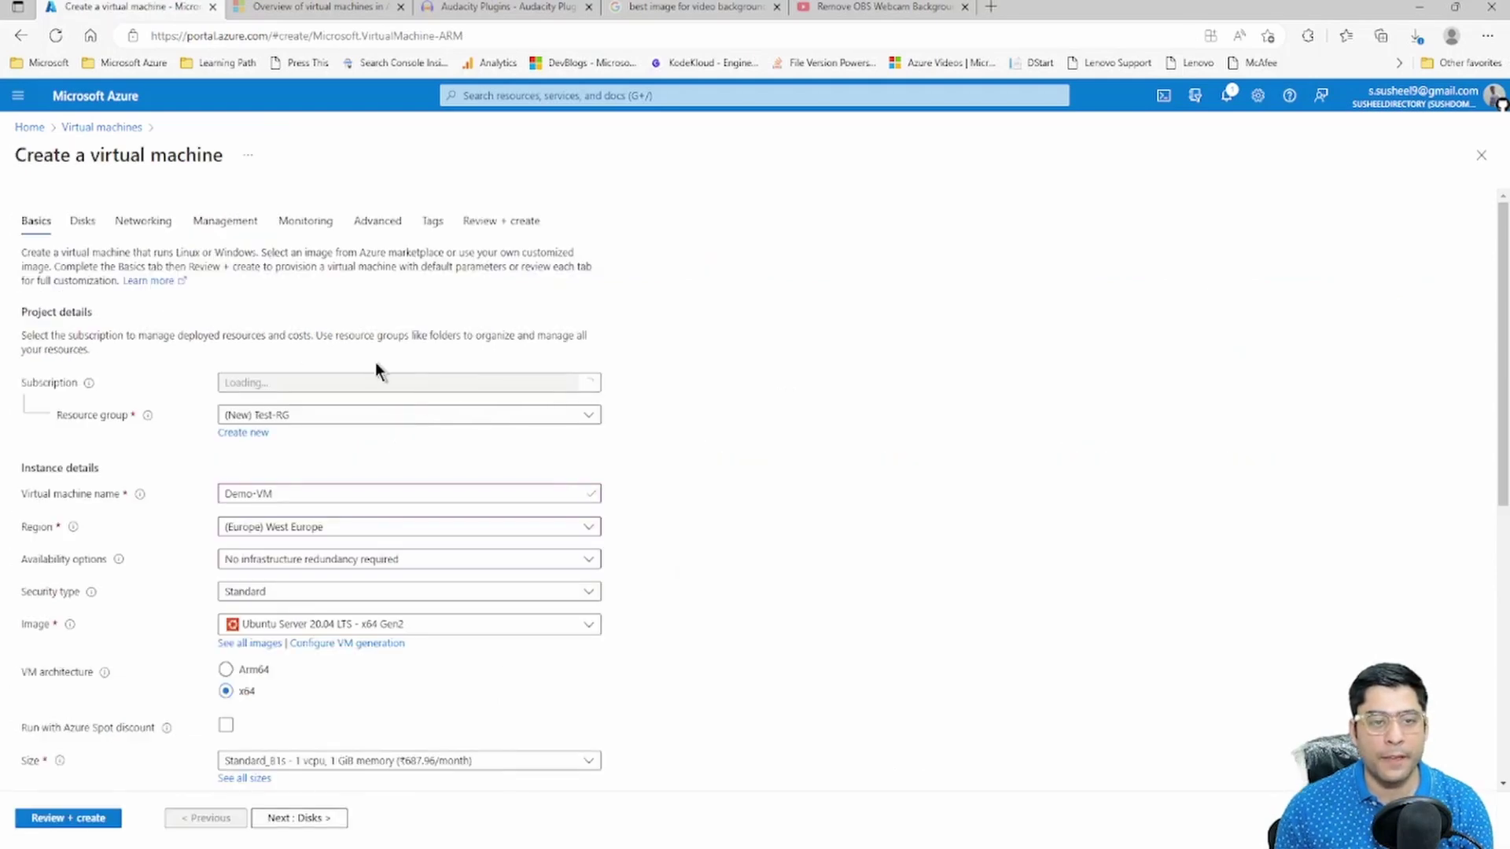
Review the VM architecture setting and read the help for running with Azure Spot discount
scroll(327, 675, "down", 2)
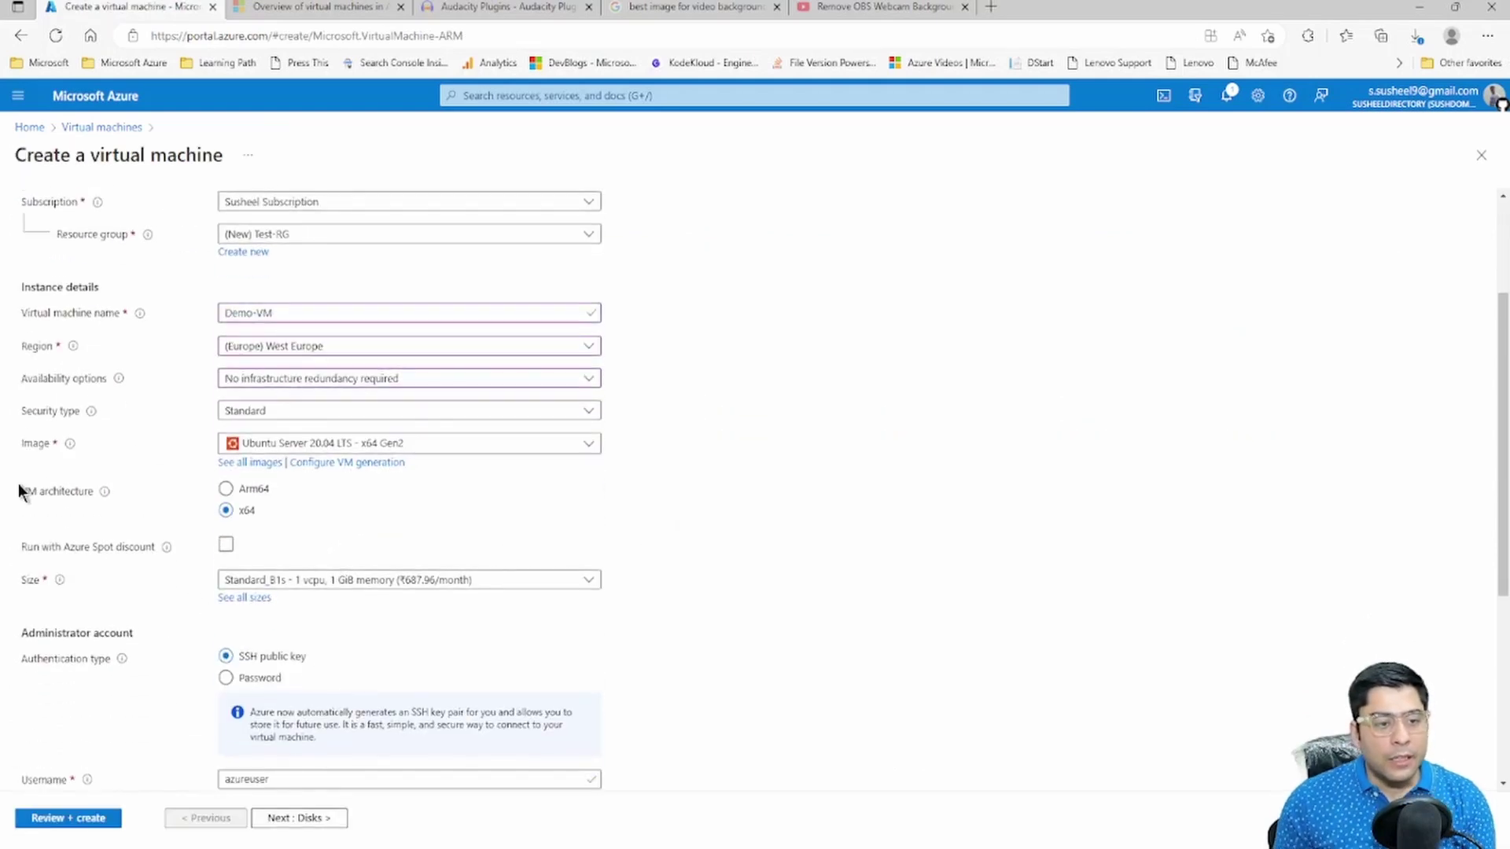
left_click_drag(19, 491, 71, 491)
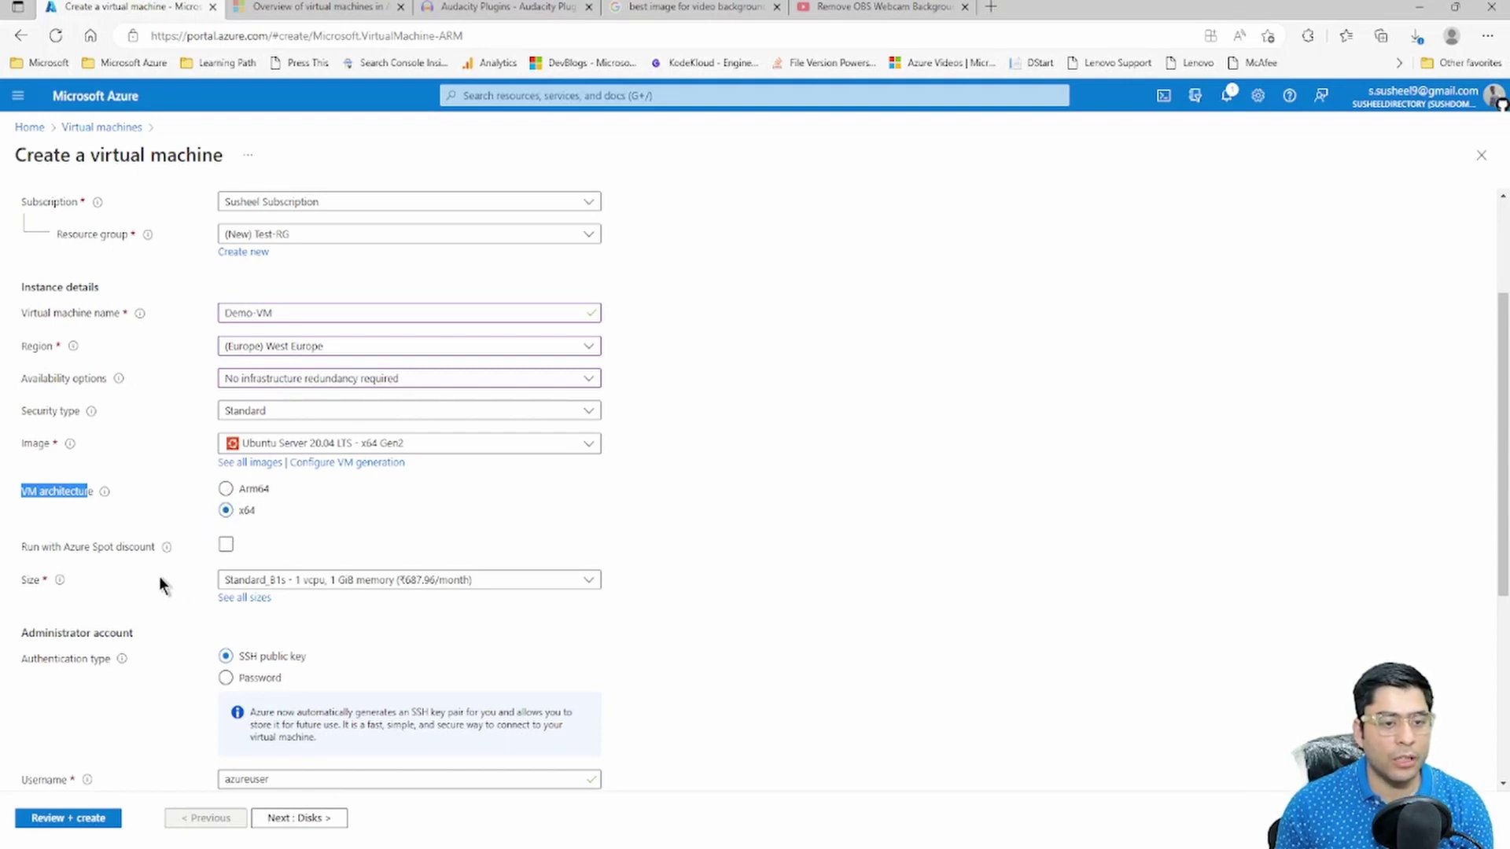
left_click_drag(55, 548, 157, 554)
mouse_move(165, 553)
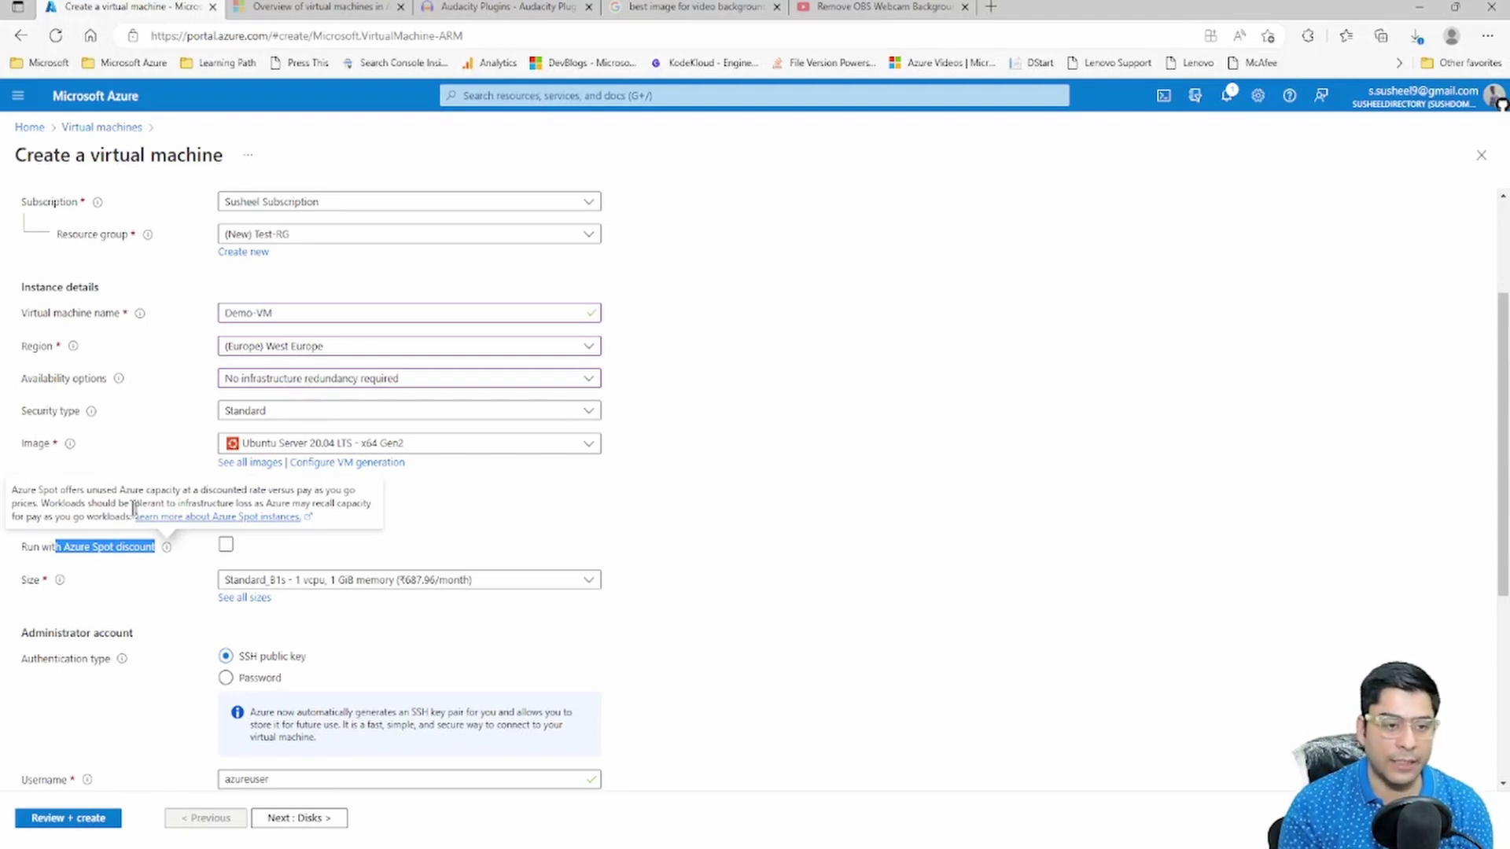
Compare the B2s, B1s and B2ms entries in the full VM size list and select the B1ls size
left_click(324, 583)
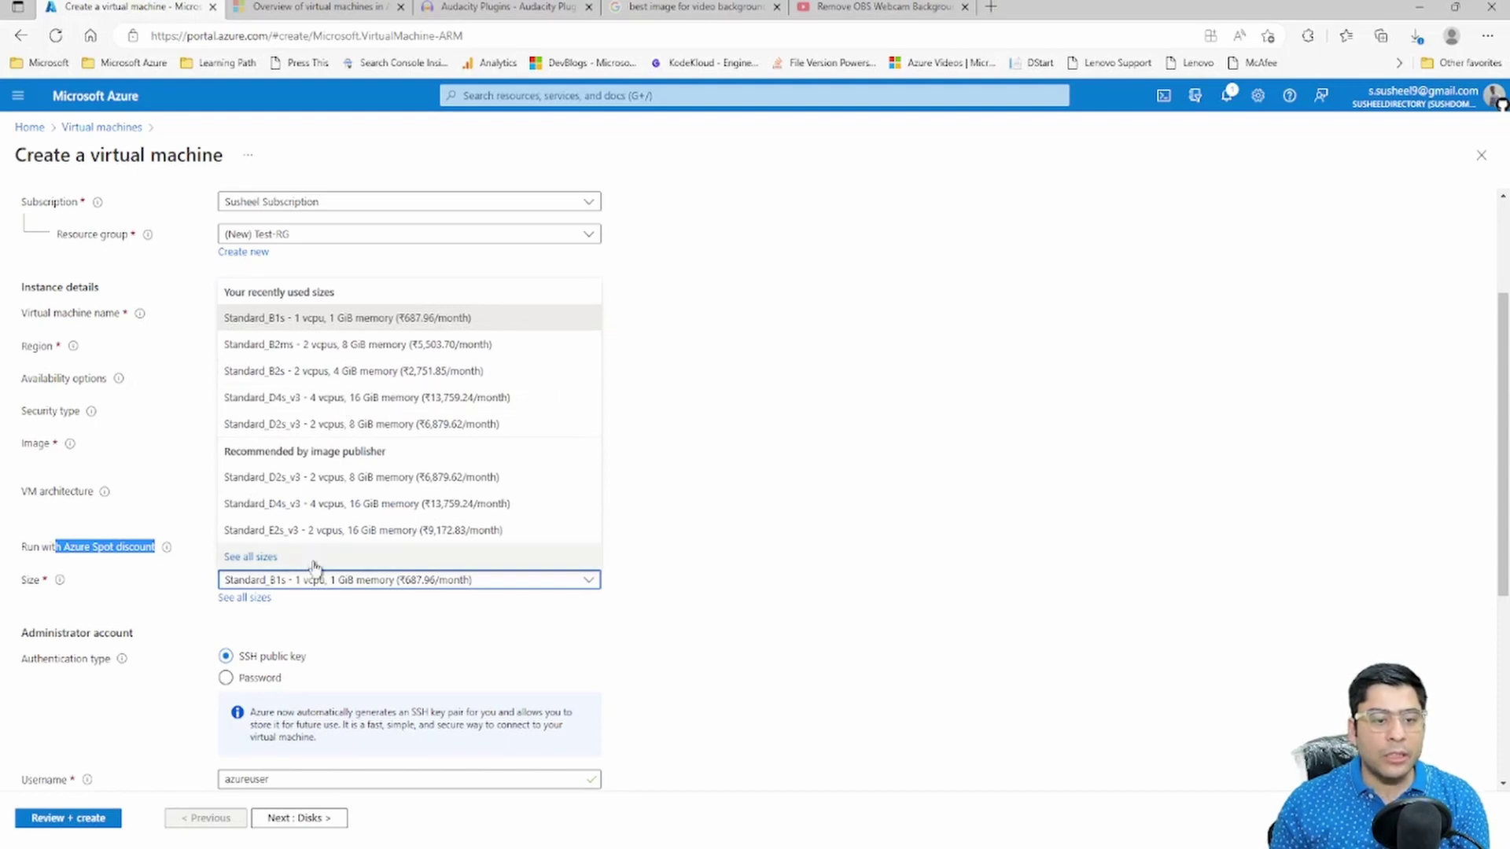
left_click(247, 598)
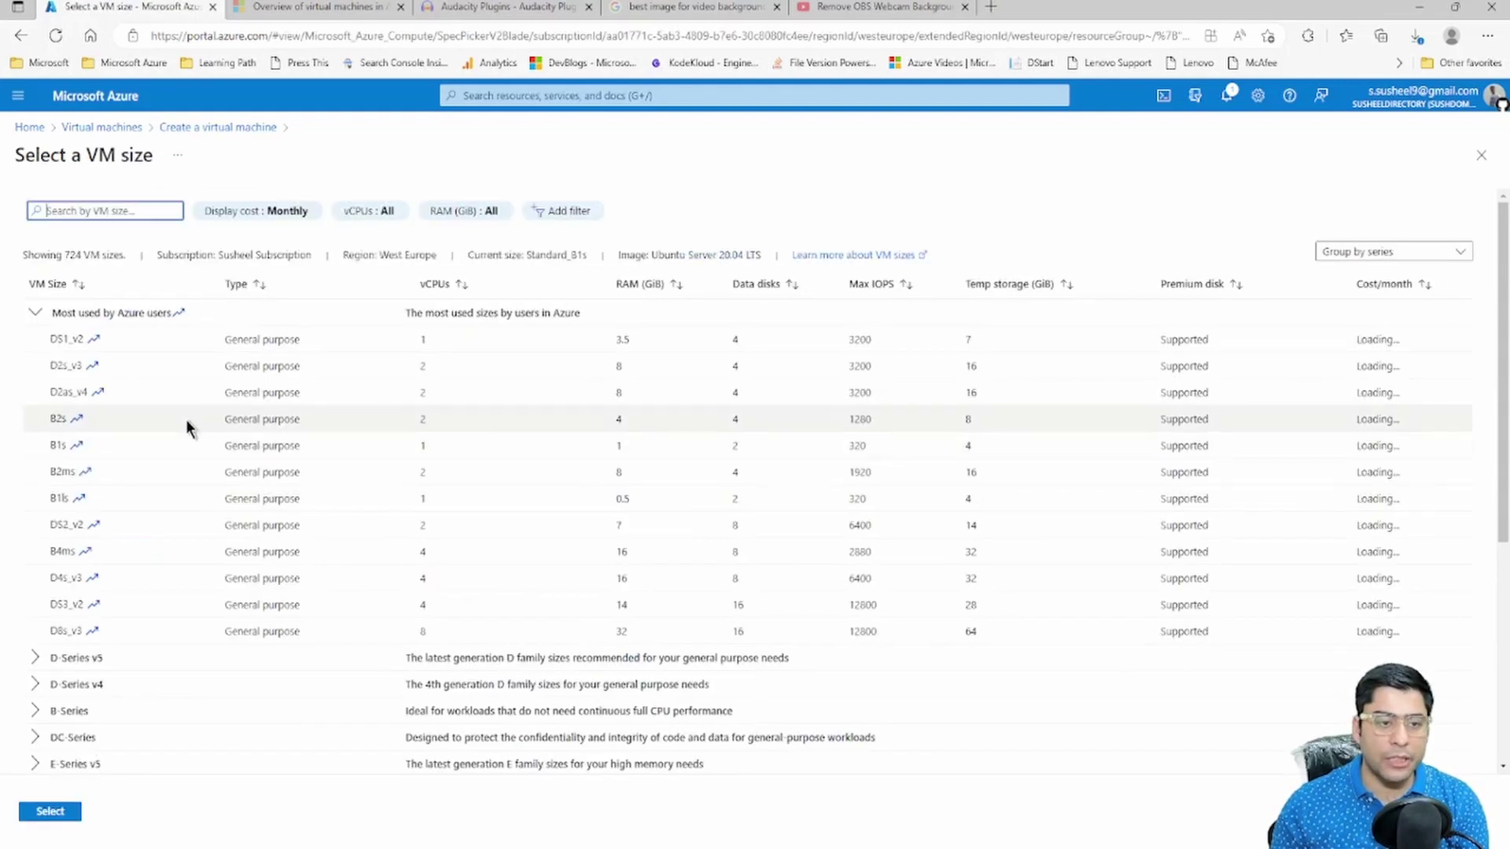
left_click_drag(118, 419, 459, 416)
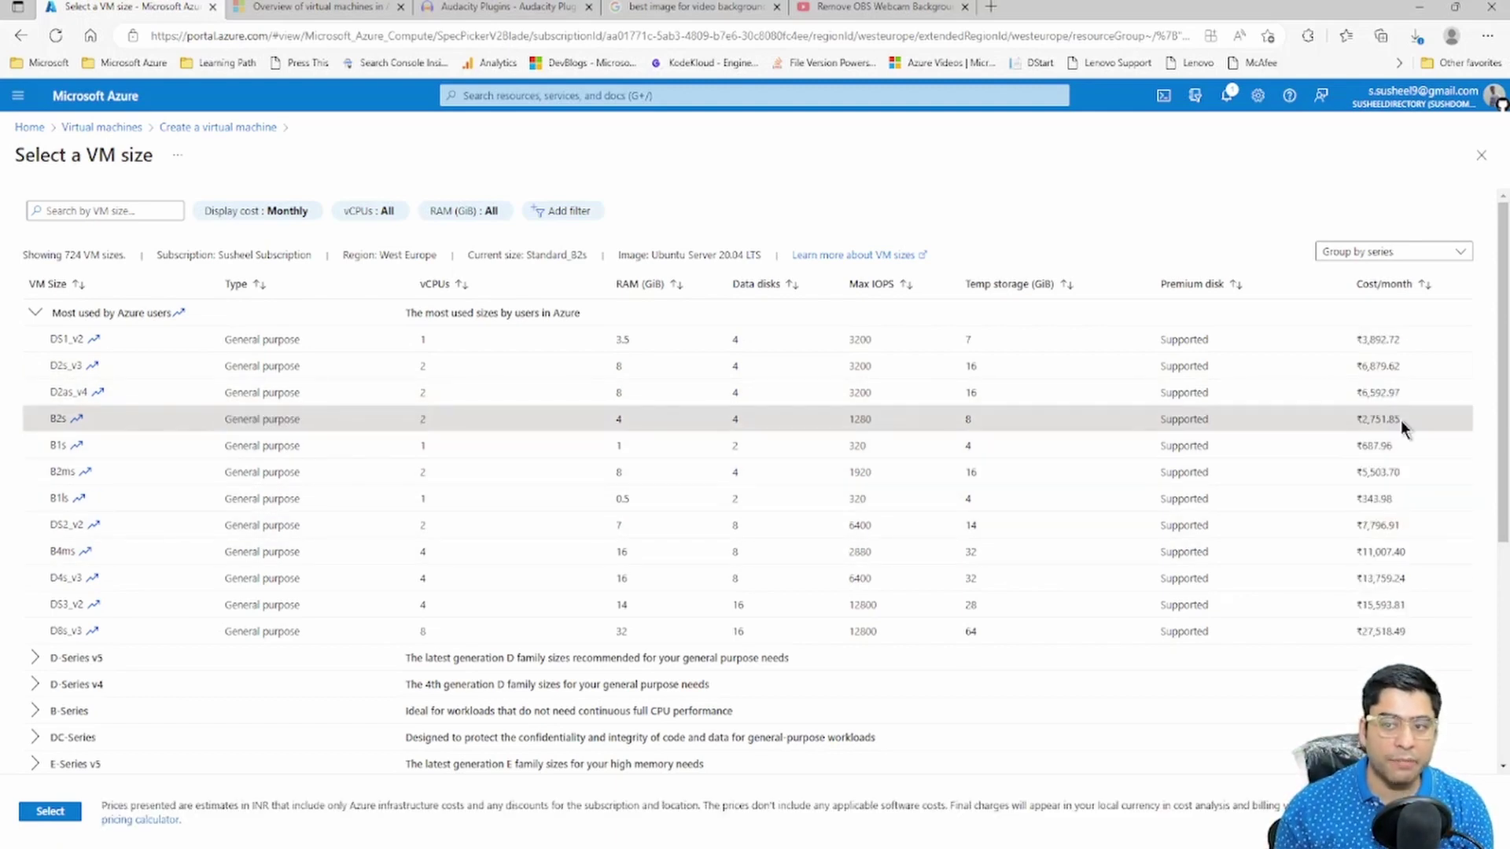
left_click_drag(1399, 420, 1356, 419)
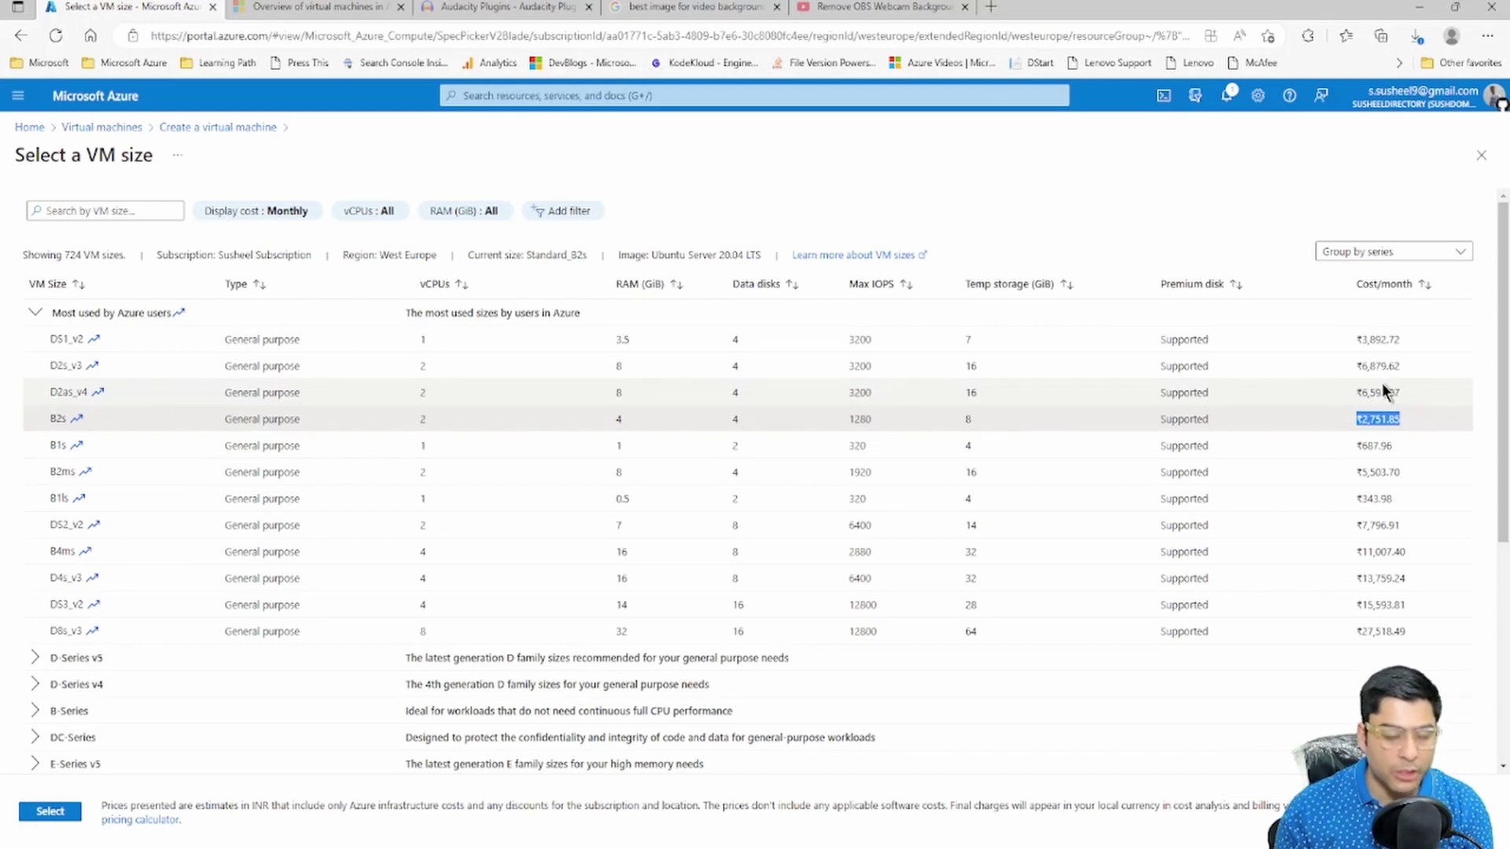
left_click(100, 451)
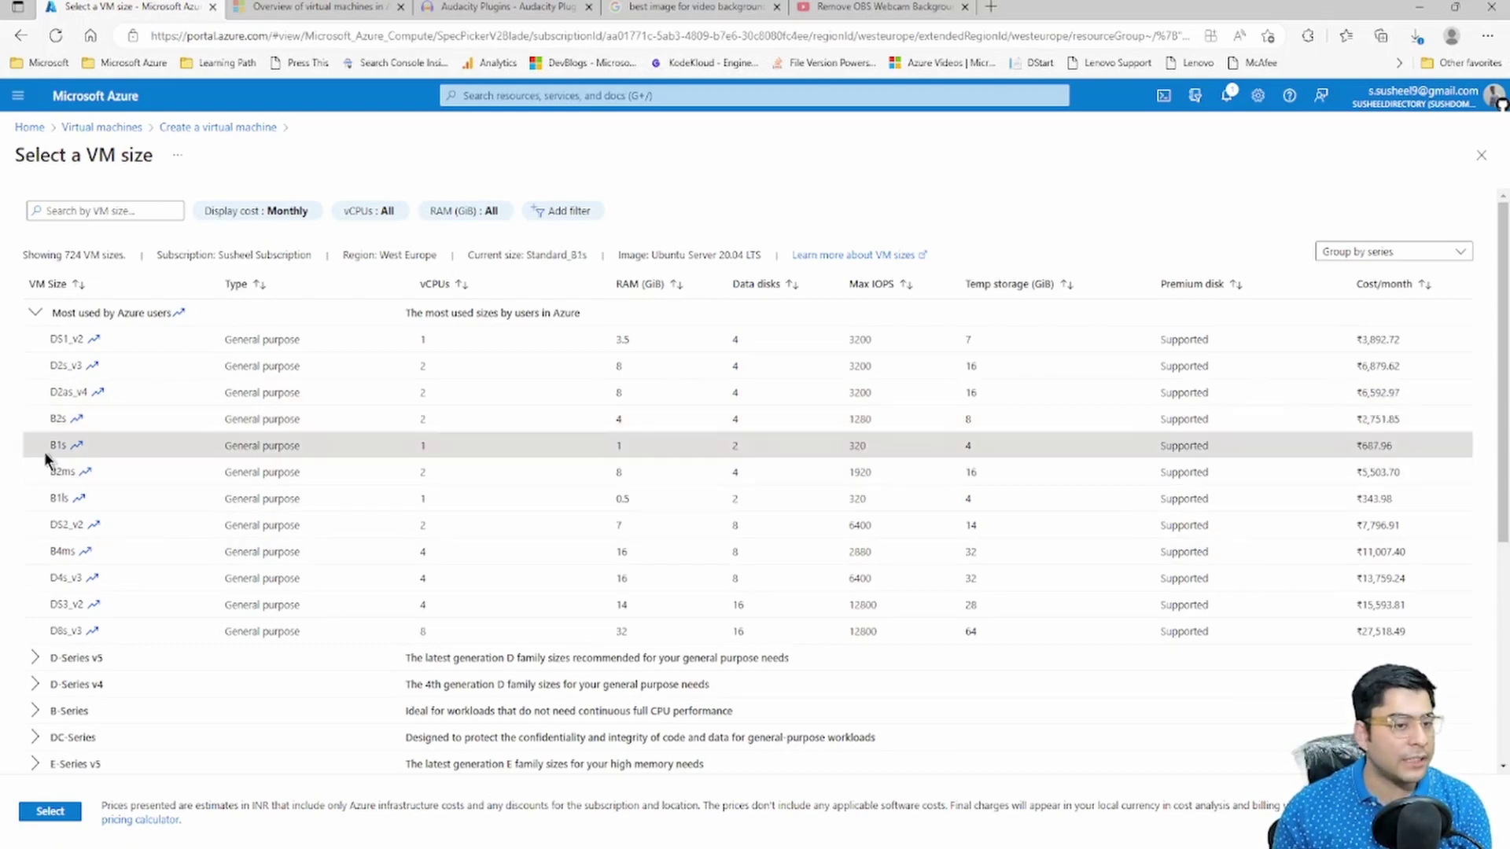
left_click(82, 472)
left_click(64, 495)
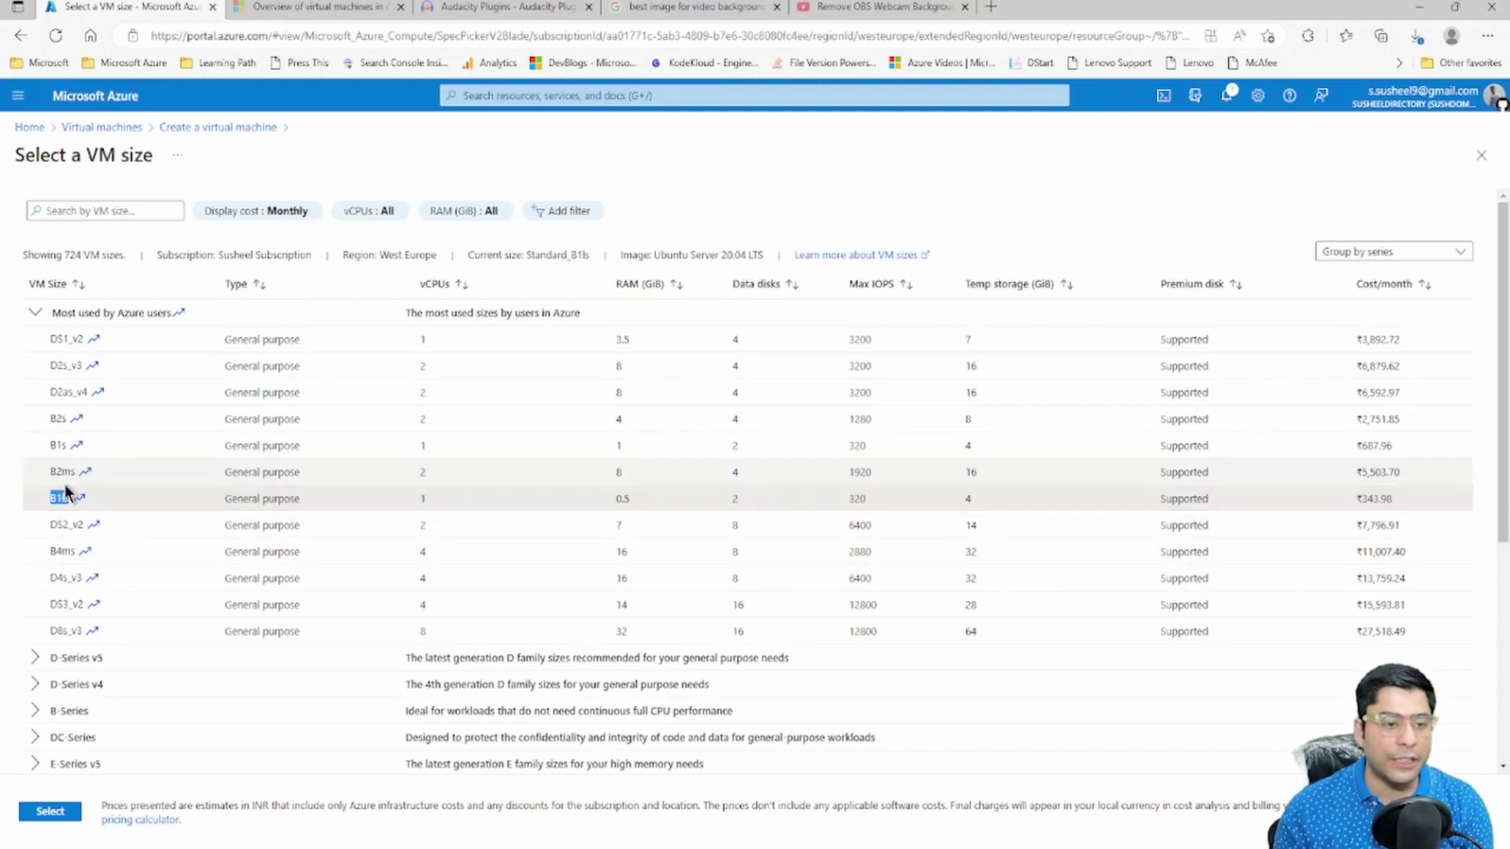
left_click(49, 811)
Try Password authentication for the administrator account, look at its fields, and switch back to SSH public key
left_click(226, 678)
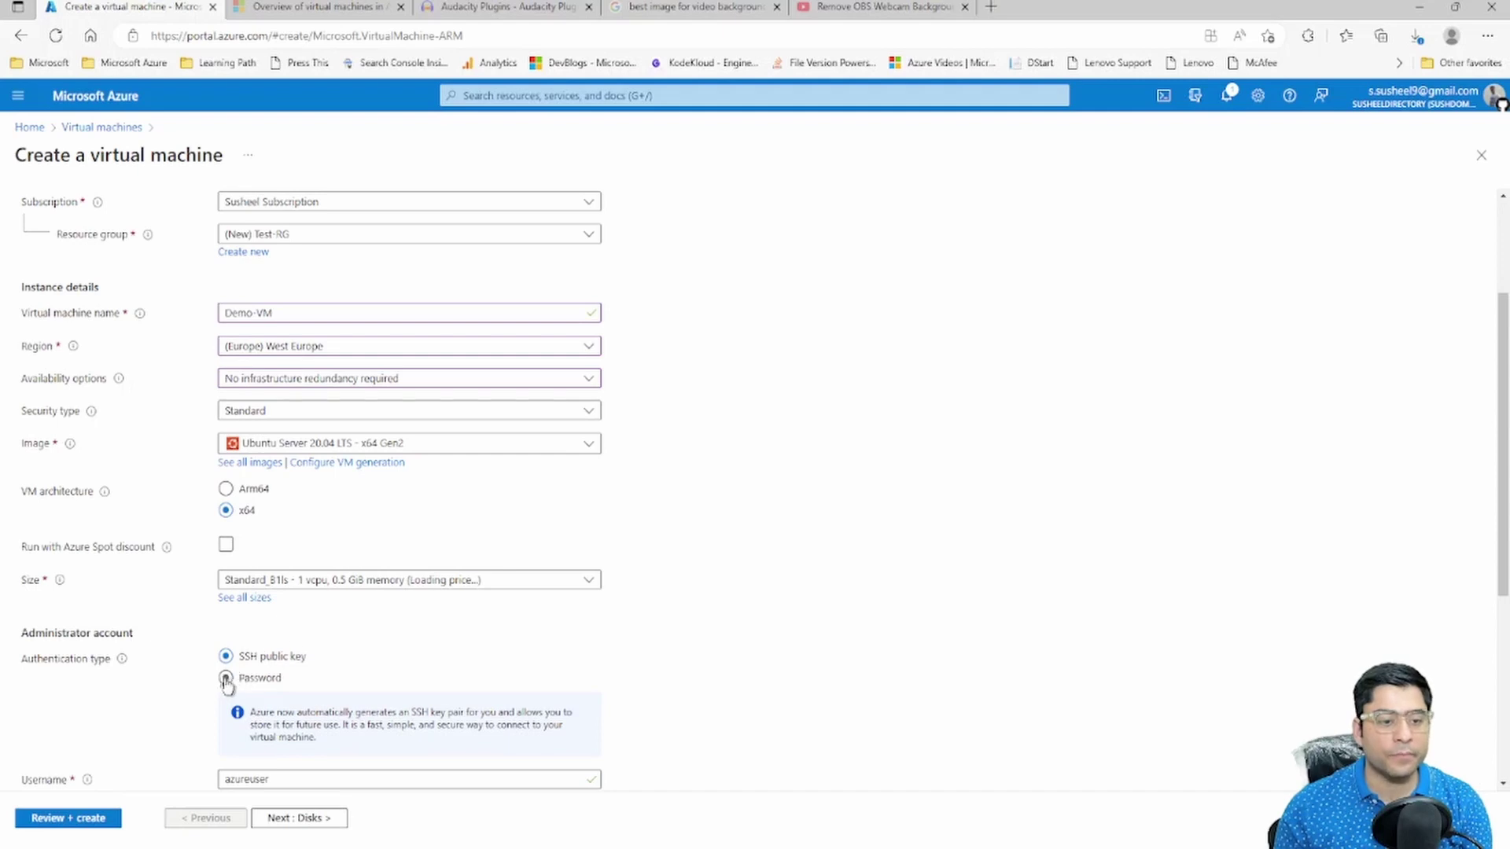
scroll(427, 620, "down", 2)
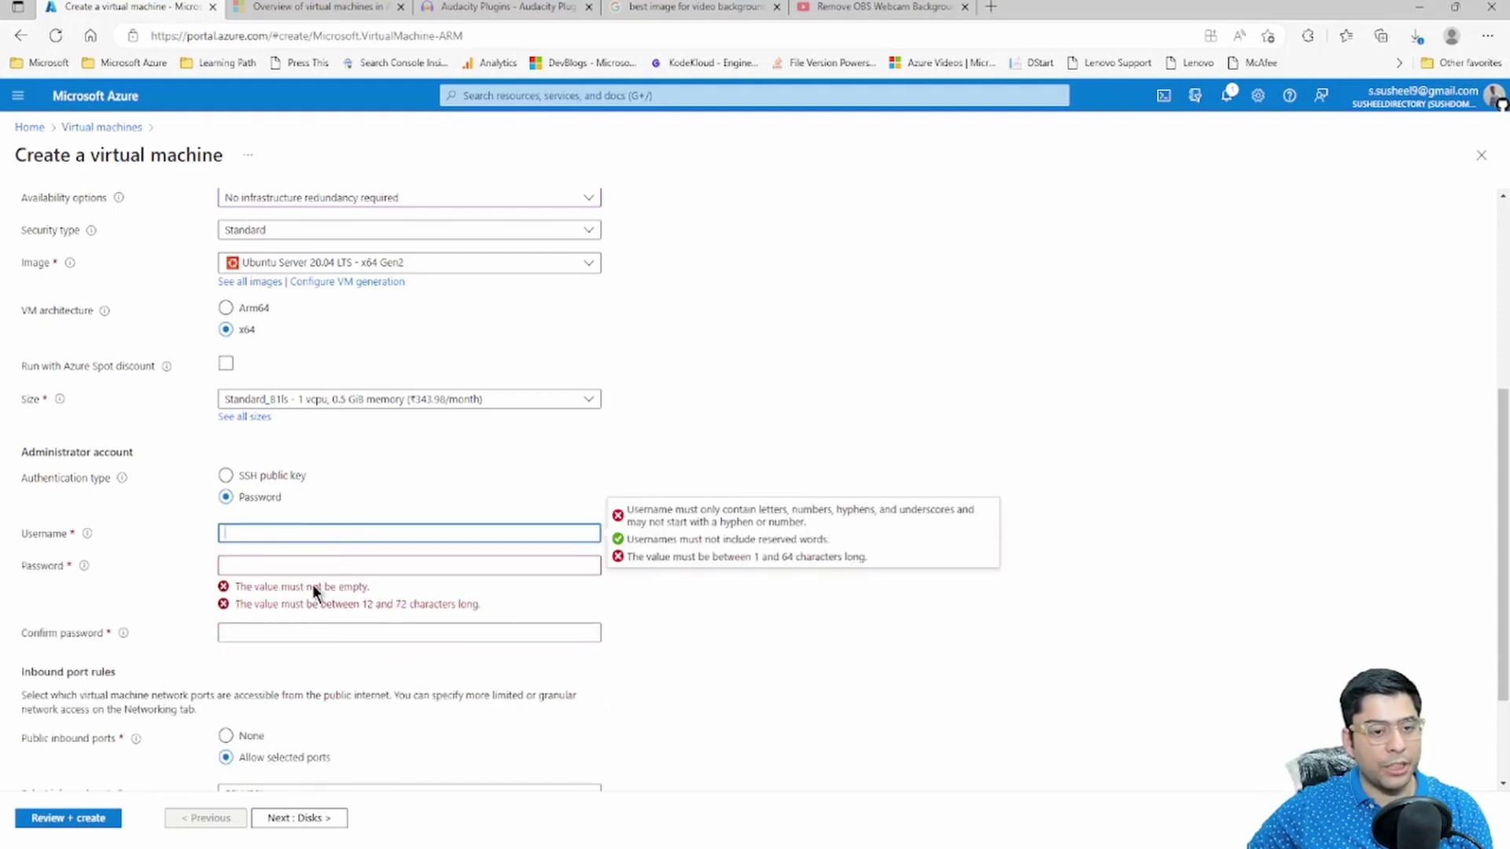
key("Tab")
left_click(283, 478)
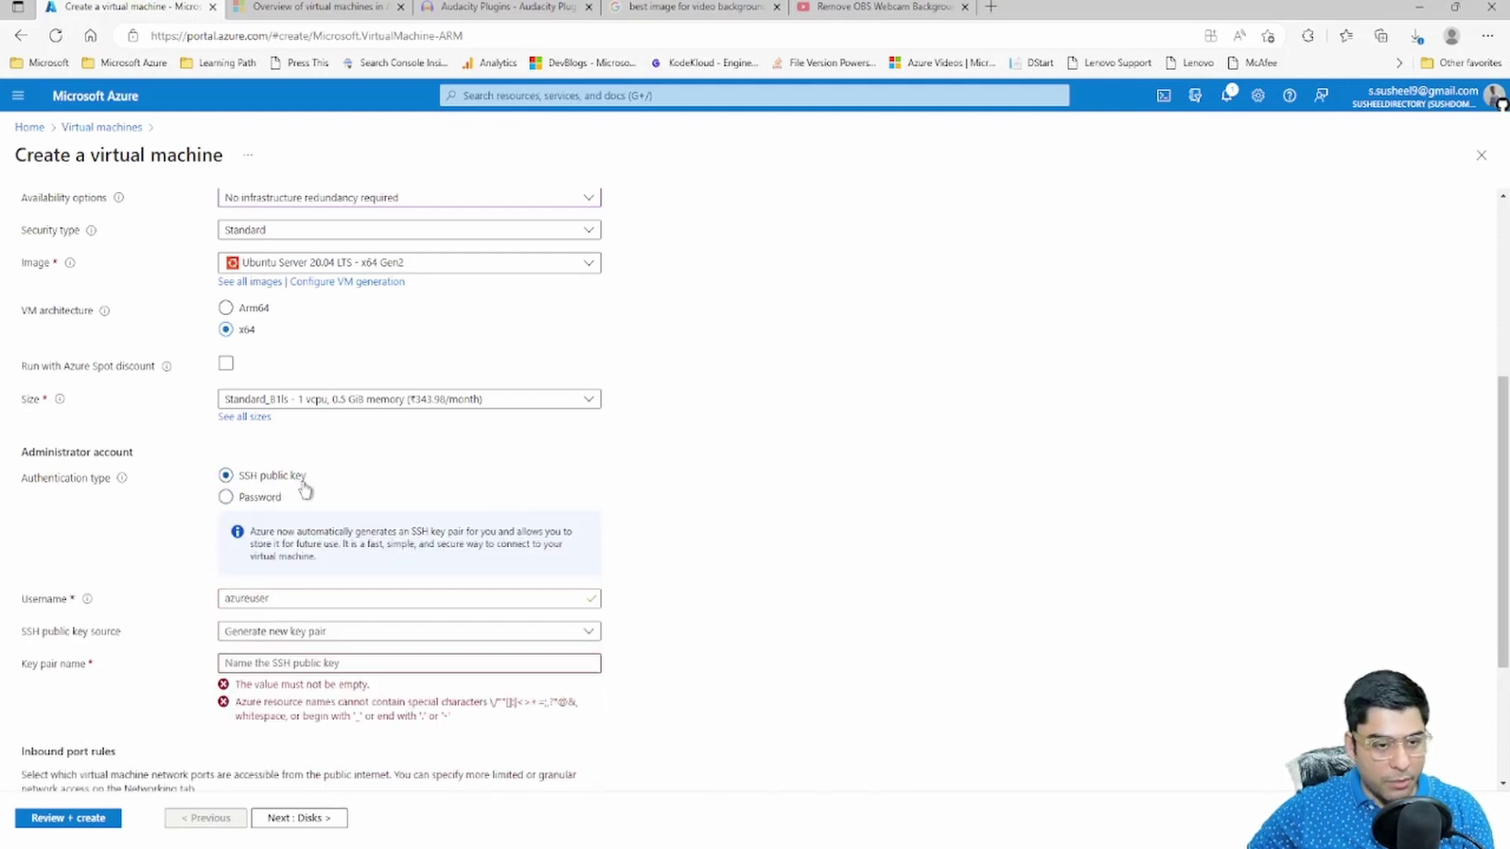
Choose Generate new key pair as the SSH public key source and name the key pair publickey
left_click(331, 629)
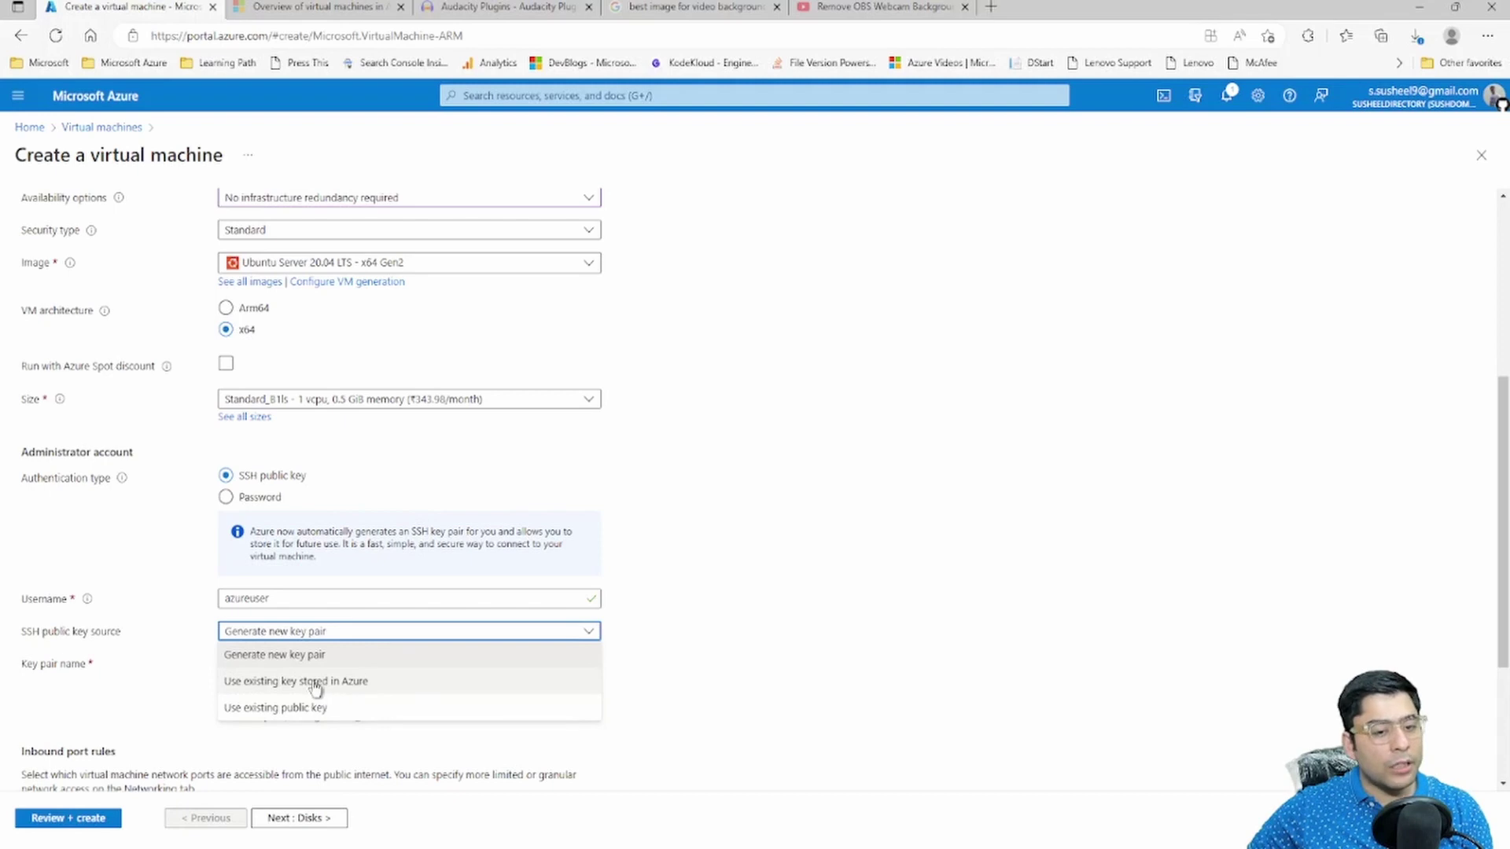
left_click(304, 654)
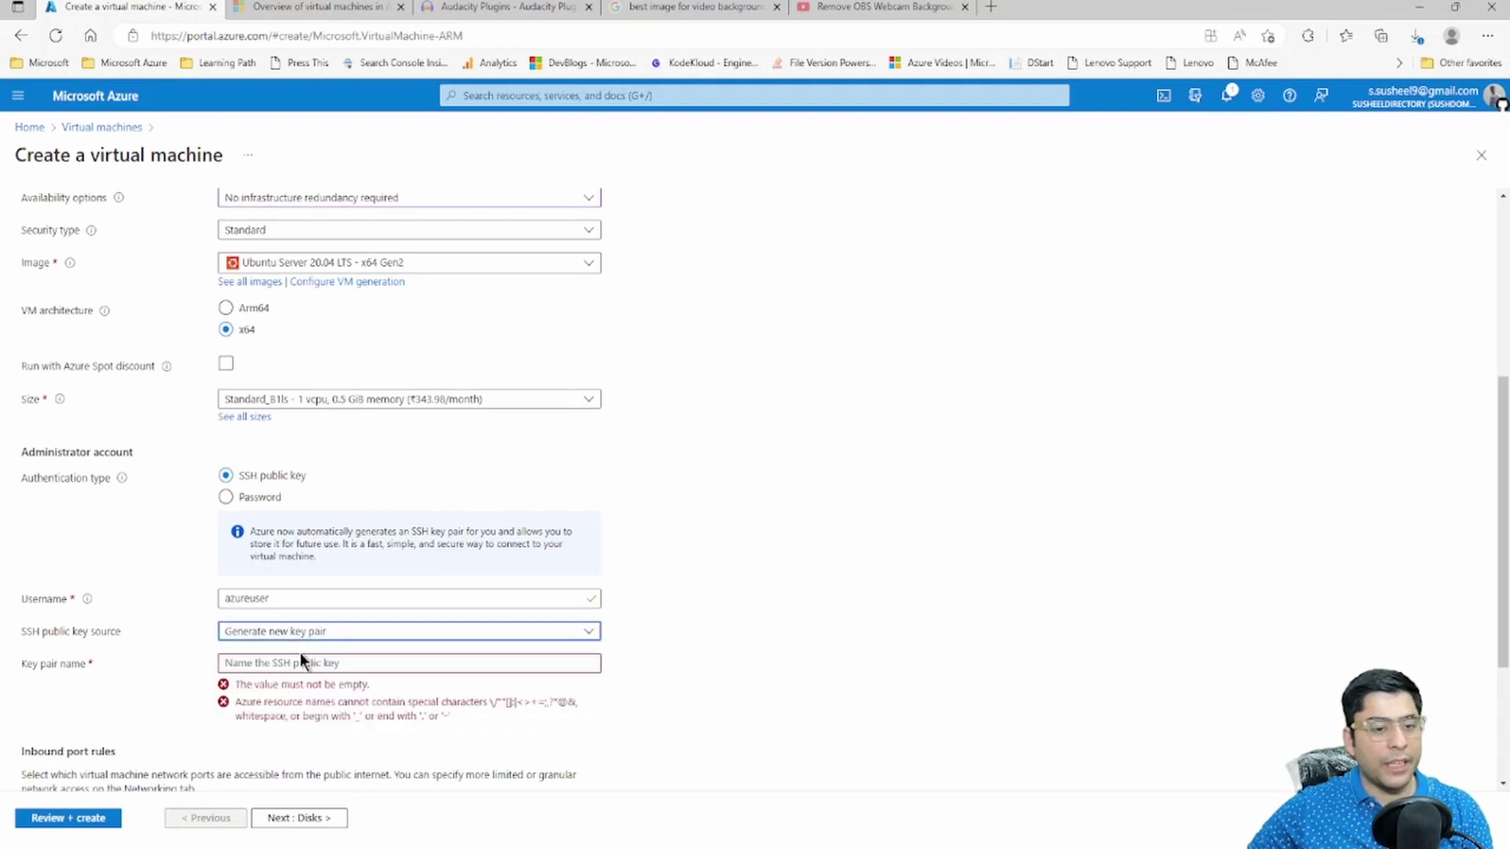
left_click(360, 663)
type("public")
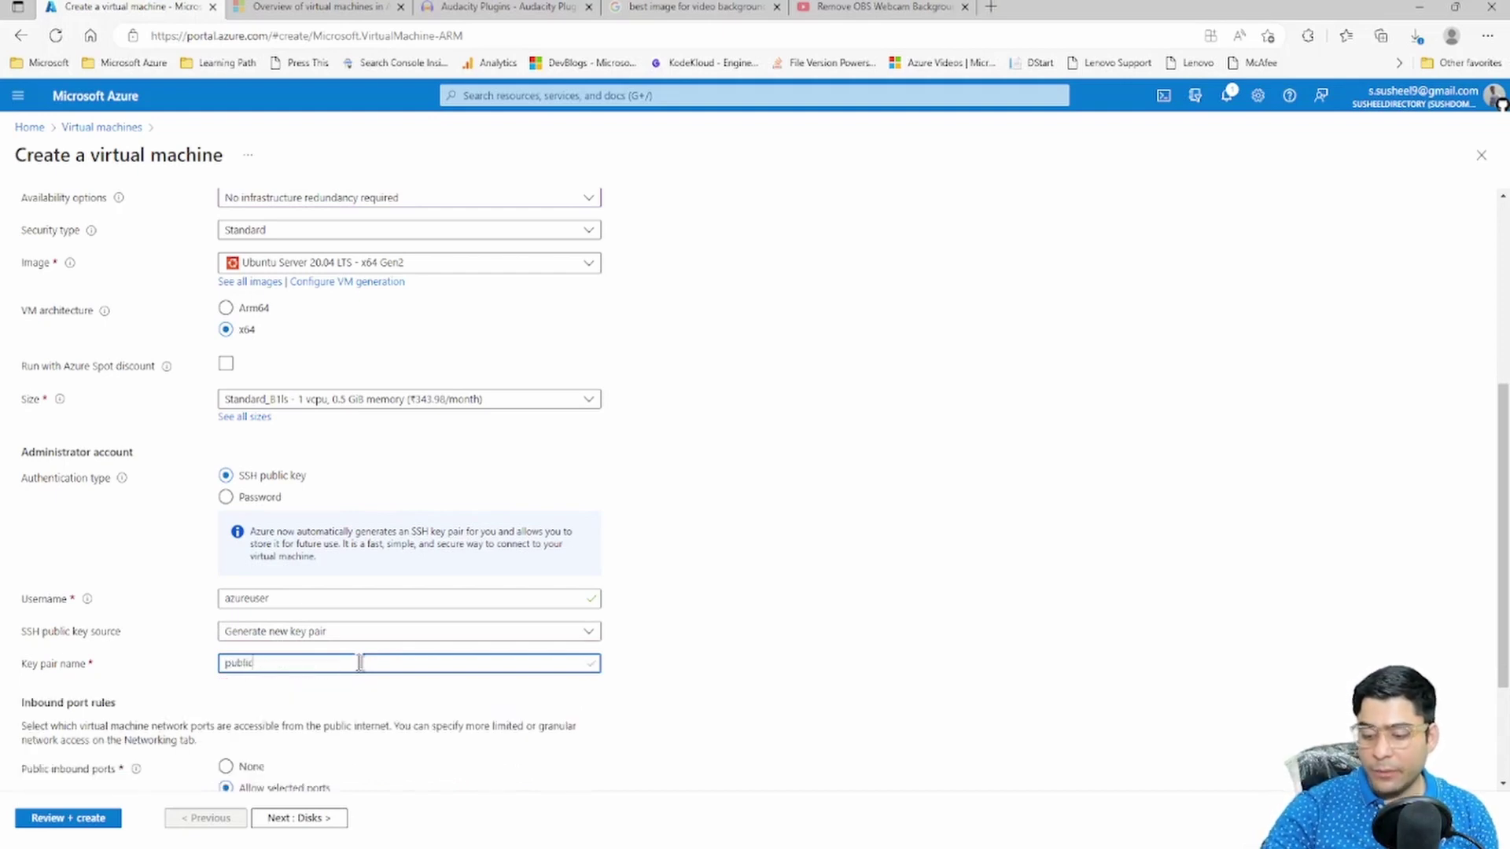
type("key")
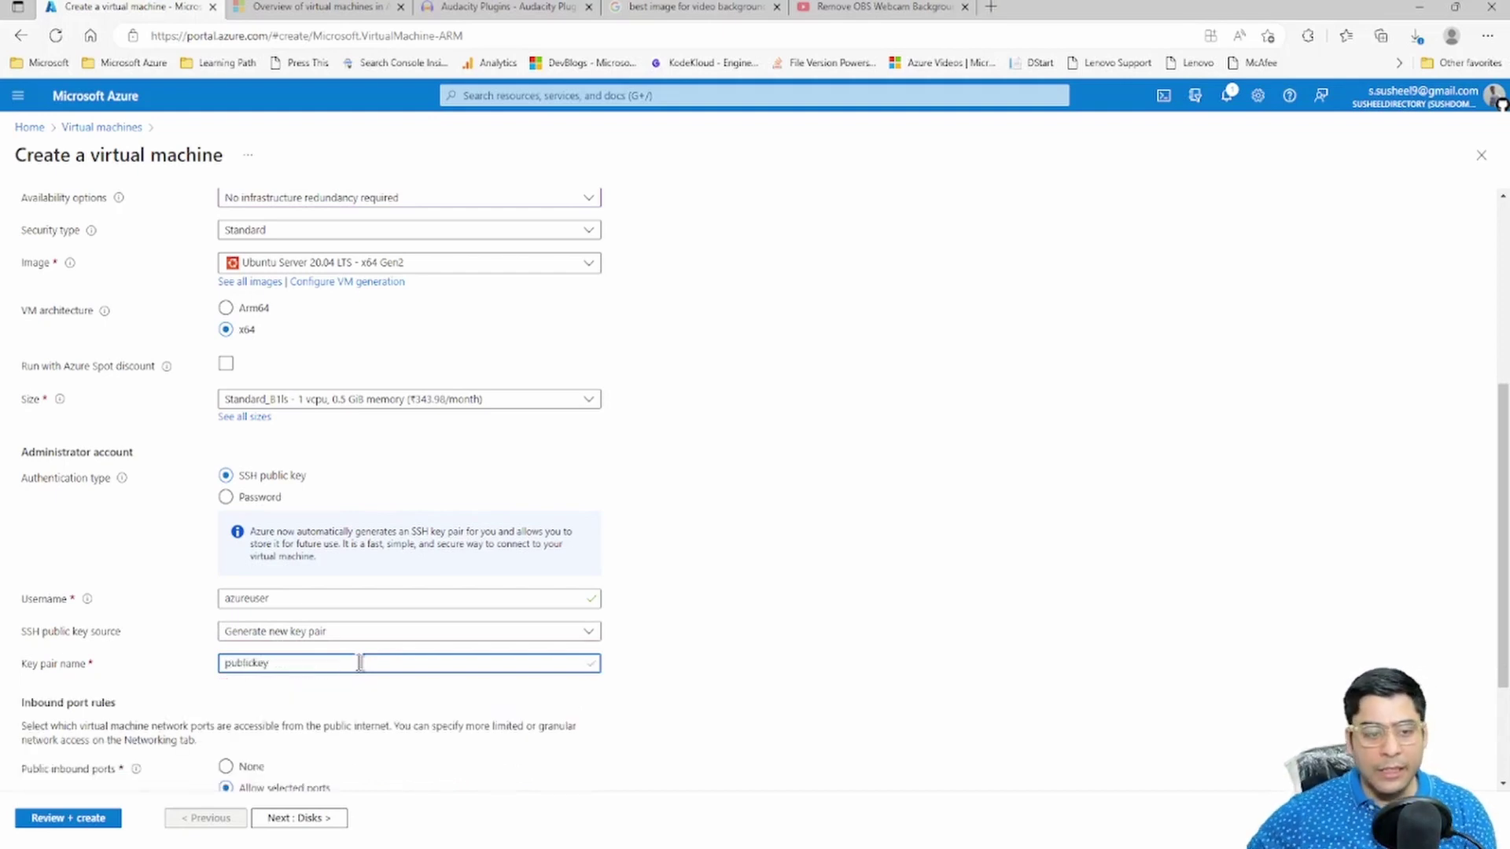
Review the public inbound port rules, clear SSH (22) from the selected inbound ports and select it again
scroll(359, 663, "down", 2)
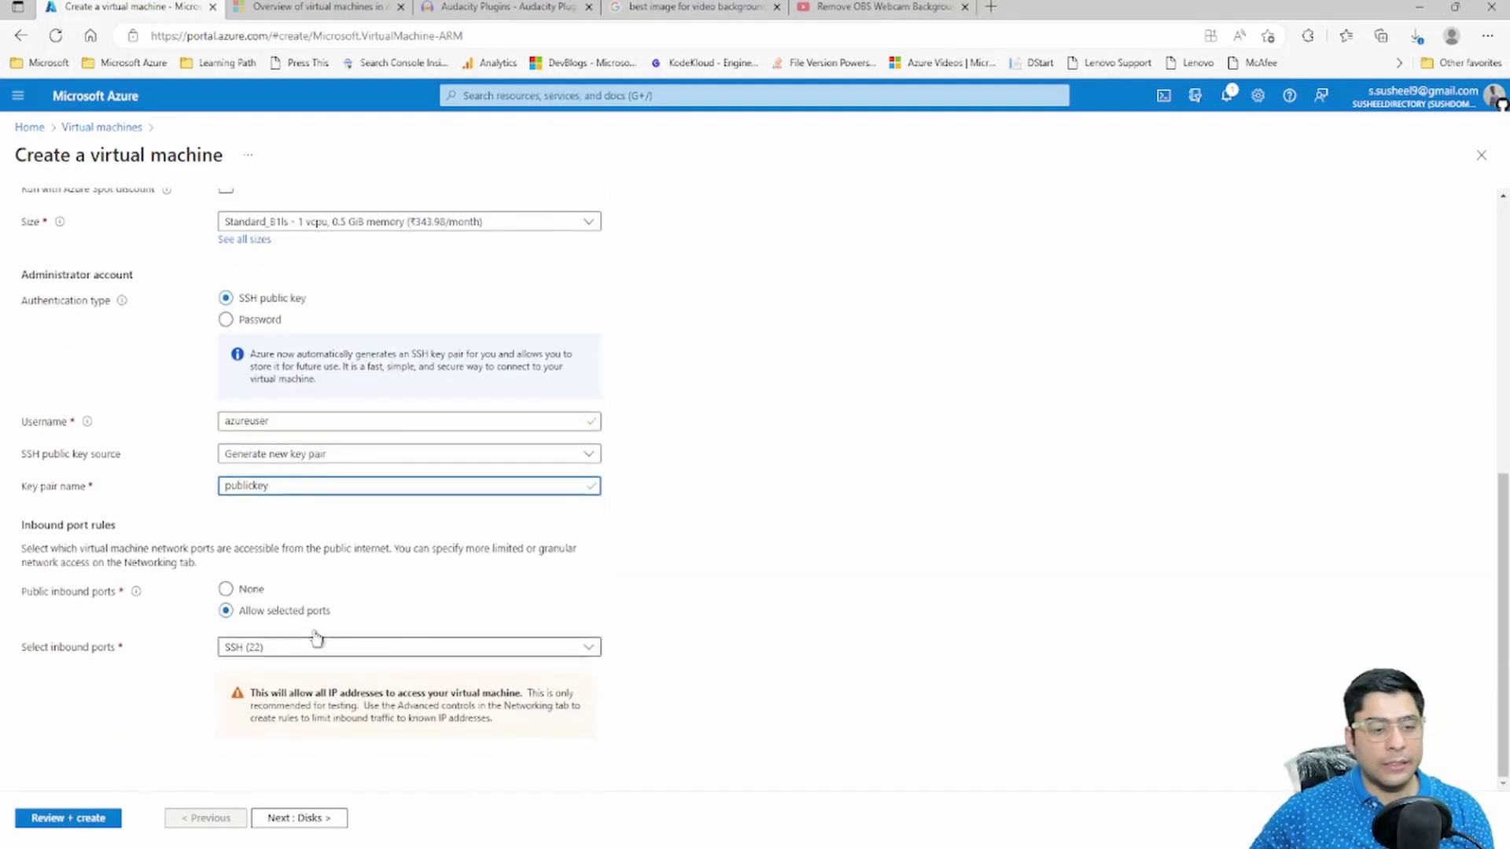
left_click_drag(43, 590, 75, 599)
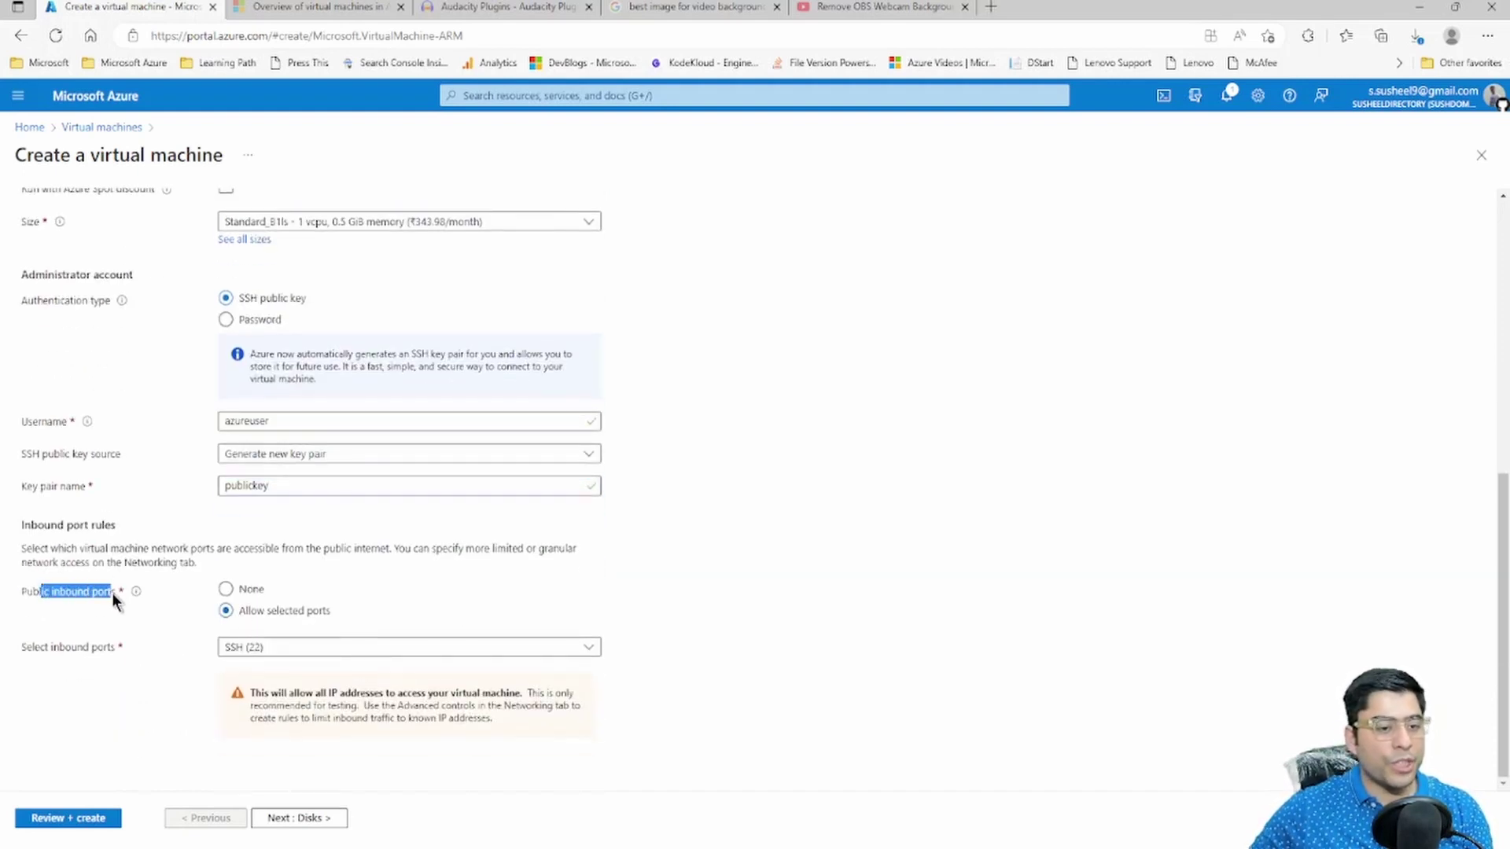
double_click(30, 593)
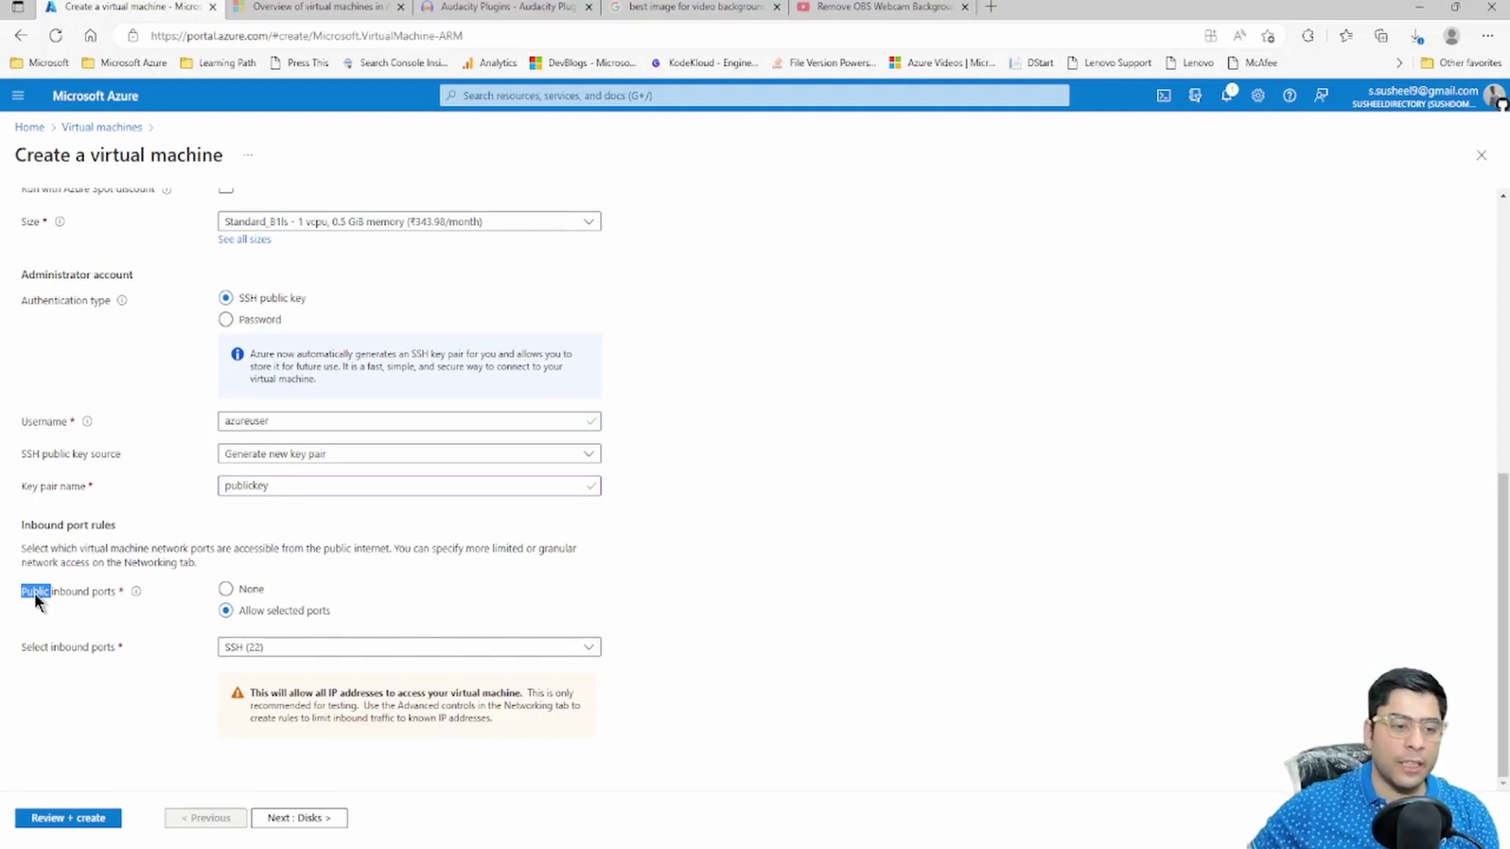
left_click(432, 648)
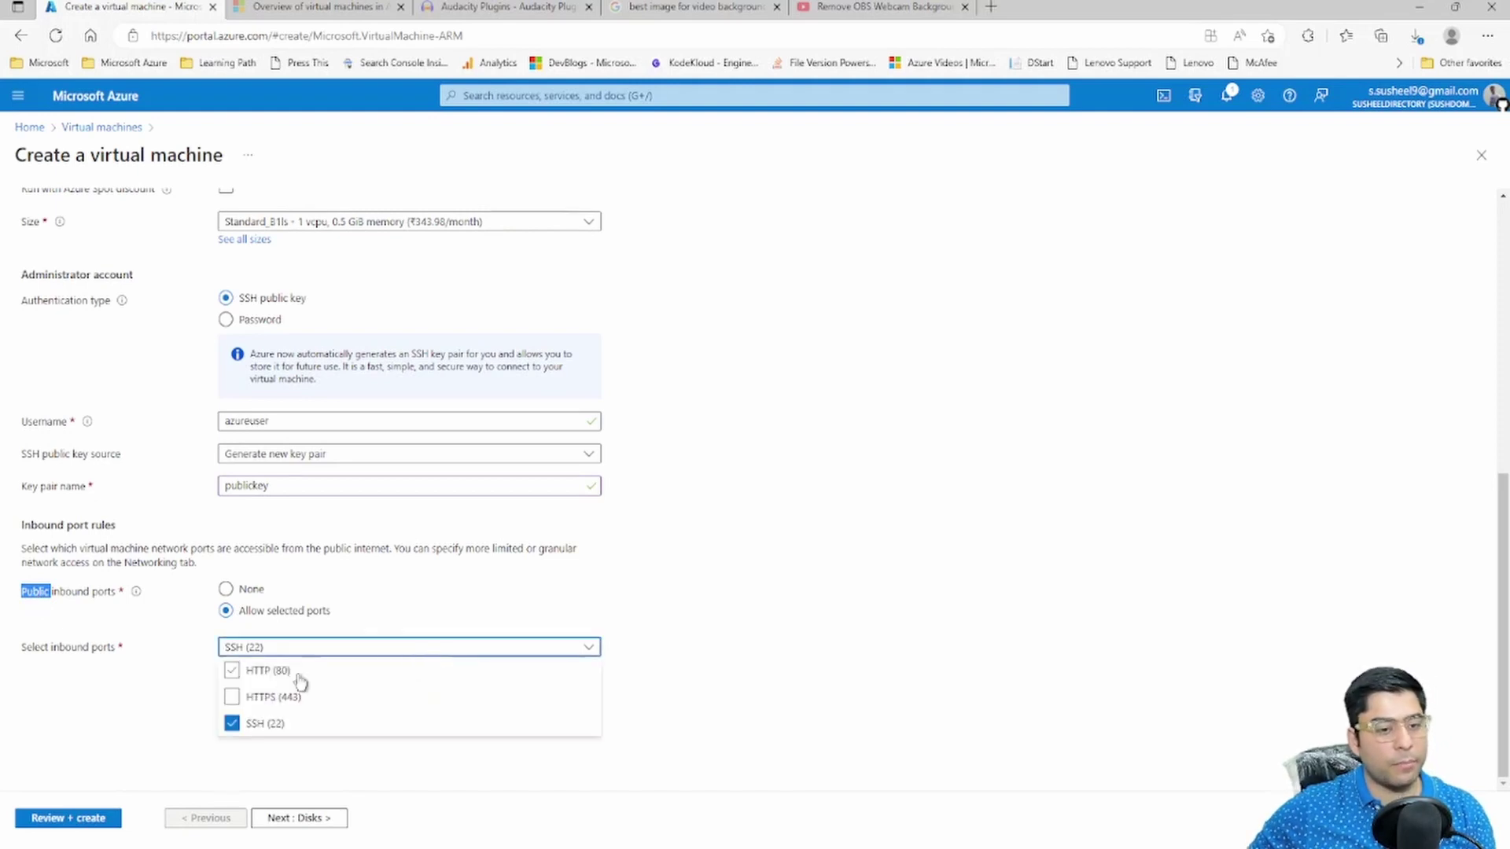
left_click(253, 723)
scroll(288, 721, "up", 1)
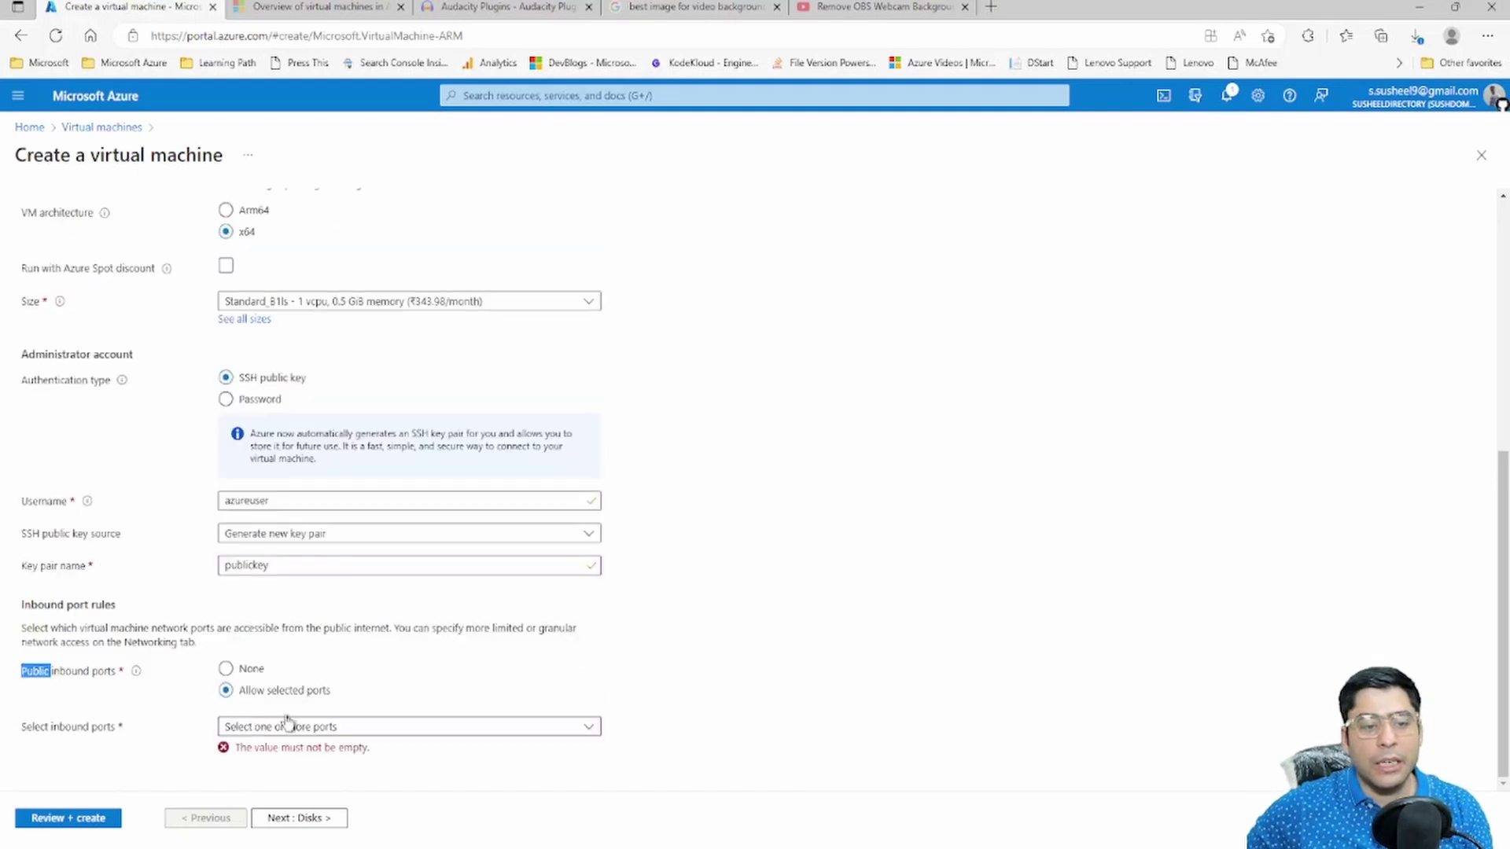
left_click(323, 727)
left_click(268, 803)
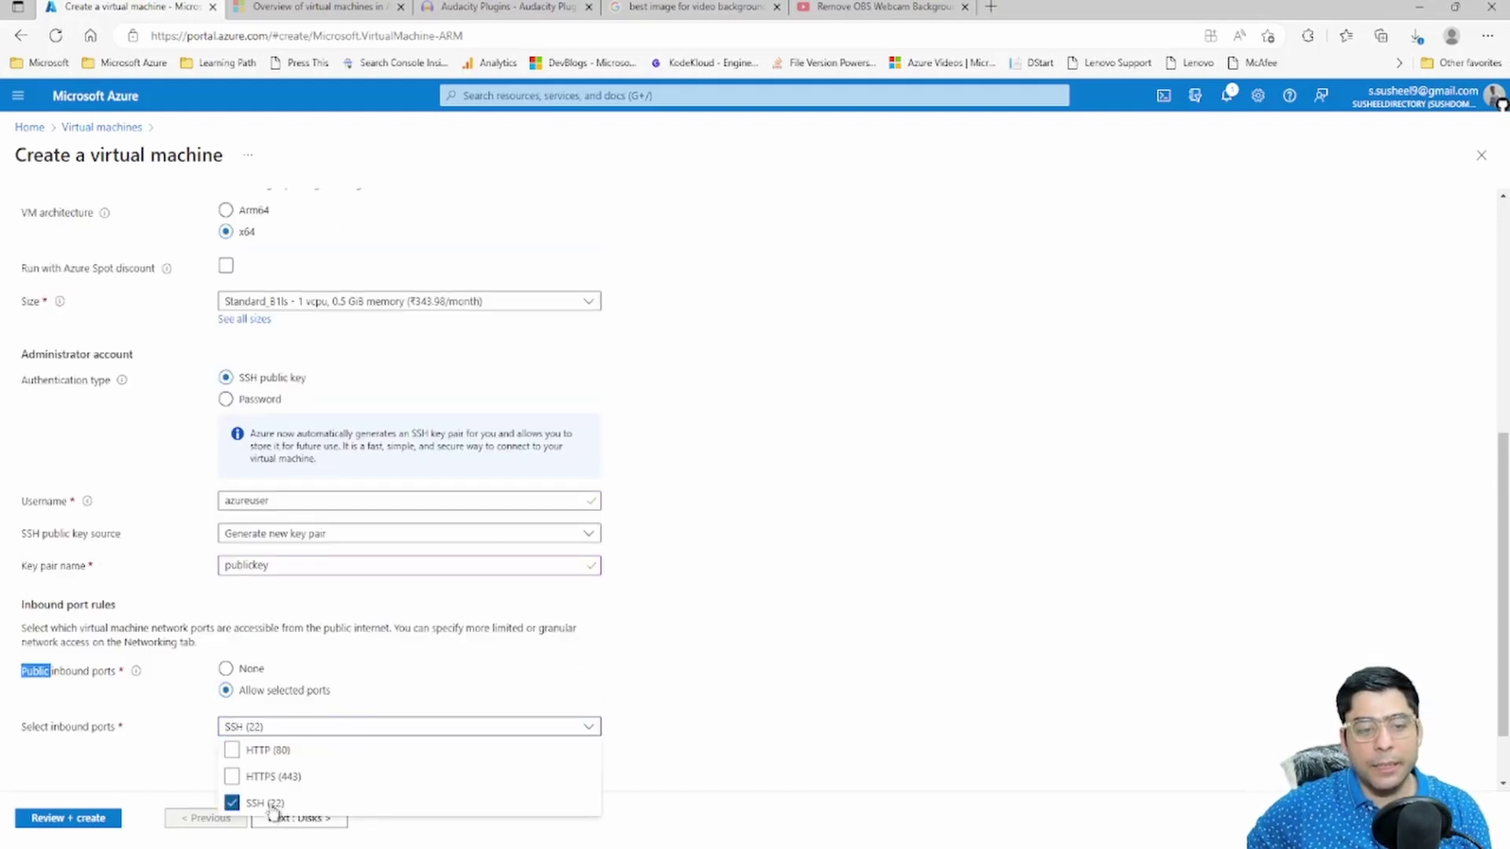
left_click(708, 687)
scroll(407, 743, "down", 1)
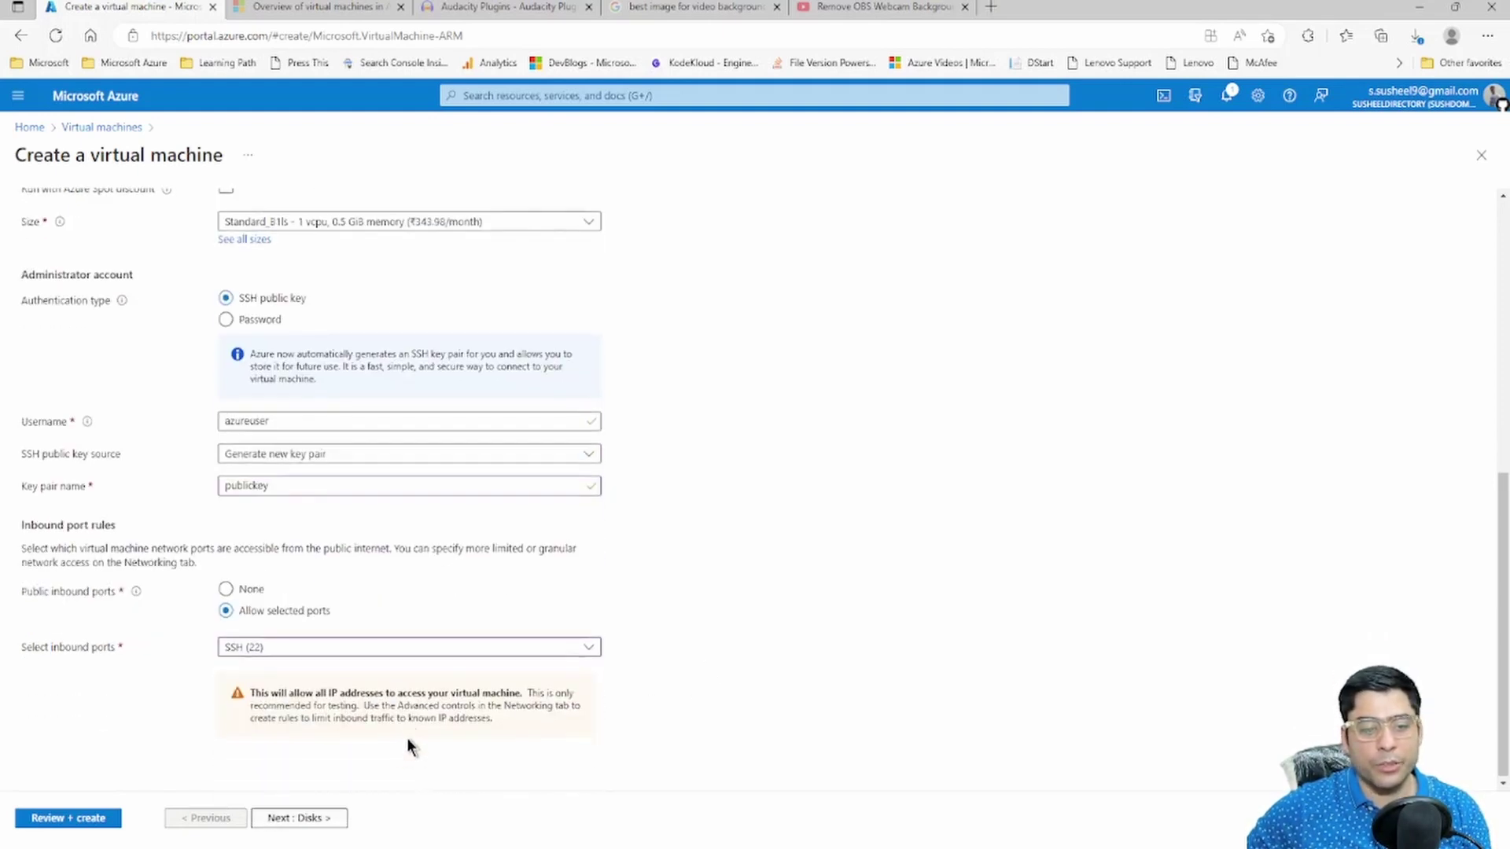
Proceed to the disk settings, set the OS disk type to locally-redundant Standard SSD and keep Platform-managed key for key management
left_click(319, 820)
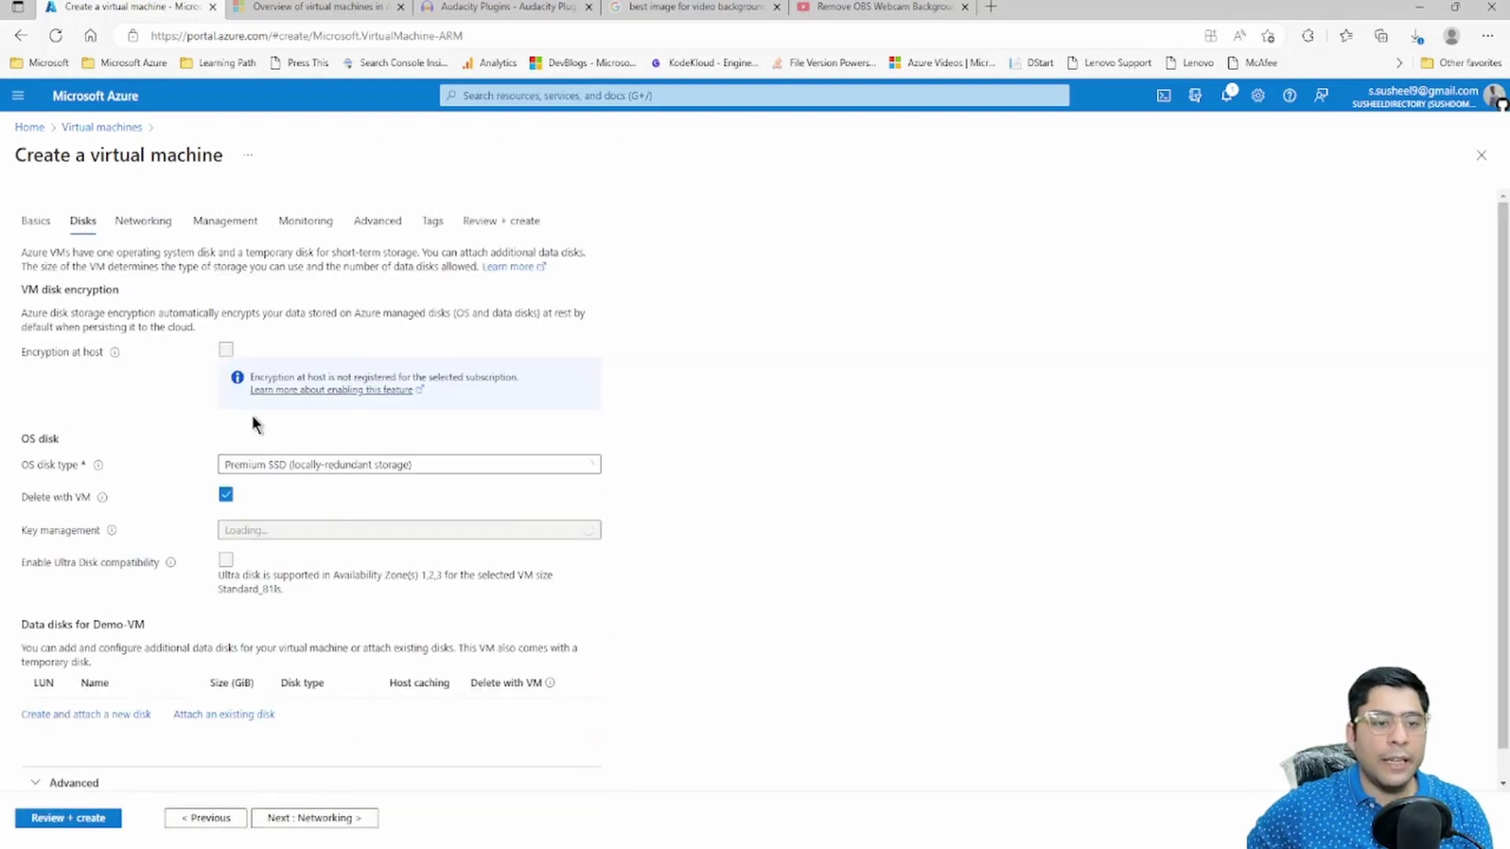
double_click(81, 223)
scroll(281, 423, "down", 1)
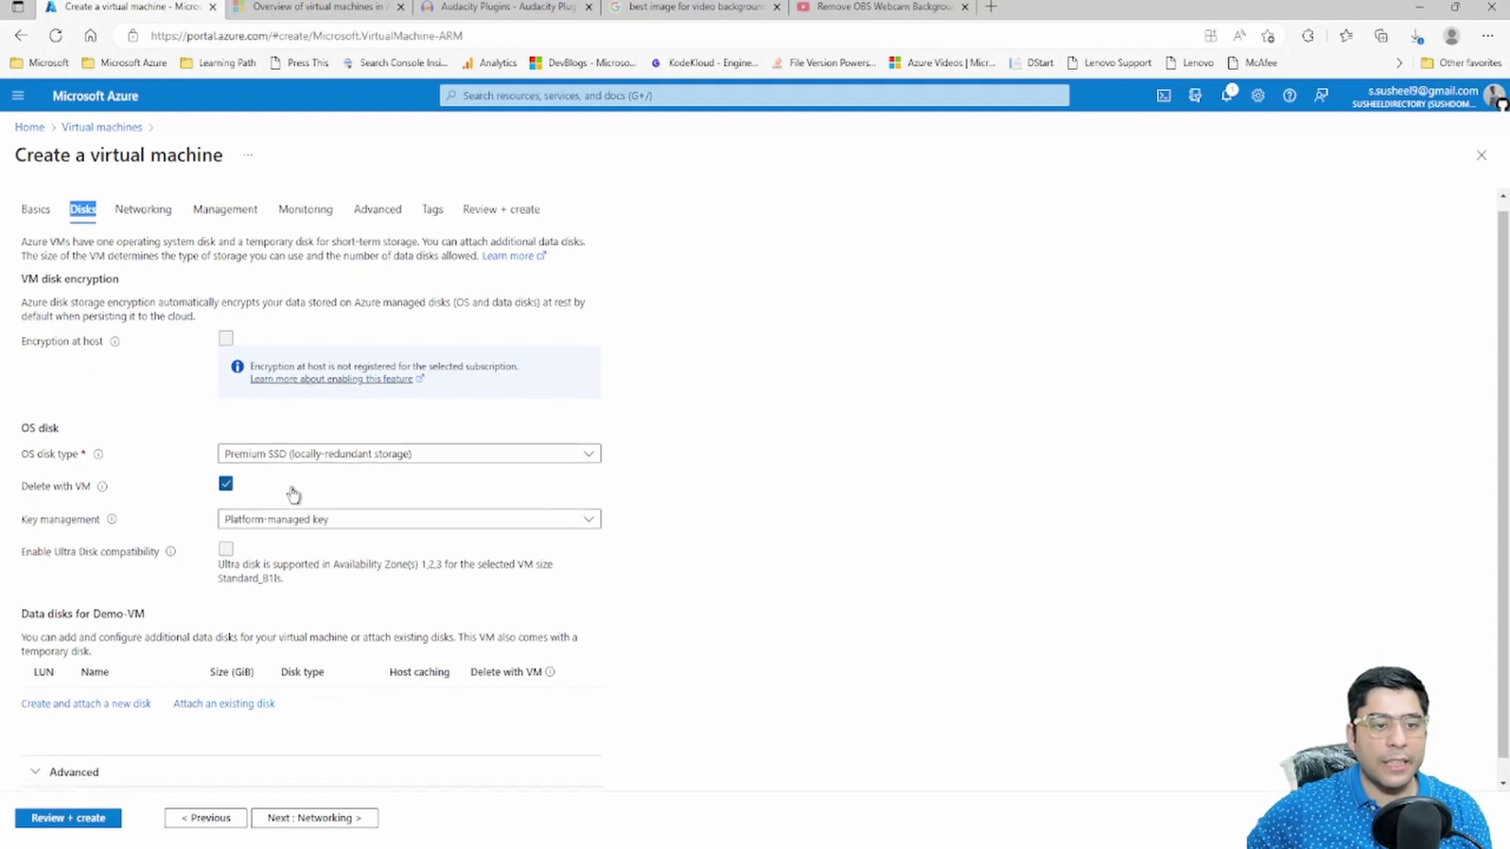
left_click(300, 435)
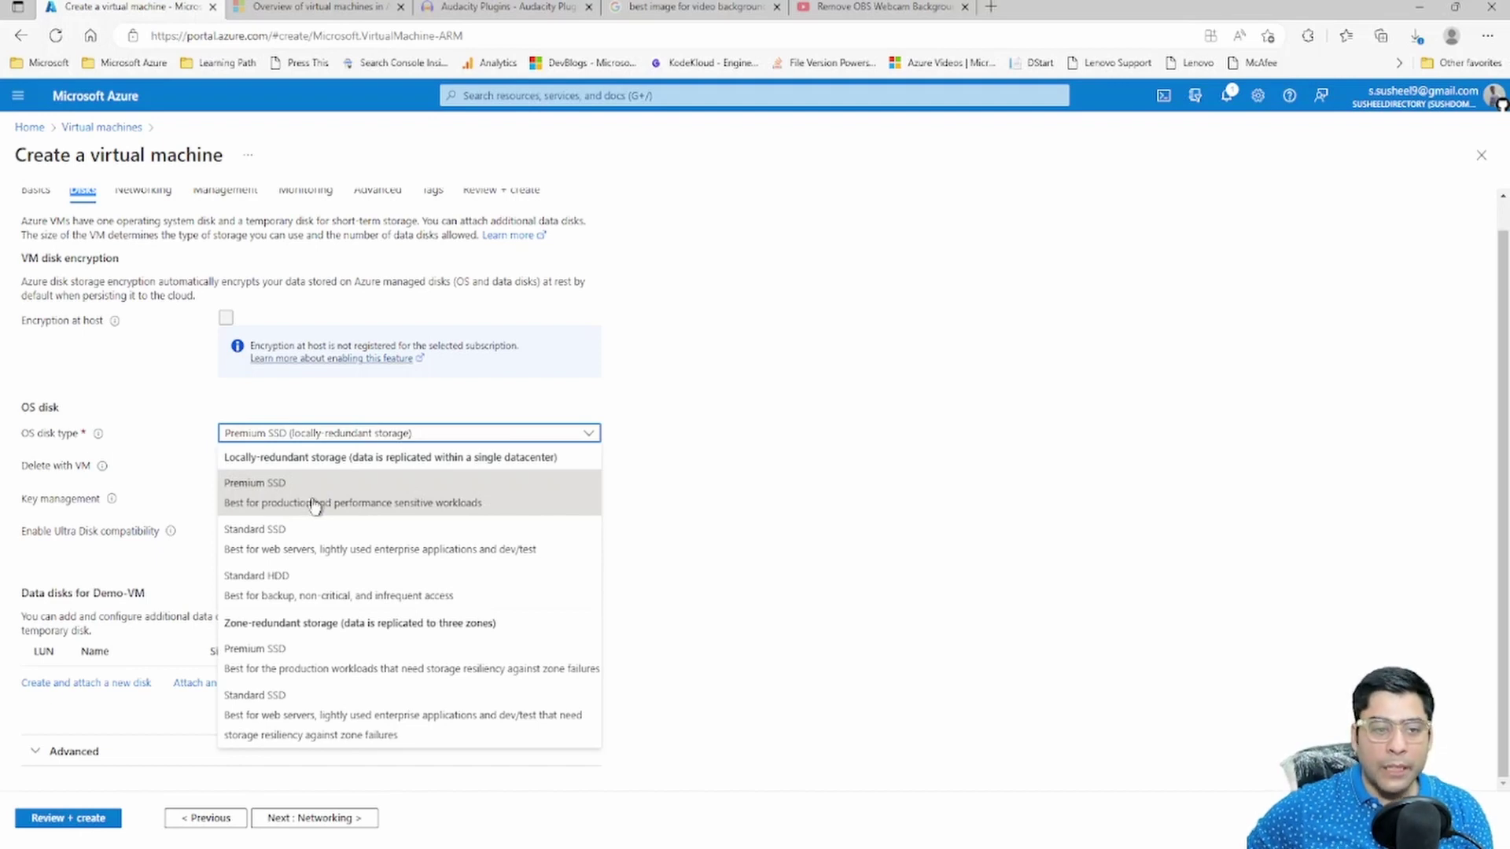
left_click(261, 539)
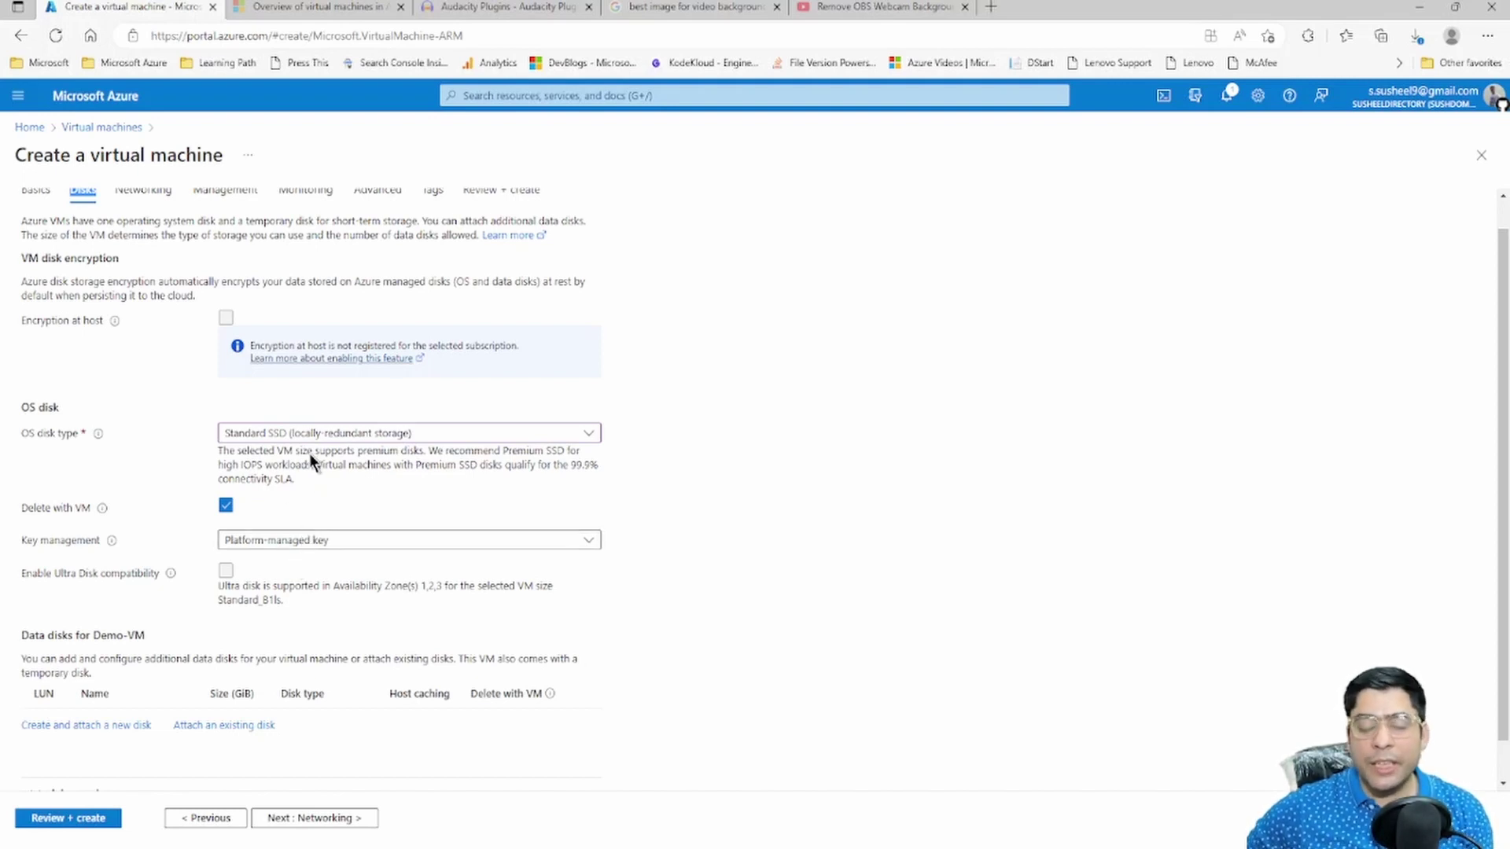
left_click(318, 541)
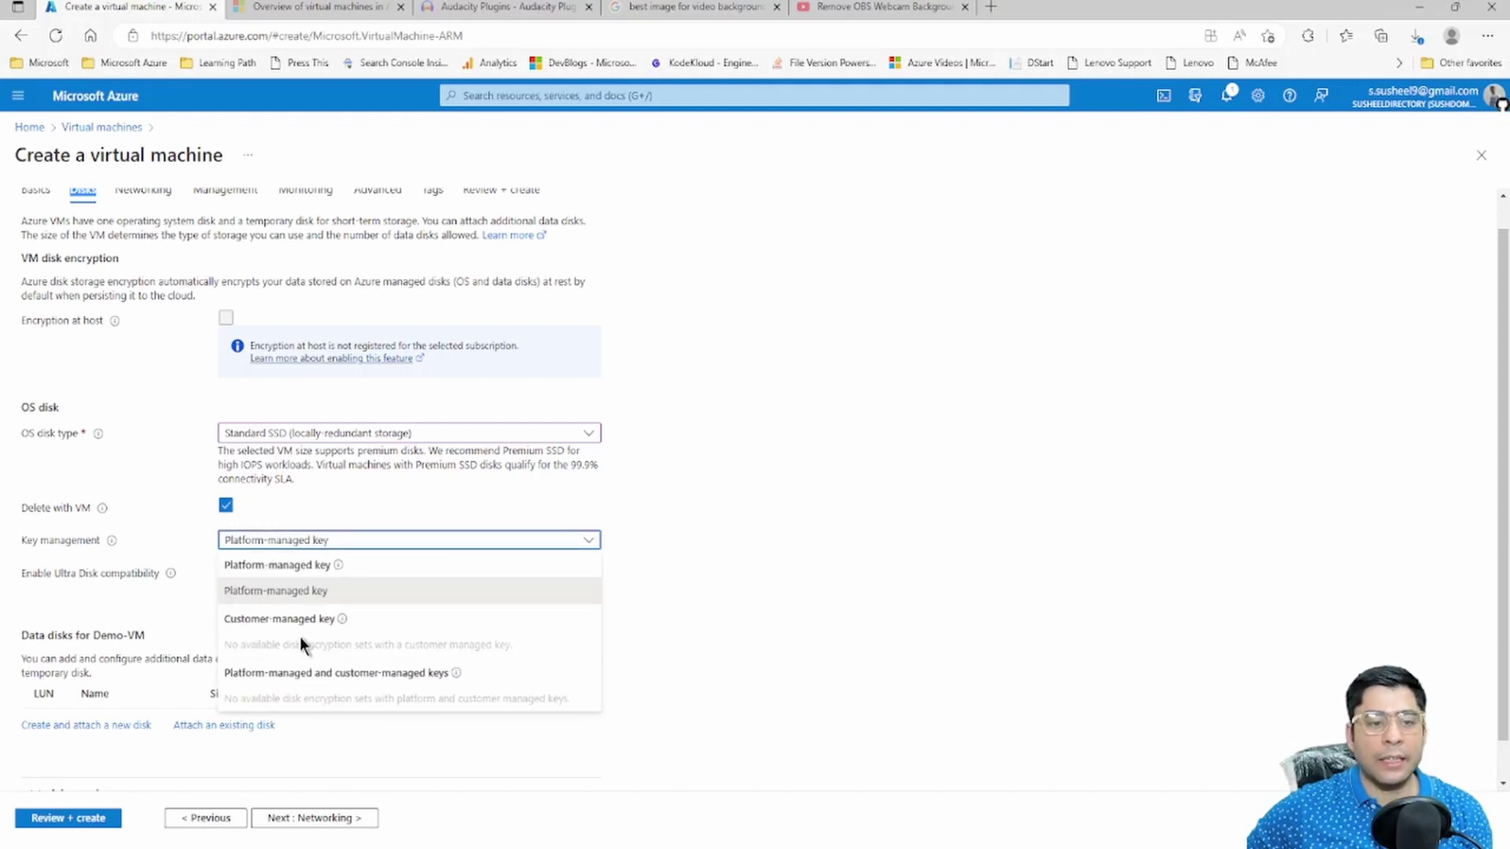
left_click(297, 594)
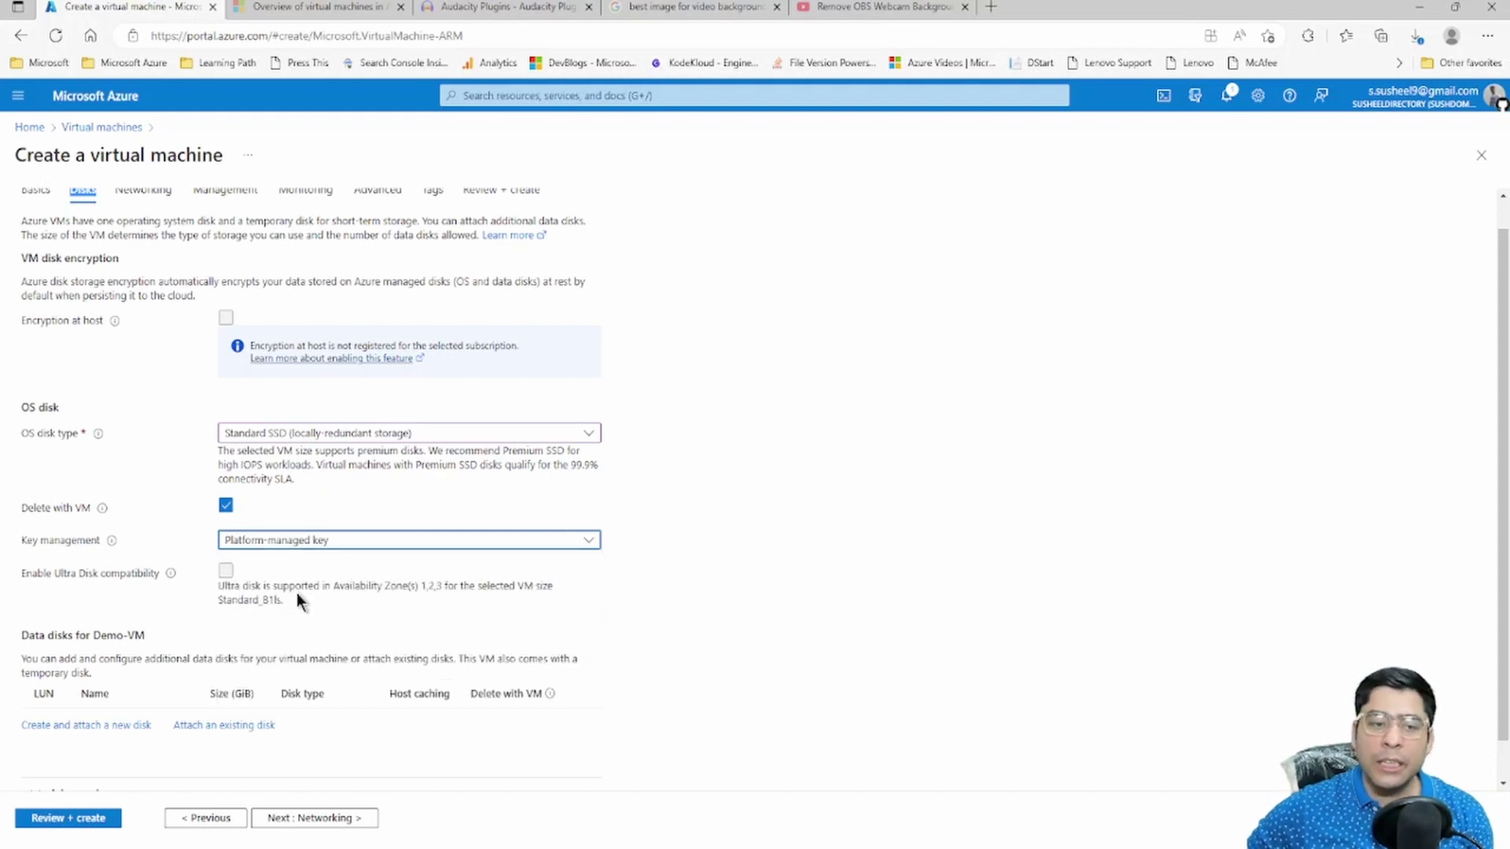
Start creating a new data disk for Demo-VM, keeping the name Demo-VM_DataDisk_0 and the source type None (empty disk)
scroll(313, 553, "down", 1)
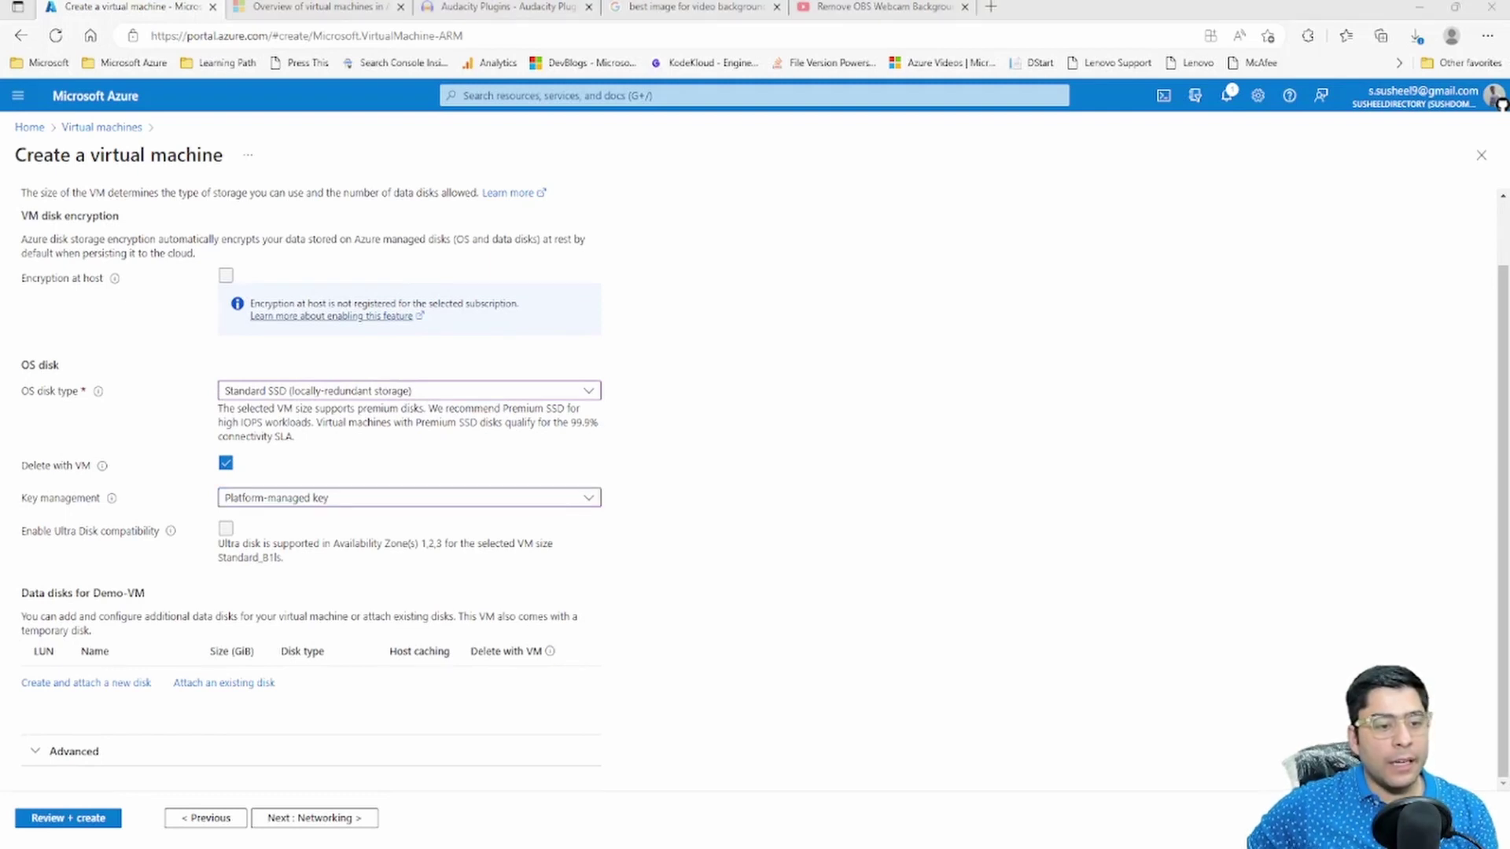
left_click_drag(22, 593, 124, 595)
left_click(102, 689)
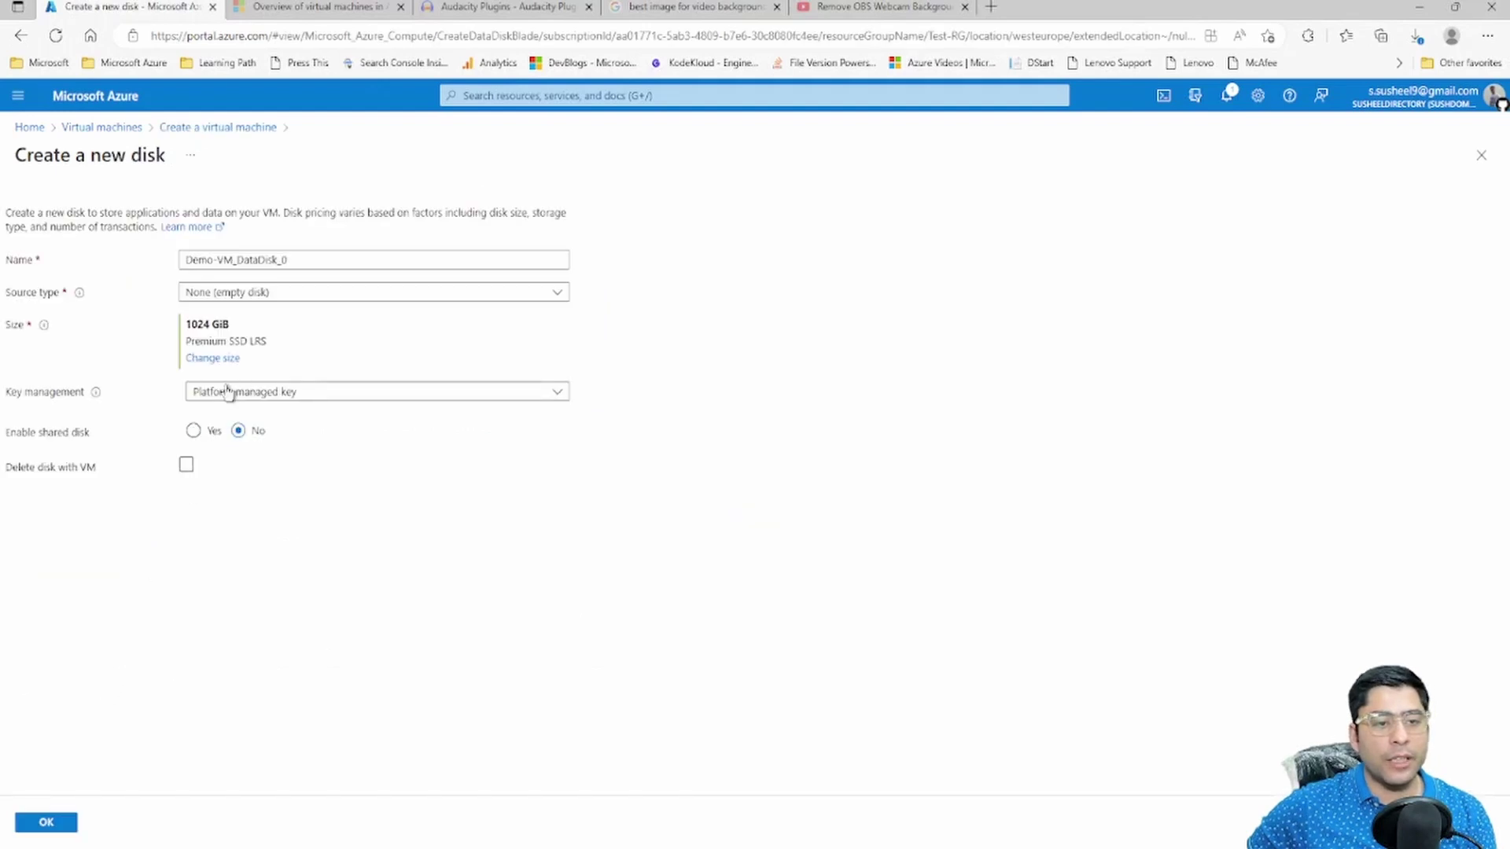
left_click(304, 260)
left_click_drag(304, 259, 148, 257)
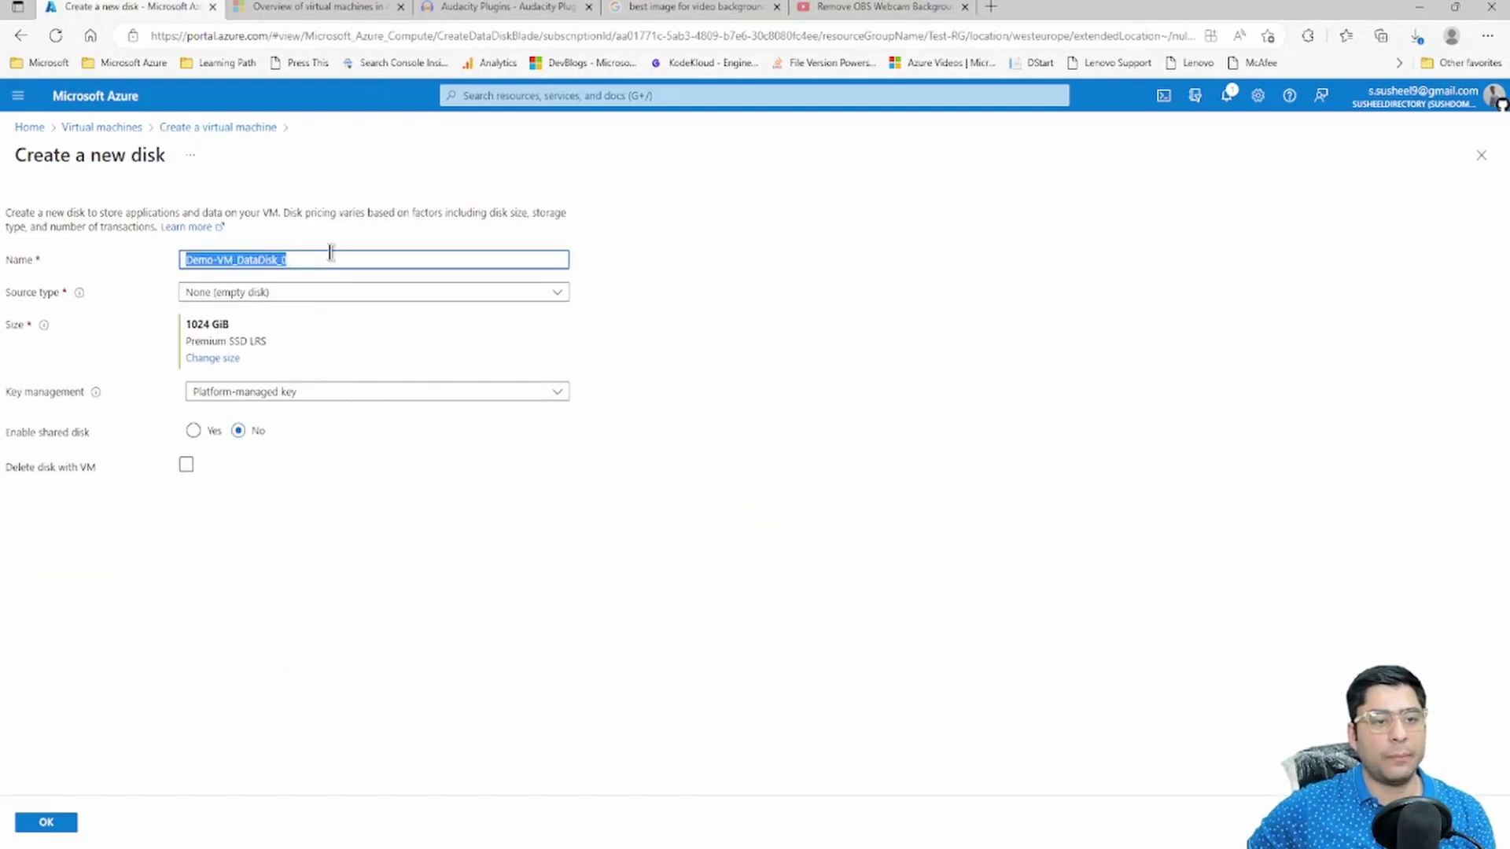
left_click(290, 296)
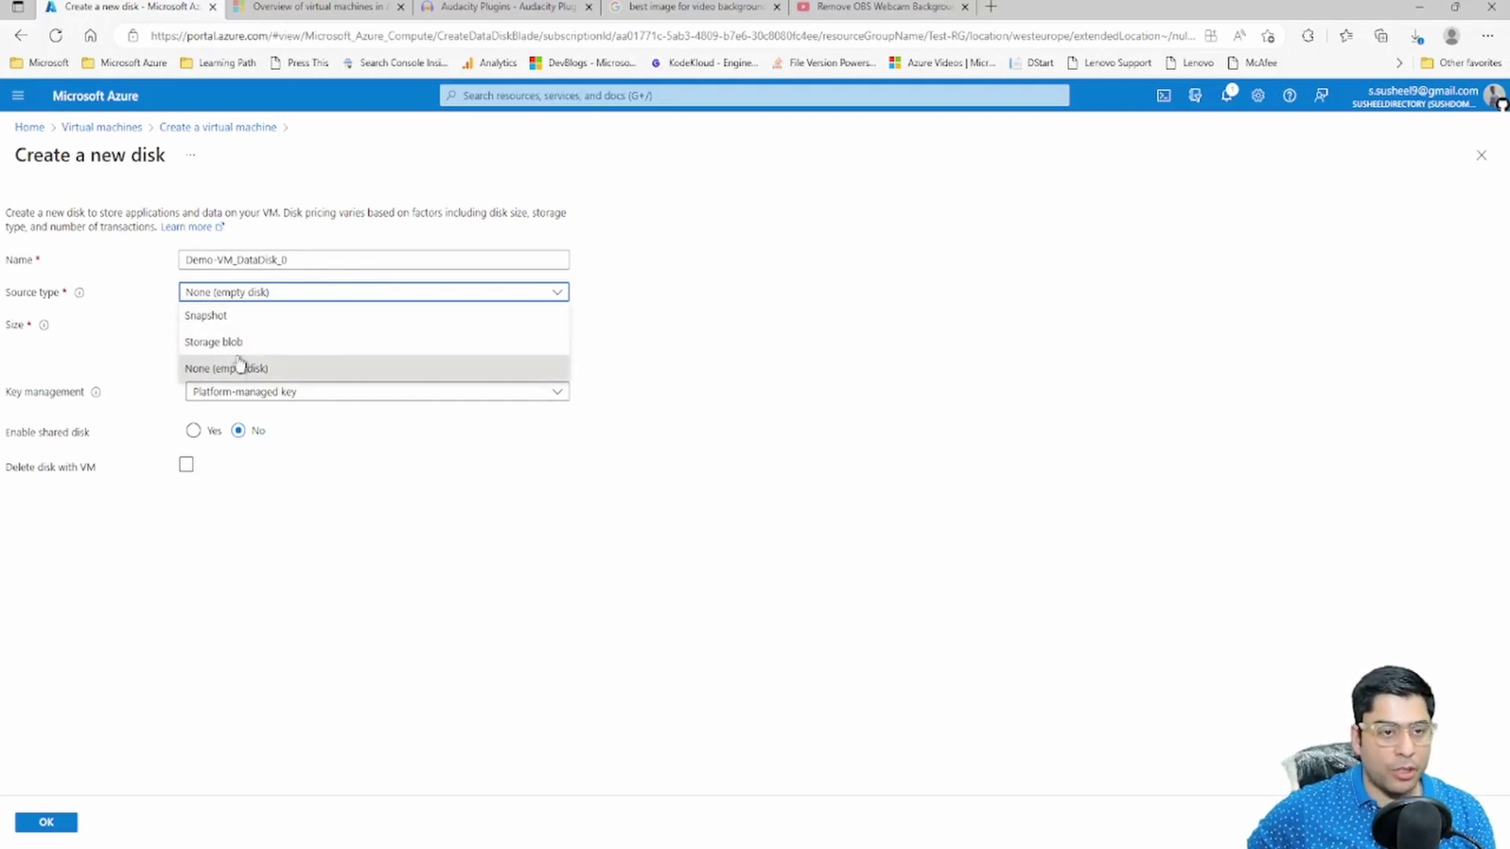
left_click(273, 369)
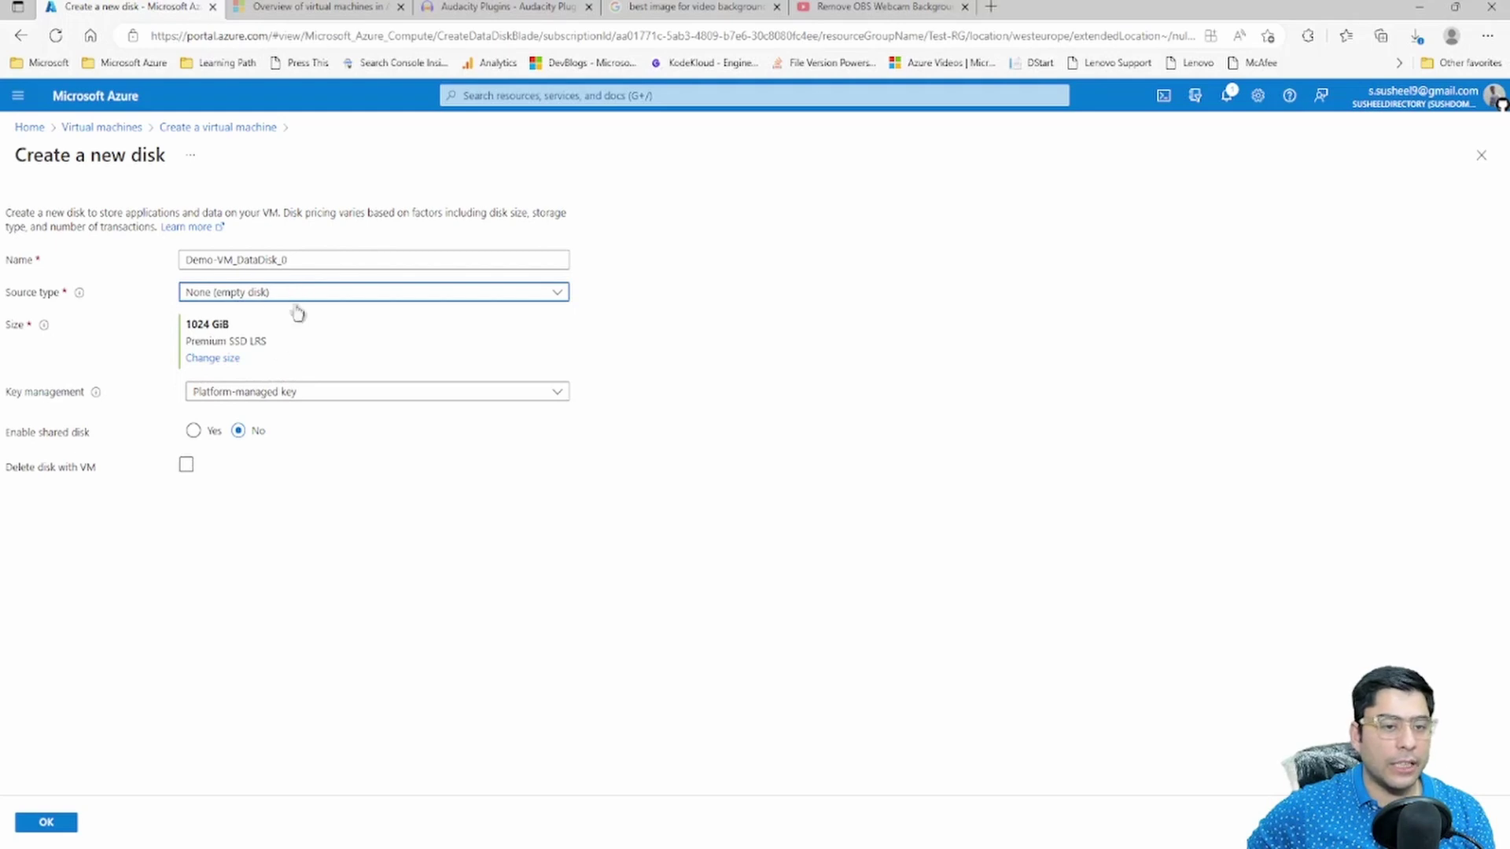
Size the new data disk as 4 GiB locally-redundant Standard SSD and attach it to the virtual machine
left_click(228, 360)
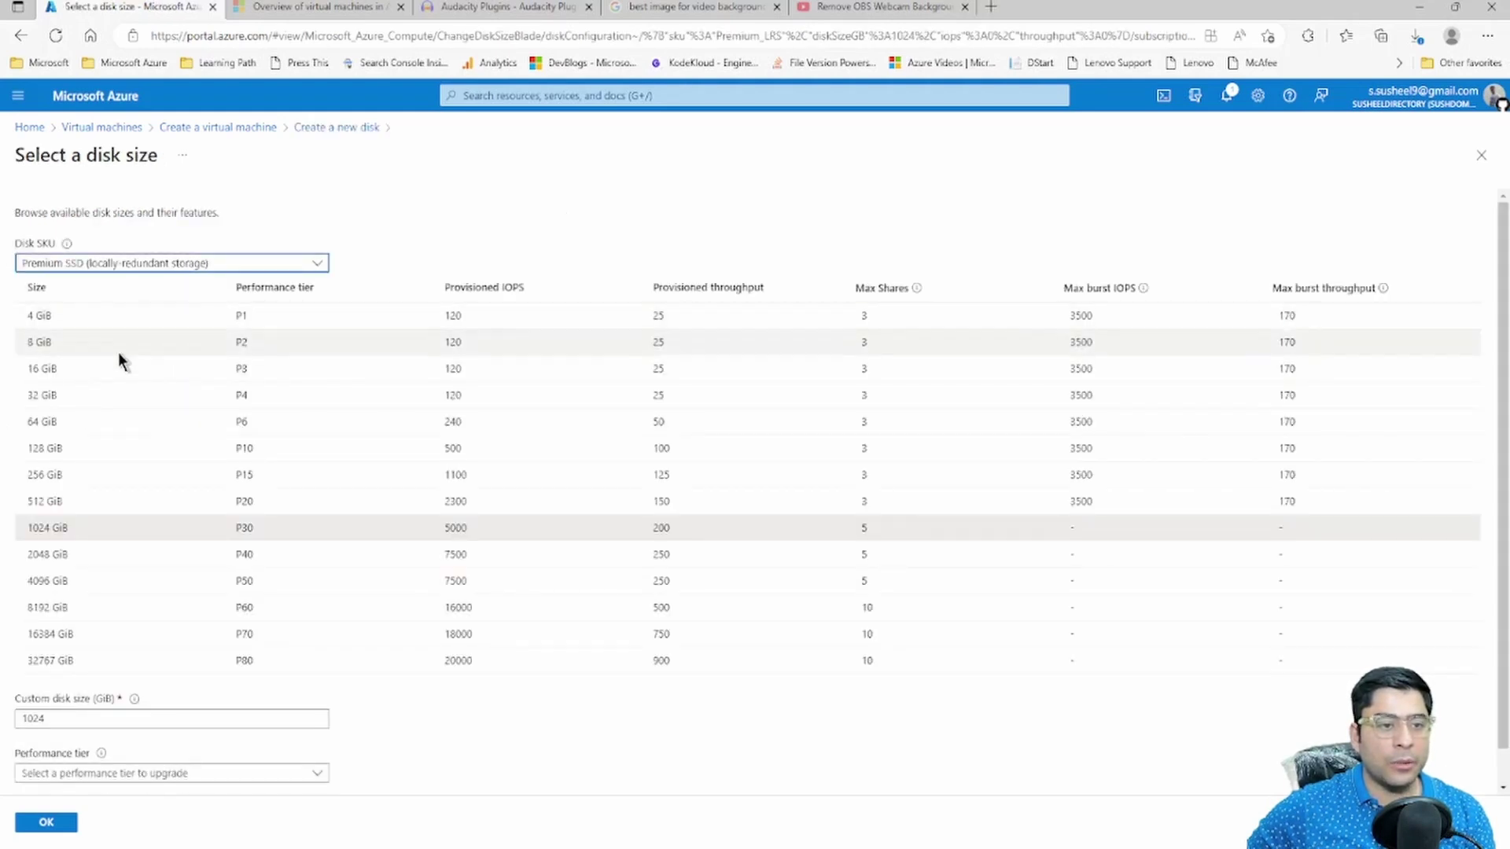
left_click(122, 267)
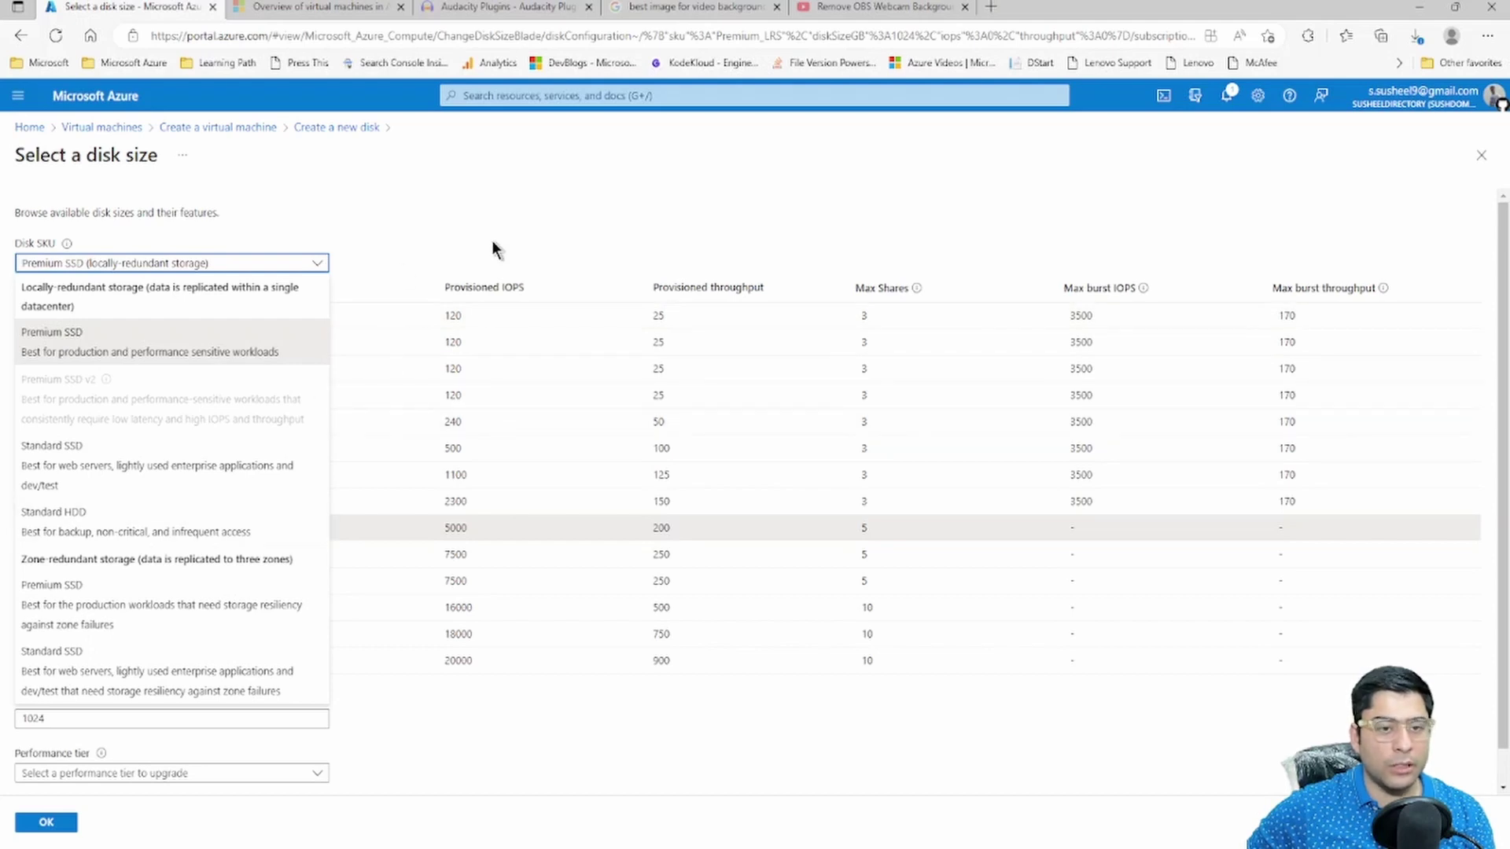
left_click(124, 463)
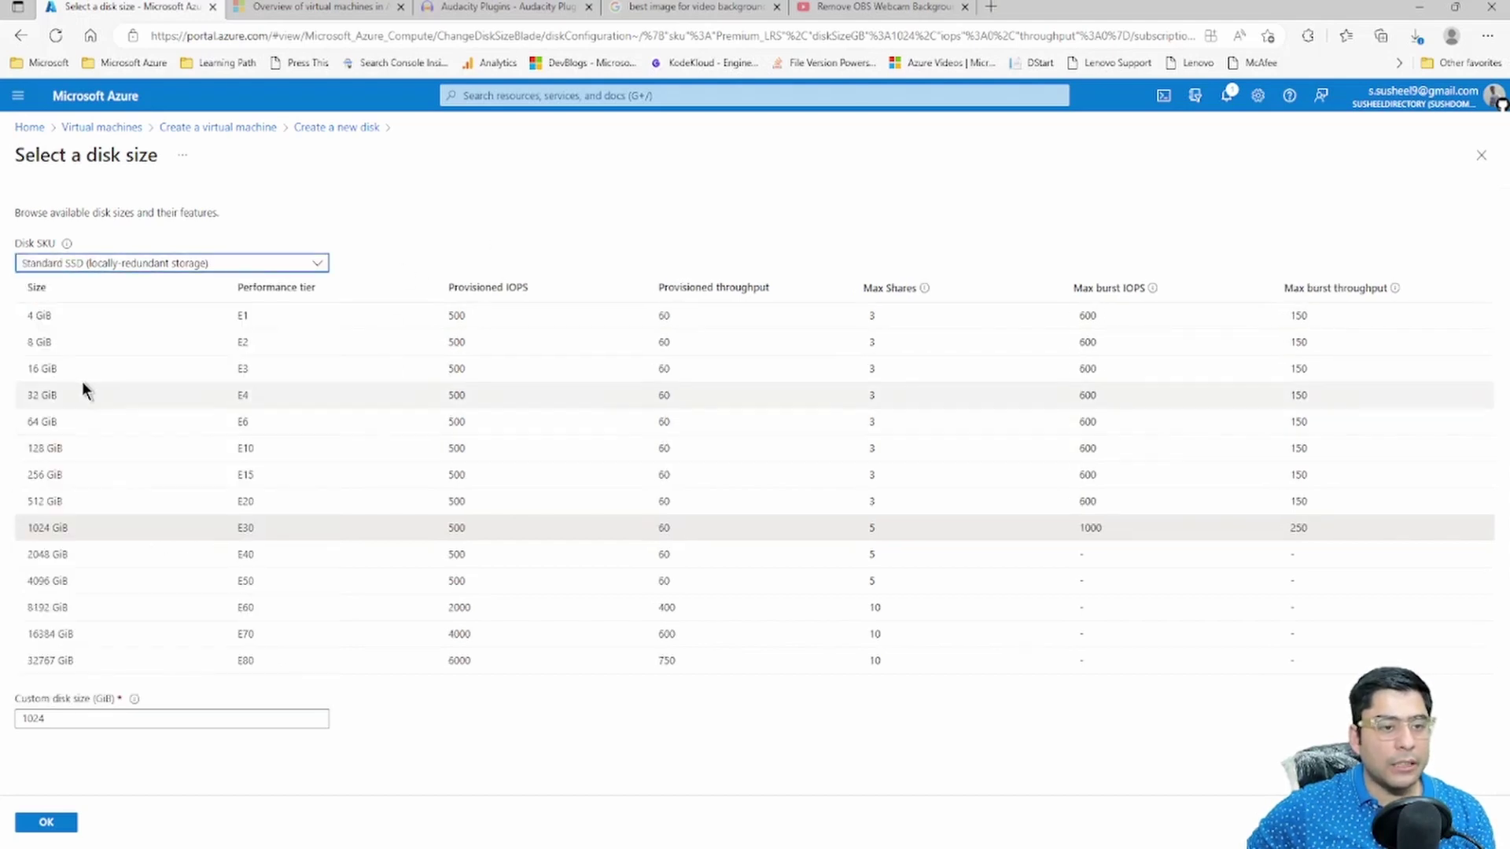
left_click(58, 321)
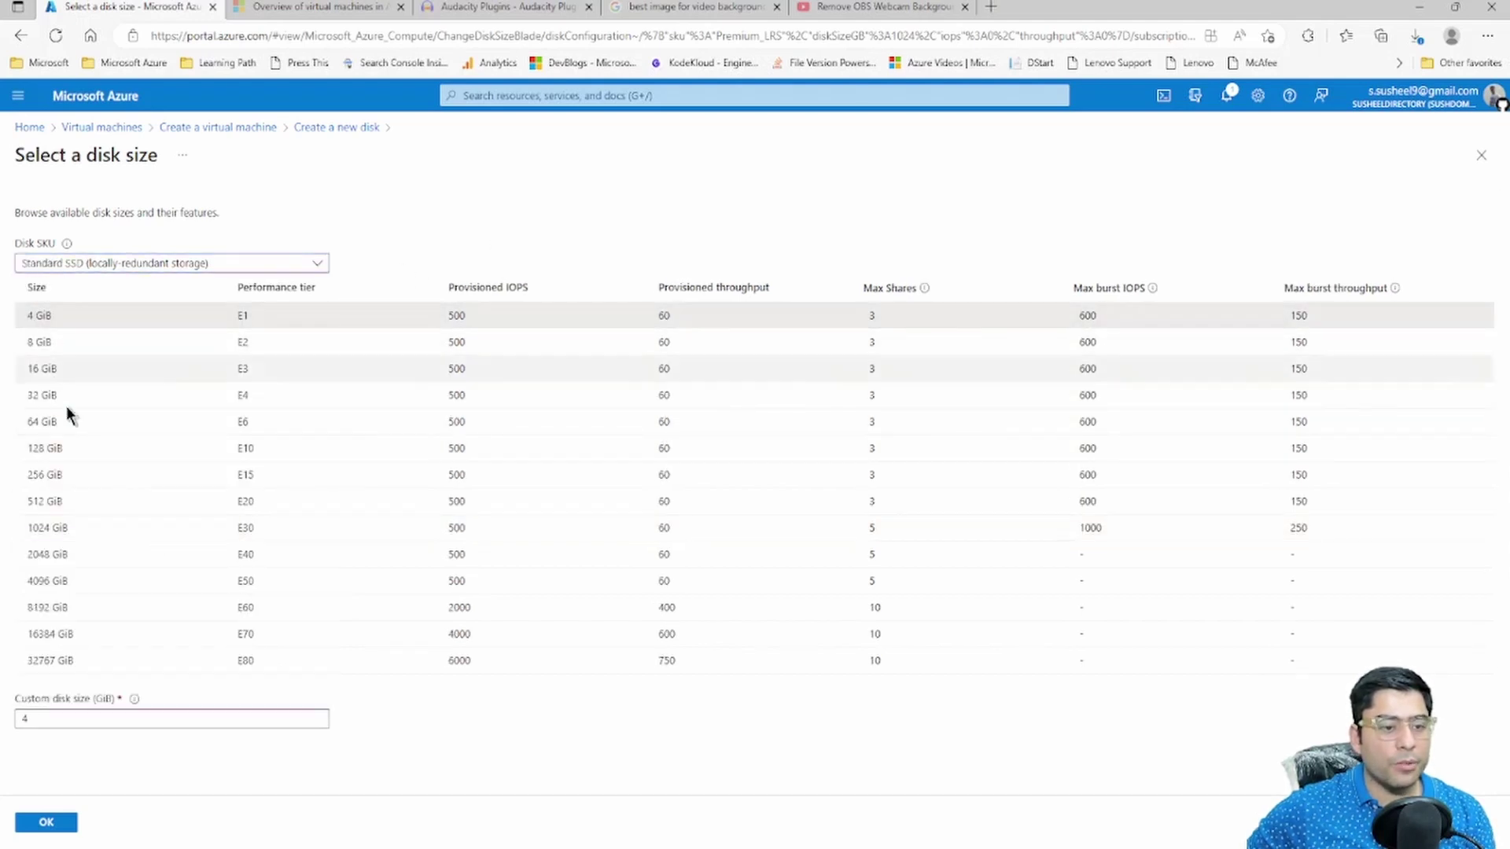
left_click(45, 822)
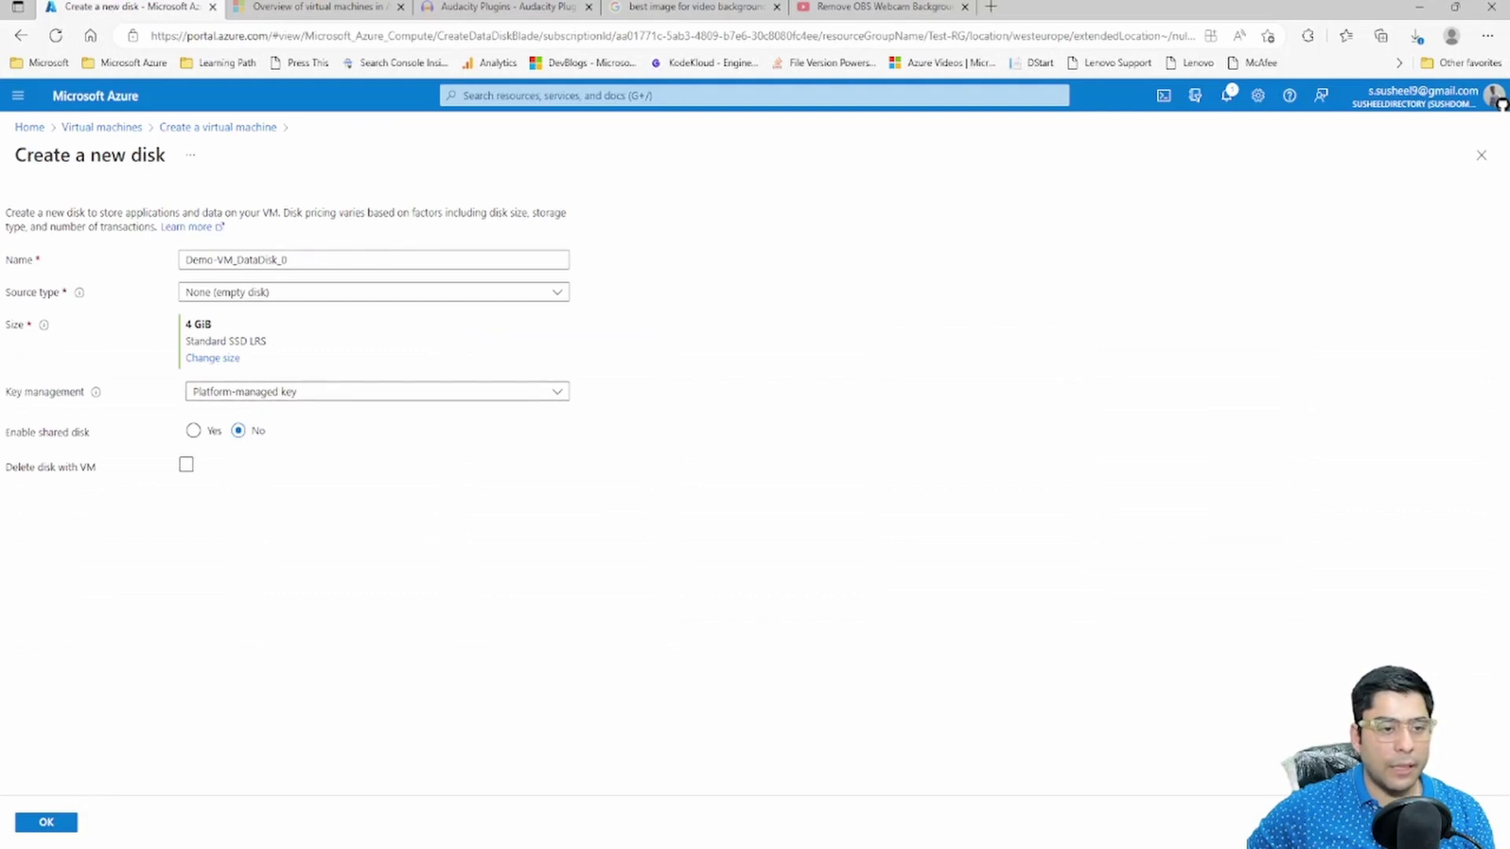
left_click(47, 823)
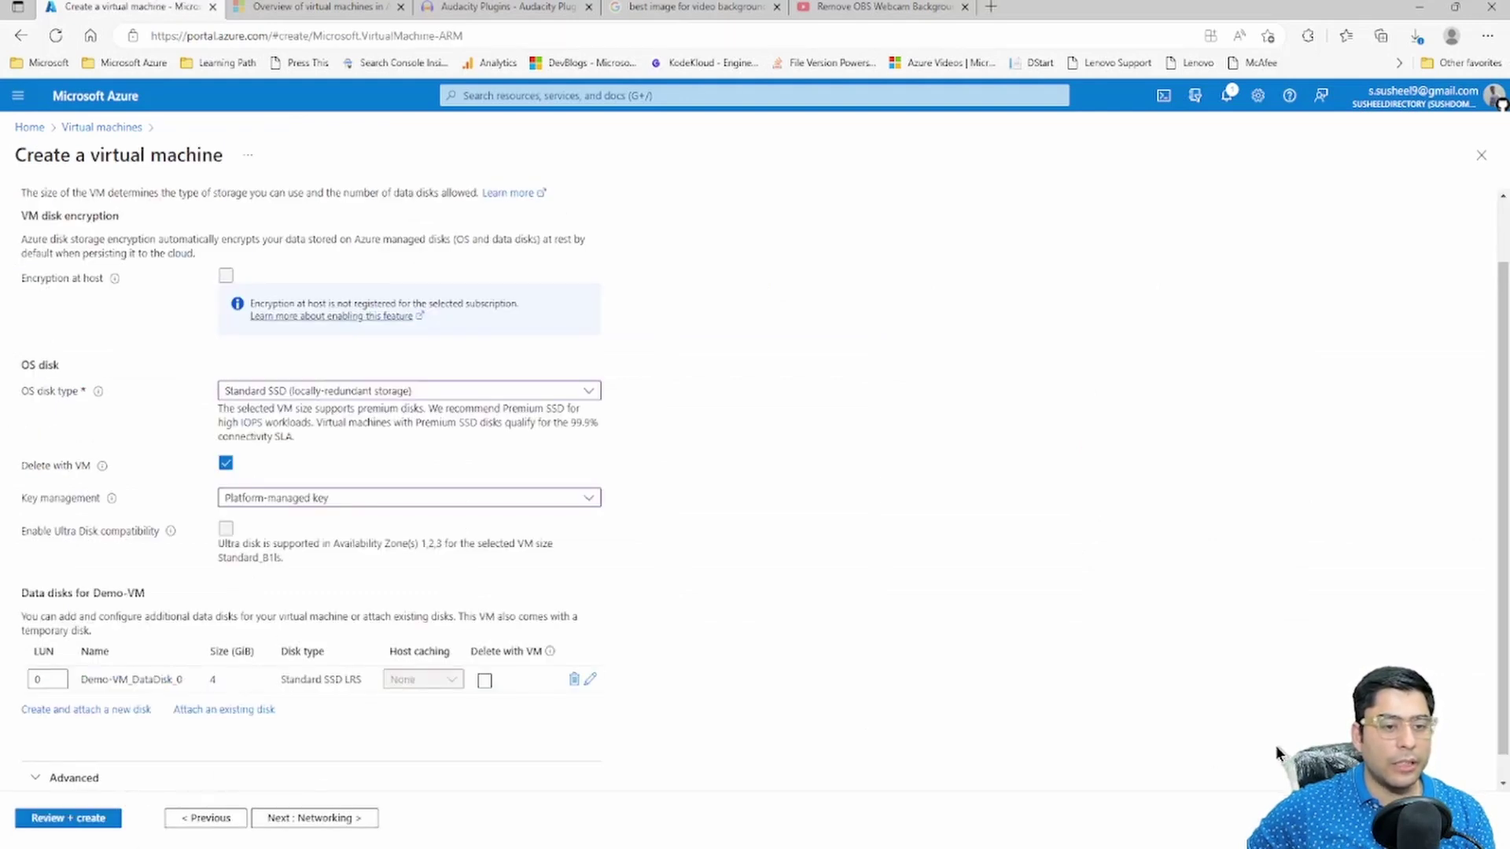
Proceed to the networking settings and look at the form for creating a new virtual network without saving it
left_click(315, 817)
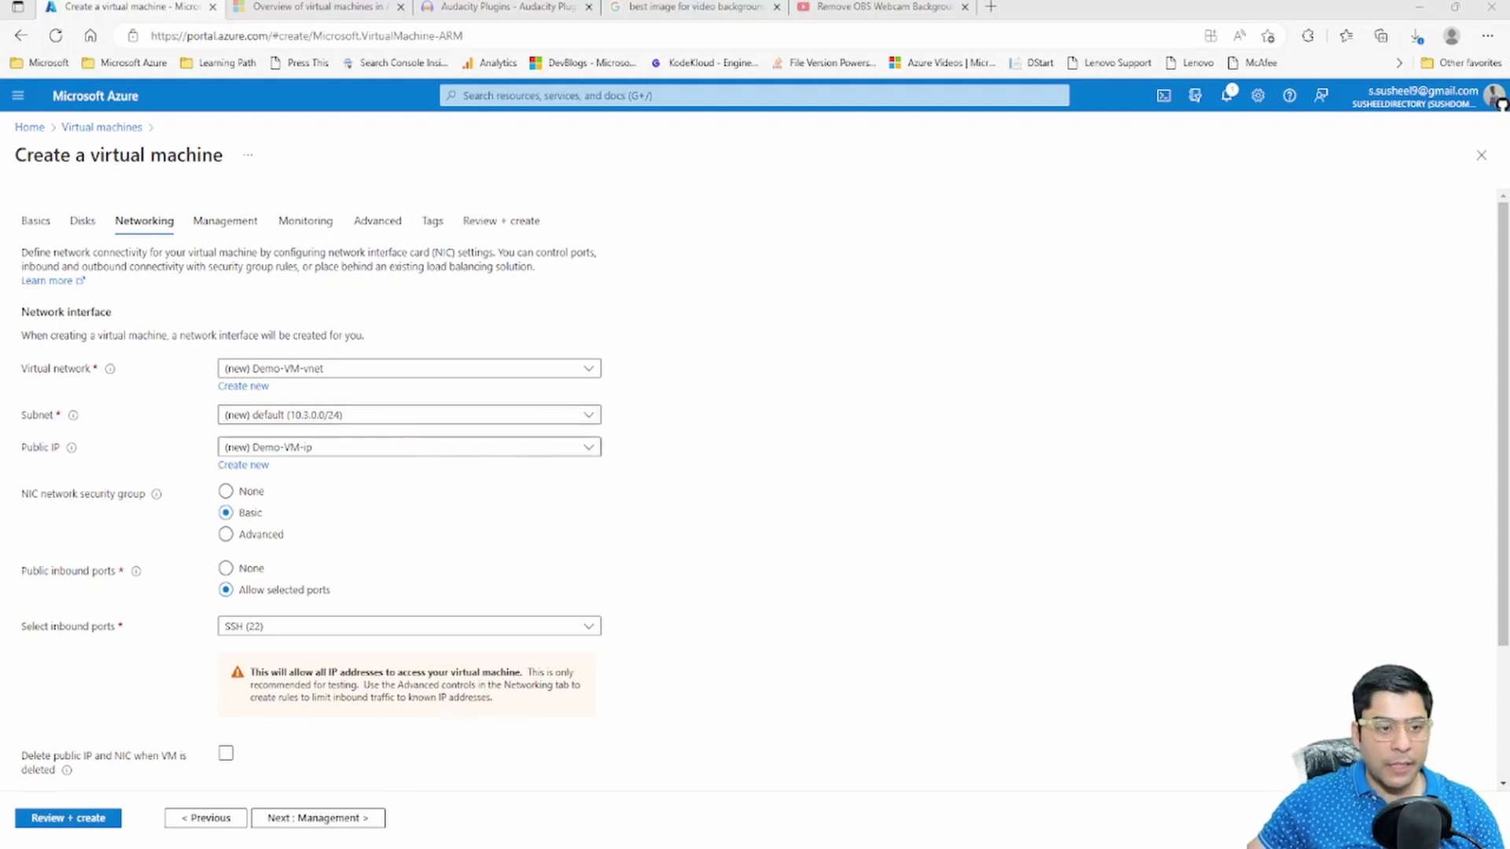
left_click_drag(41, 494, 146, 497)
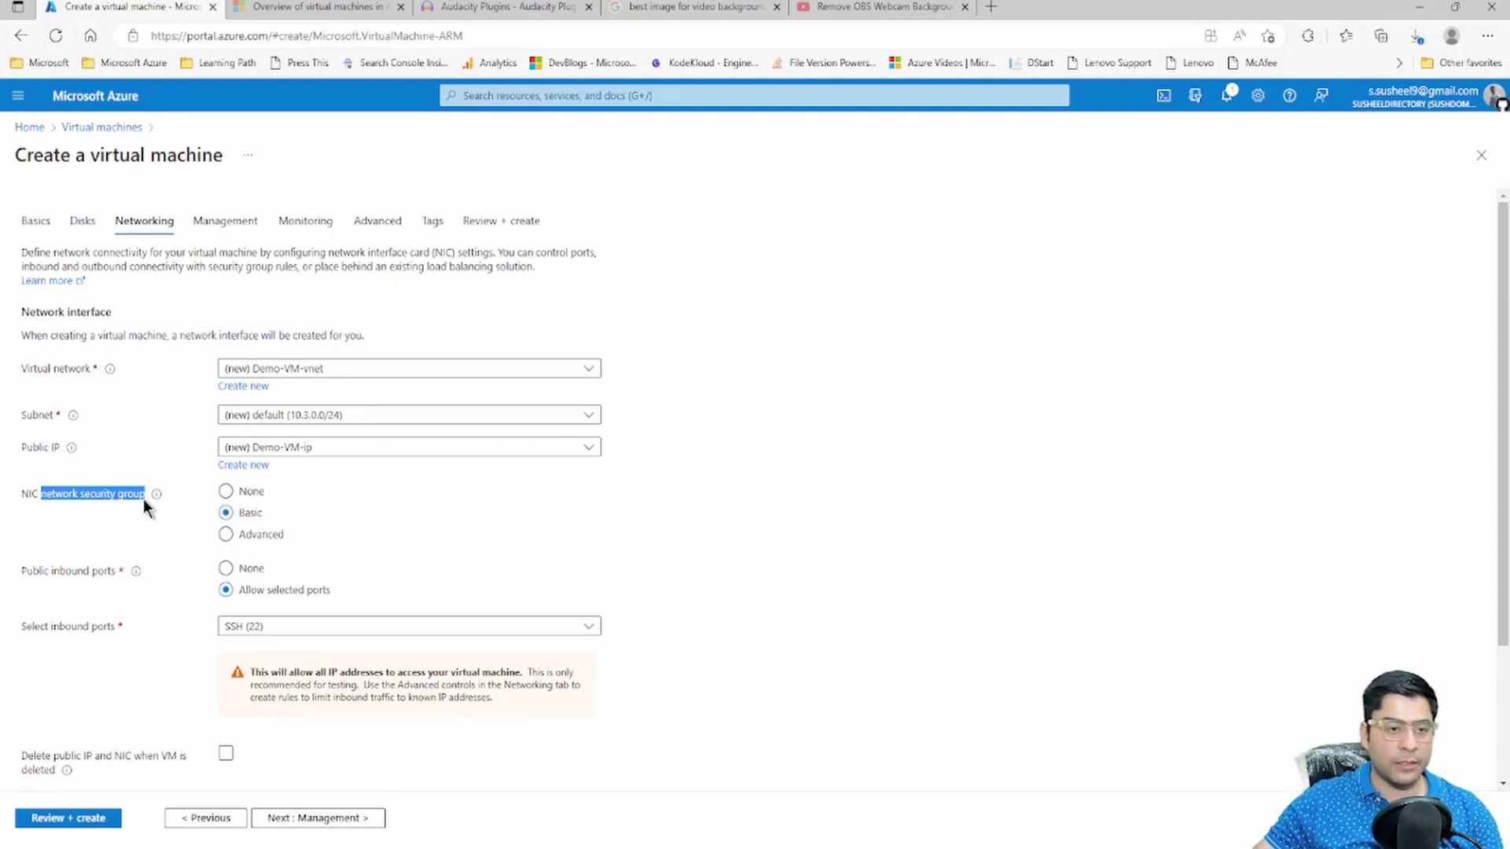
left_click(243, 386)
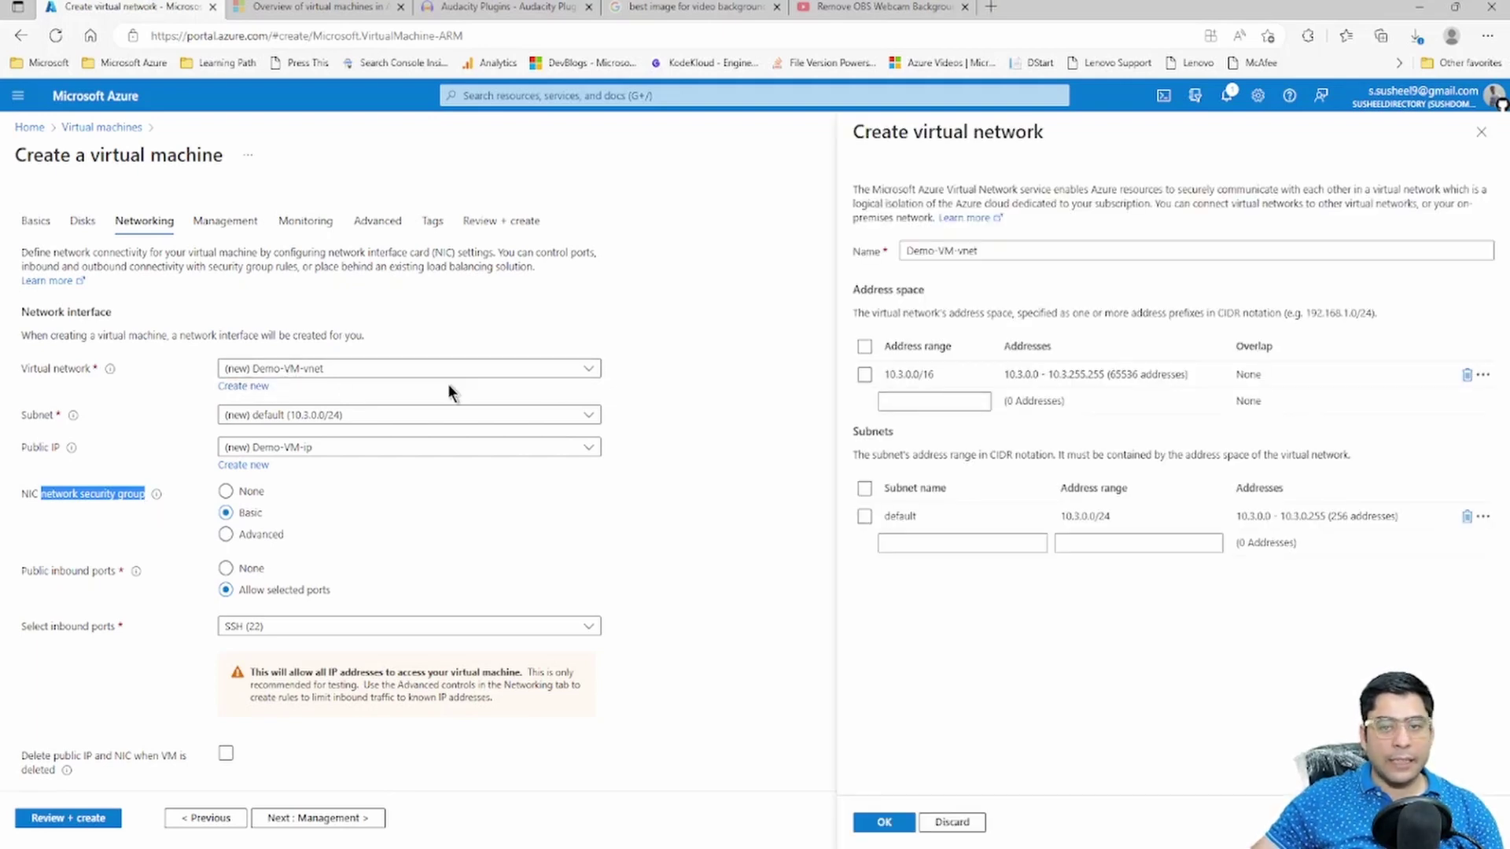
left_click(1481, 134)
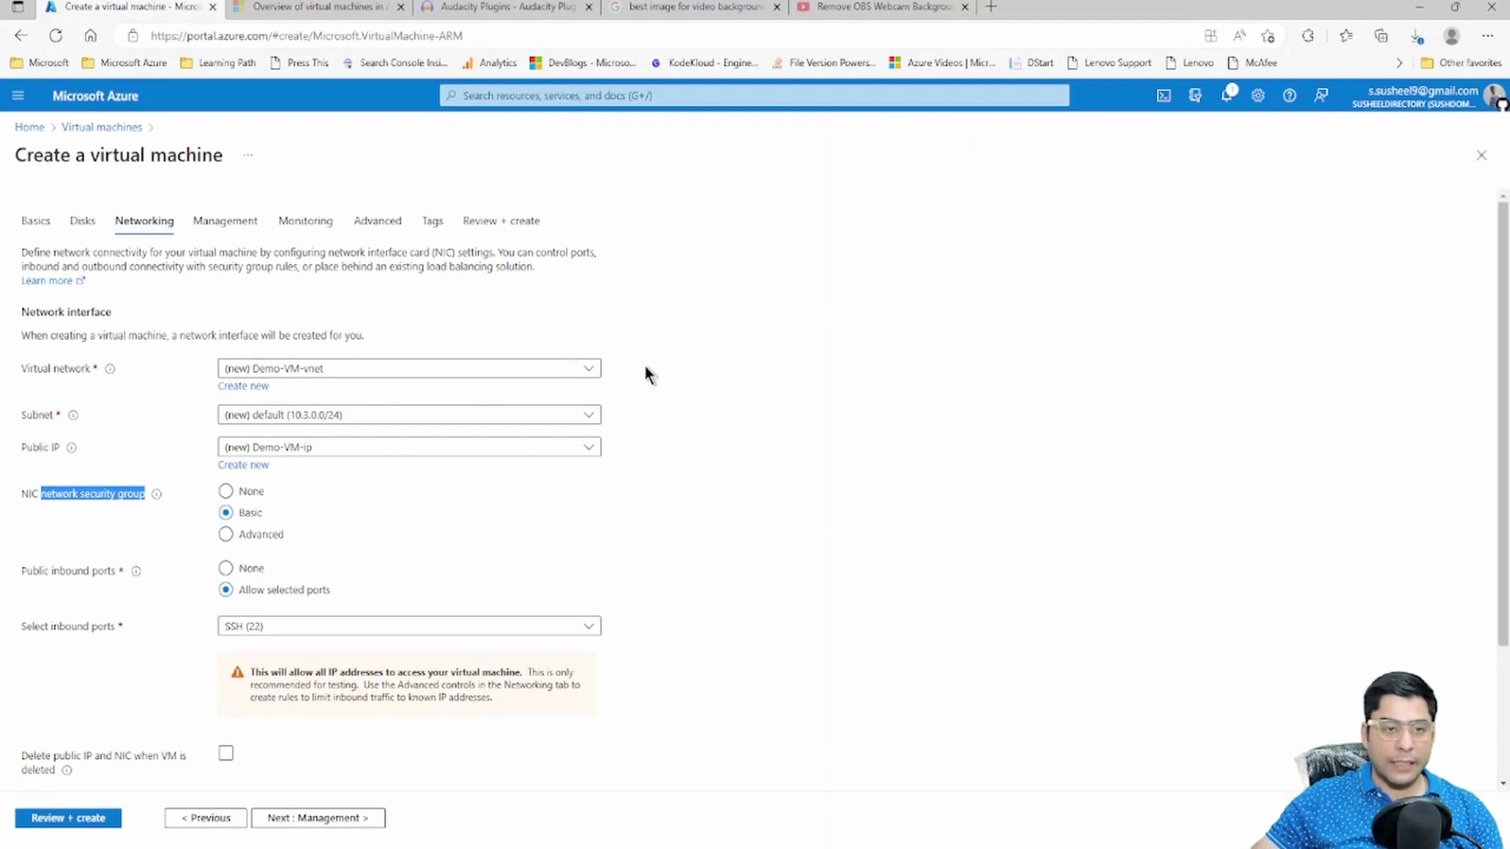
Place the virtual machine in the existing blog-vnet virtual network with the default (10.2.0.0/24) subnet
left_click(554, 369)
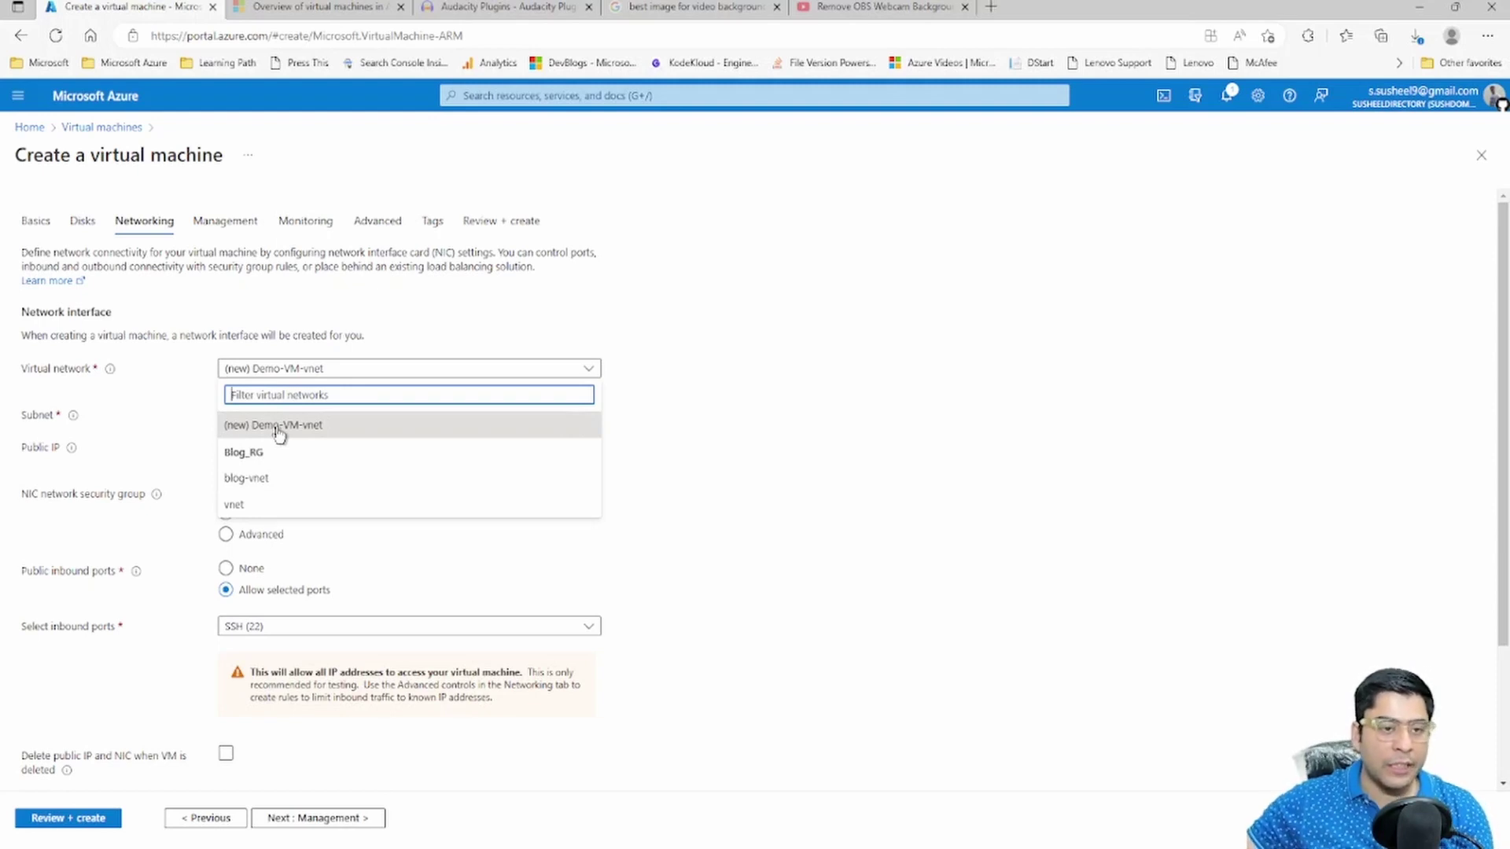
left_click(248, 480)
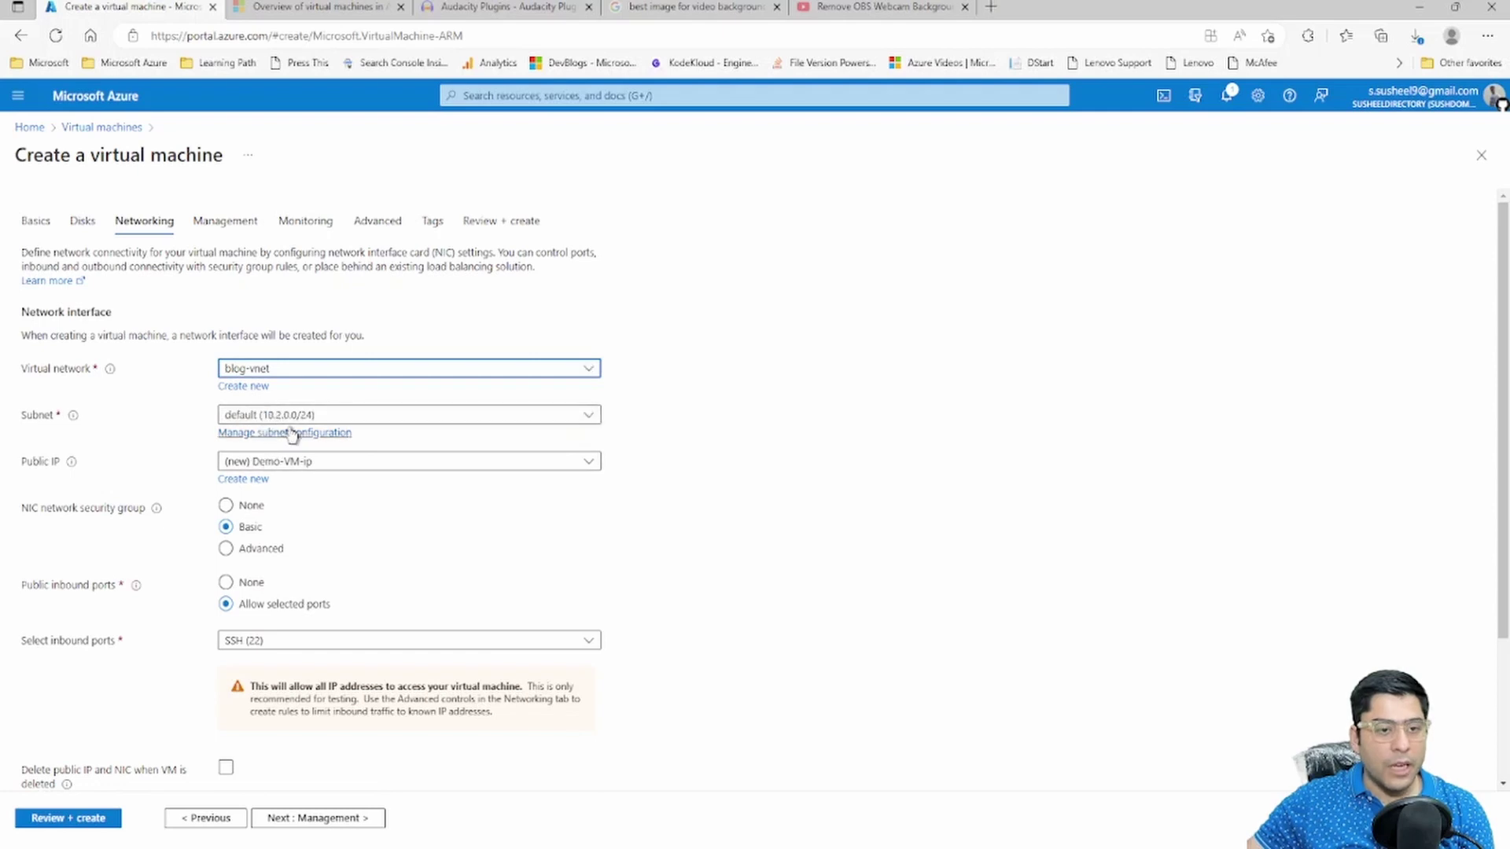
left_click(468, 417)
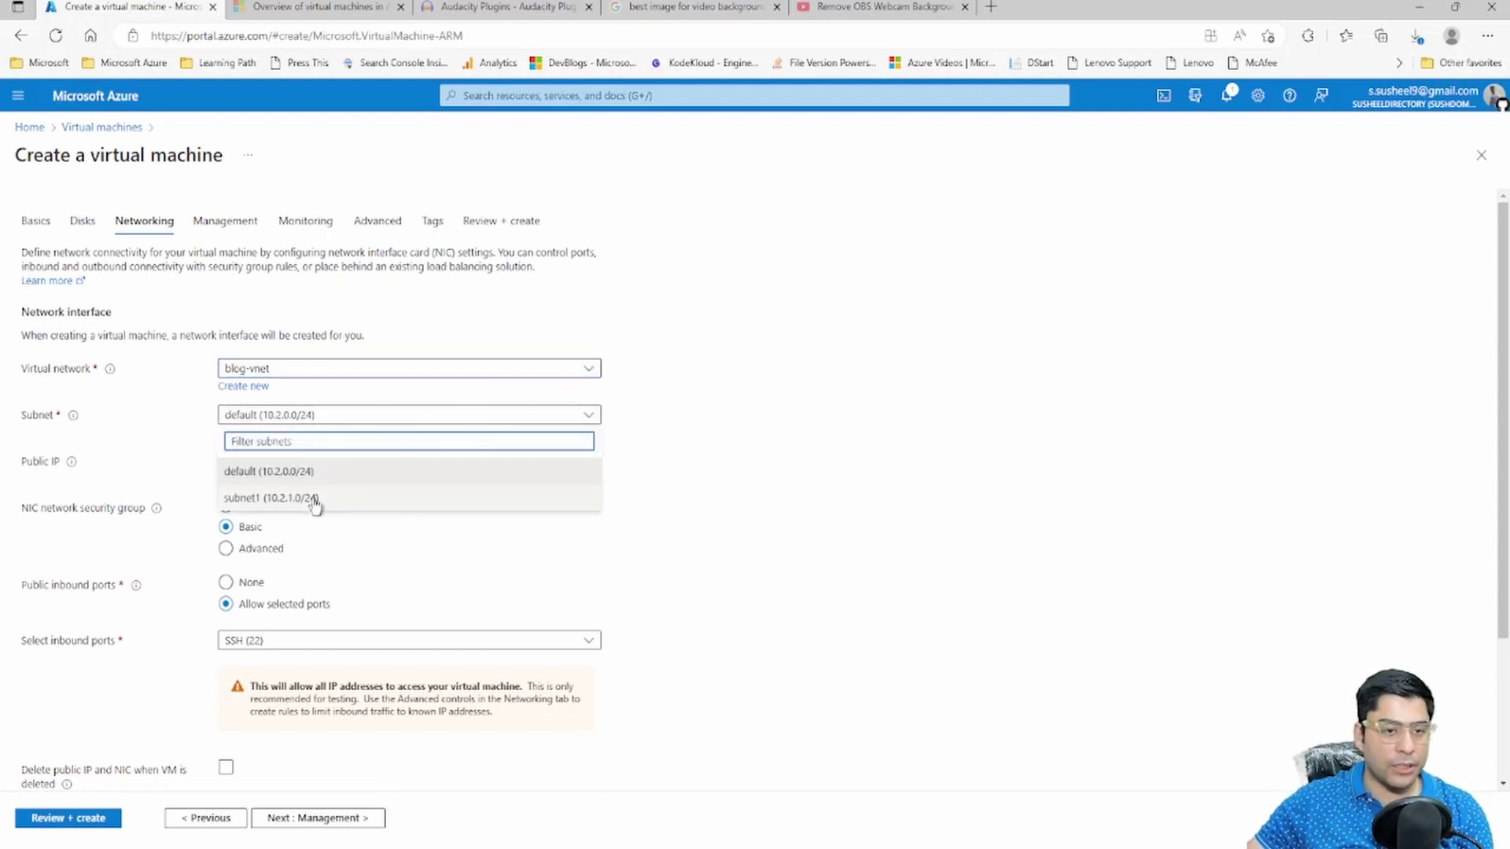
left_click(516, 472)
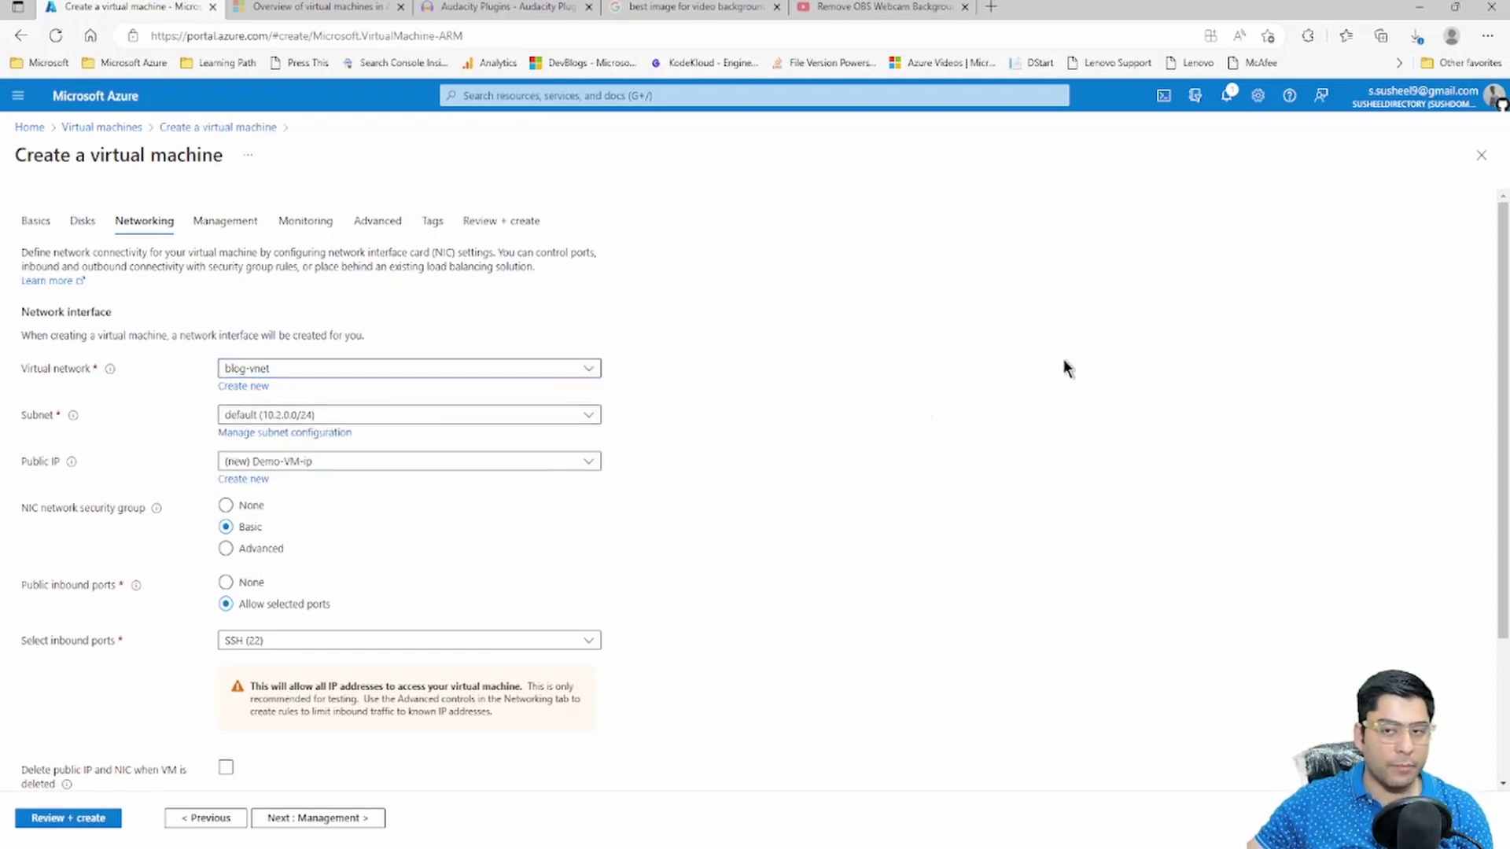
left_click(1476, 160)
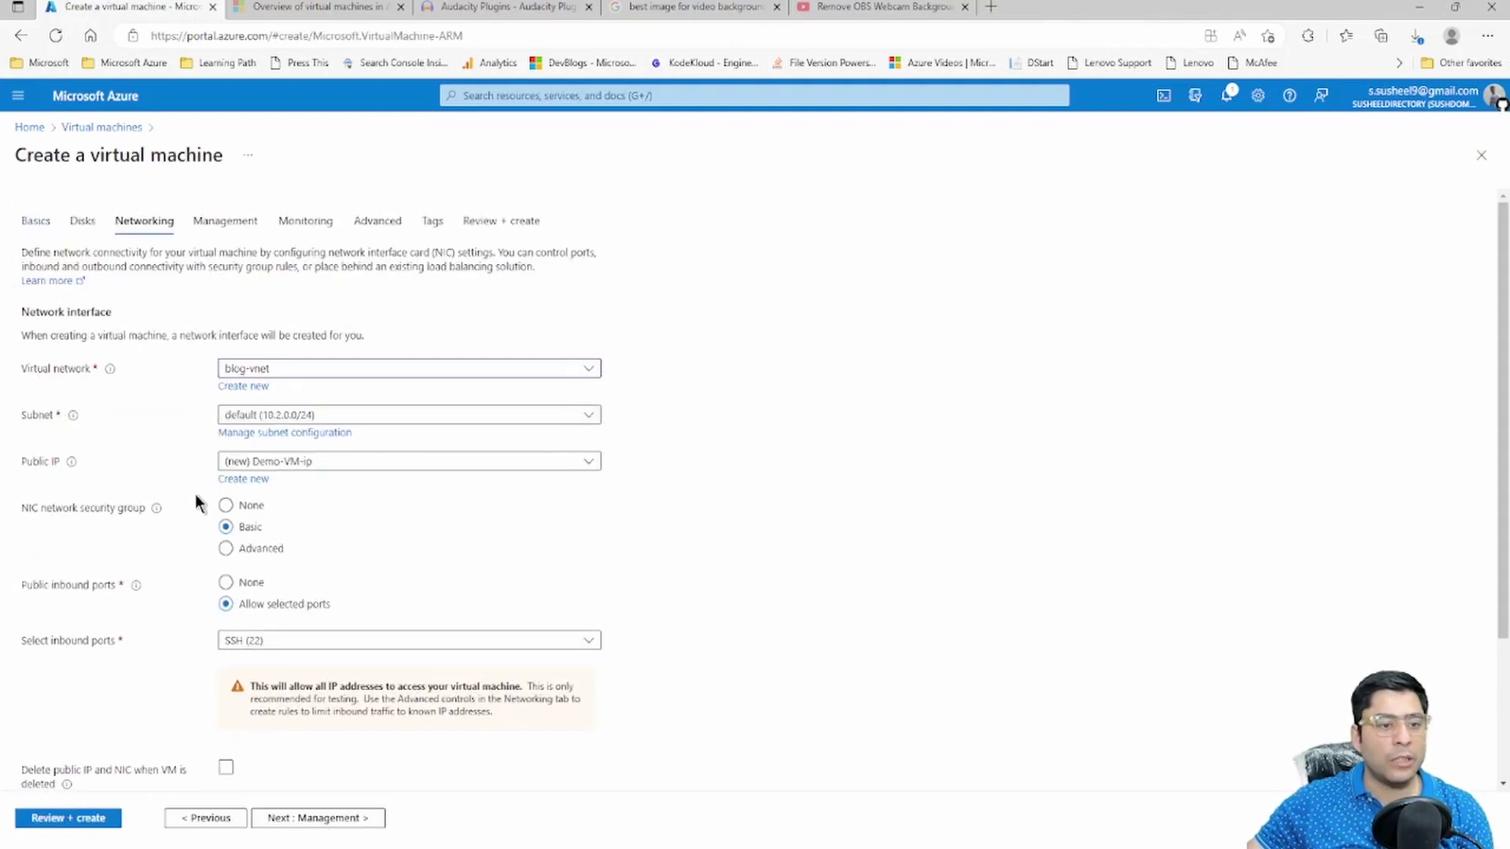
Try Advanced for the NIC network security group, switch back to Basic and review the inbound port, public IP deletion and load balancing options
left_click_drag(34, 508, 21, 508)
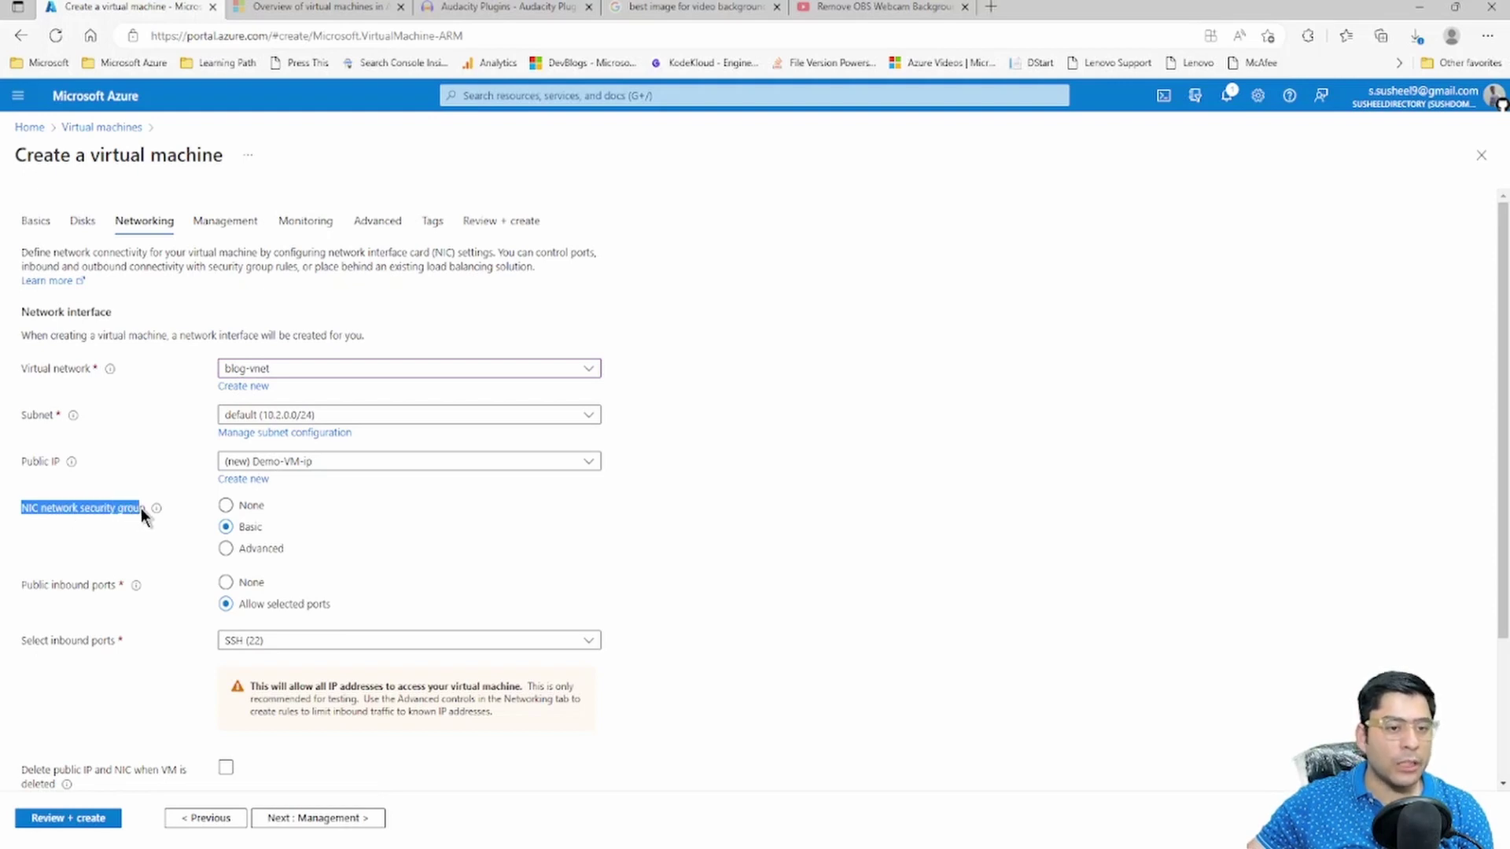
left_click(230, 552)
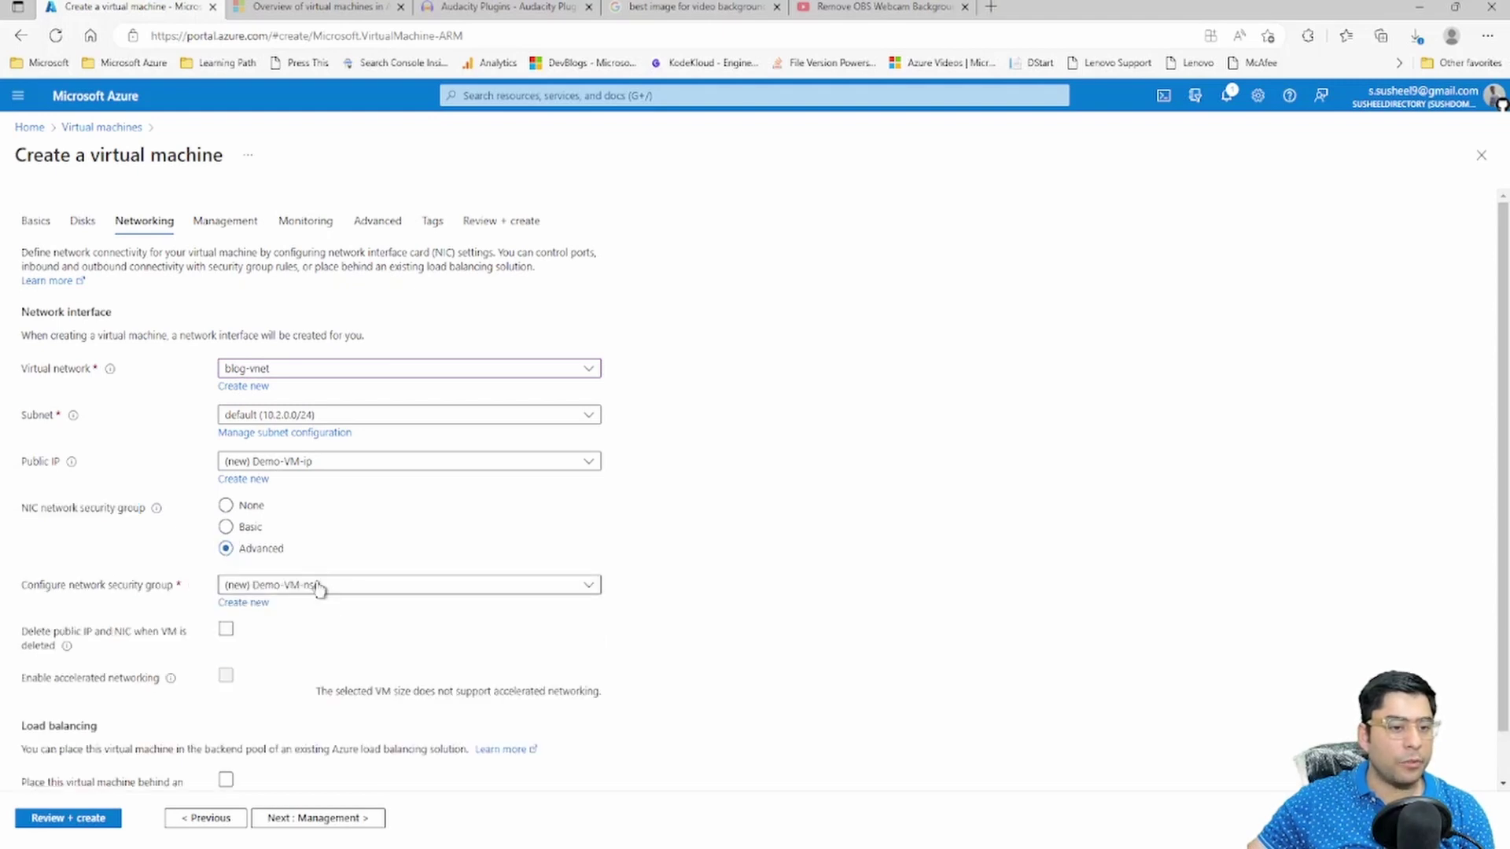
left_click(225, 526)
scroll(189, 519, "down", 2)
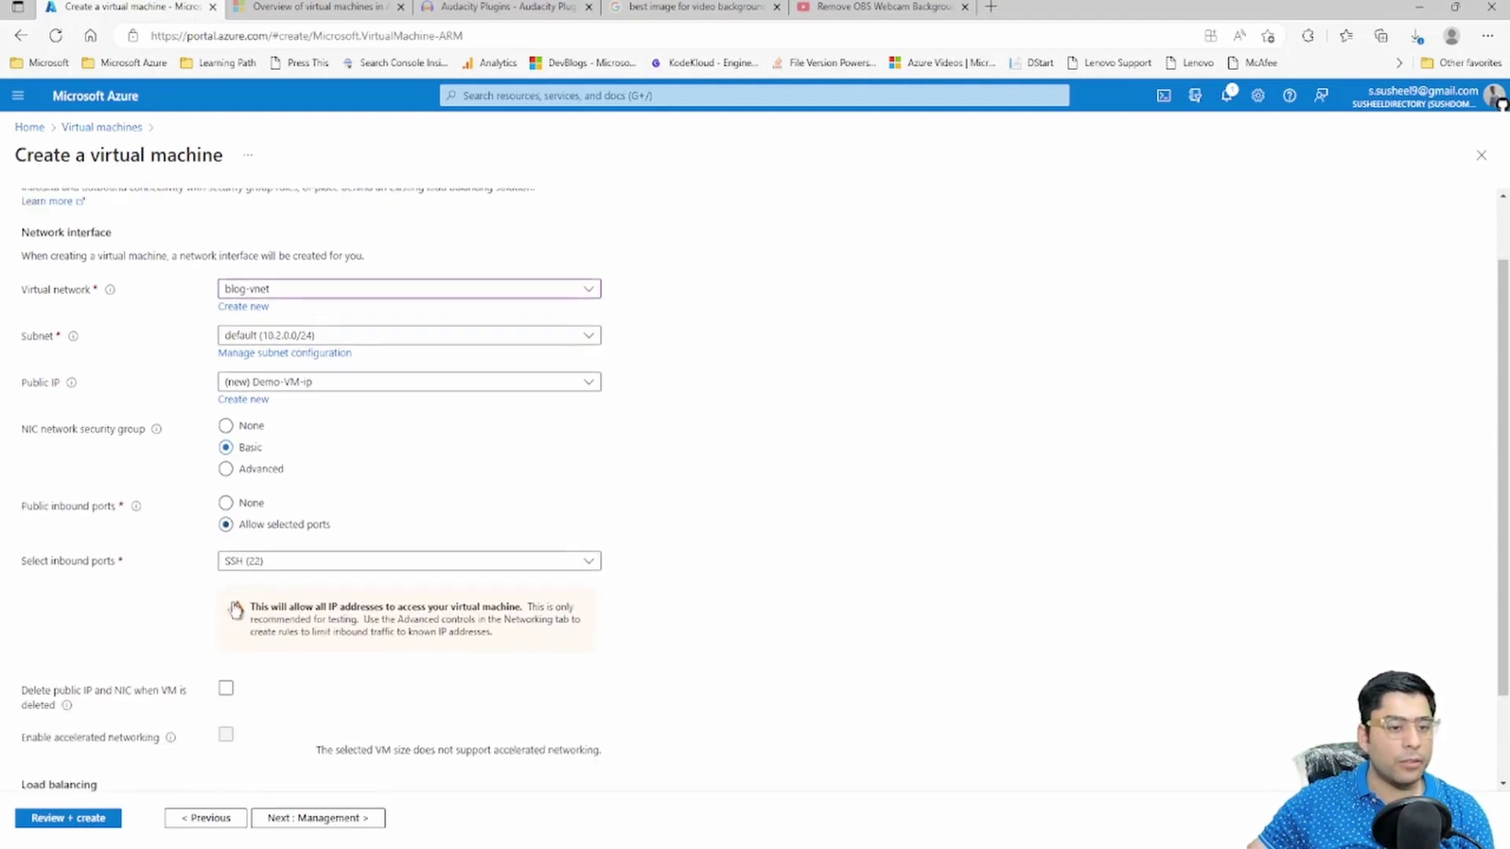
left_click_drag(71, 407, 82, 408)
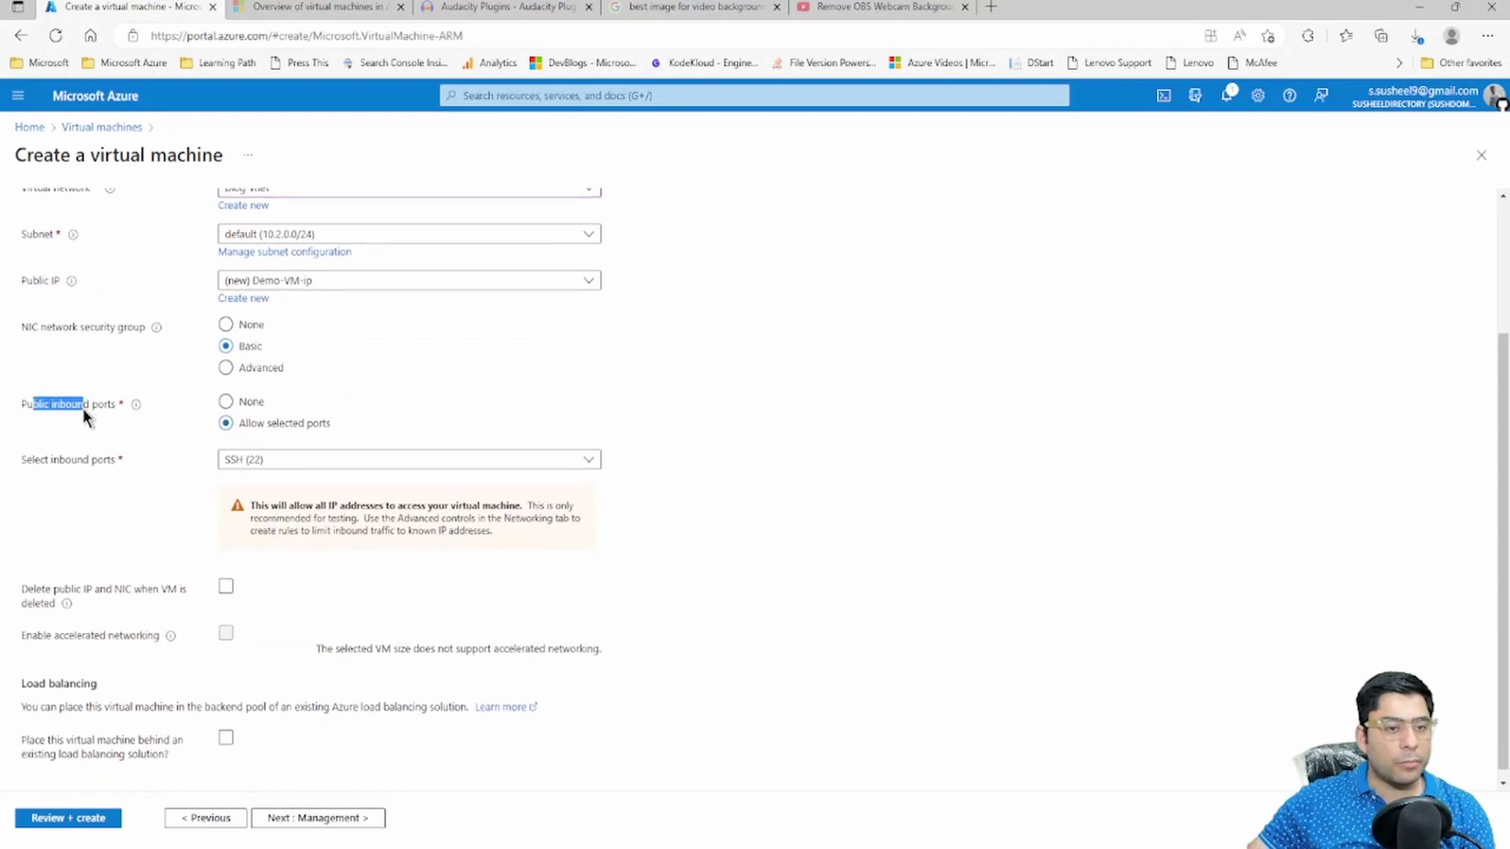
scroll(169, 654, "down", 1)
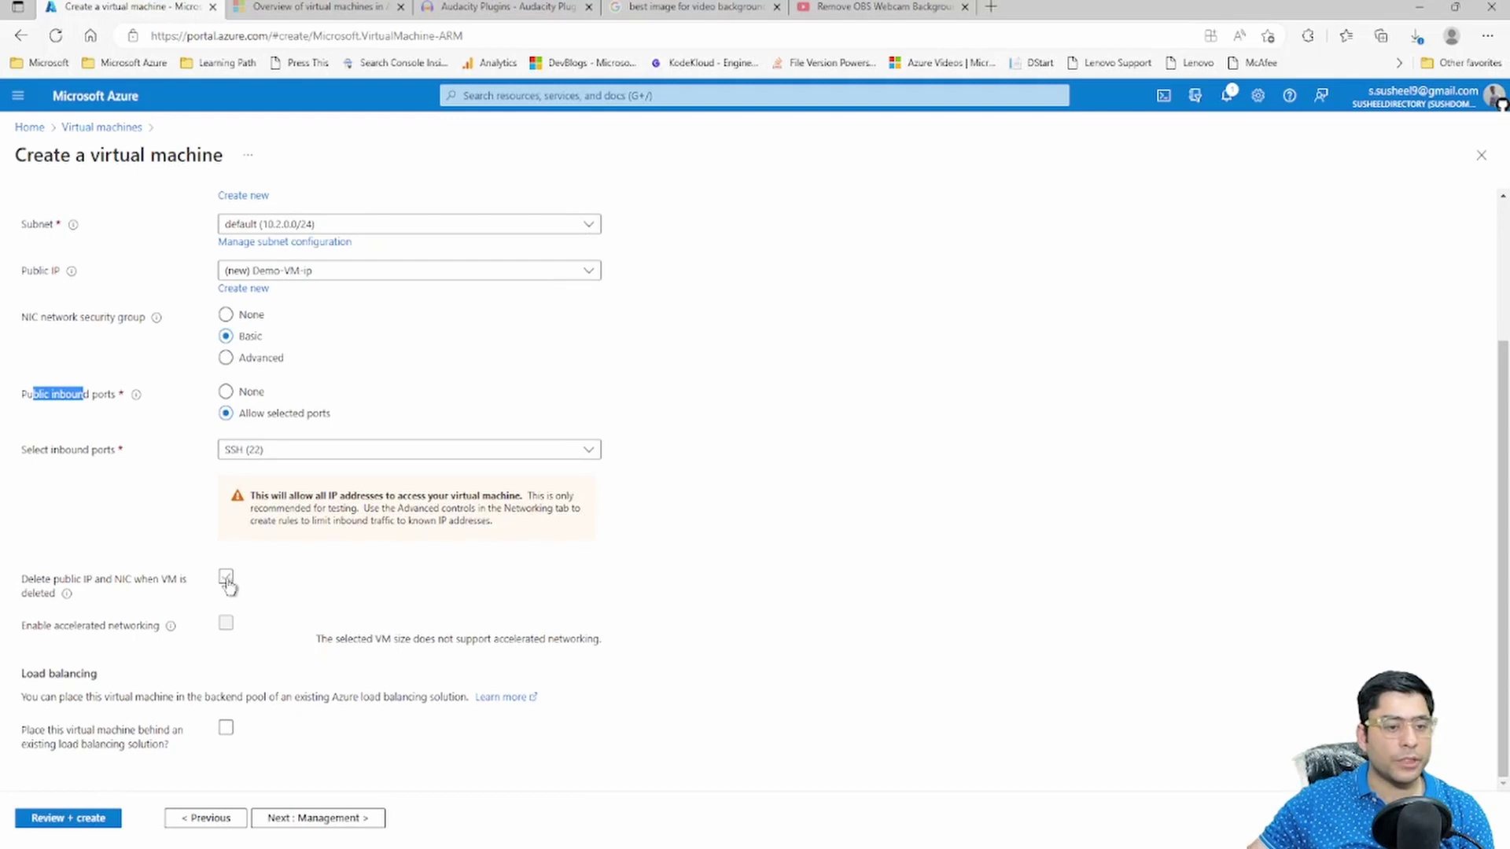
scroll(102, 577, "up", 3)
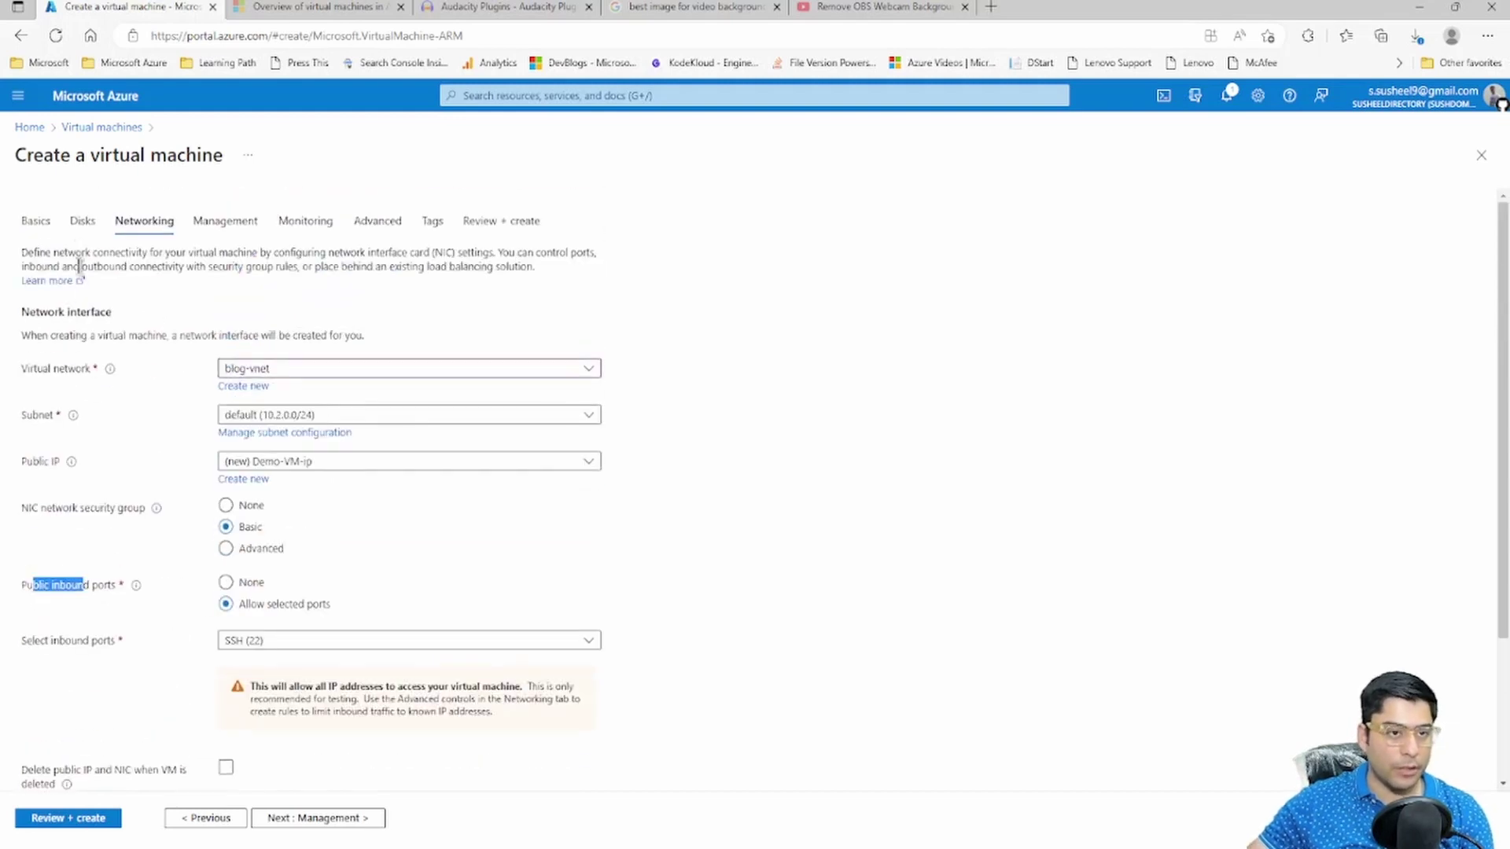
Return to the disk settings and examine the Delete with VM option for the OS disk and the data disk
left_click(82, 220)
scroll(303, 586, "down", 1)
scroll(306, 590, "down", 1)
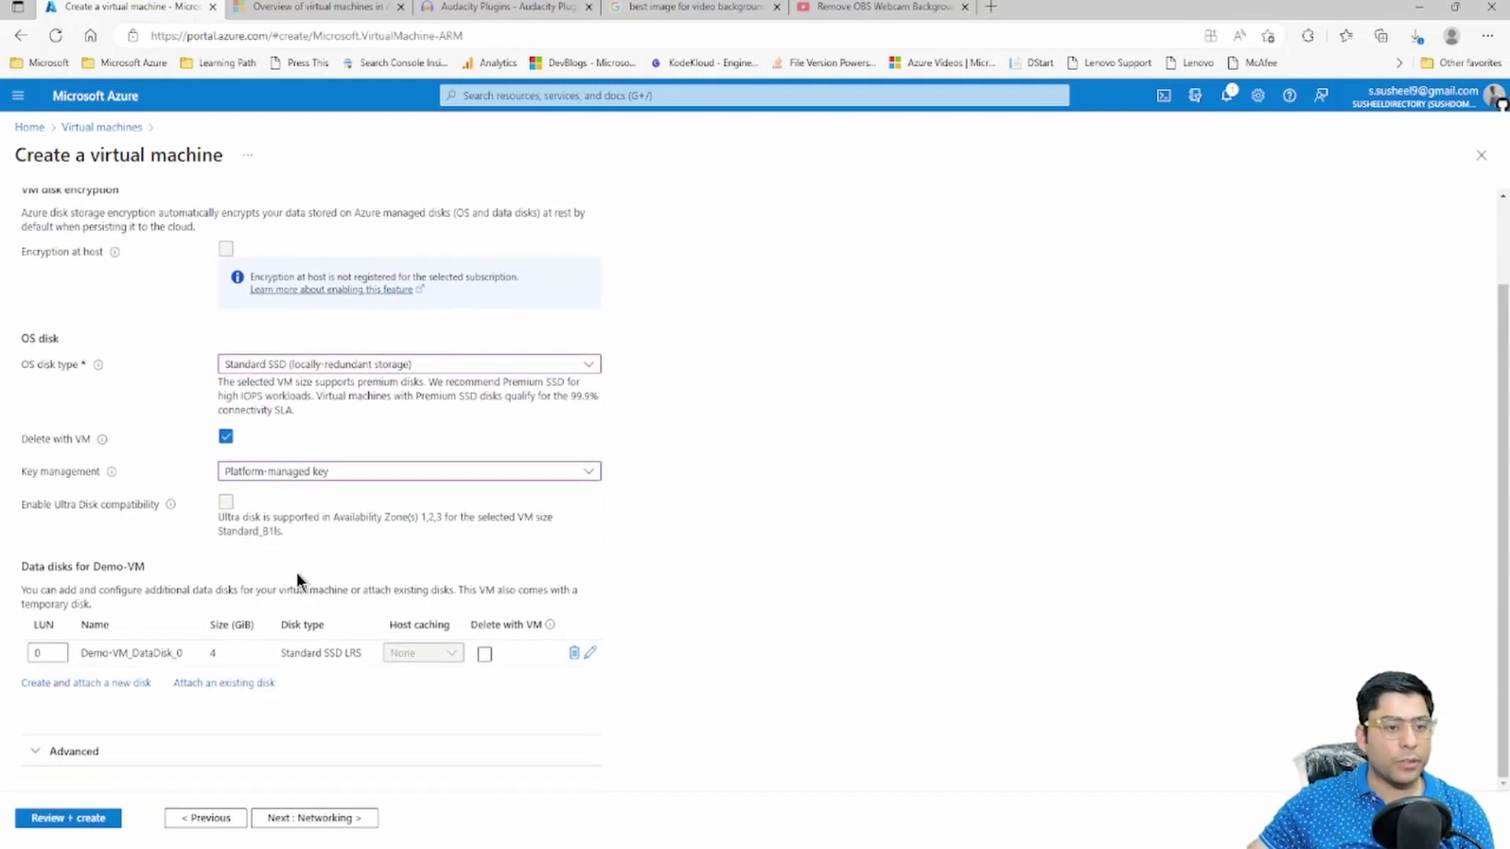
left_click_drag(72, 441, 88, 441)
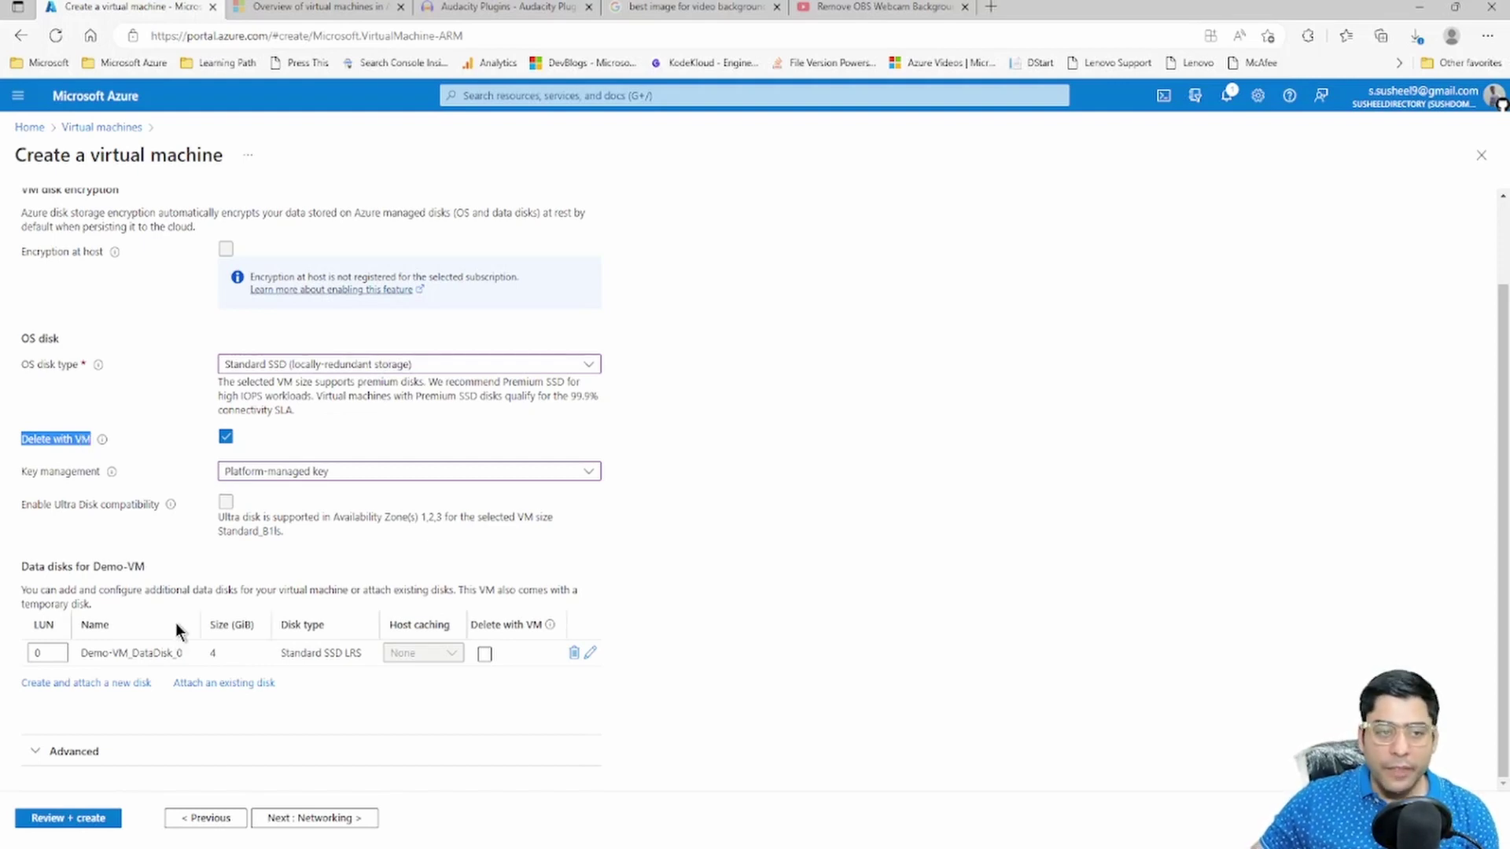
left_click(31, 442)
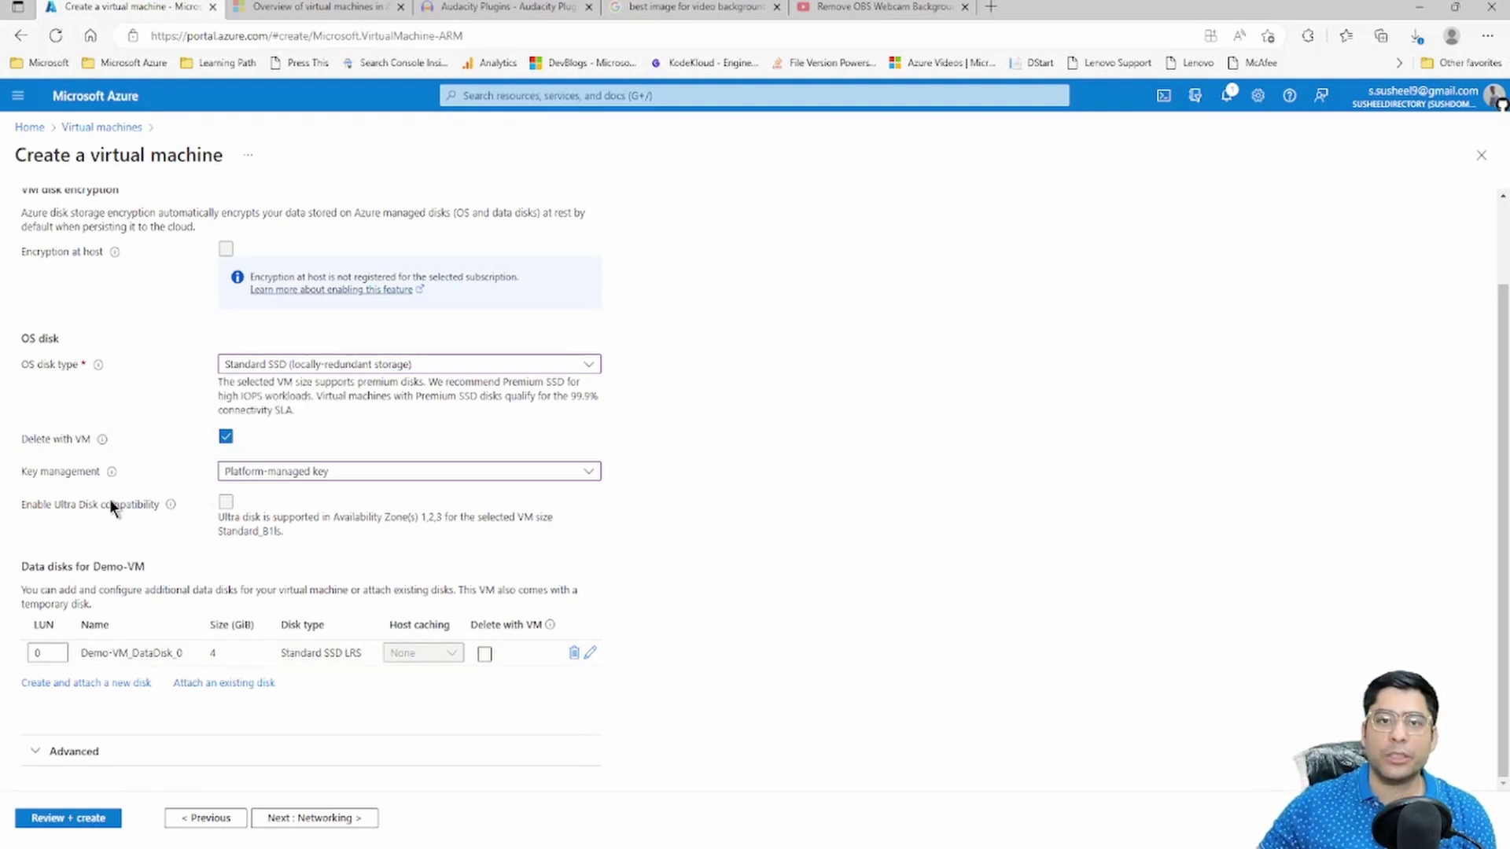
Return to the networking settings and enable deletion of the public IP and NIC when the VM is deleted
left_click(305, 819)
scroll(116, 631, "down", 3)
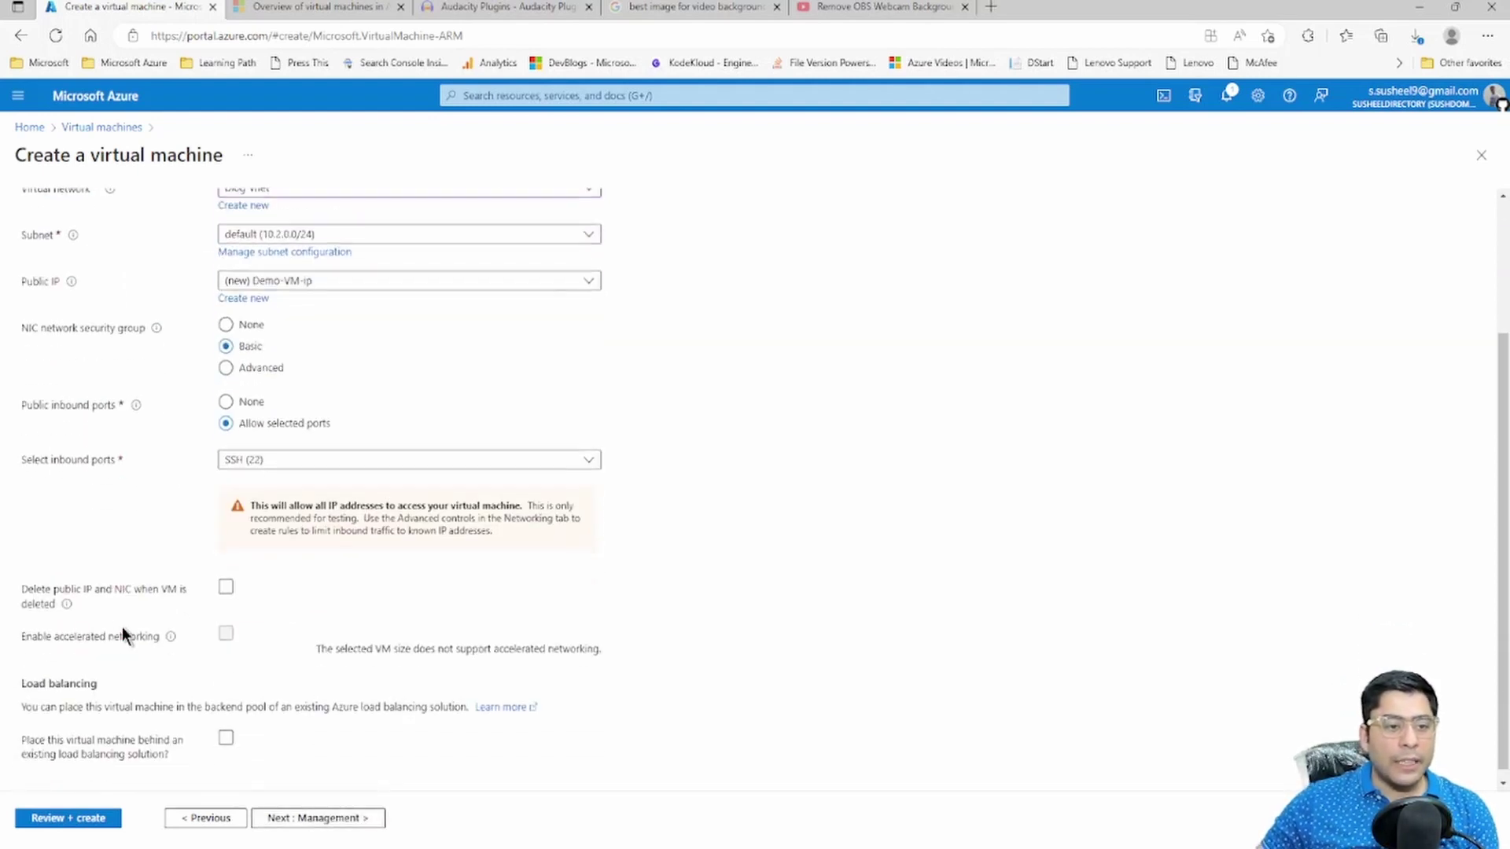
left_click(123, 579)
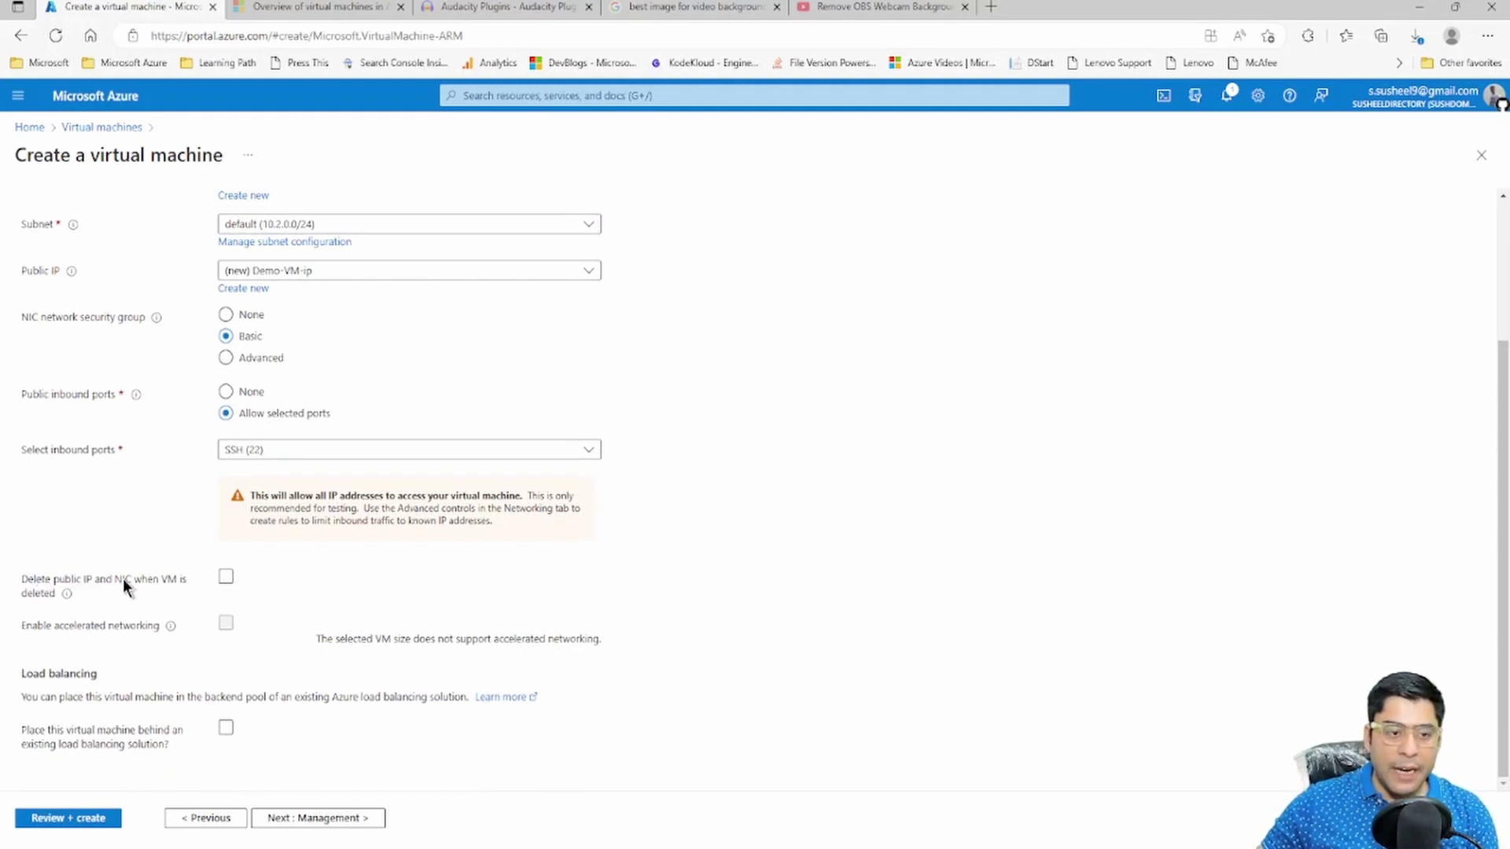
left_click(212, 578)
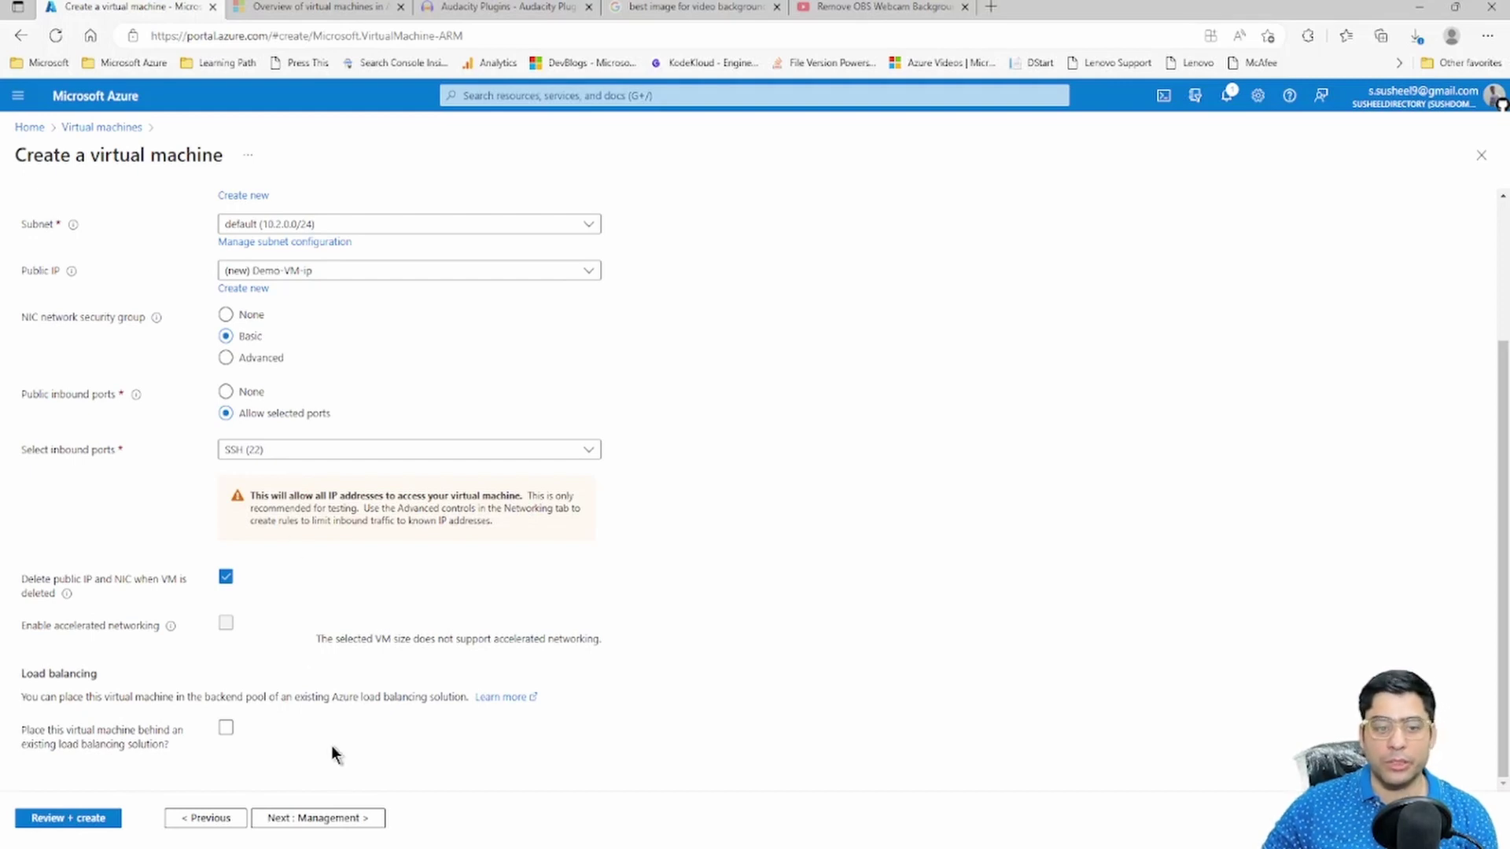
Proceed to the management settings and examine the option for a system assigned managed identity
left_click(329, 818)
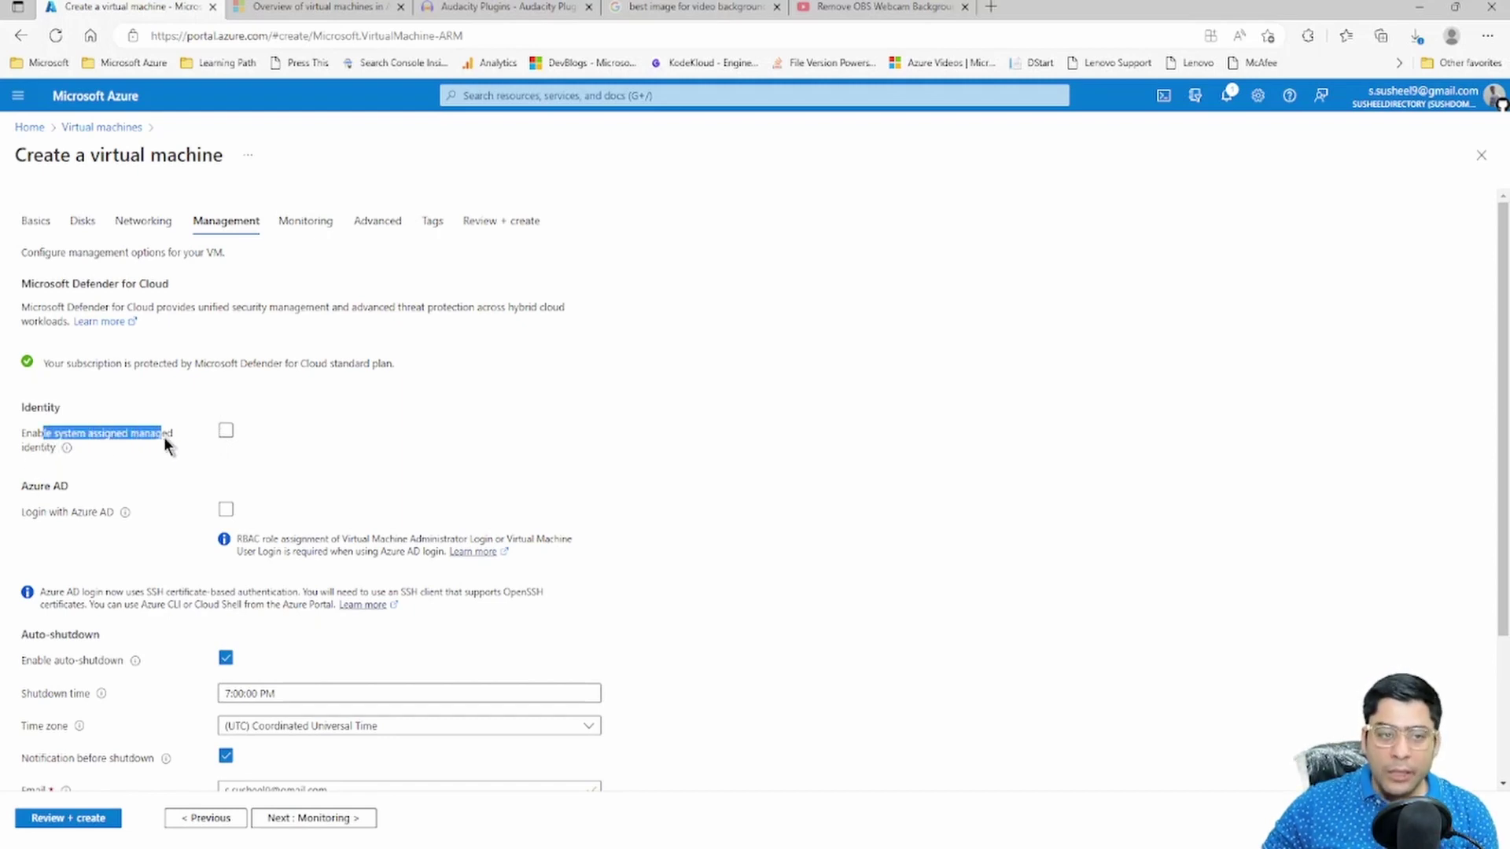
left_click_drag(170, 437, 171, 441)
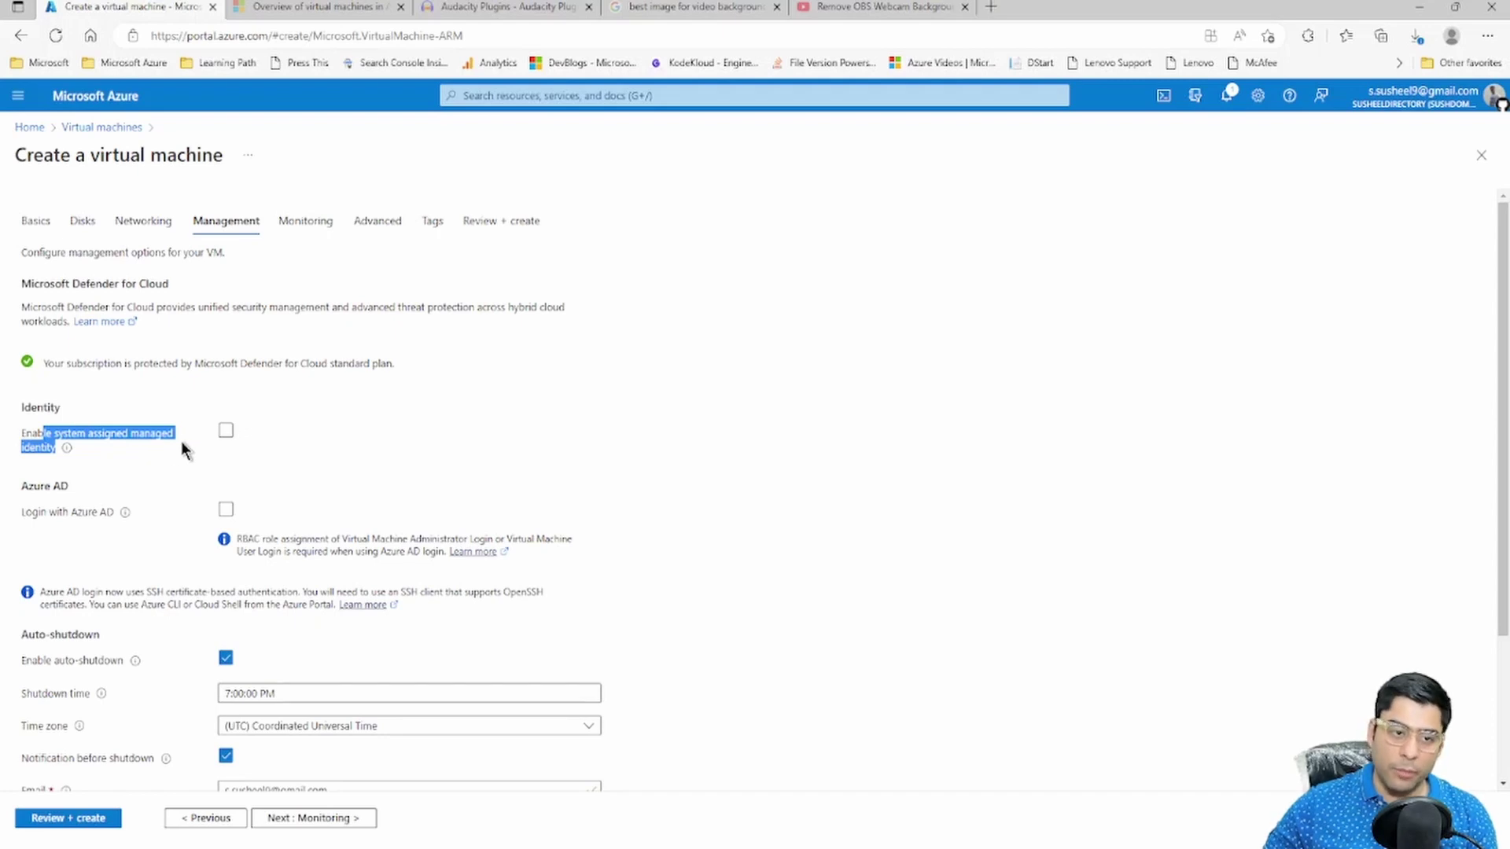
left_click(154, 450)
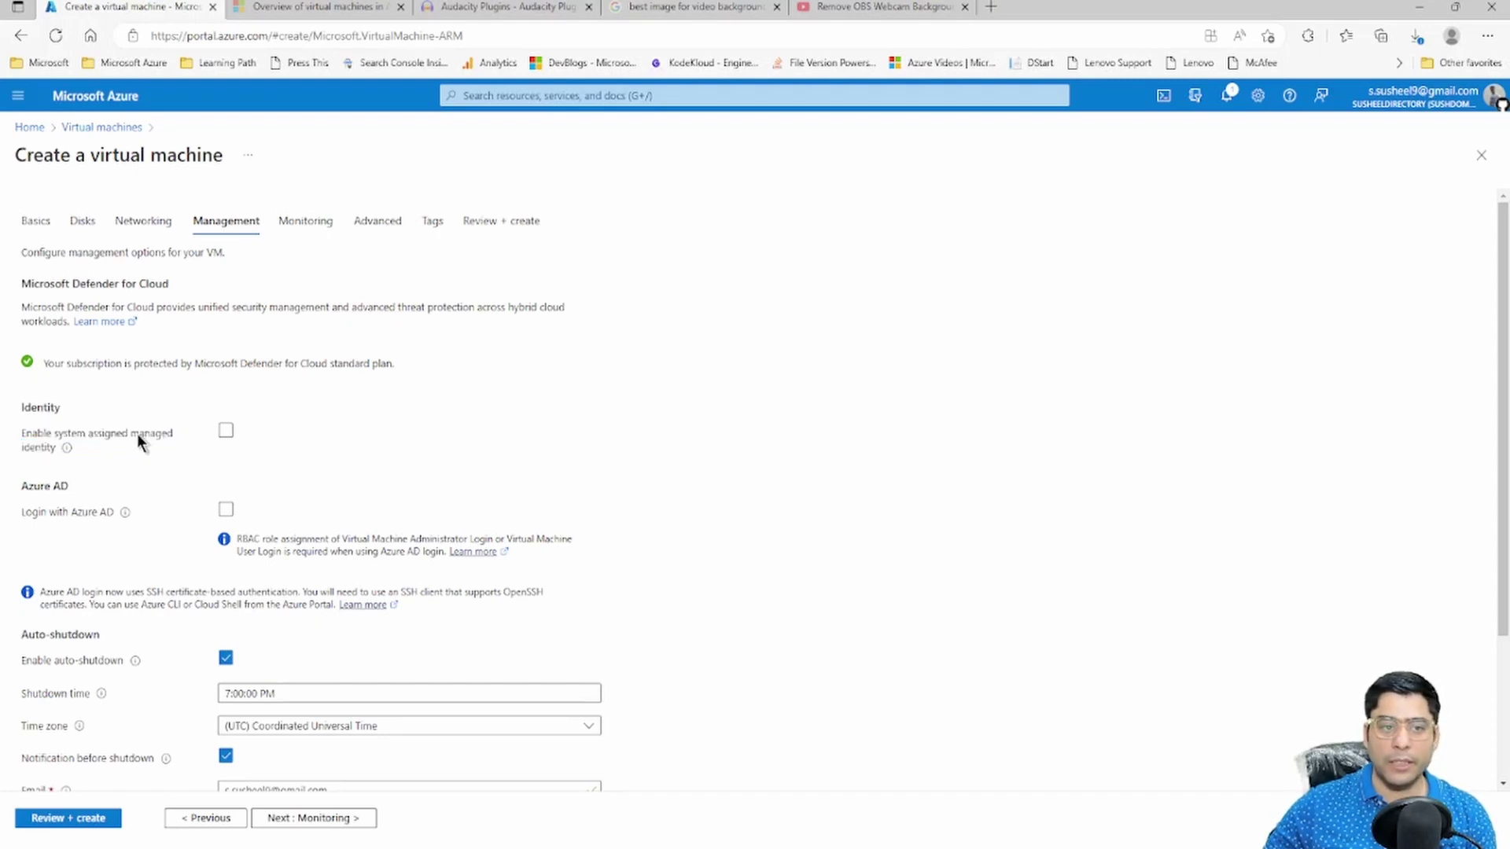
left_click_drag(131, 434, 124, 451)
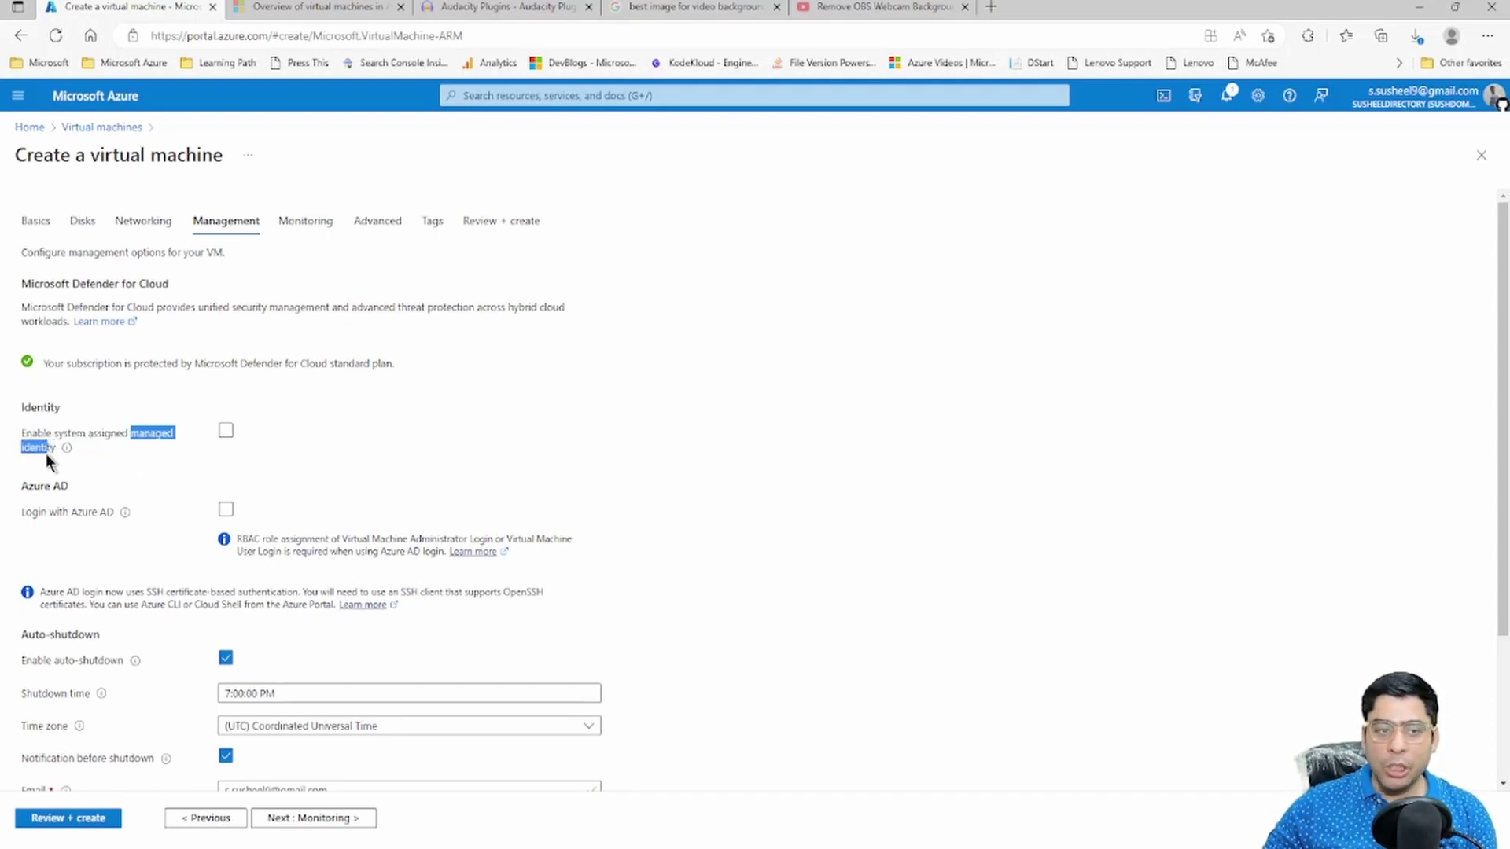
mouse_move(60, 452)
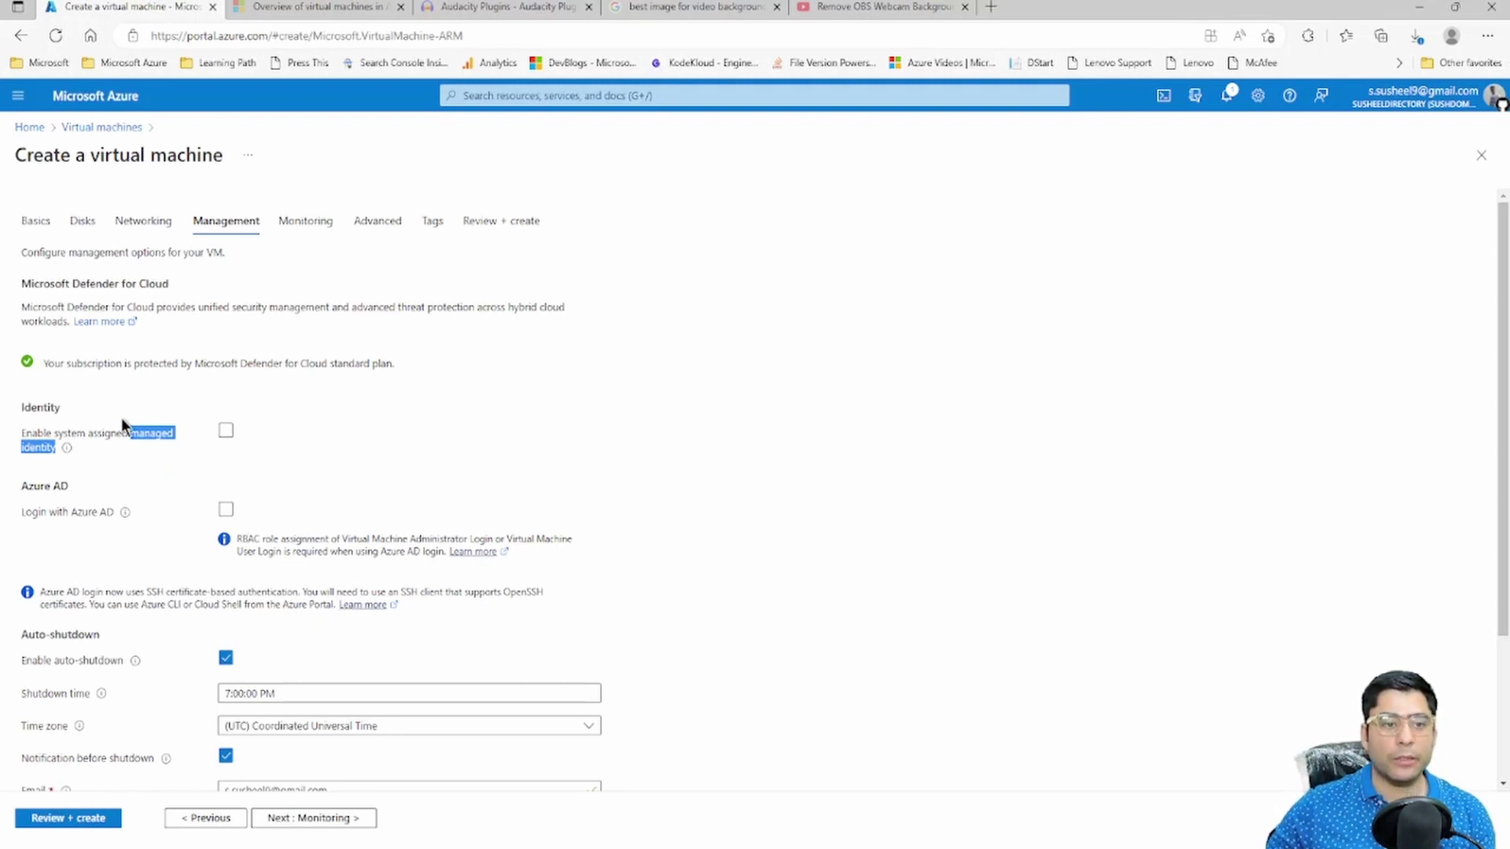
Try enabling system assigned managed identity together with Login with Azure AD, and turn both options off again
left_click(136, 436)
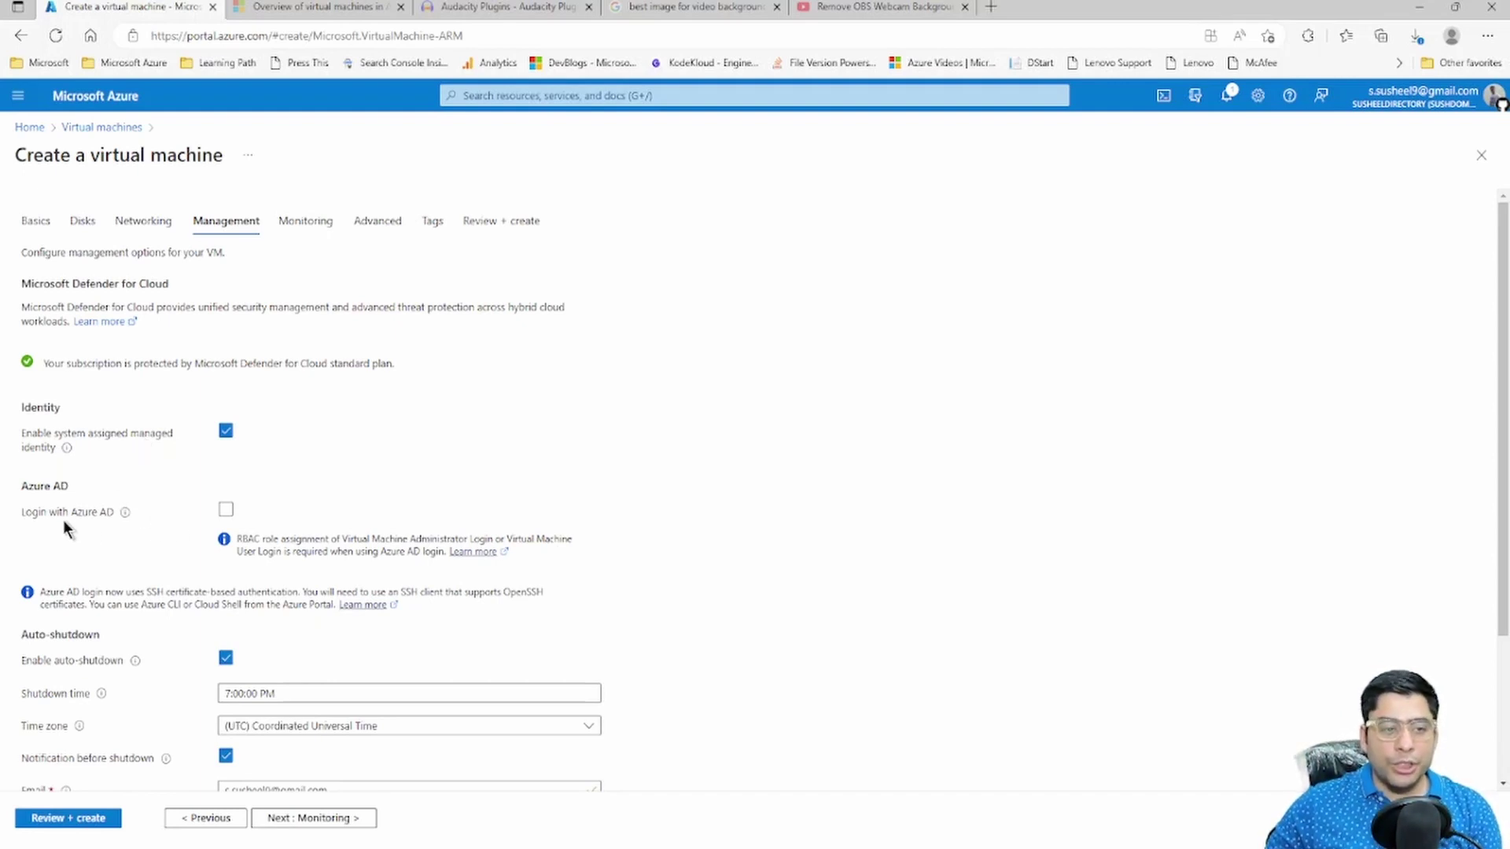
left_click(224, 509)
left_click(225, 546)
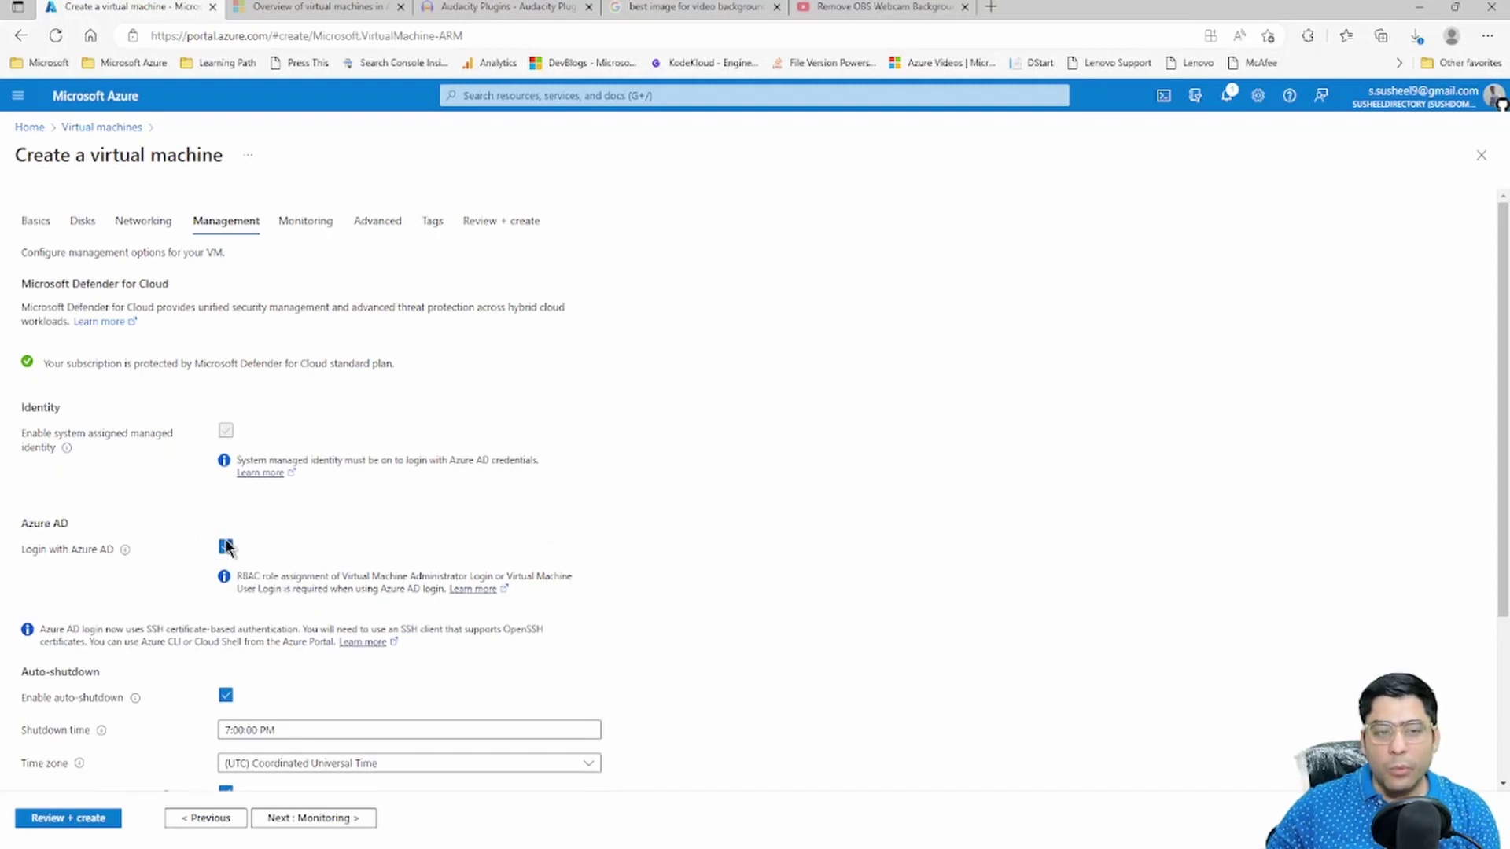
left_click(225, 547)
left_click(228, 433)
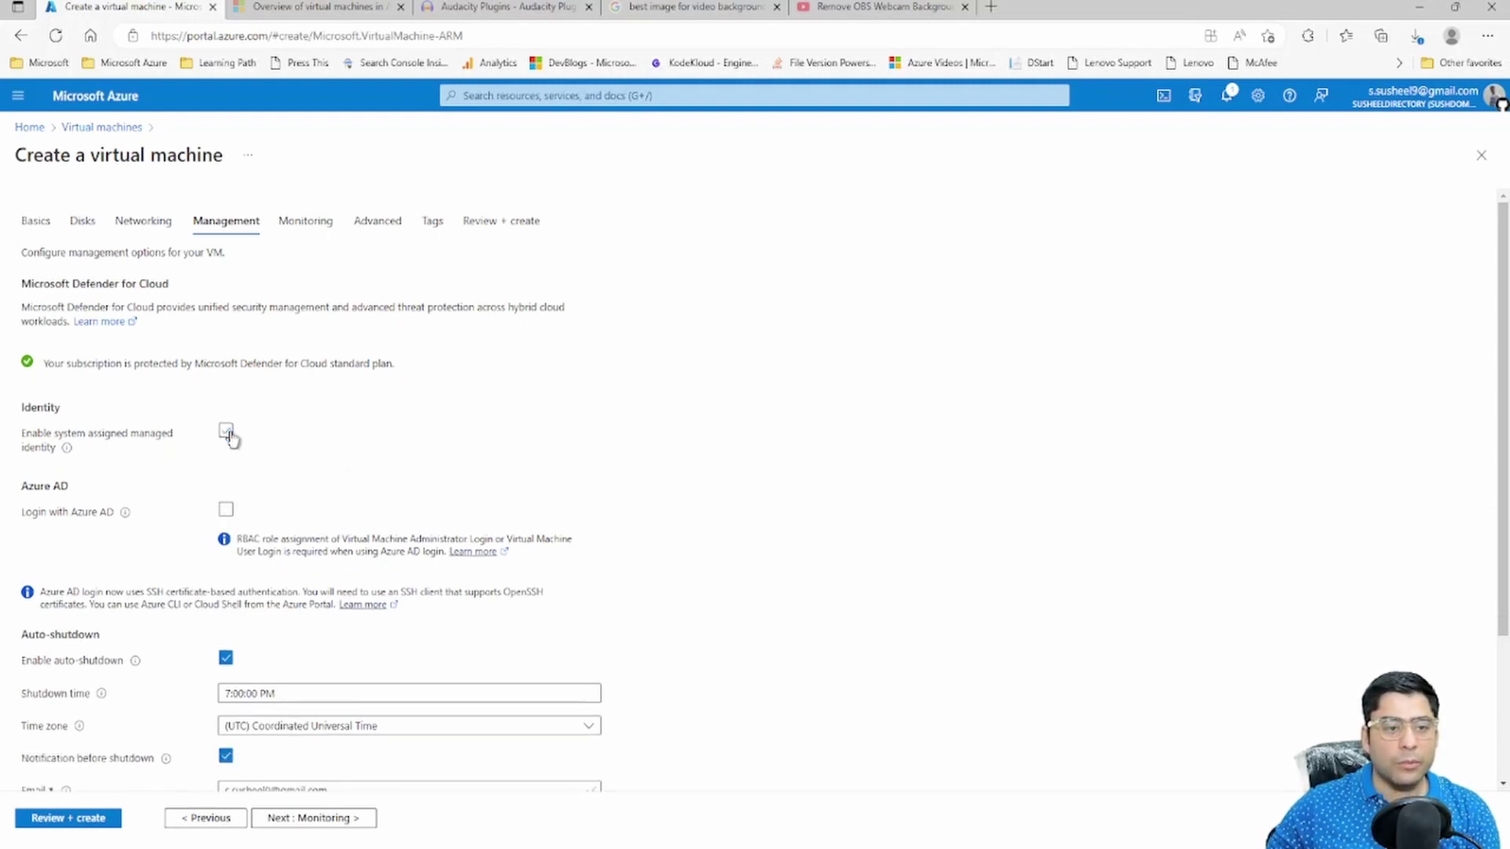
Switch auto-shutdown off and back on, check its notification email, and try the backup option before leaving it disabled
scroll(265, 580, "down", 3)
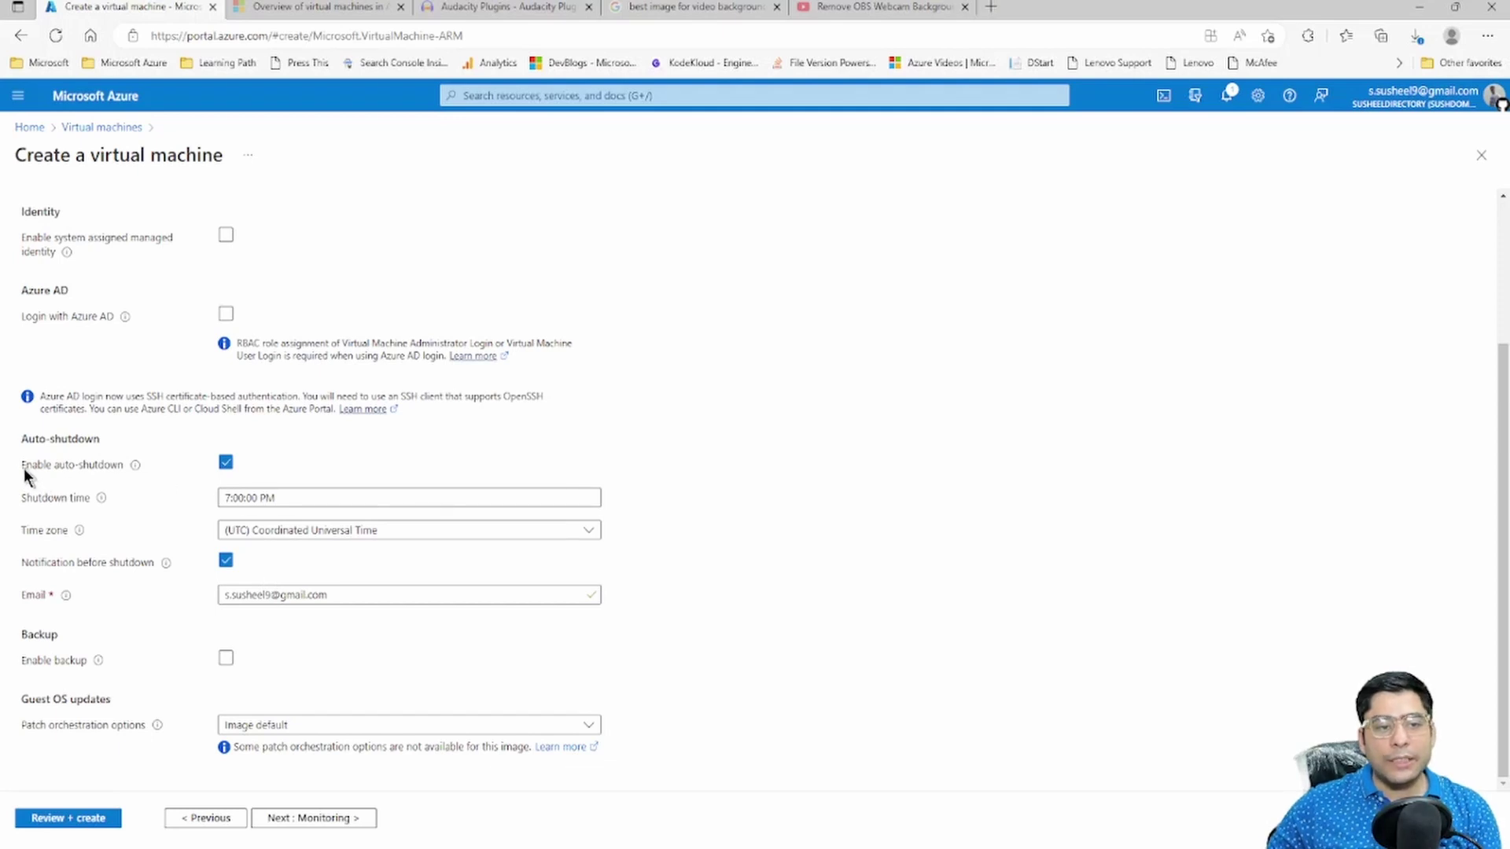
mouse_move(124, 475)
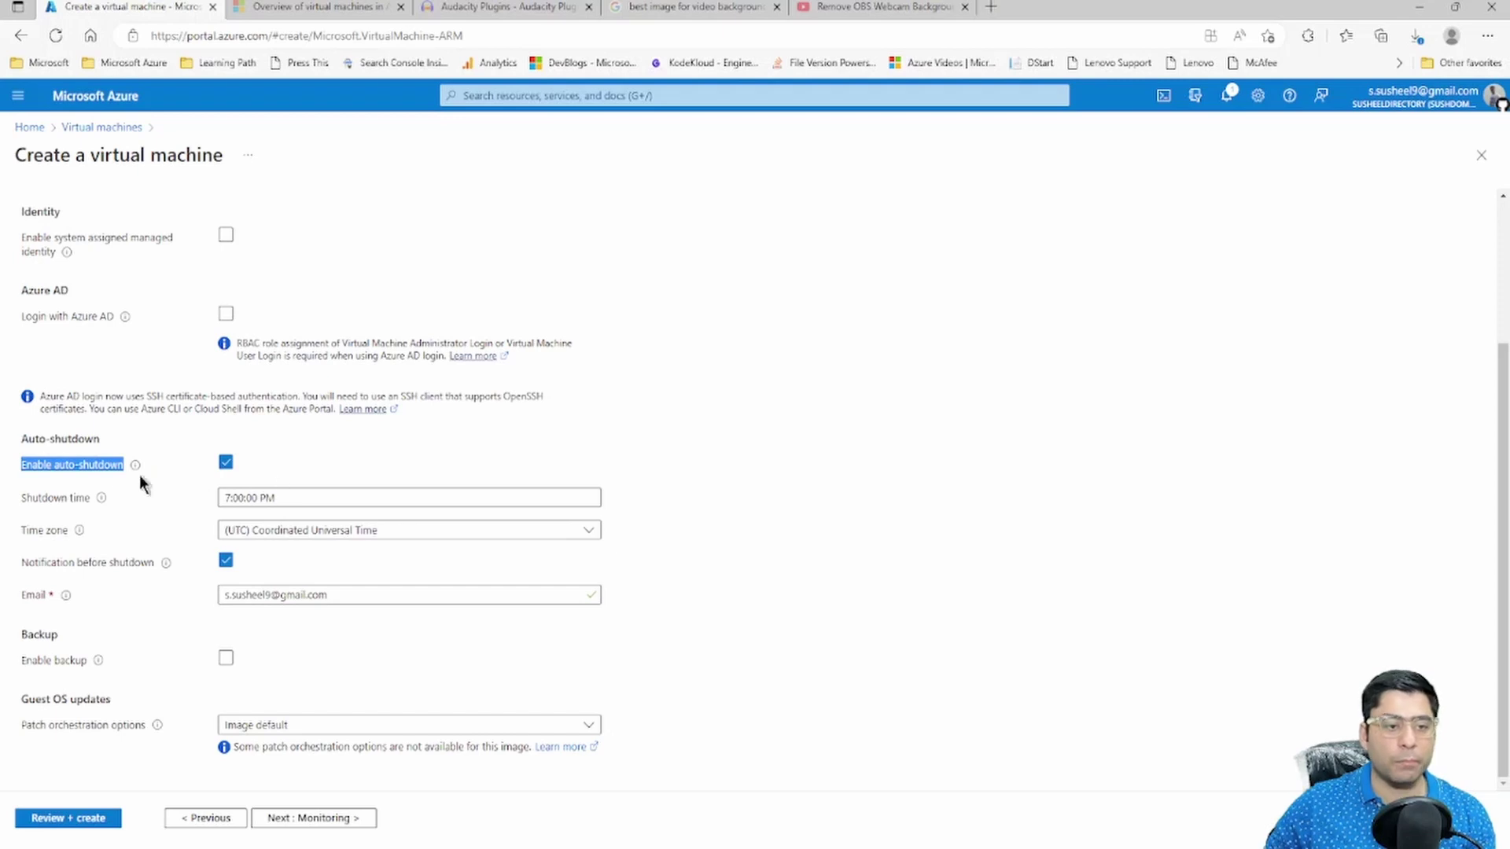
left_click(56, 466)
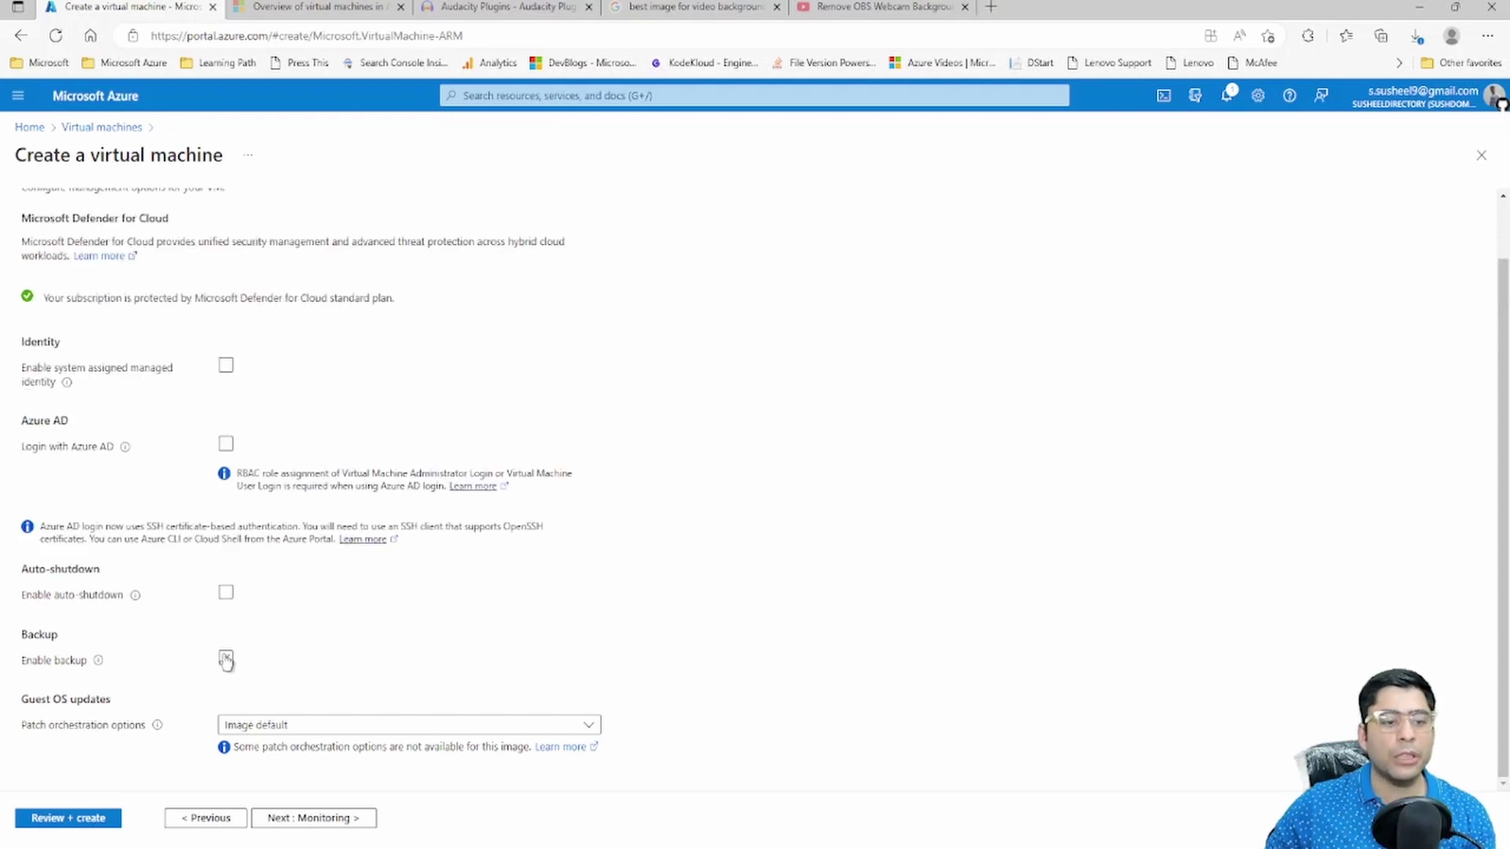
left_click(226, 591)
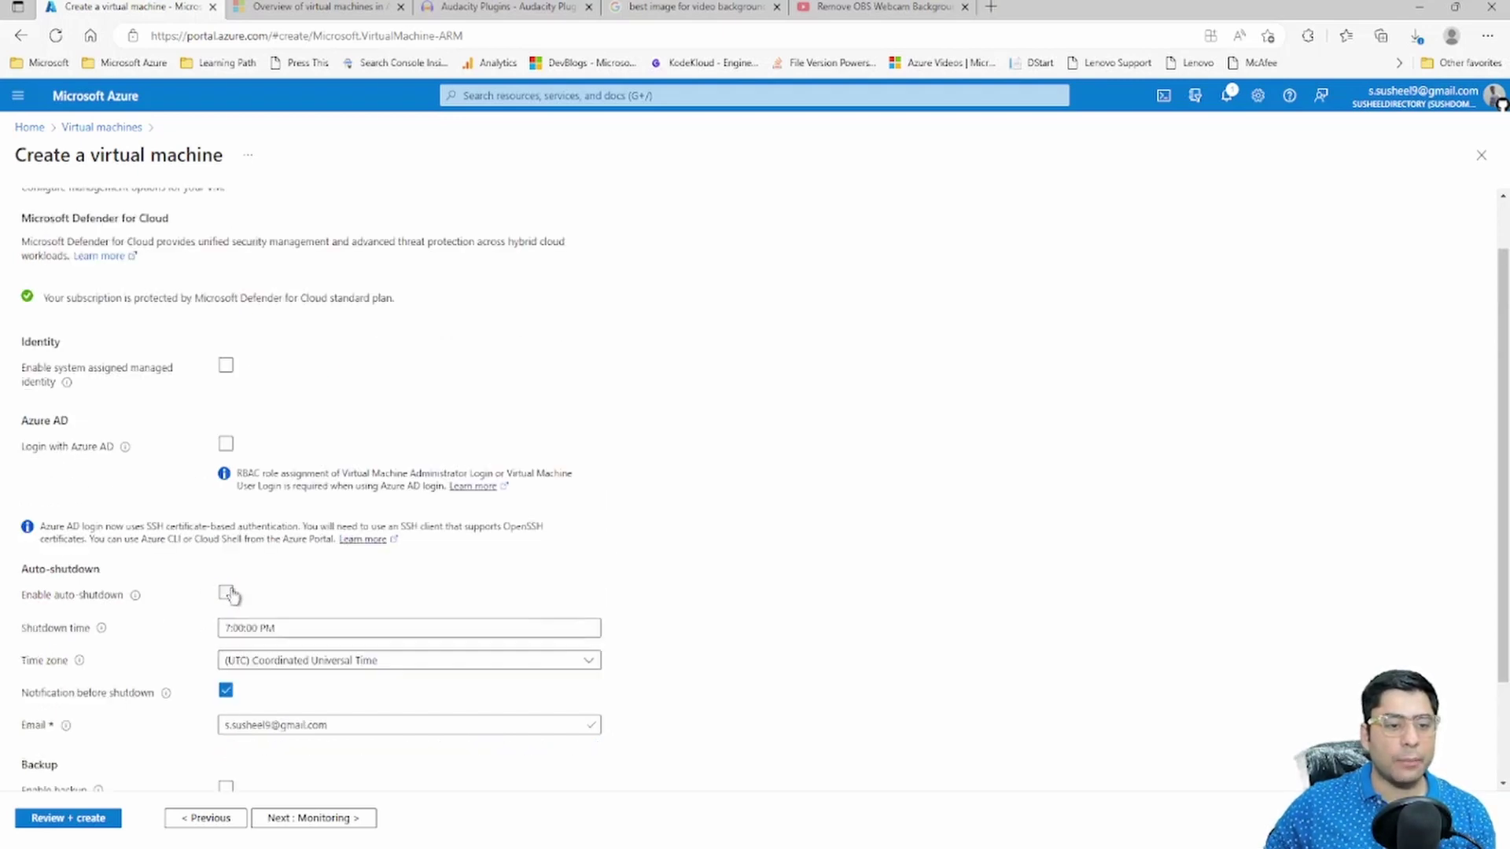
scroll(228, 590, "down", 3)
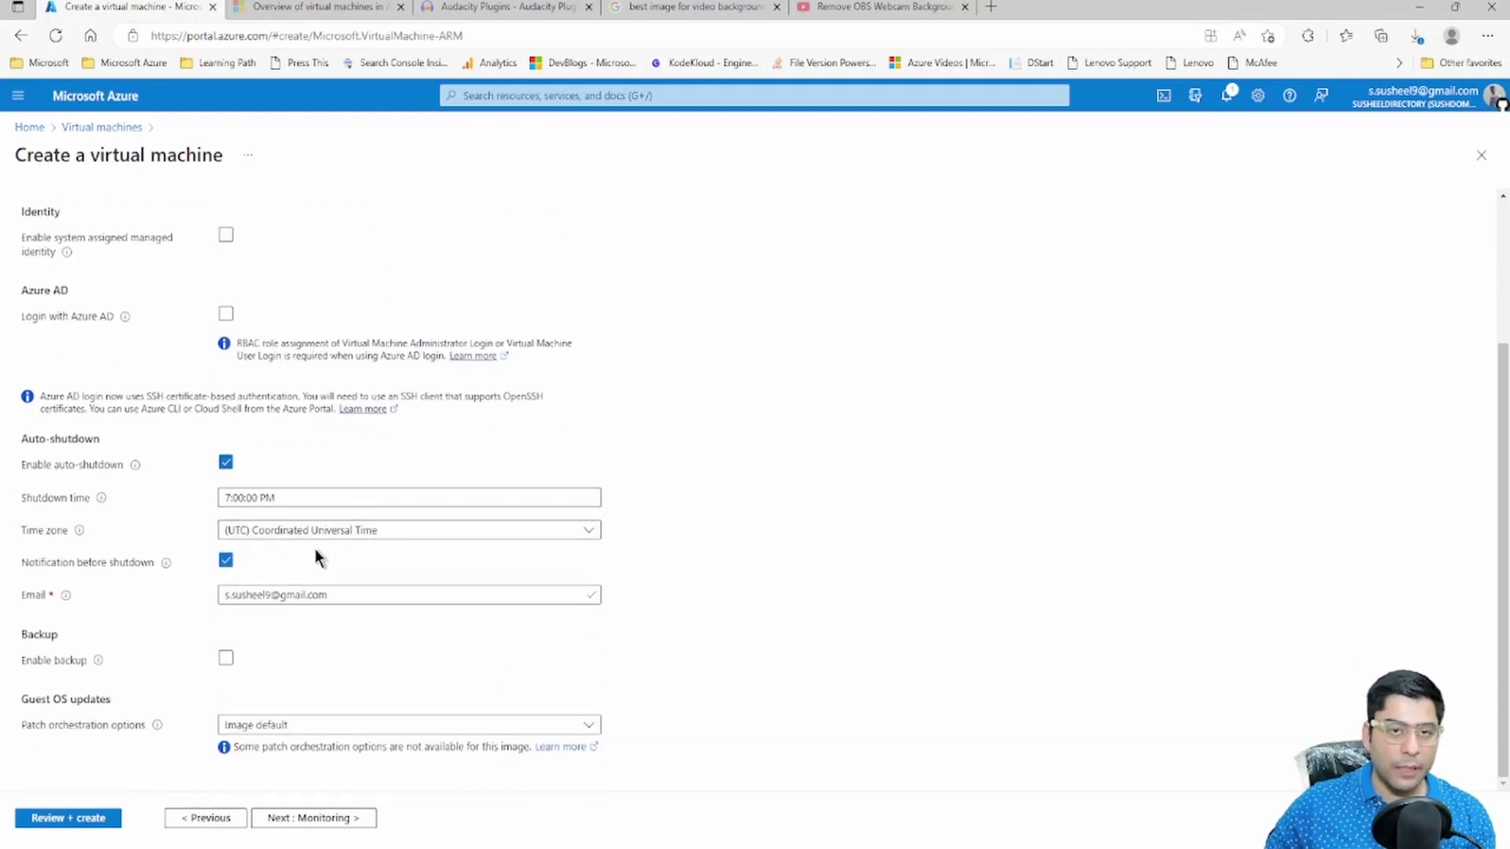
left_click_drag(313, 595, 252, 598)
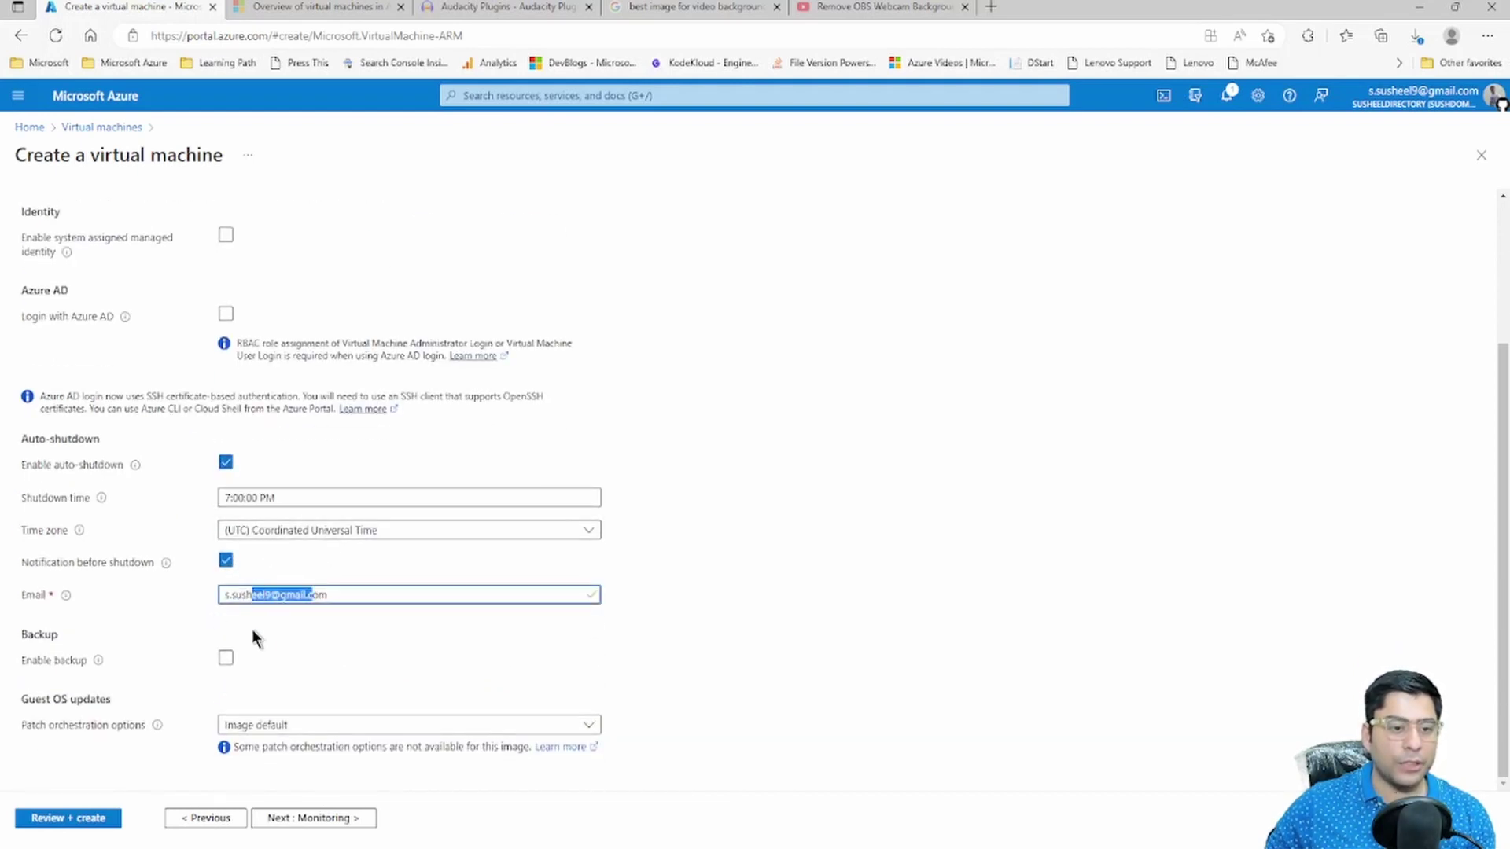
left_click(226, 659)
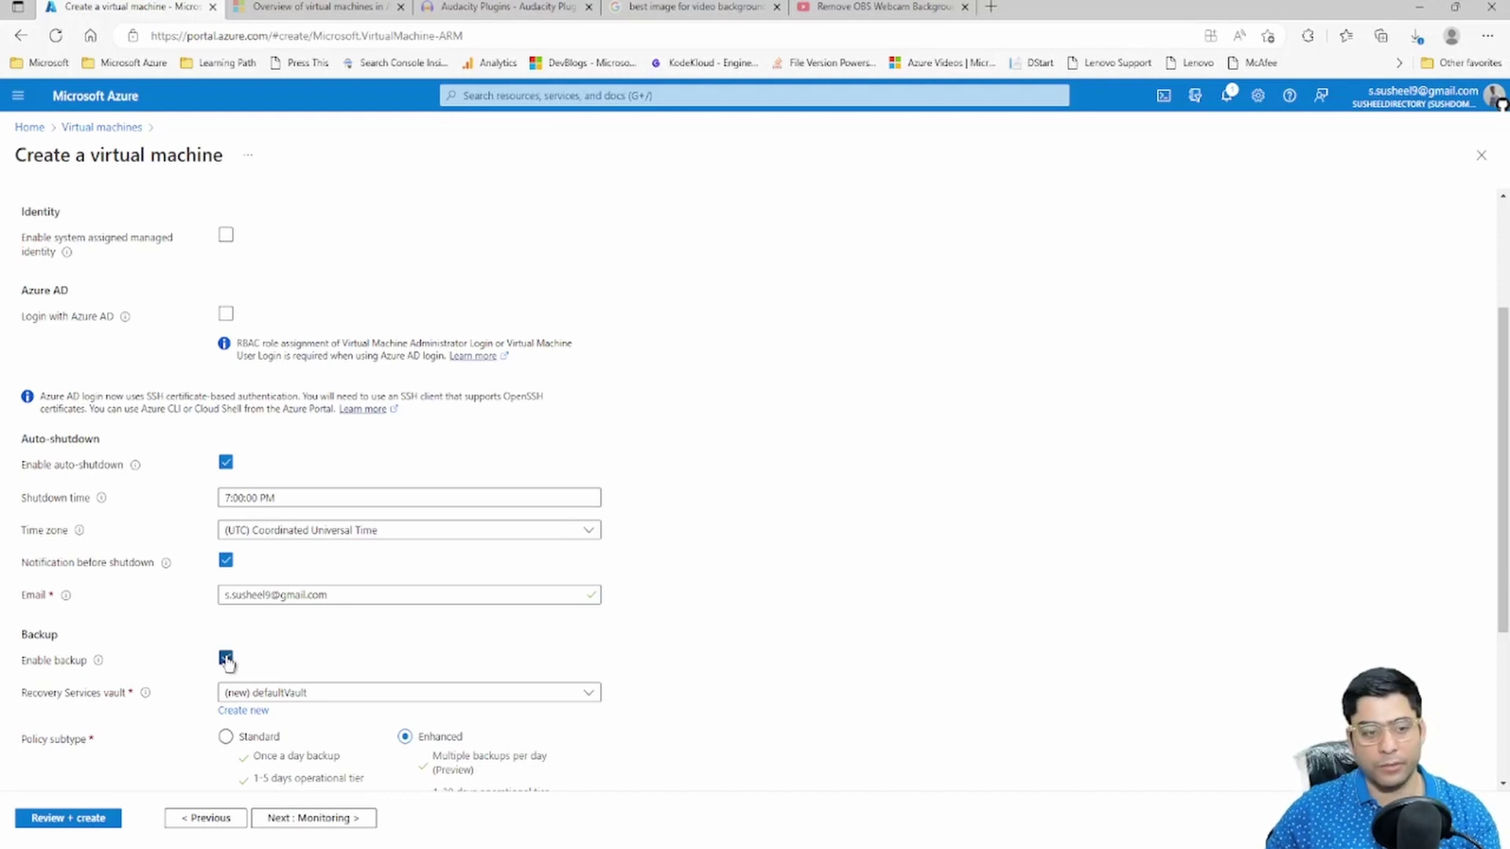
left_click(226, 659)
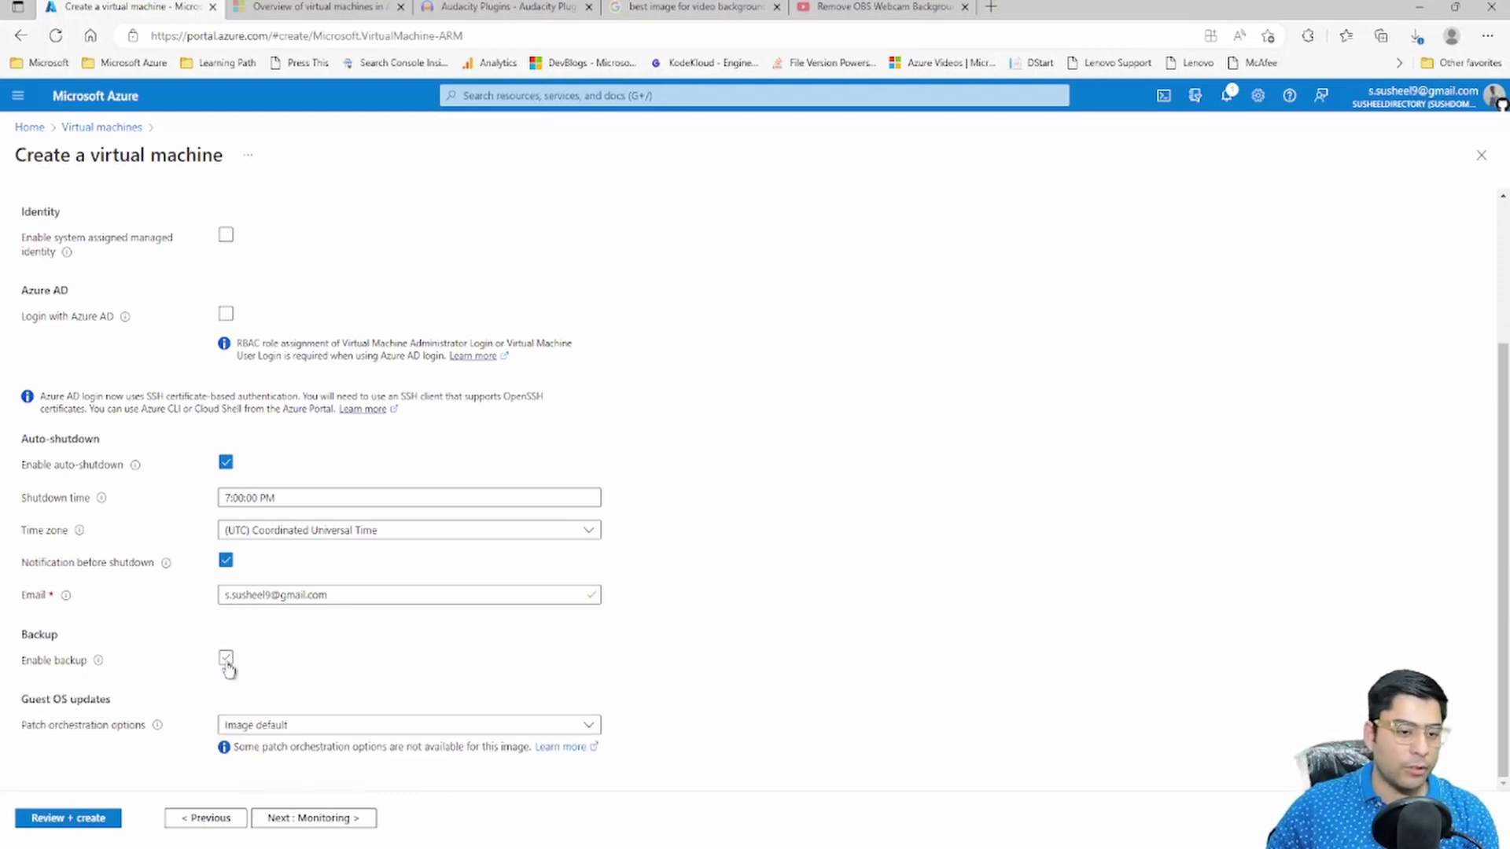
Proceed to the monitoring settings and look at the recommended alert rules setup, leaving the alert rules disabled
left_click(311, 816)
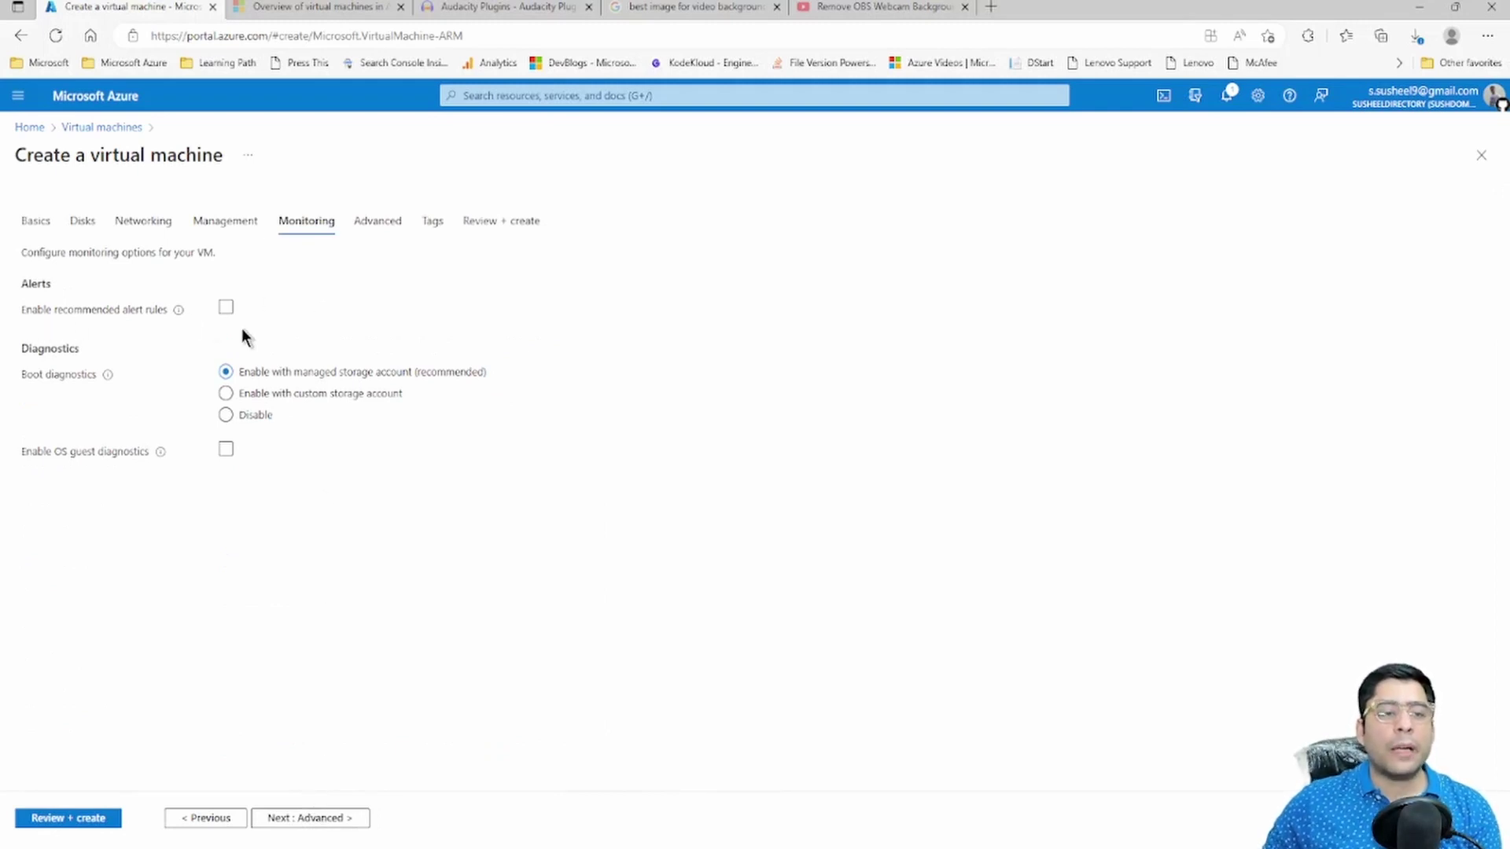
left_click(226, 308)
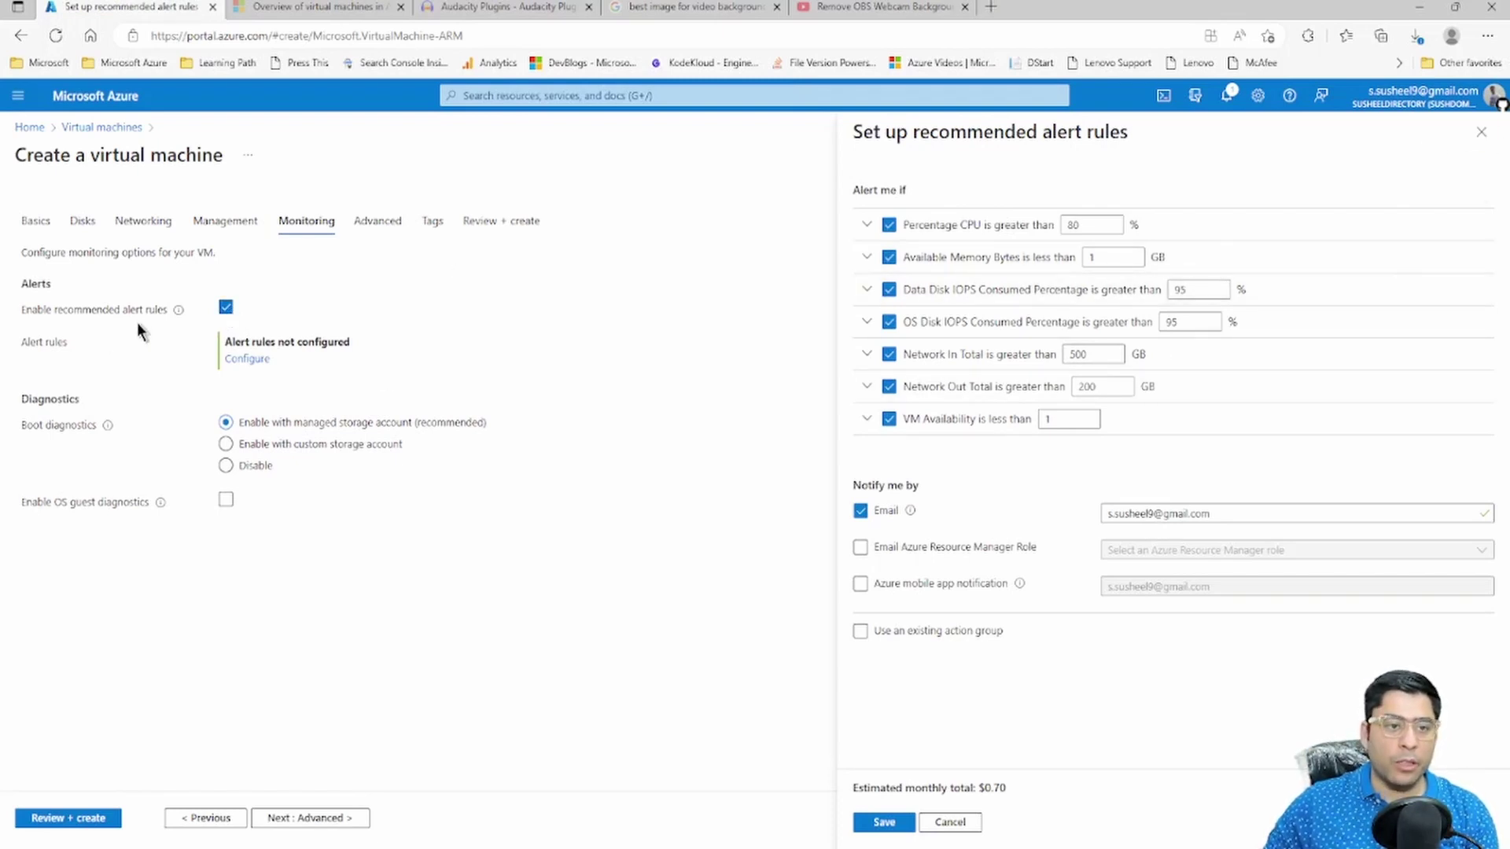
left_click_drag(242, 341, 284, 341)
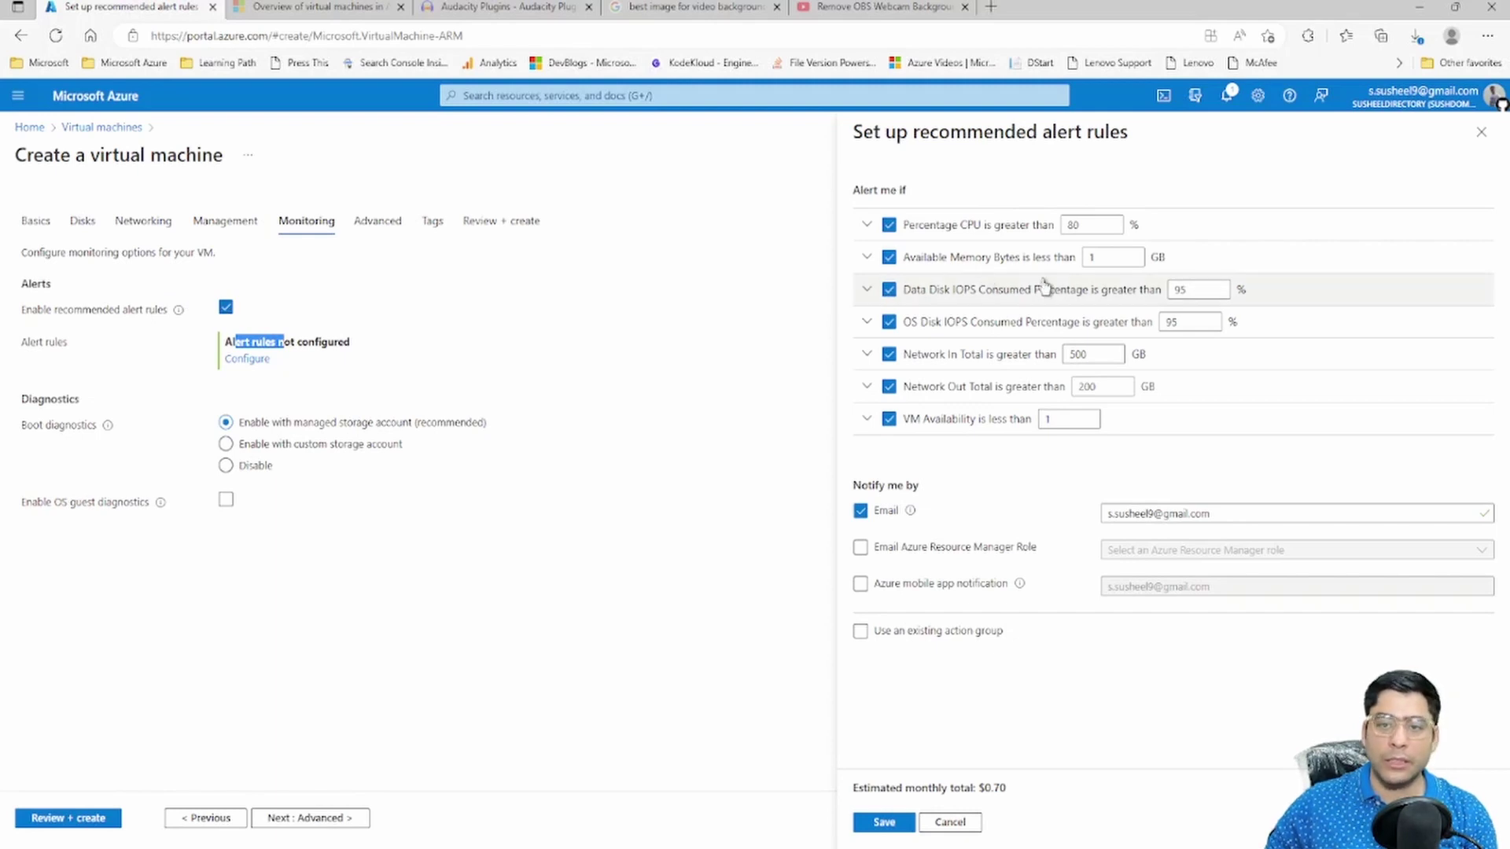
left_click(225, 307)
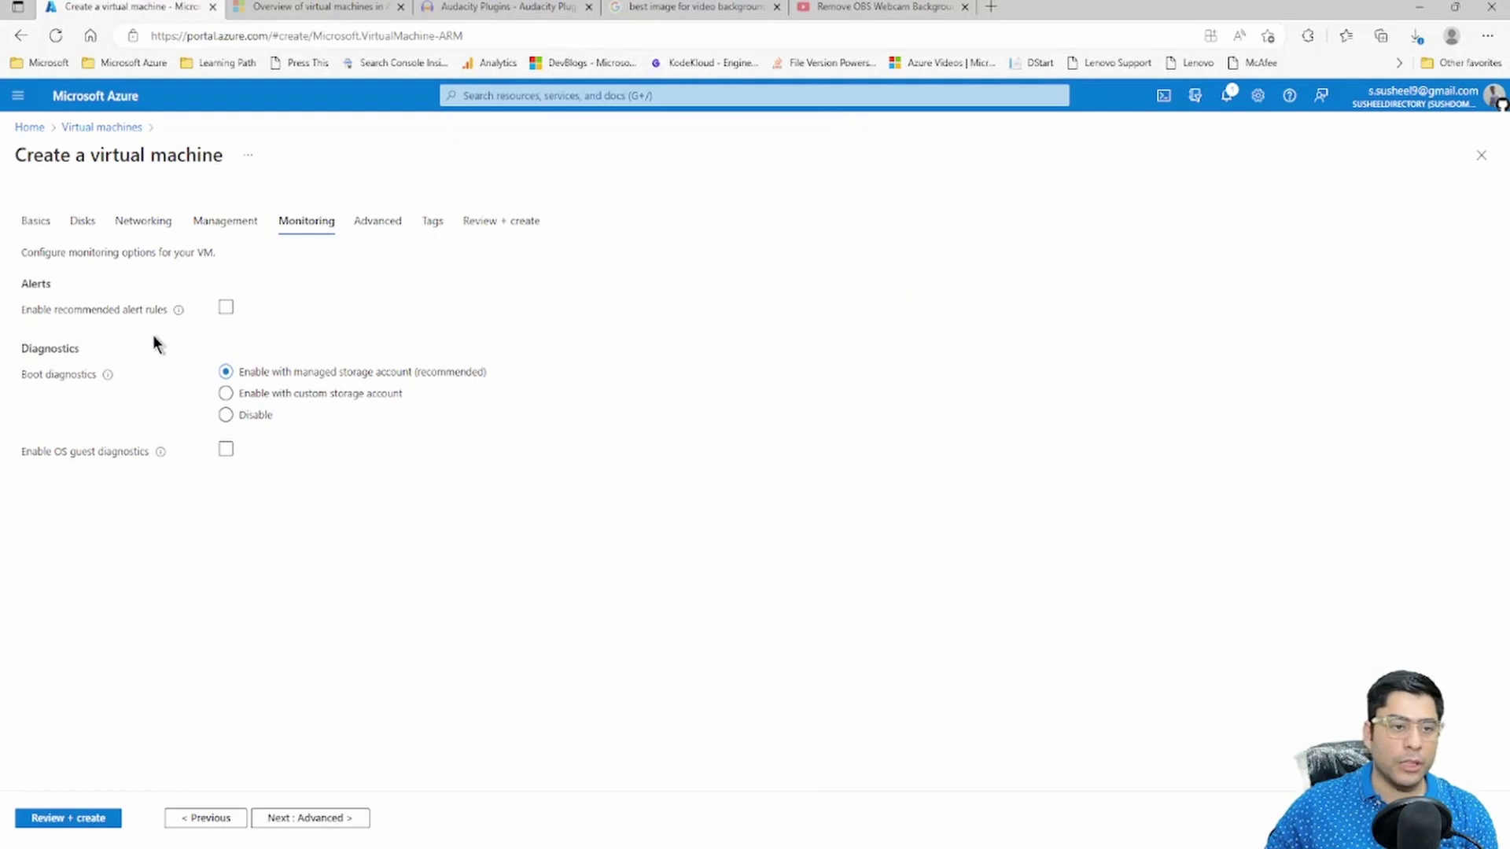
Try the custom storage account and Disable options for boot diagnostics, and return to Enable with managed storage account (recommended)
left_click_drag(34, 376, 82, 379)
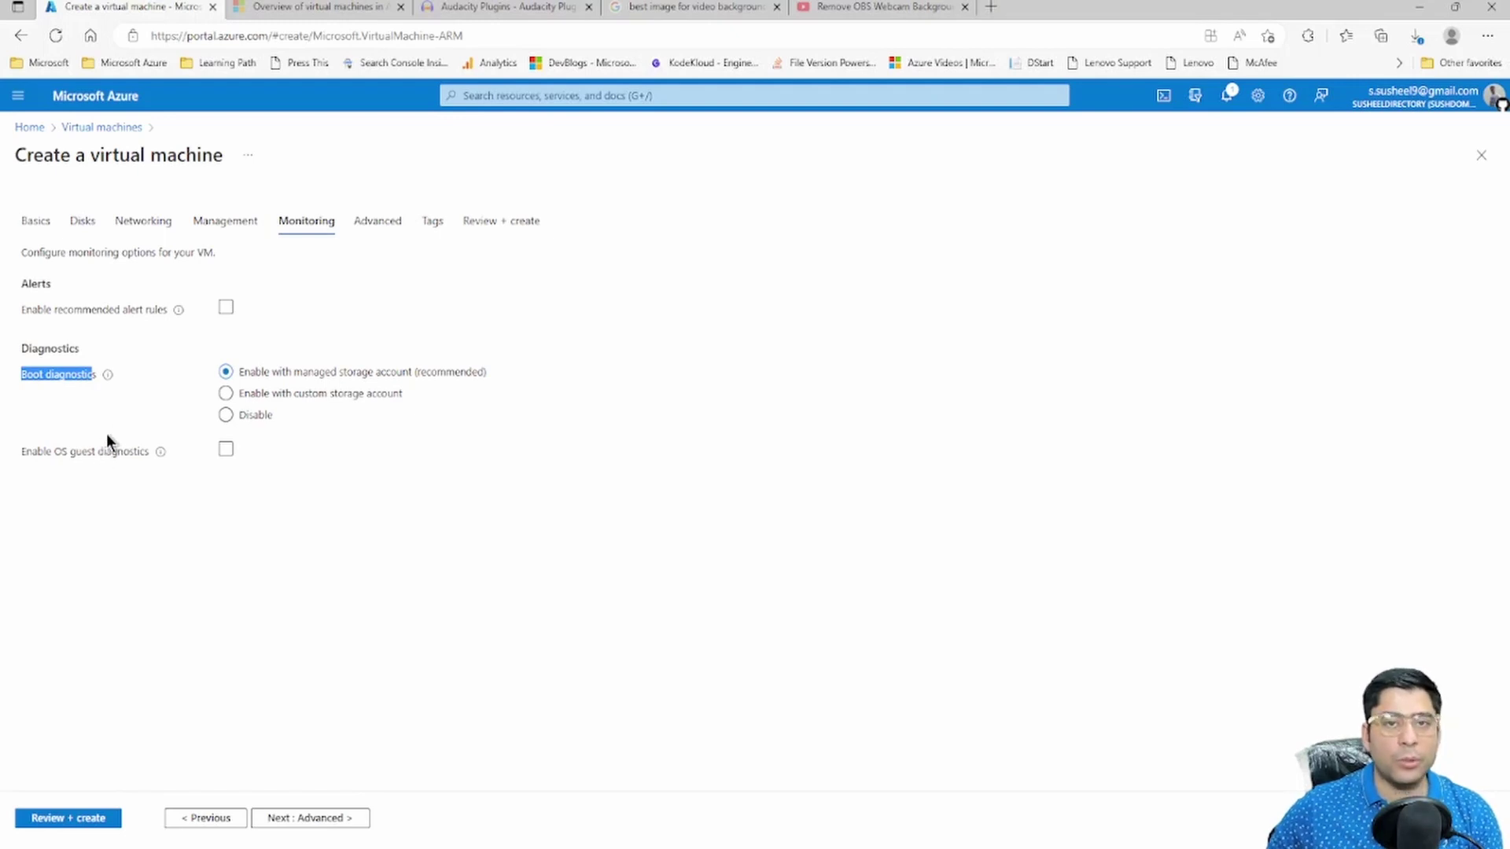
mouse_move(104, 376)
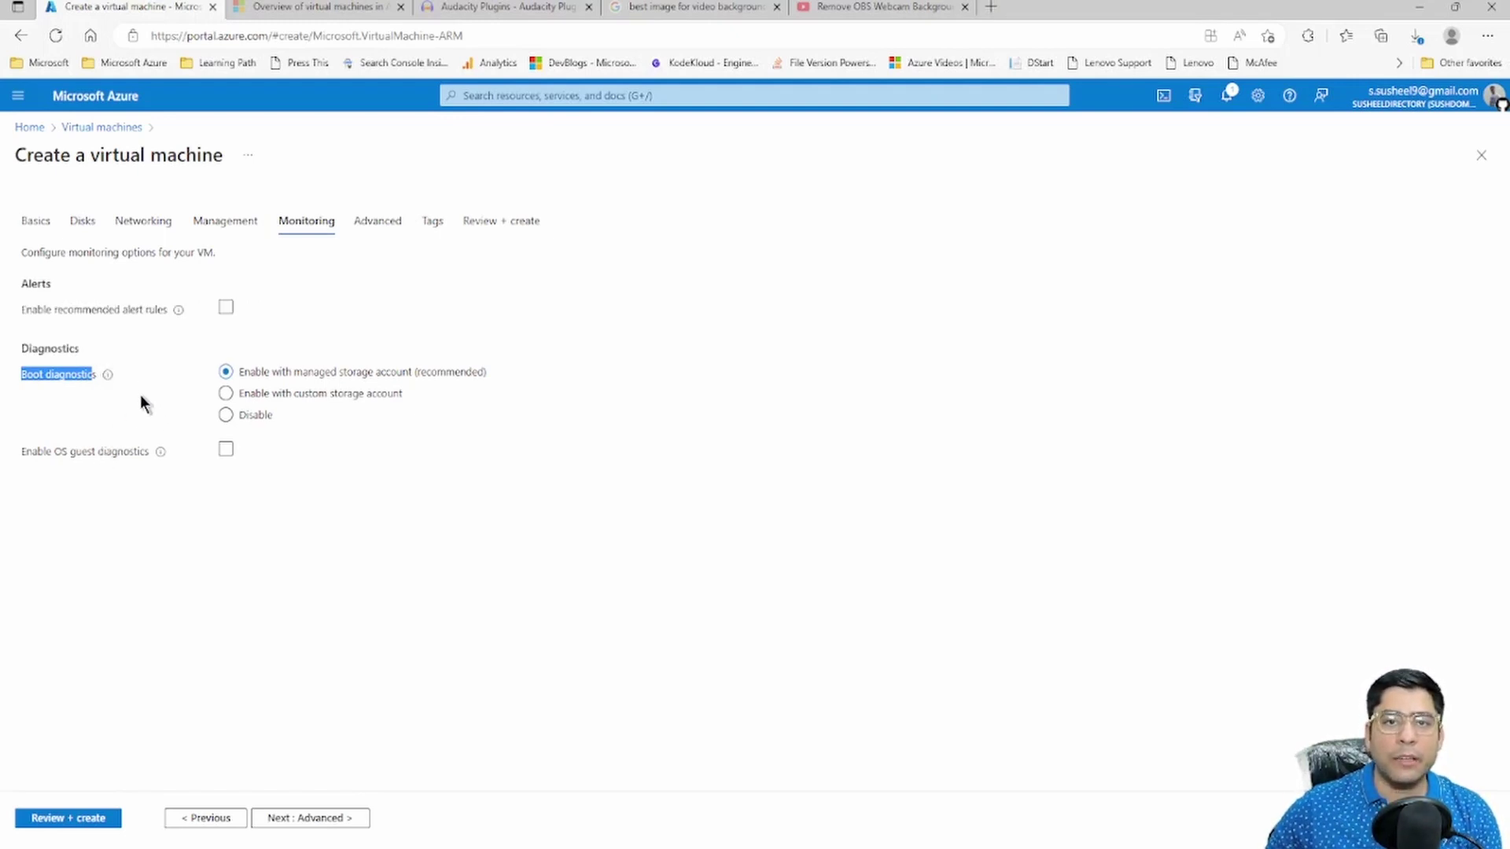
left_click_drag(324, 373, 433, 380)
left_click_drag(291, 394, 394, 401)
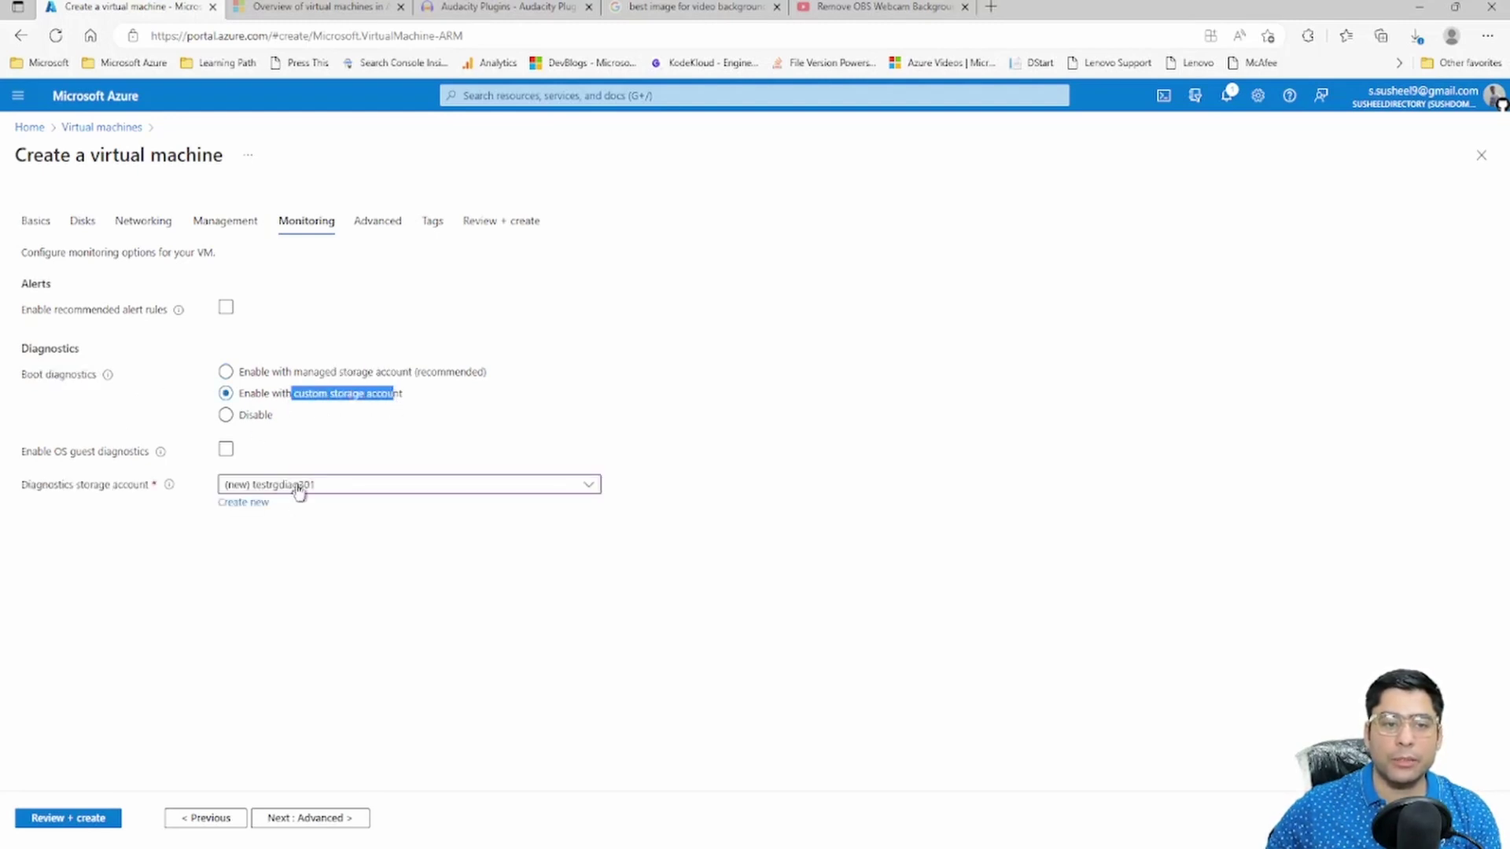
left_click(310, 375)
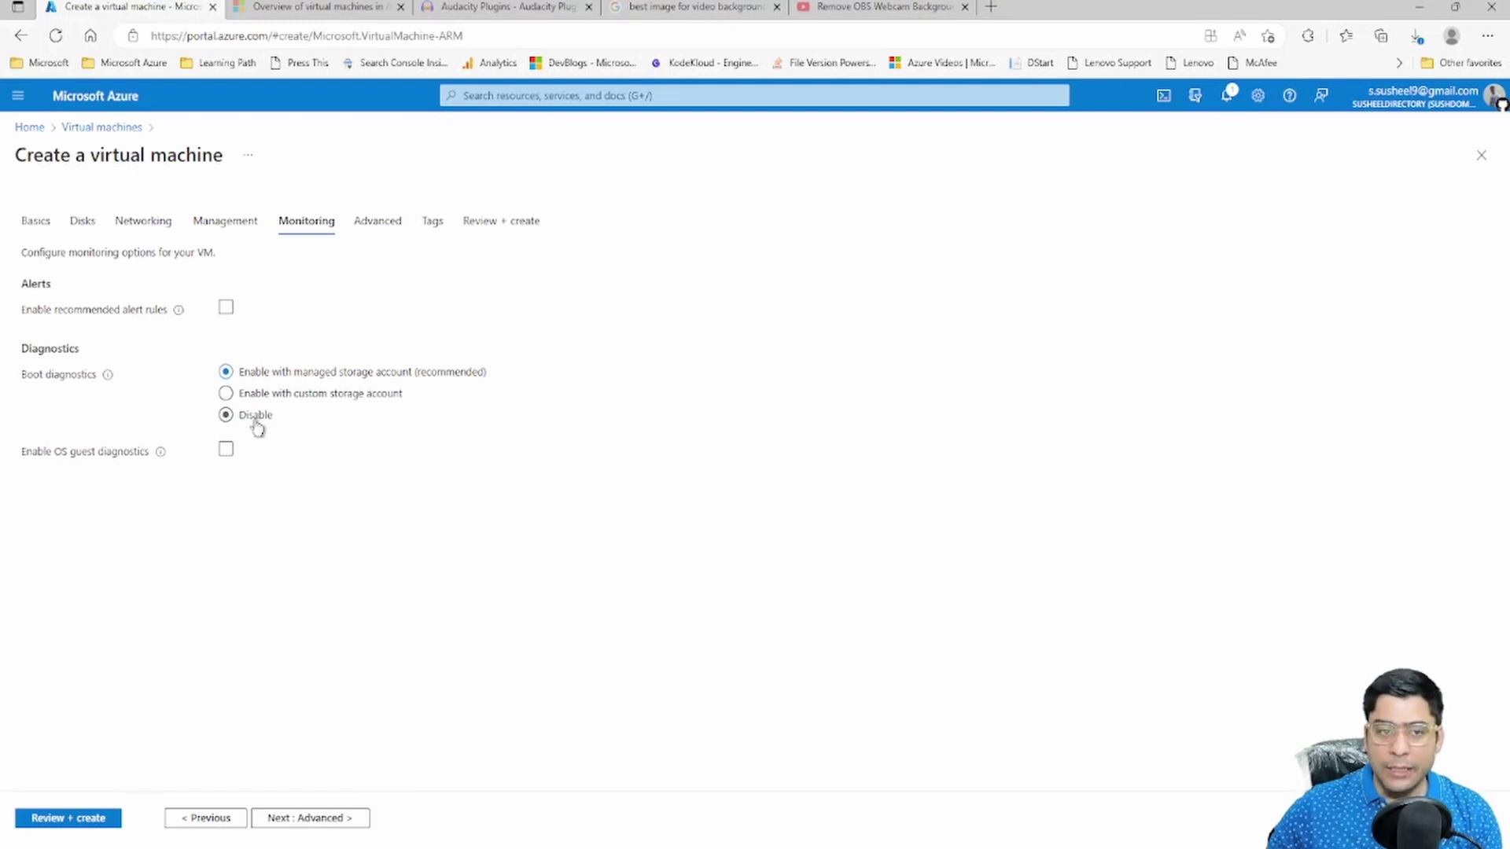
left_click_drag(286, 373, 404, 380)
left_click(304, 385)
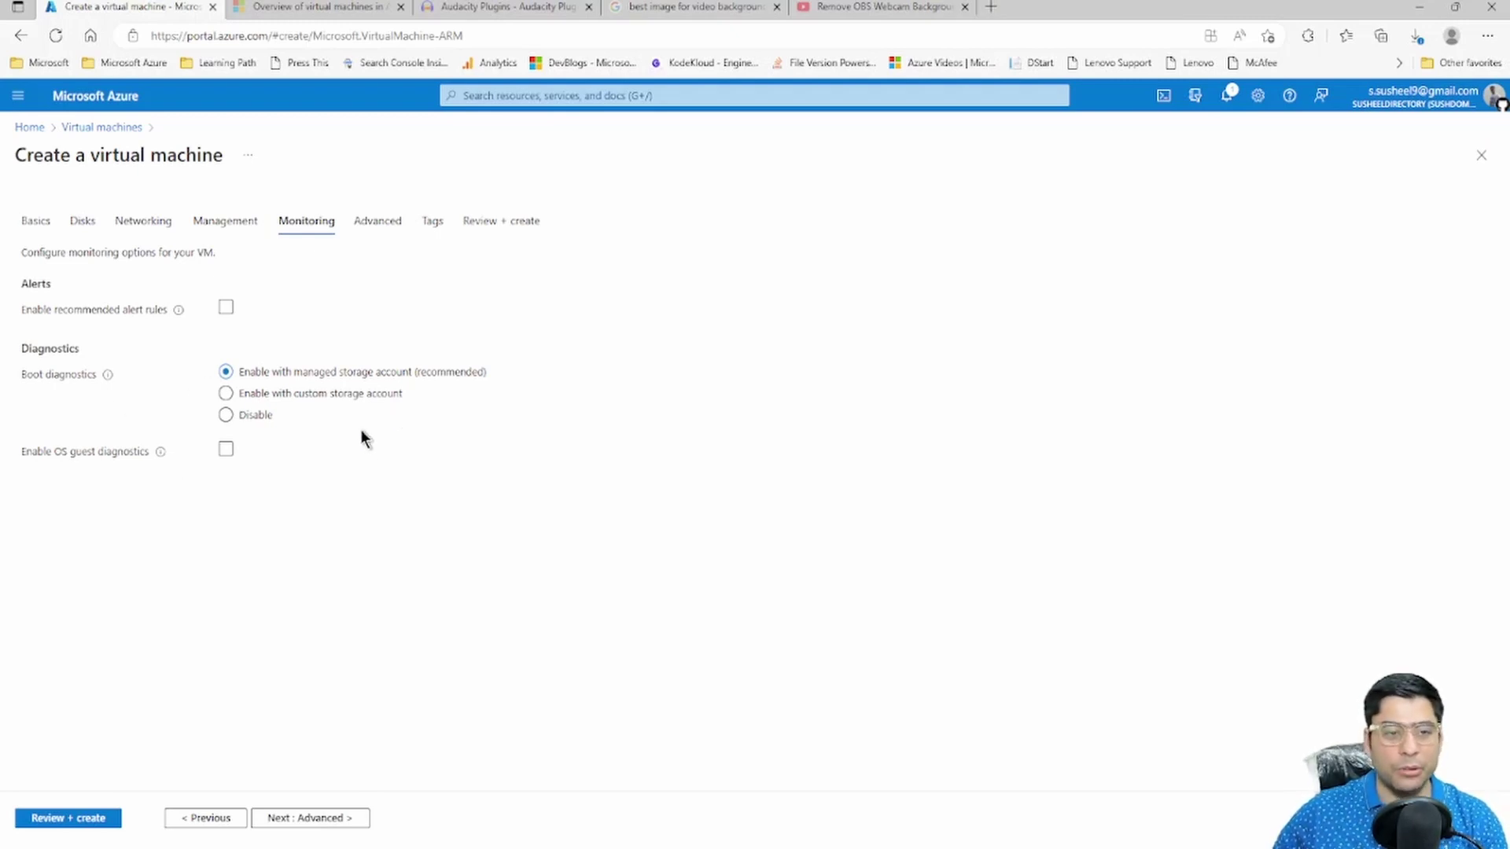
Proceed to the advanced settings and examine the extensions, custom data and cloud init, user data and NVMe performance sections
left_click(303, 820)
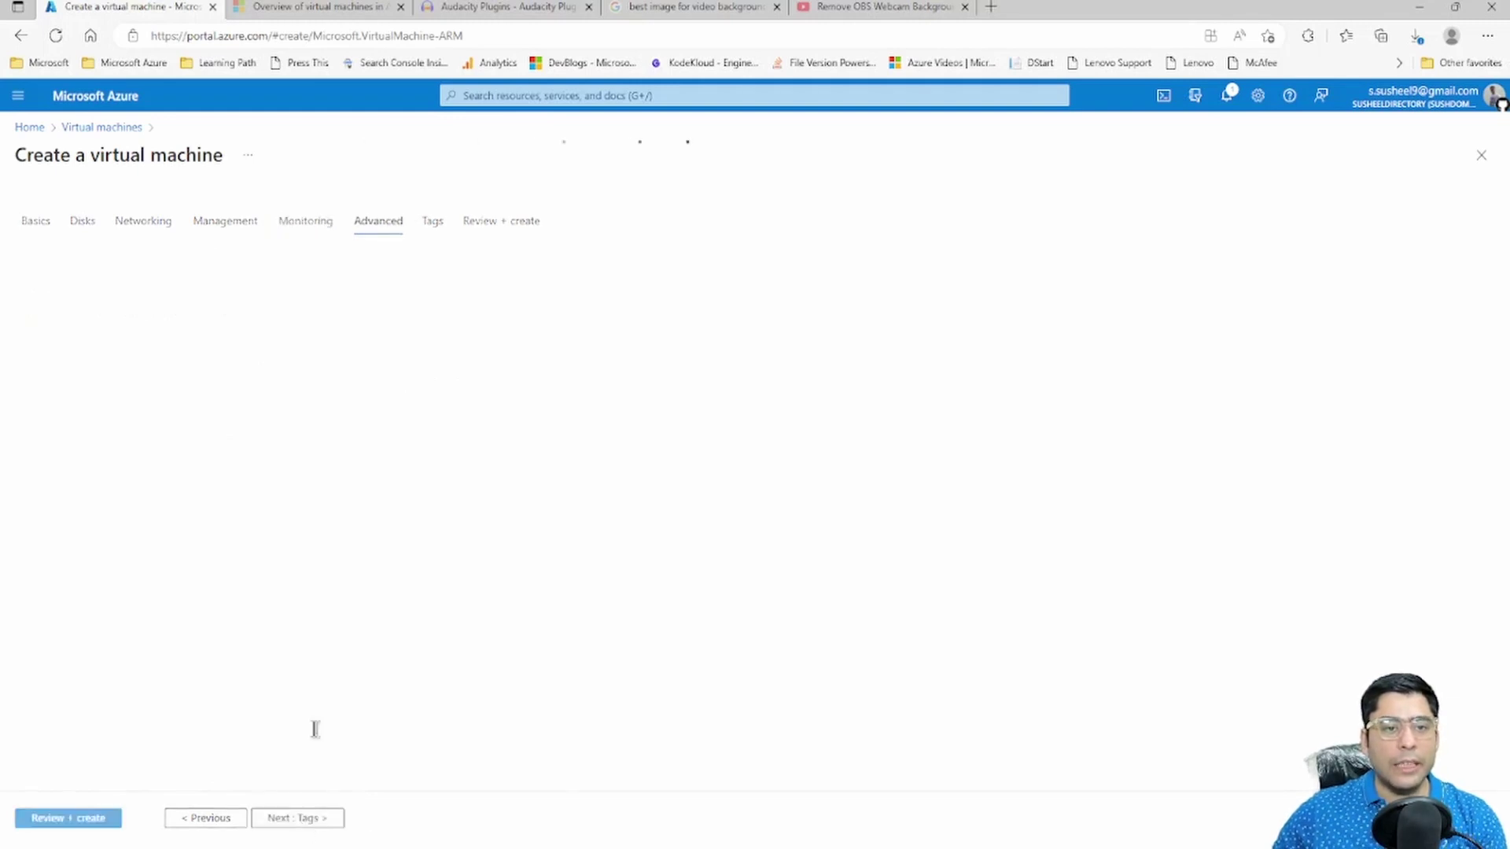
left_click_drag(115, 503, 167, 502)
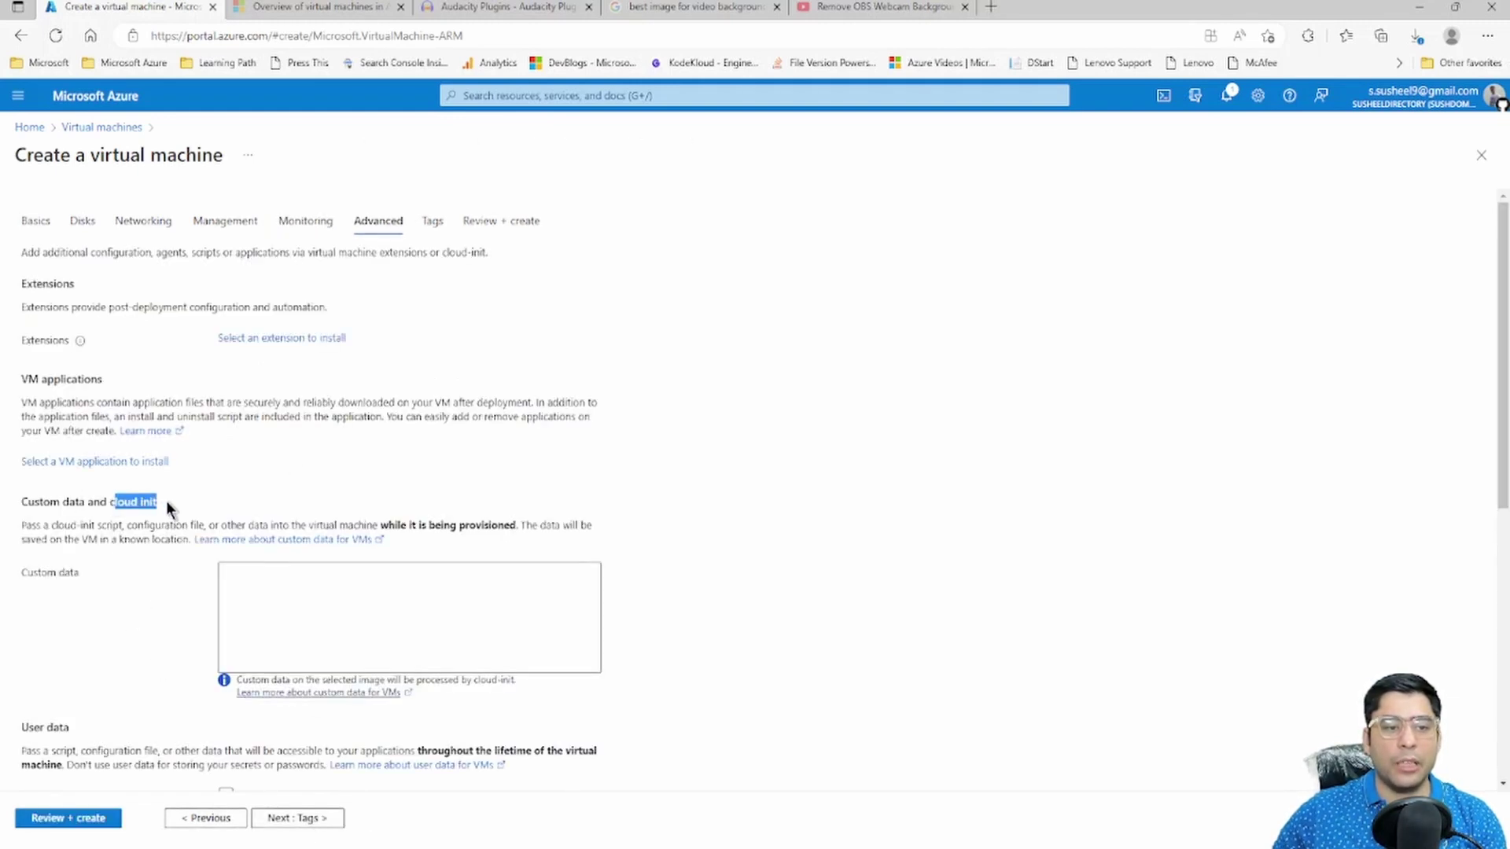
left_click_drag(32, 572, 92, 572)
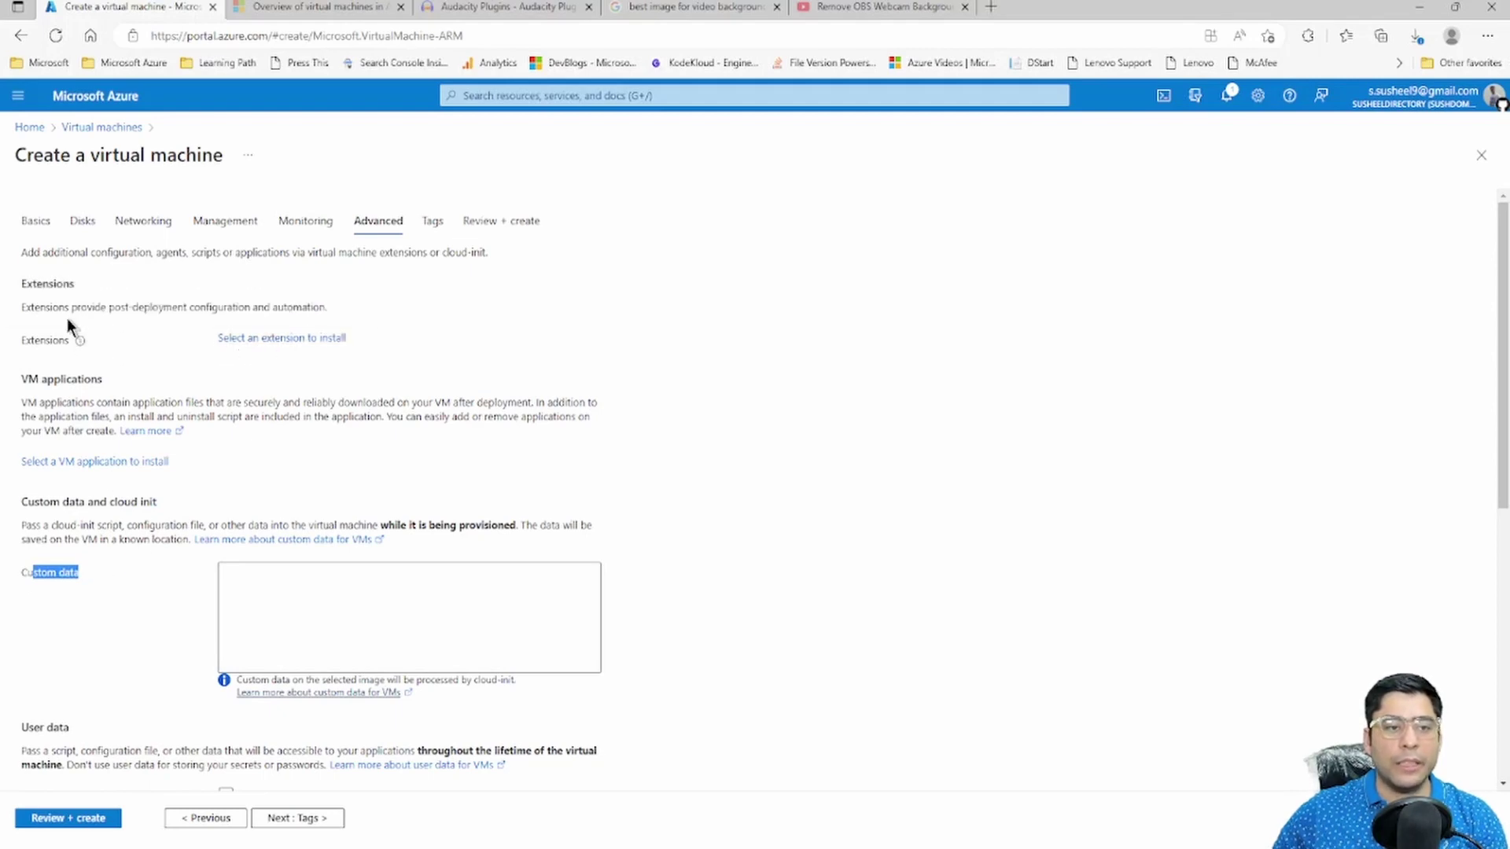
left_click_drag(43, 284, 75, 284)
scroll(126, 598, "down", 3)
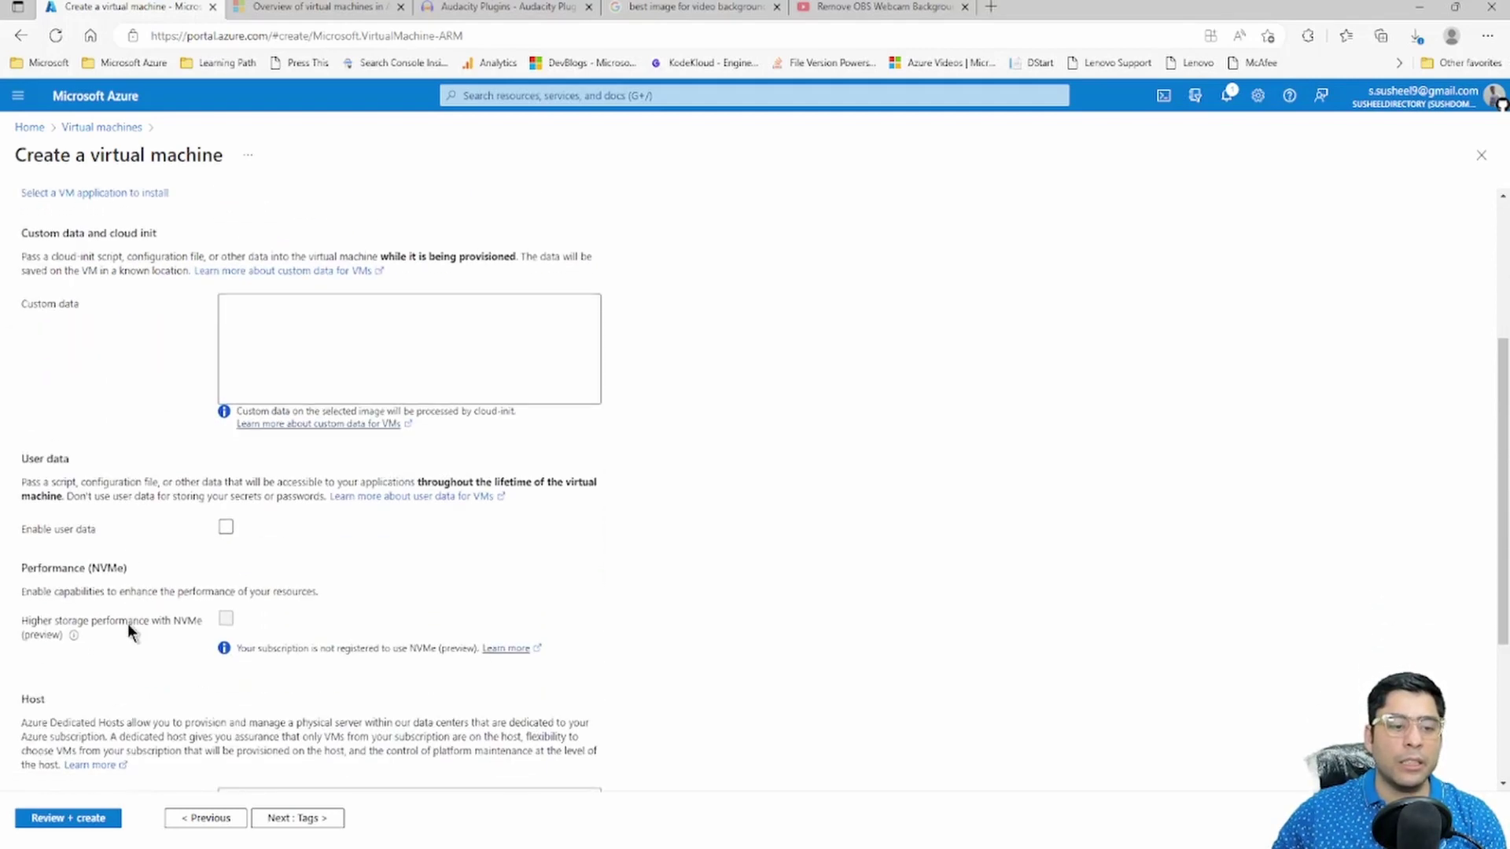
scroll(128, 625, "up", 3)
left_click_drag(20, 285, 49, 282)
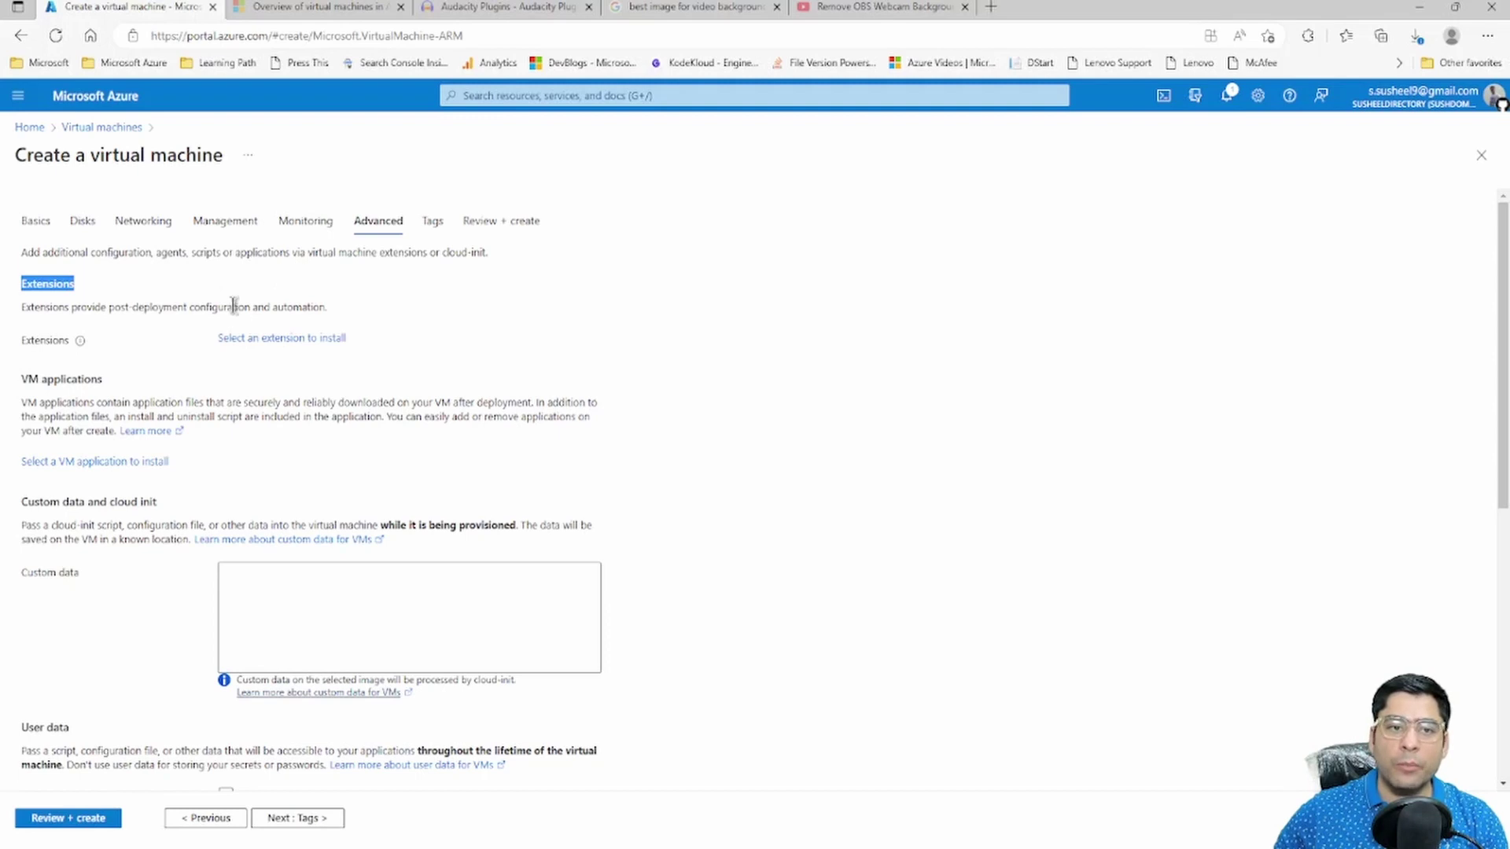
left_click_drag(189, 305, 252, 303)
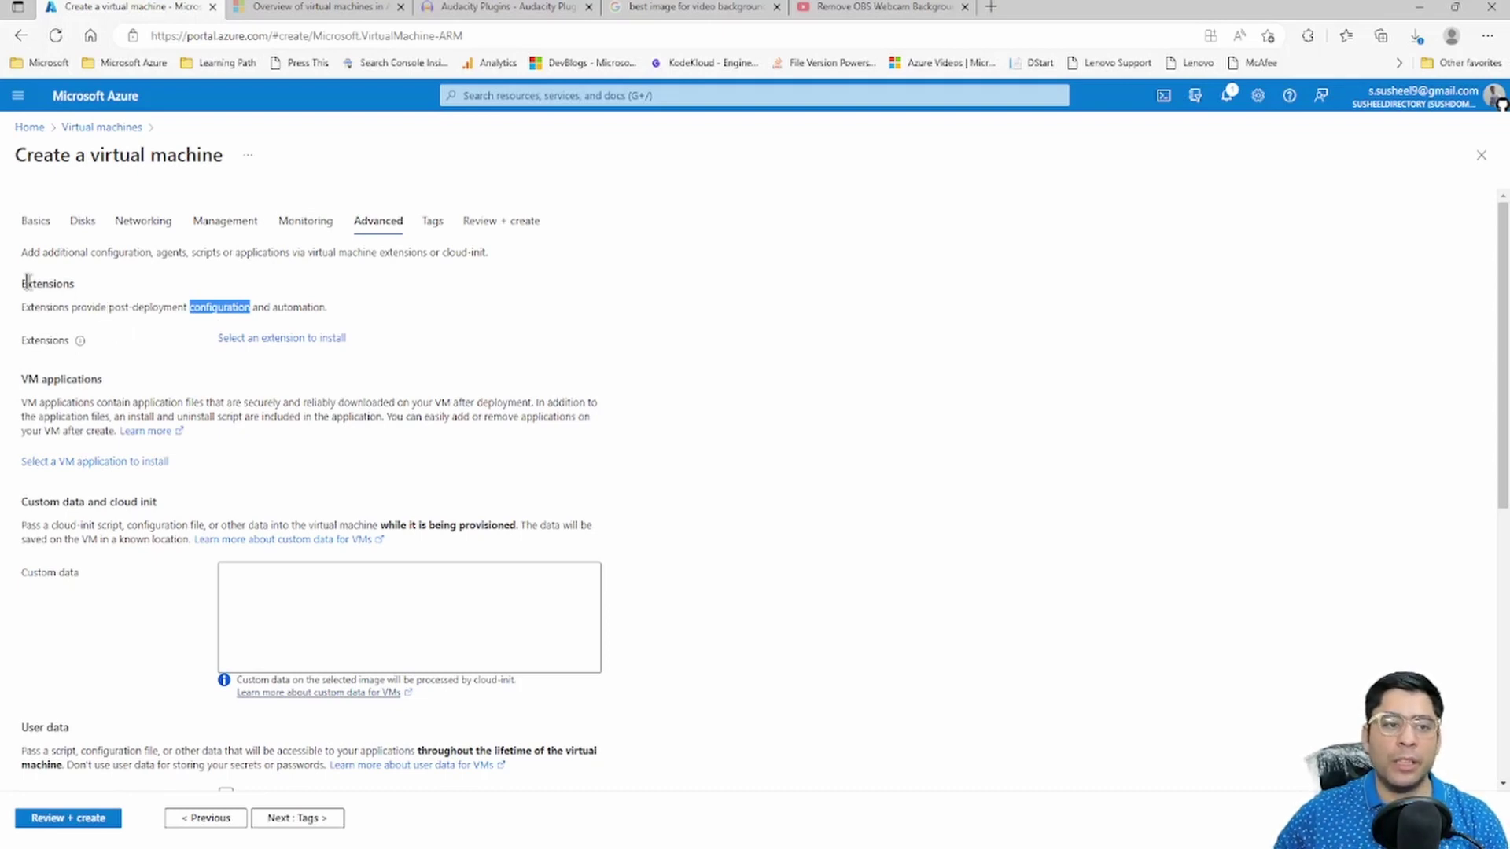
left_click_drag(24, 283, 107, 284)
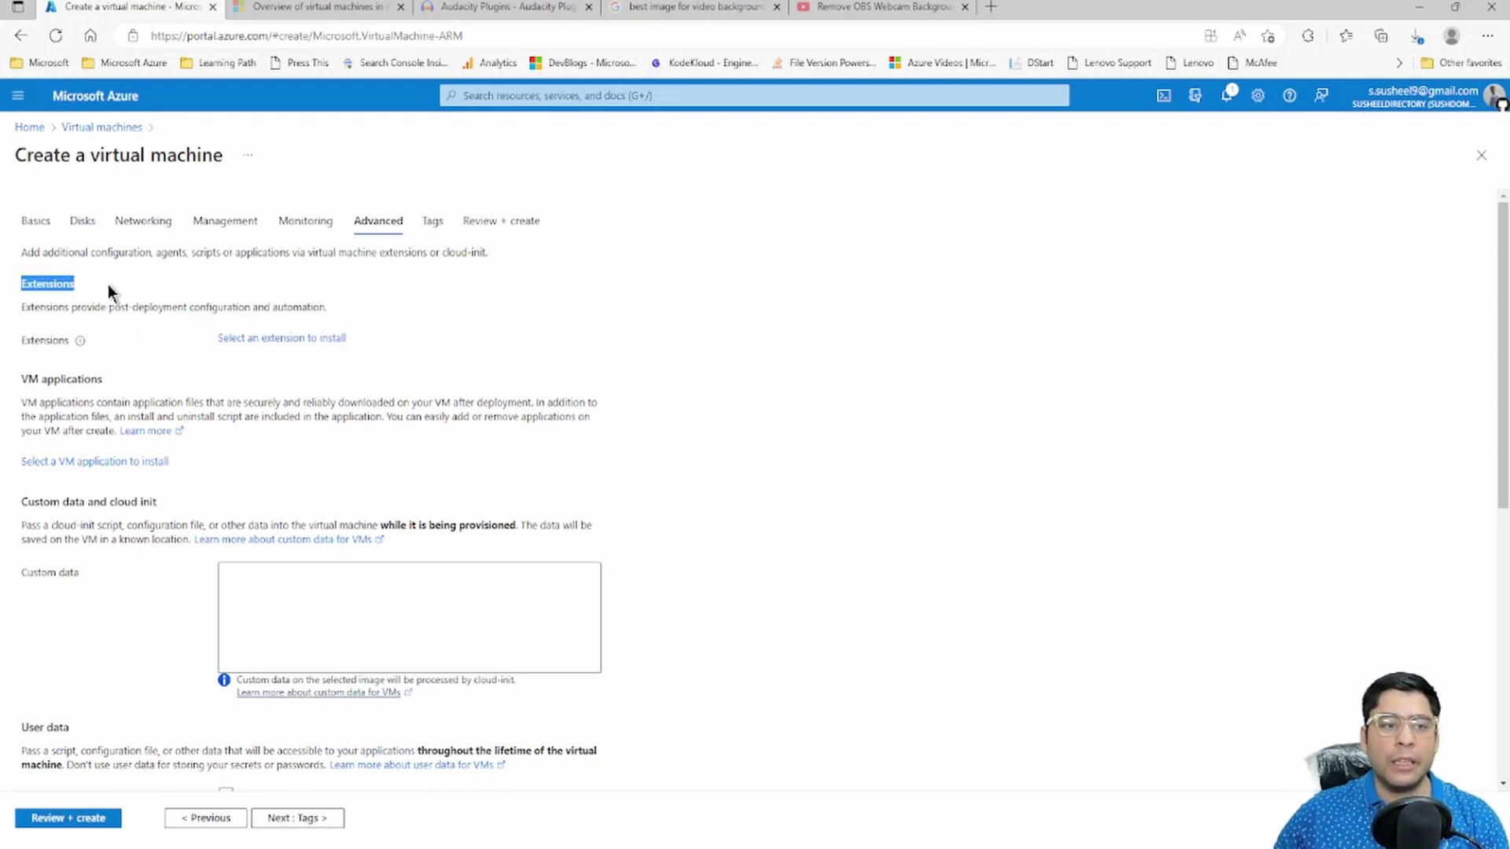
Browse the extensions available for installation, and examine the host, capacity reservations and proximity placement group sections of the advanced settings
left_click(303, 346)
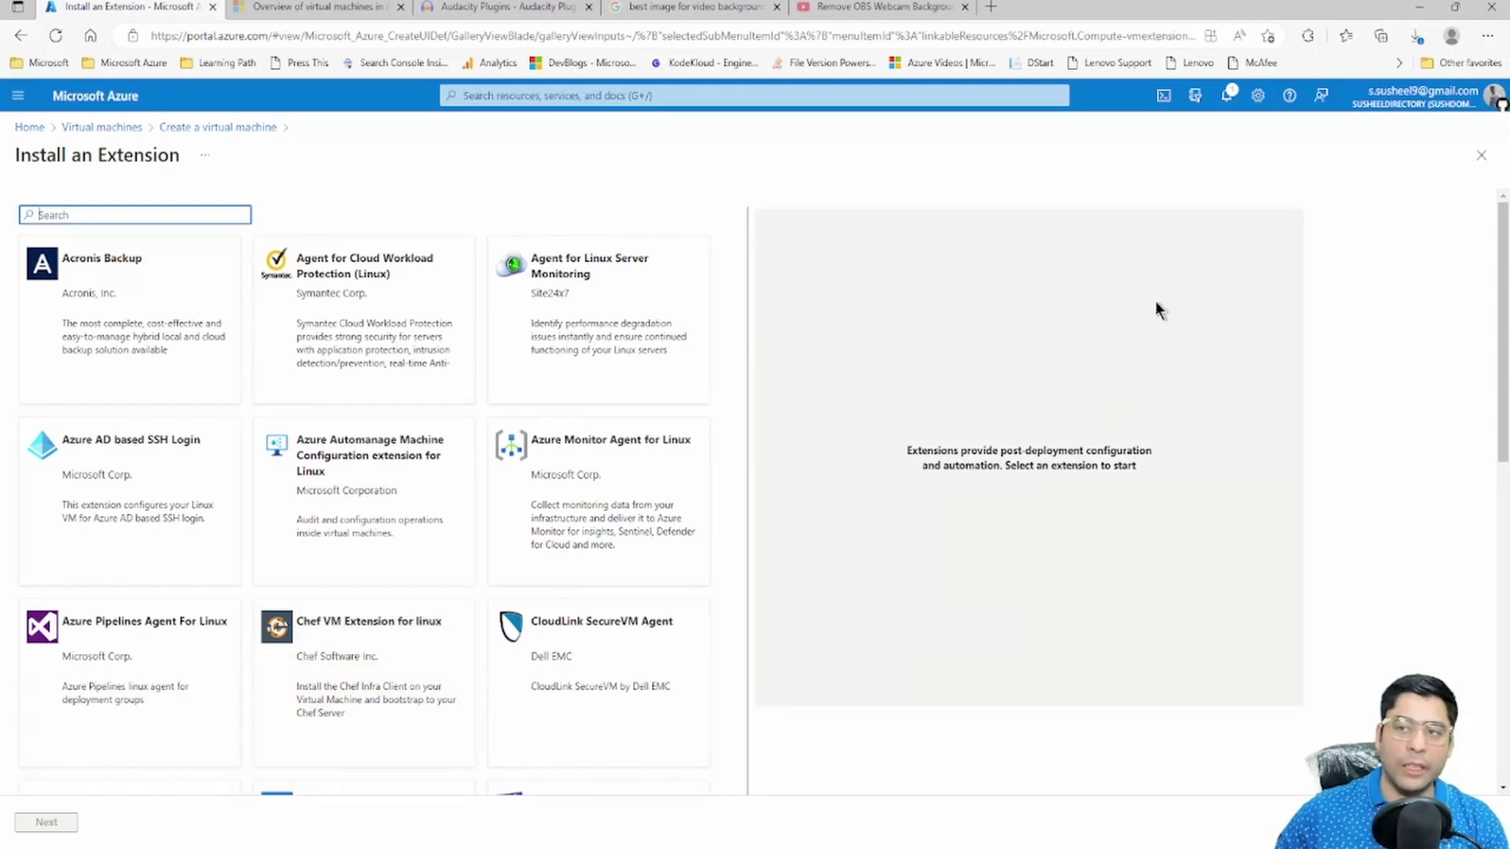
left_click(1480, 157)
scroll(236, 708, "down", 6)
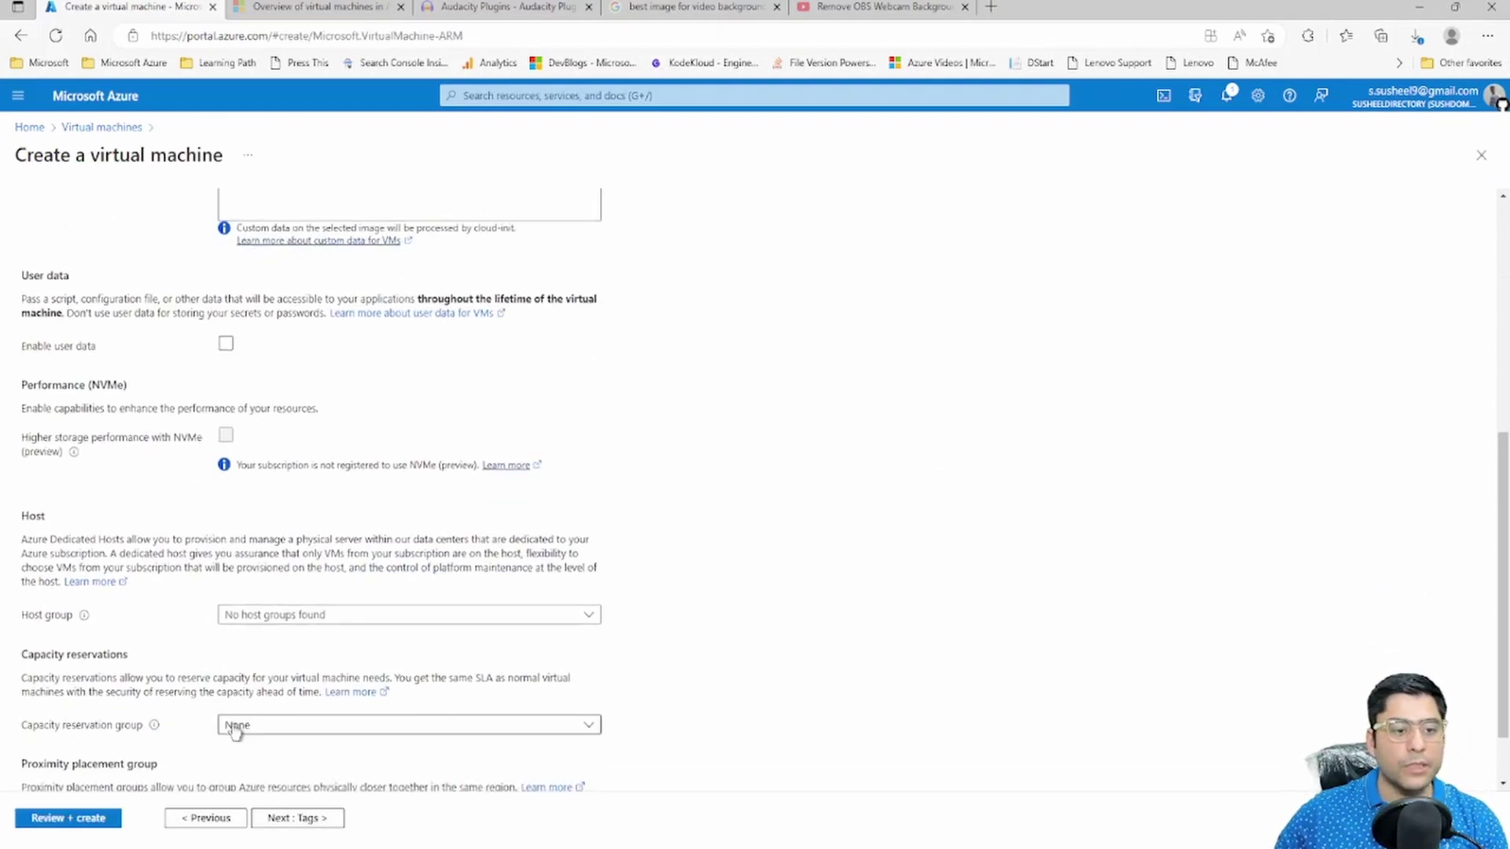
left_click_drag(24, 442, 149, 464)
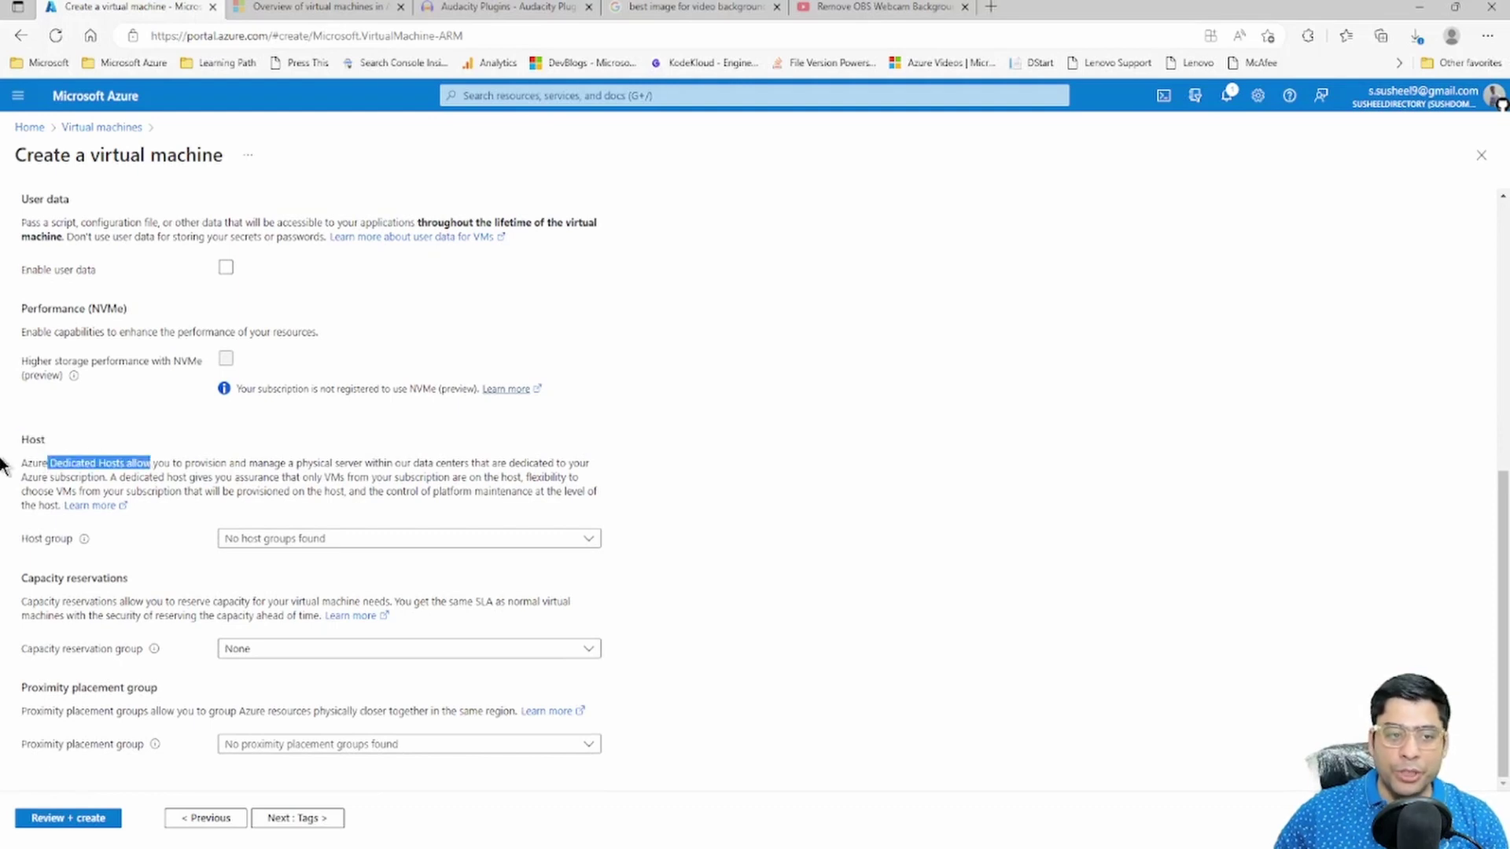
left_click_drag(47, 579, 171, 574)
left_click(279, 652)
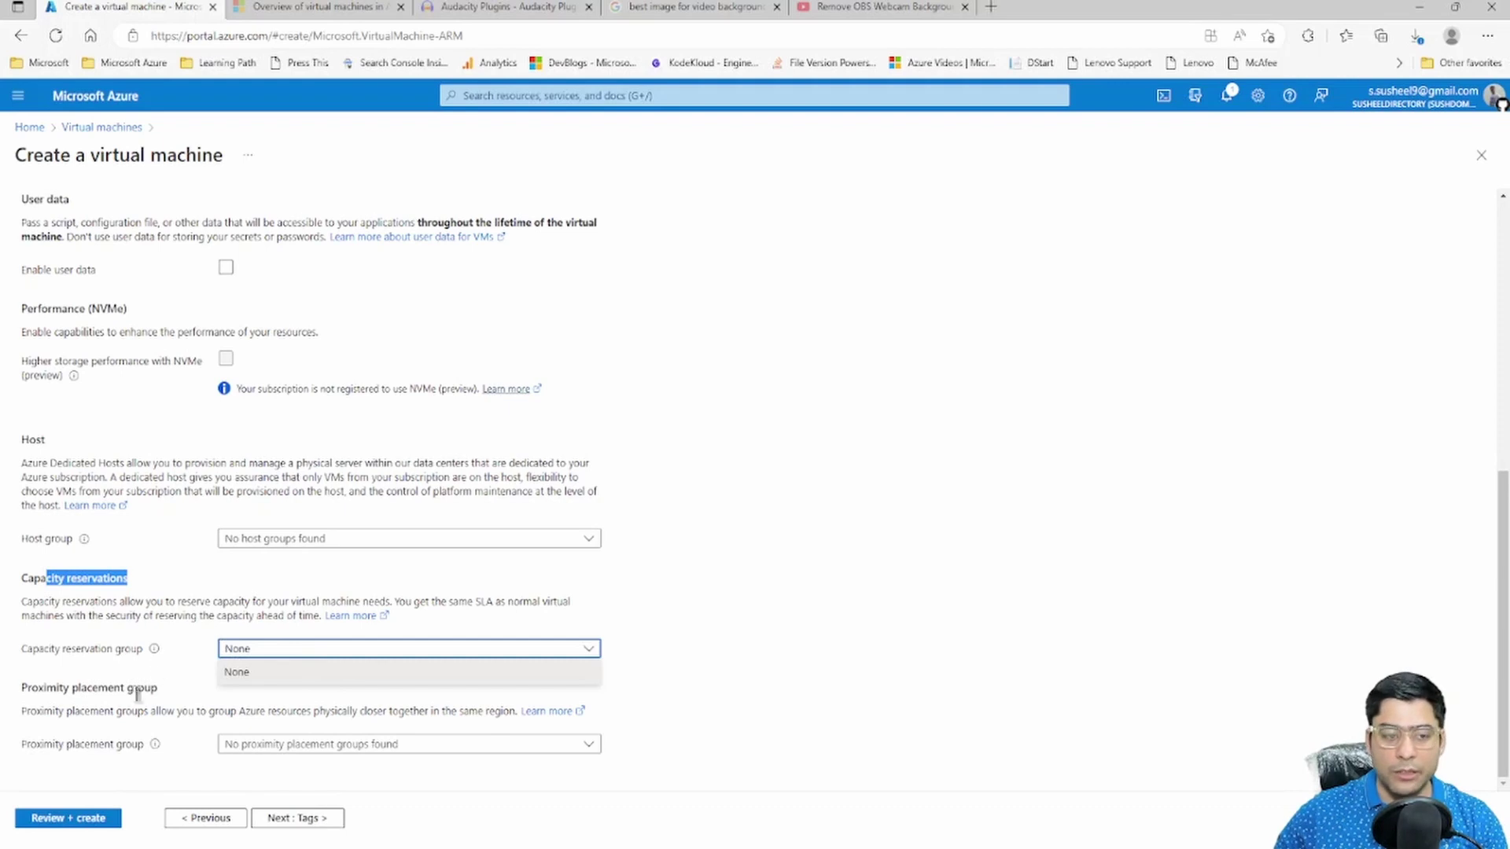
left_click_drag(16, 690, 160, 683)
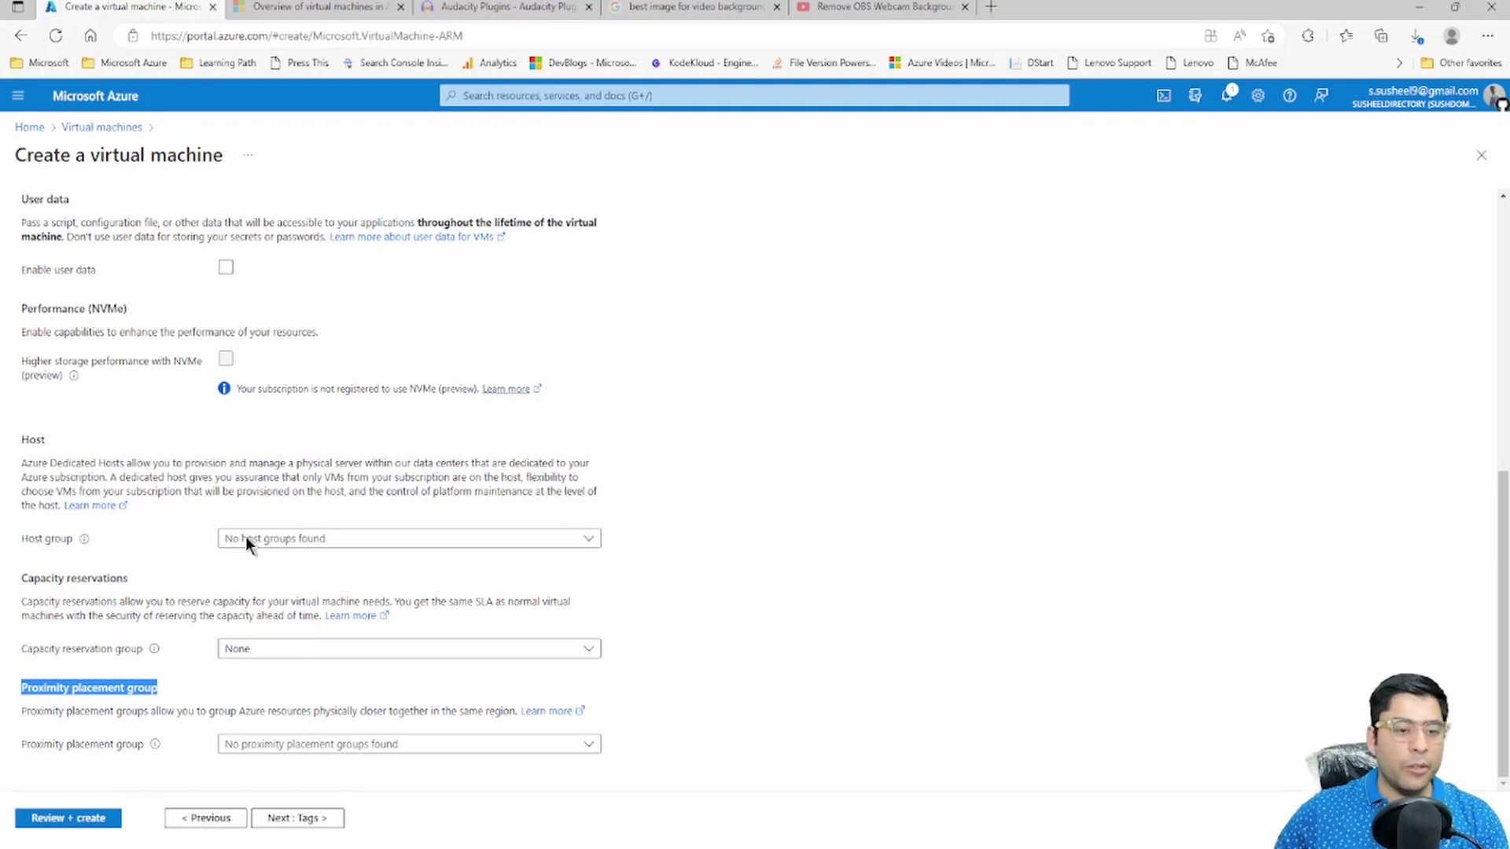
left_click_drag(17, 442, 654, 765)
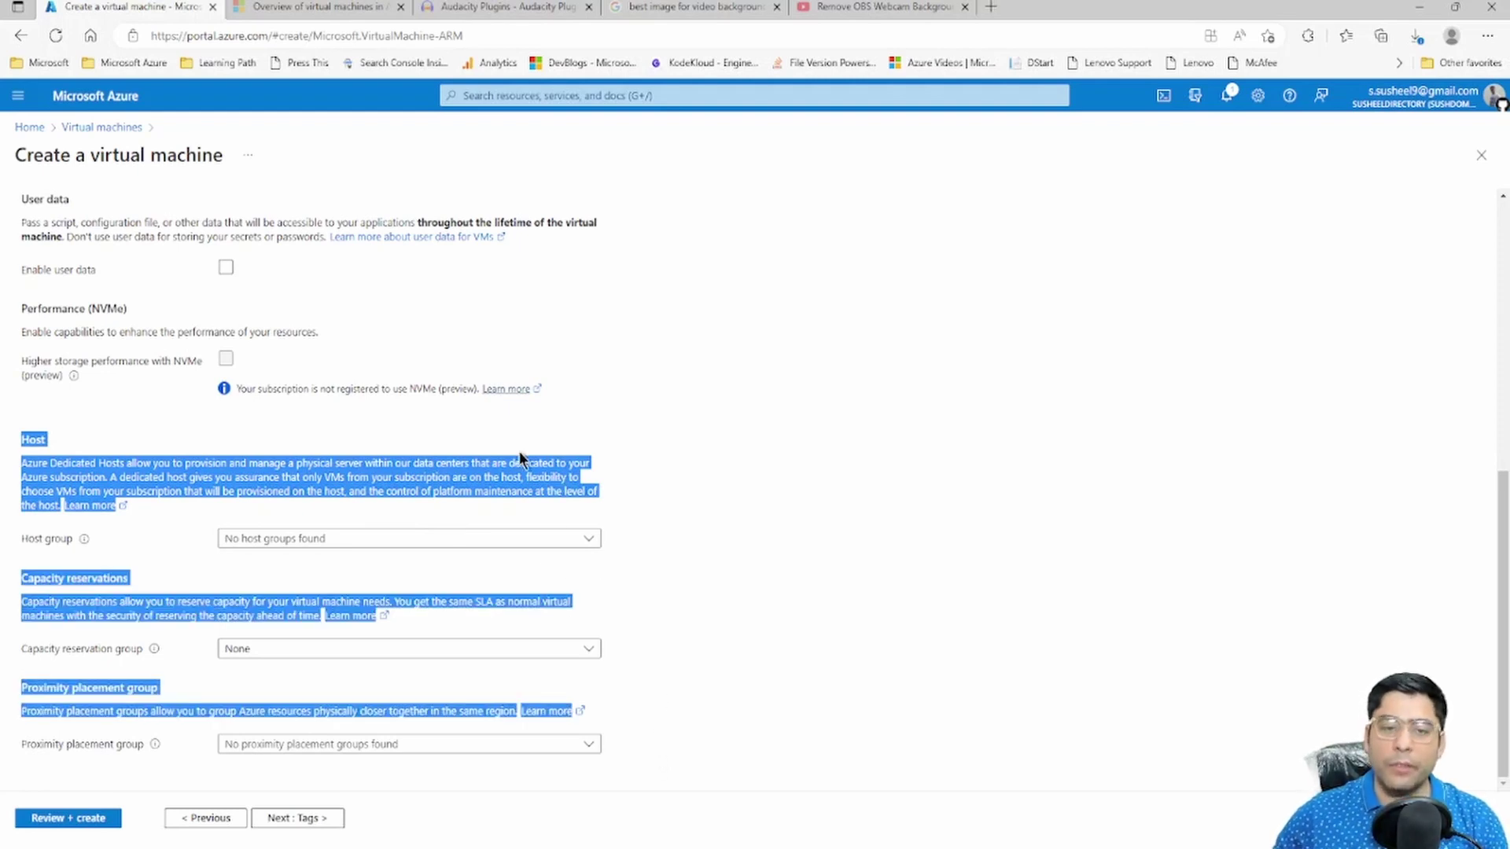
left_click(429, 477)
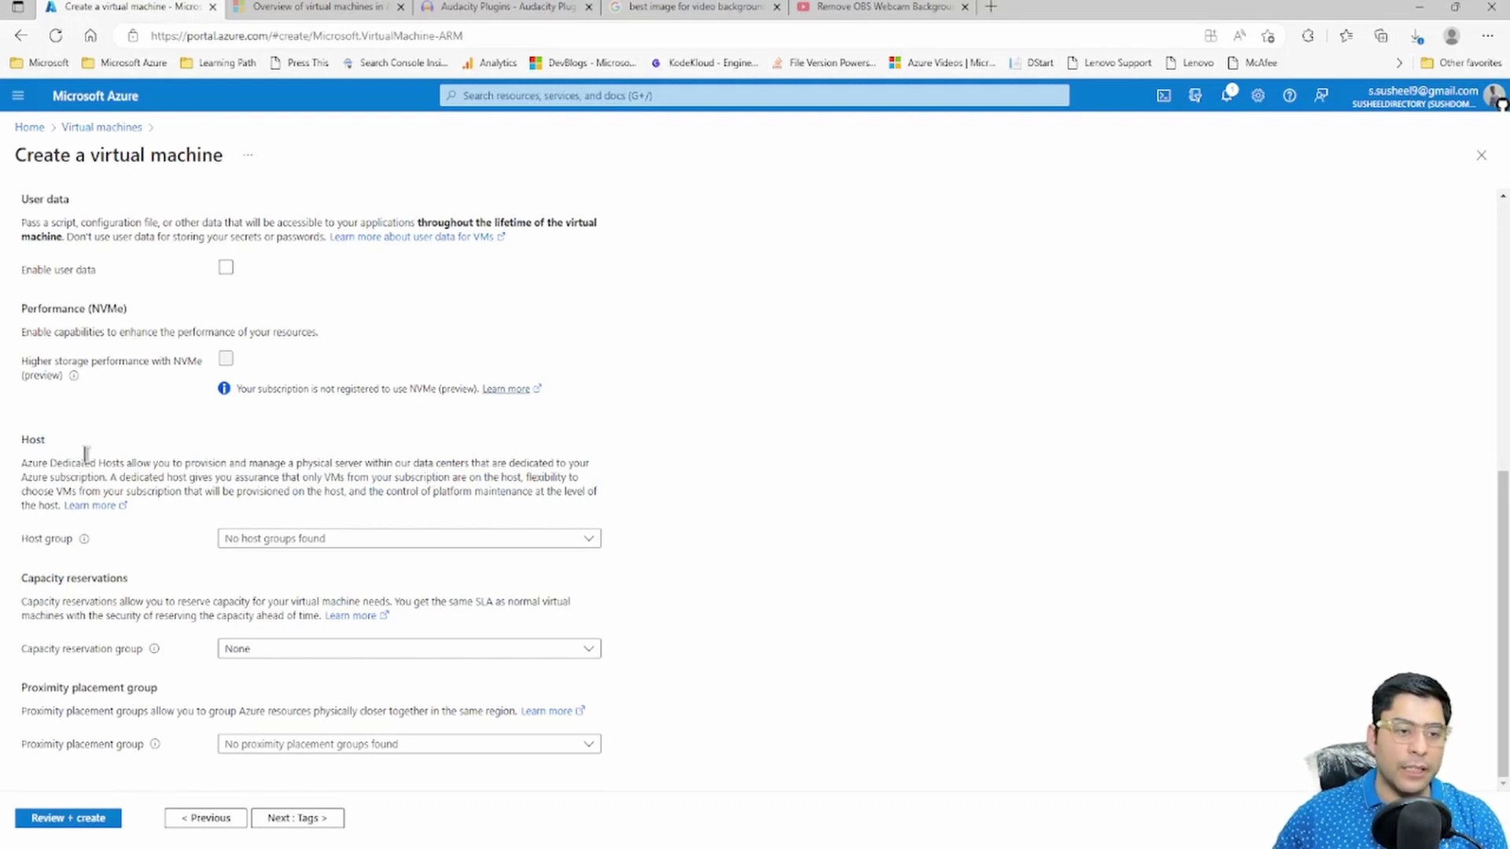
left_click_drag(21, 461, 422, 498)
left_click(431, 477)
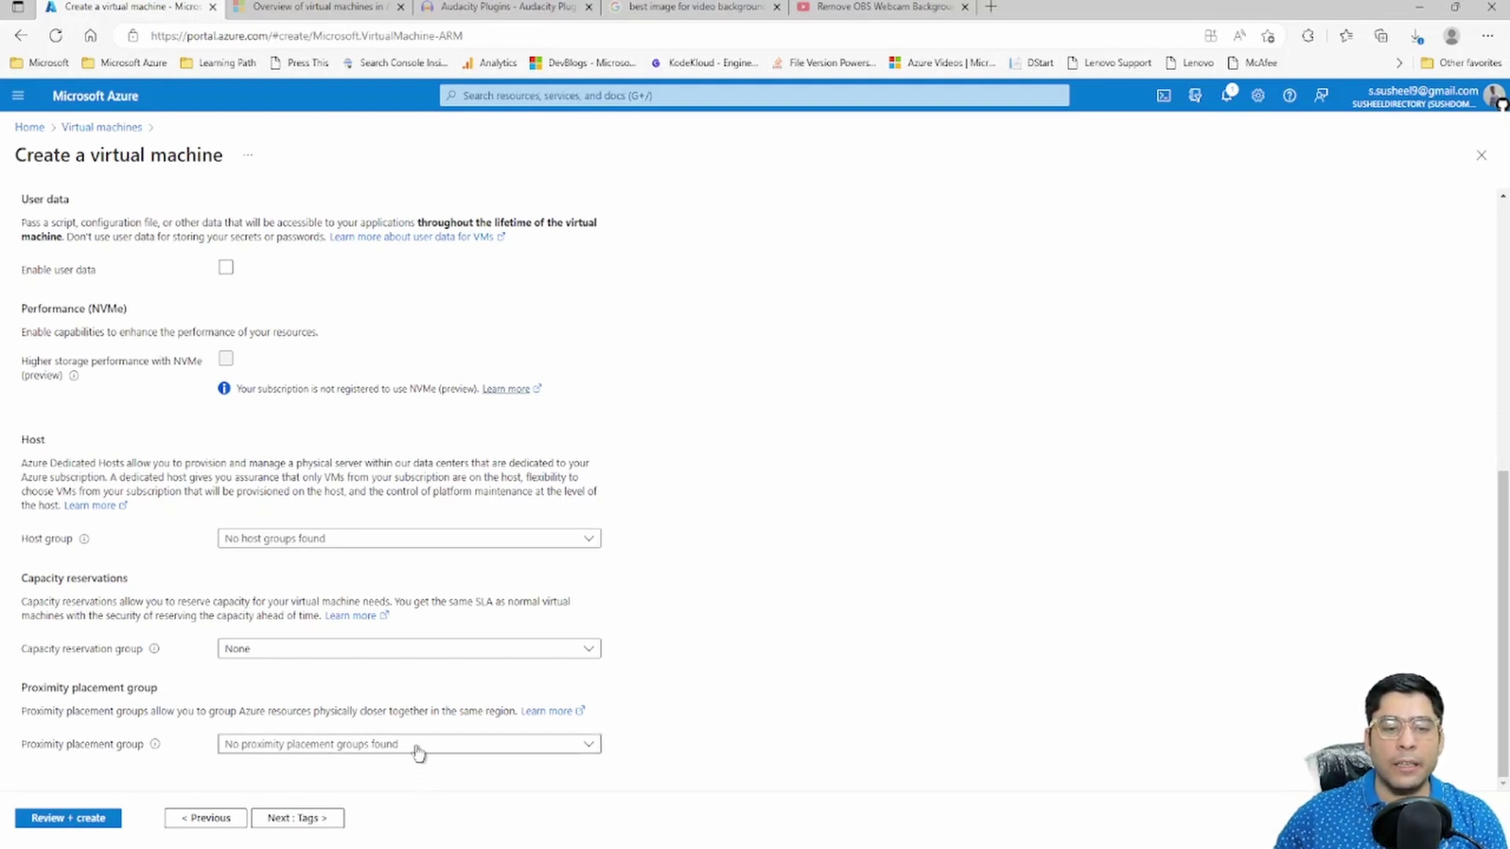
Proceed to the tags and add a tag named use-case with the value demo, keeping all resource types selected
left_click(324, 818)
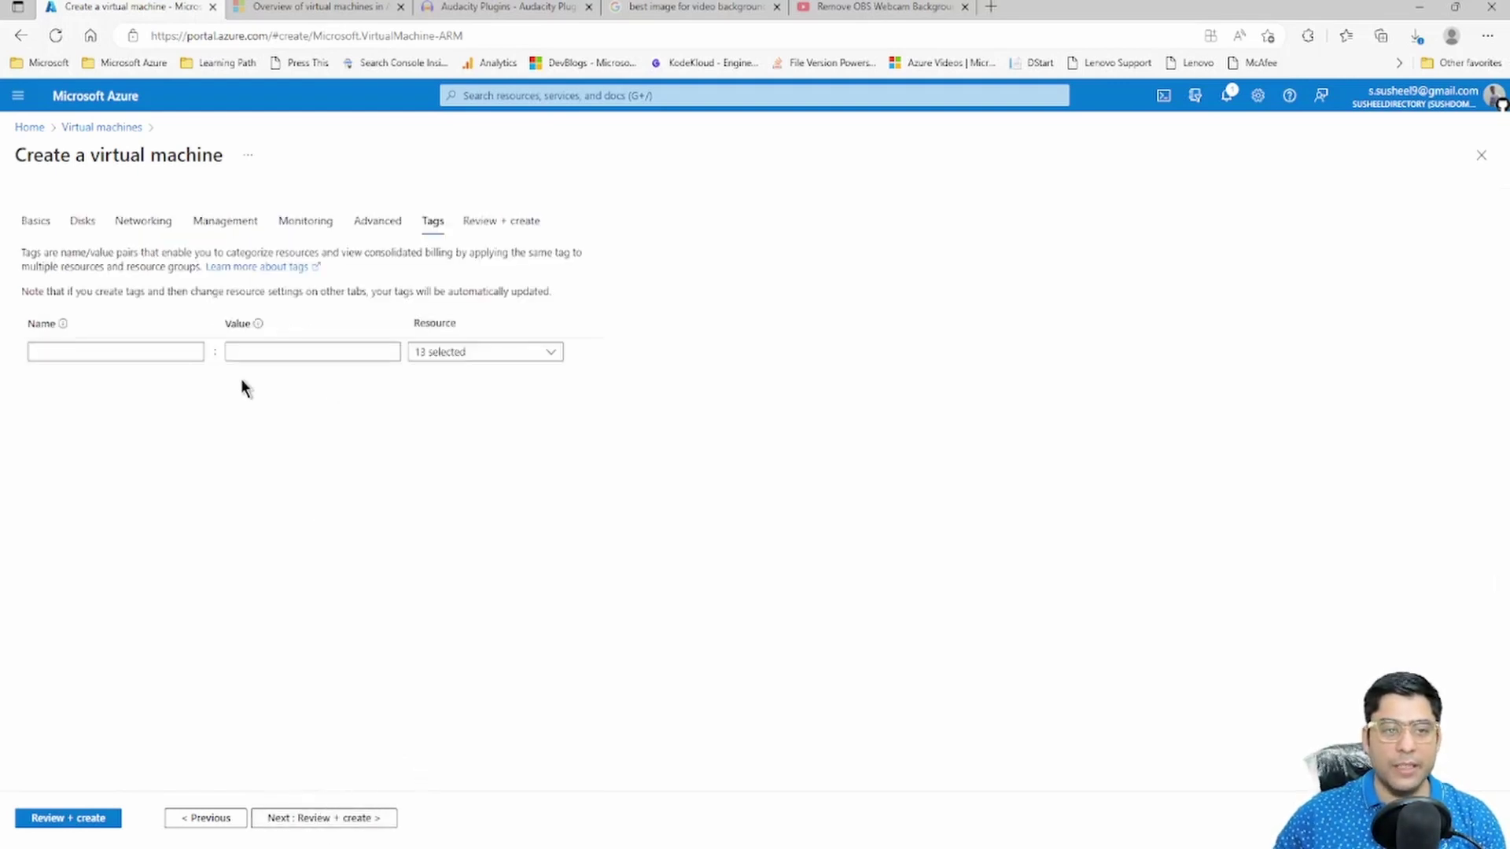
left_click(480, 354)
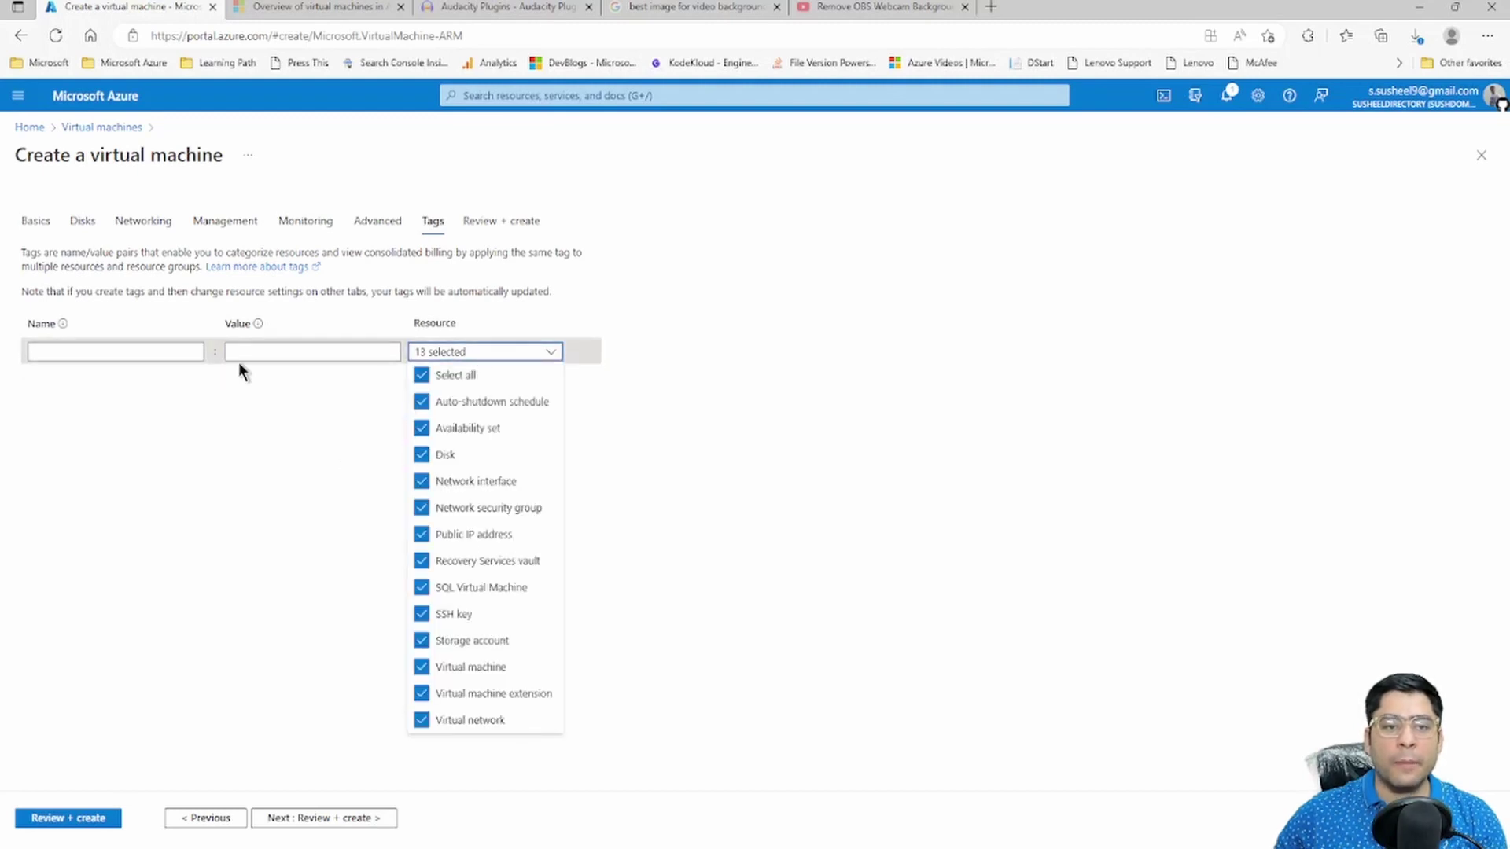
left_click(125, 352)
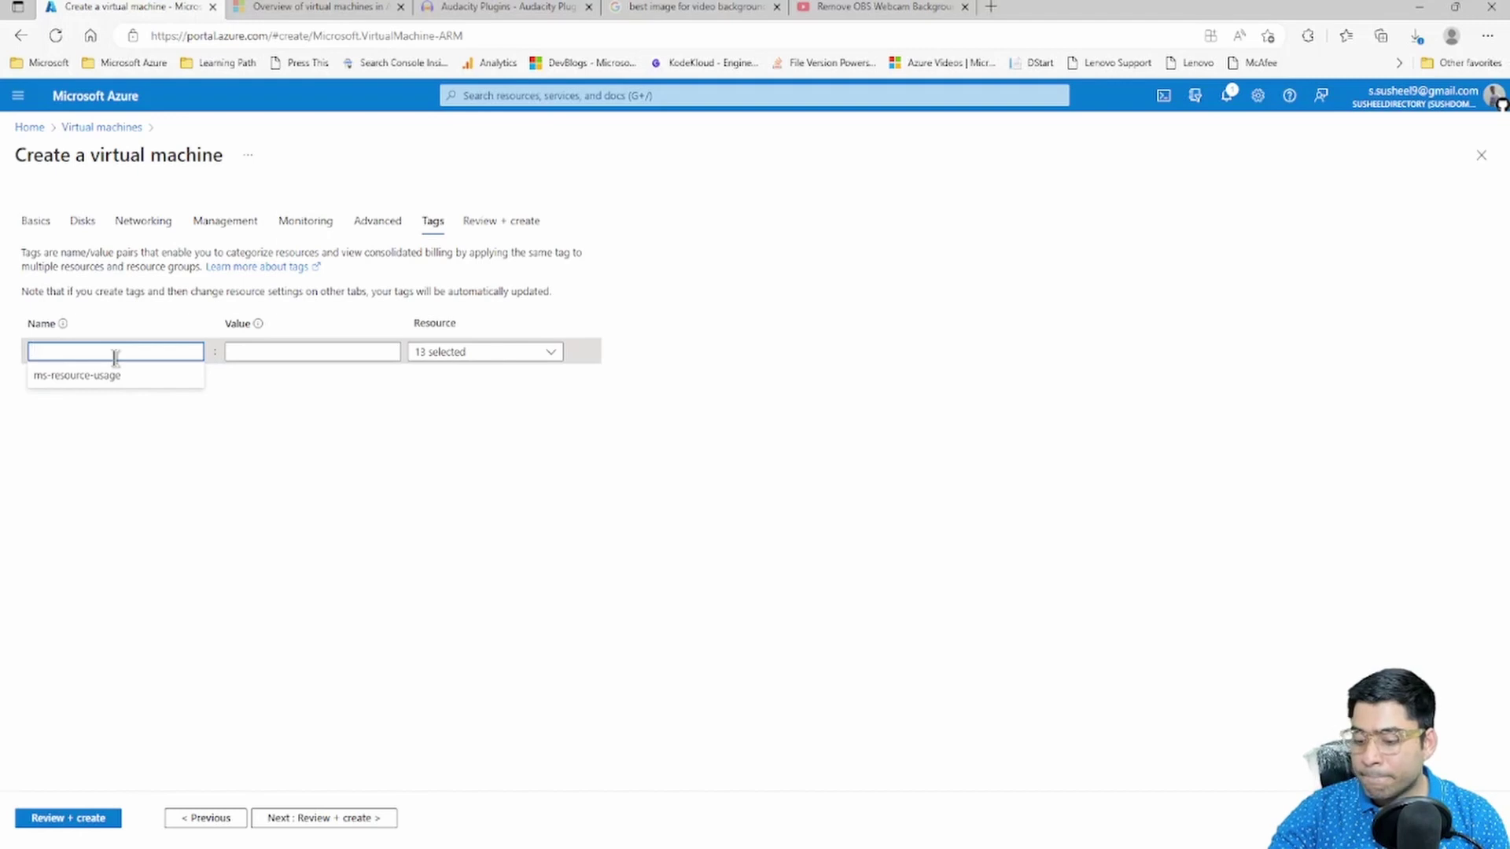
type("use")
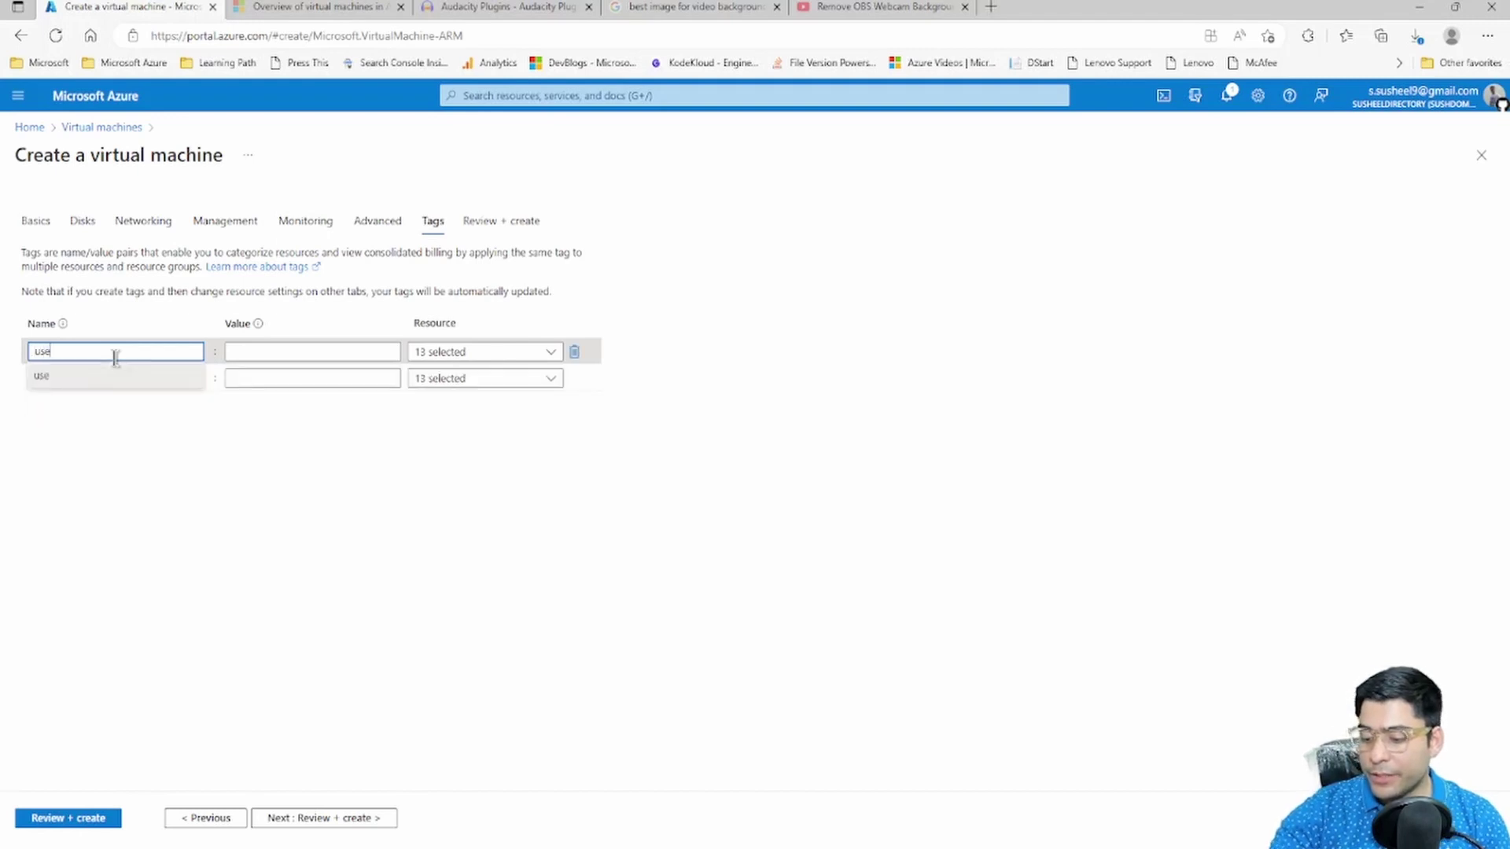
type("-case")
key("Tab")
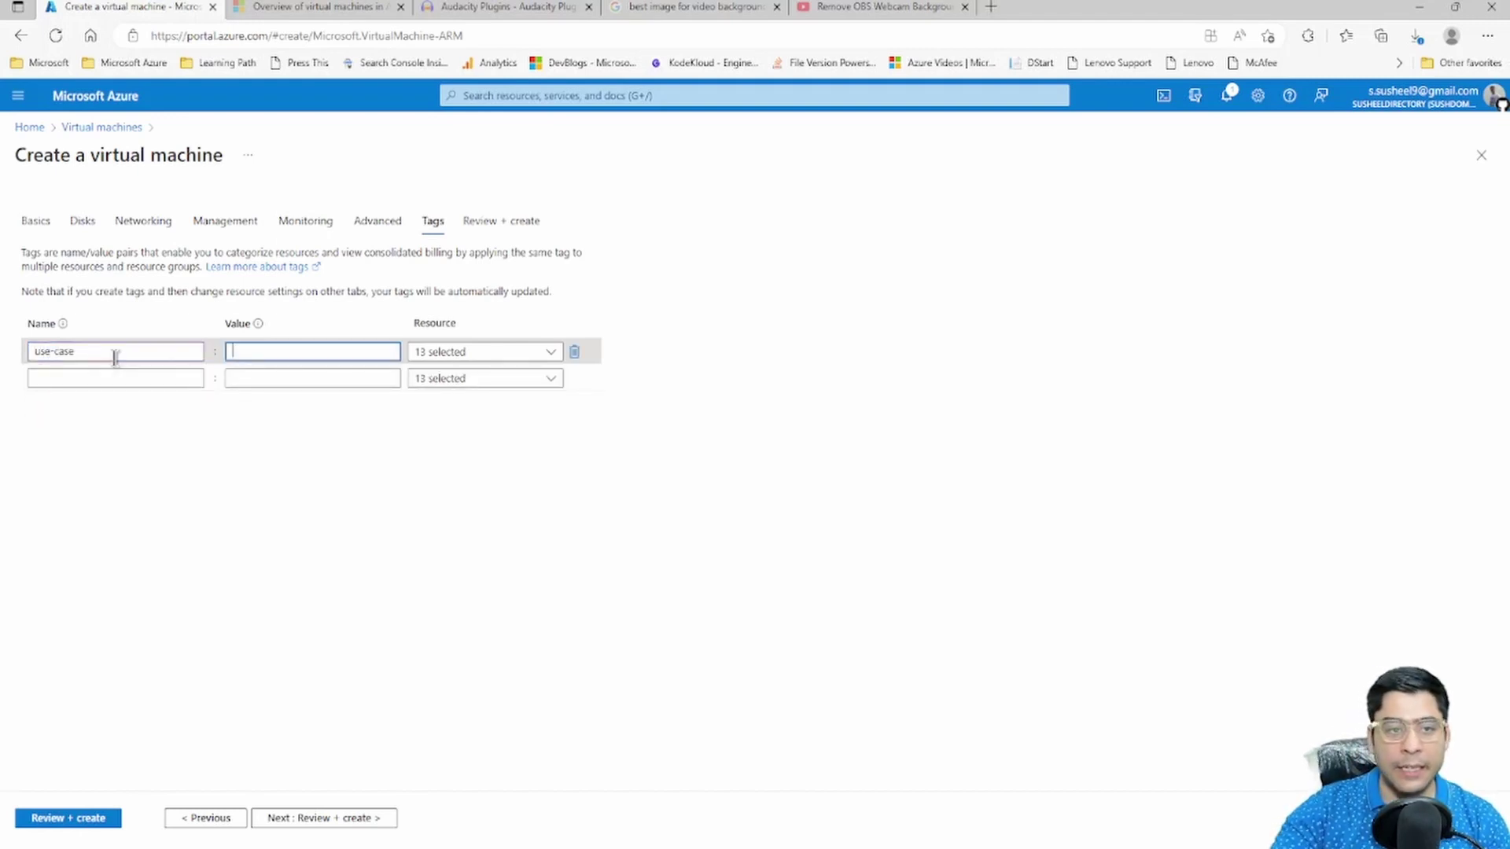
type("demo")
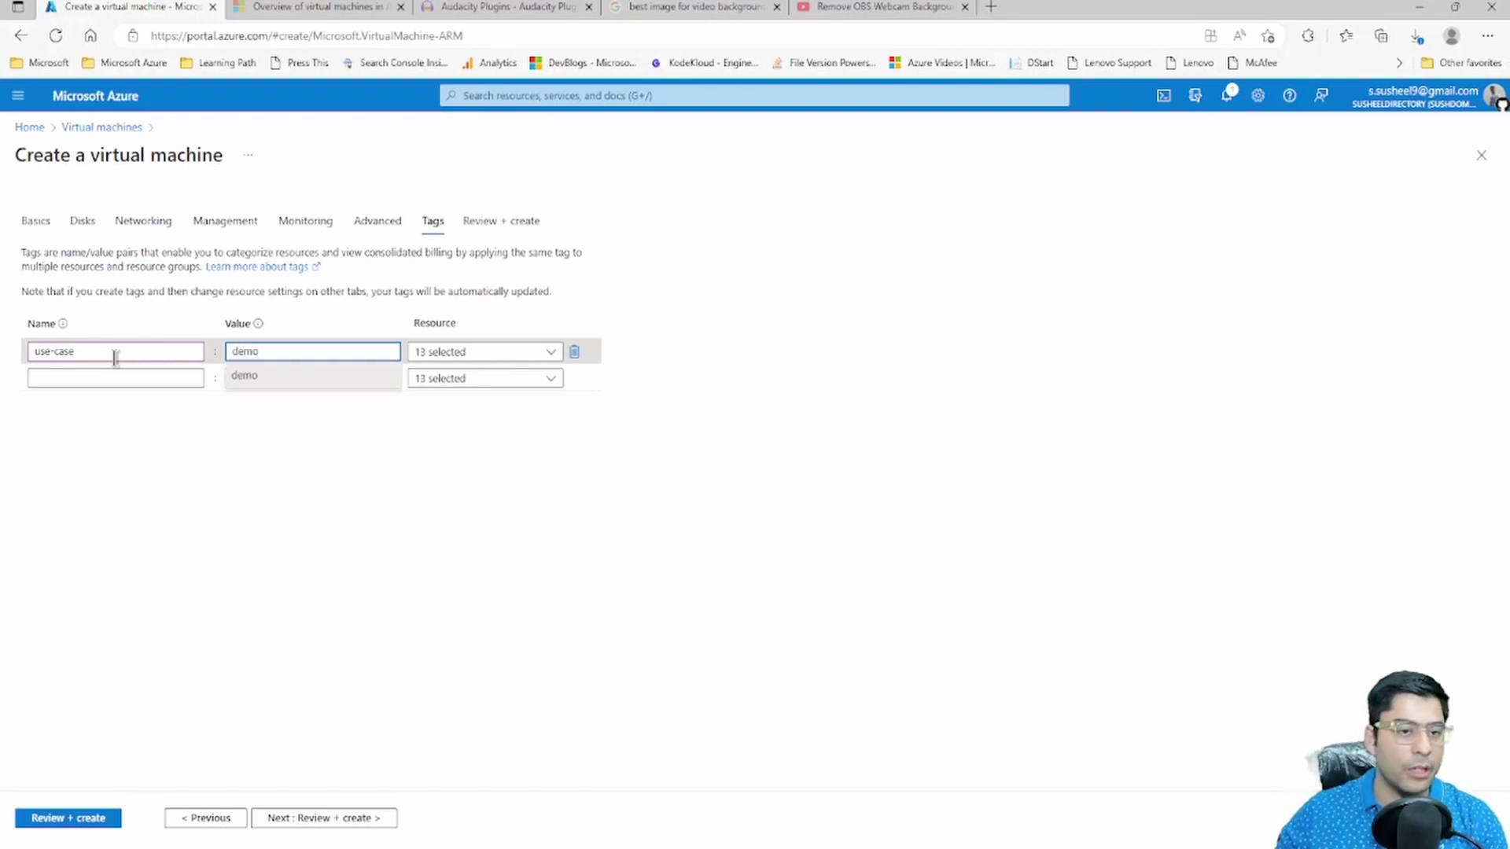
left_click(268, 490)
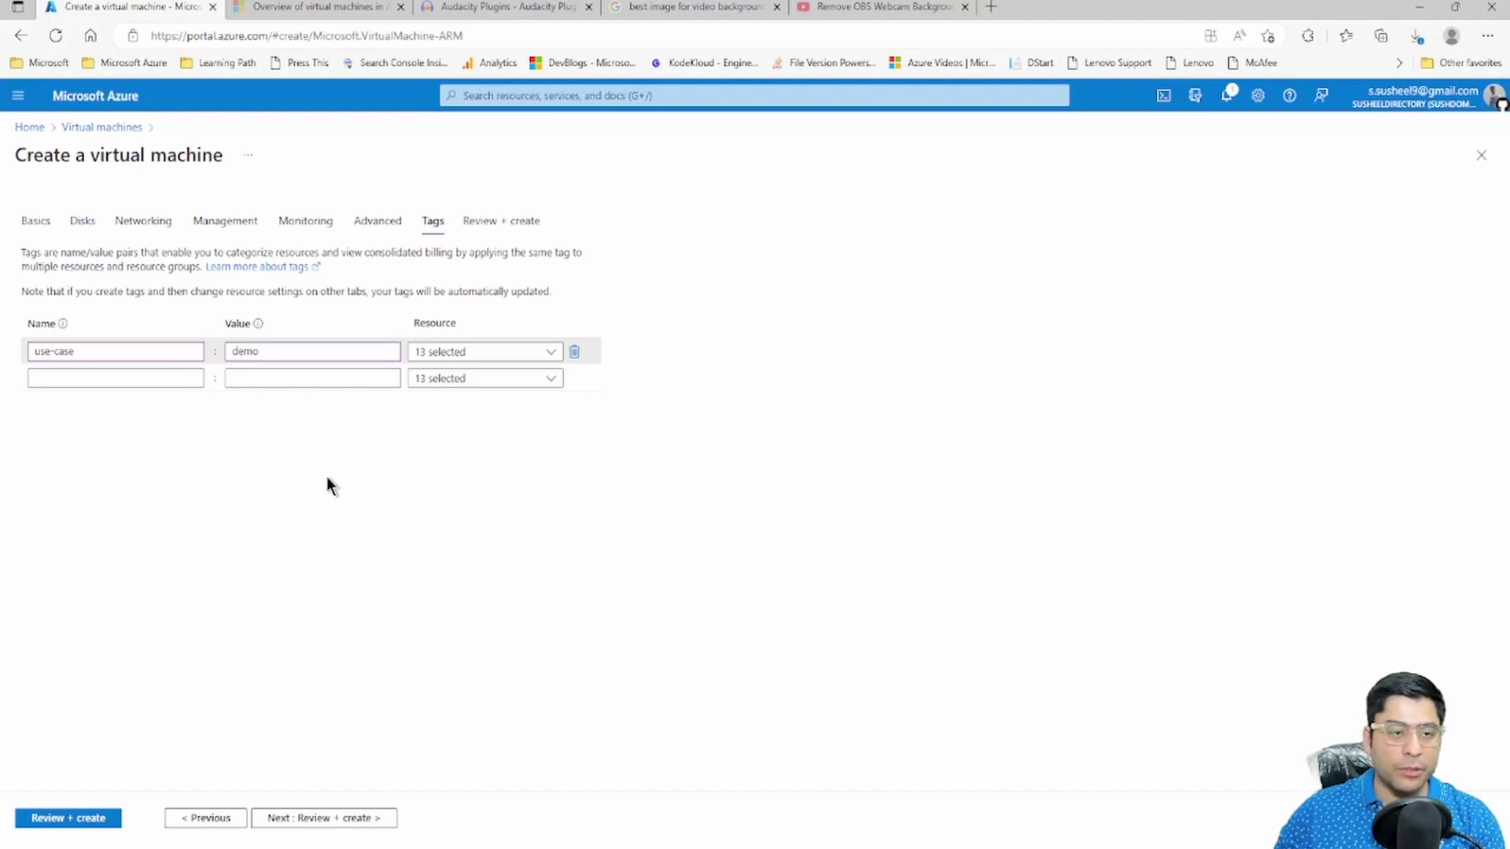
left_click(116, 358)
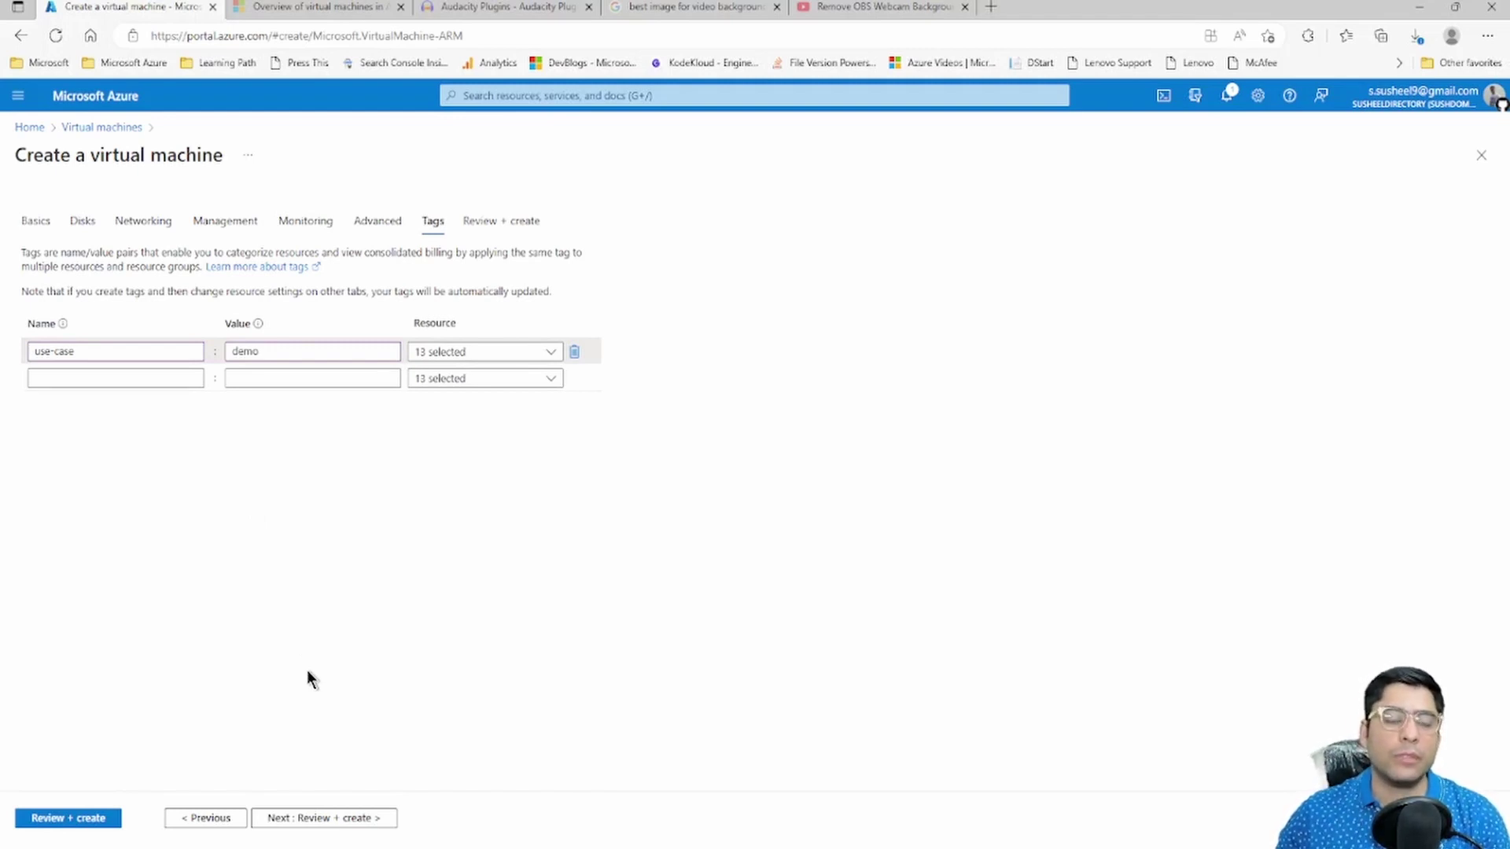
Review the configuration and create the virtual machine, generating a new SSH key pair and downloading its private key
left_click(347, 820)
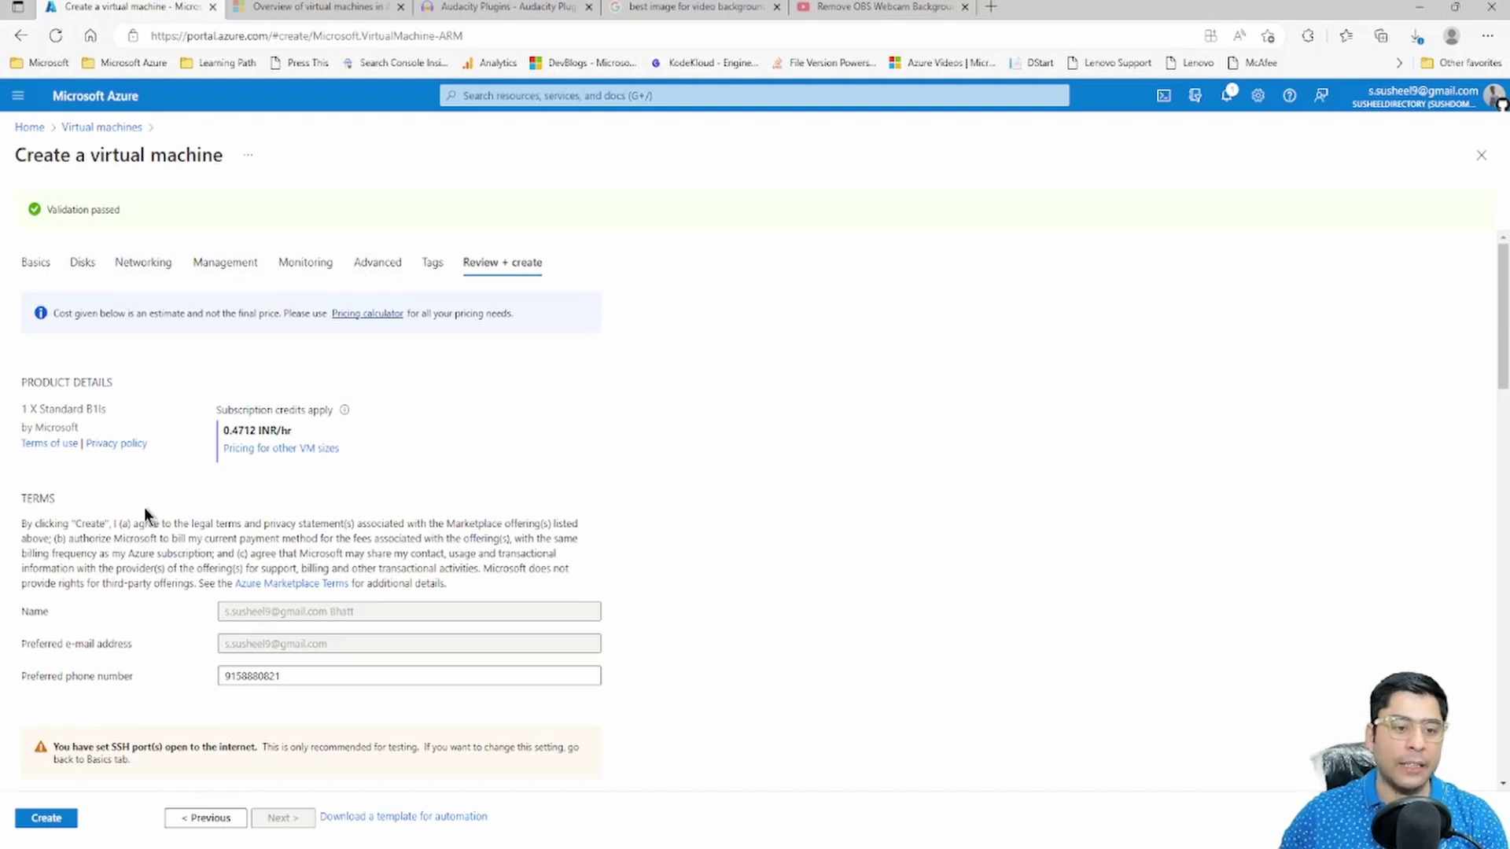
scroll(118, 622, "down", 2)
left_click(47, 819)
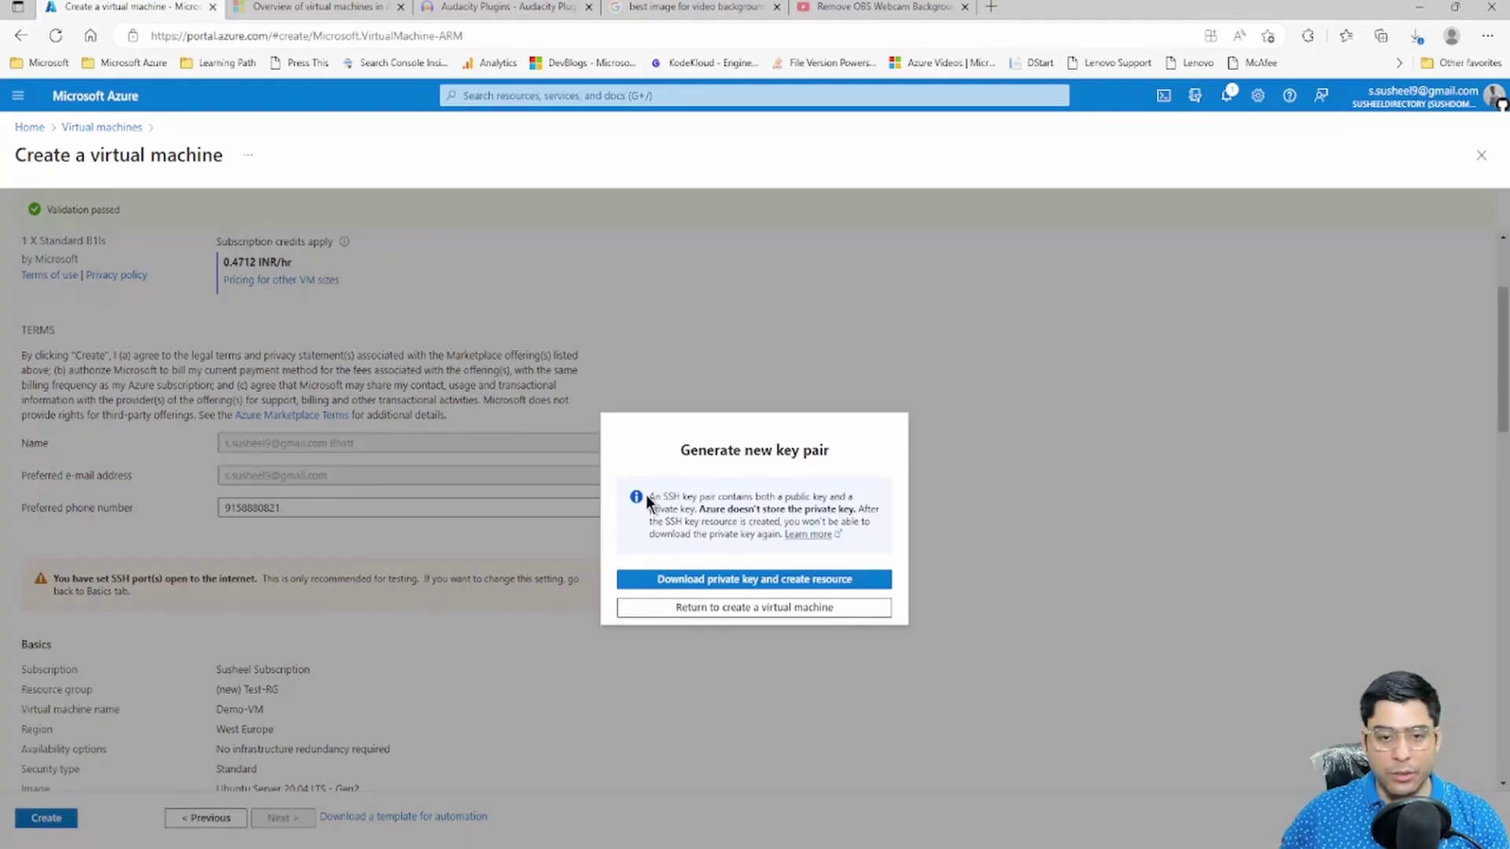
left_click_drag(648, 496, 856, 535)
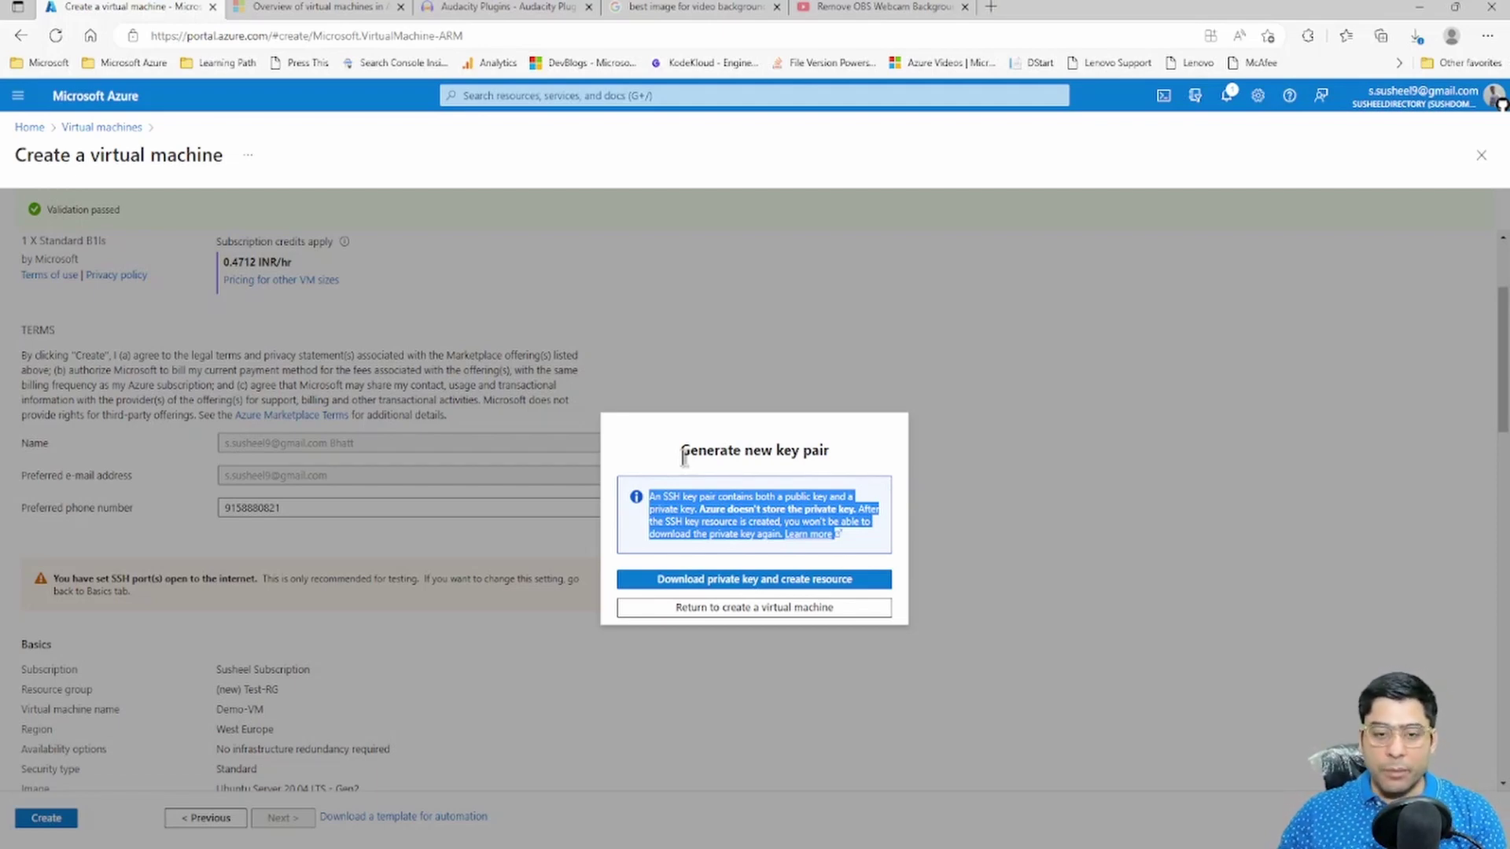
left_click(708, 582)
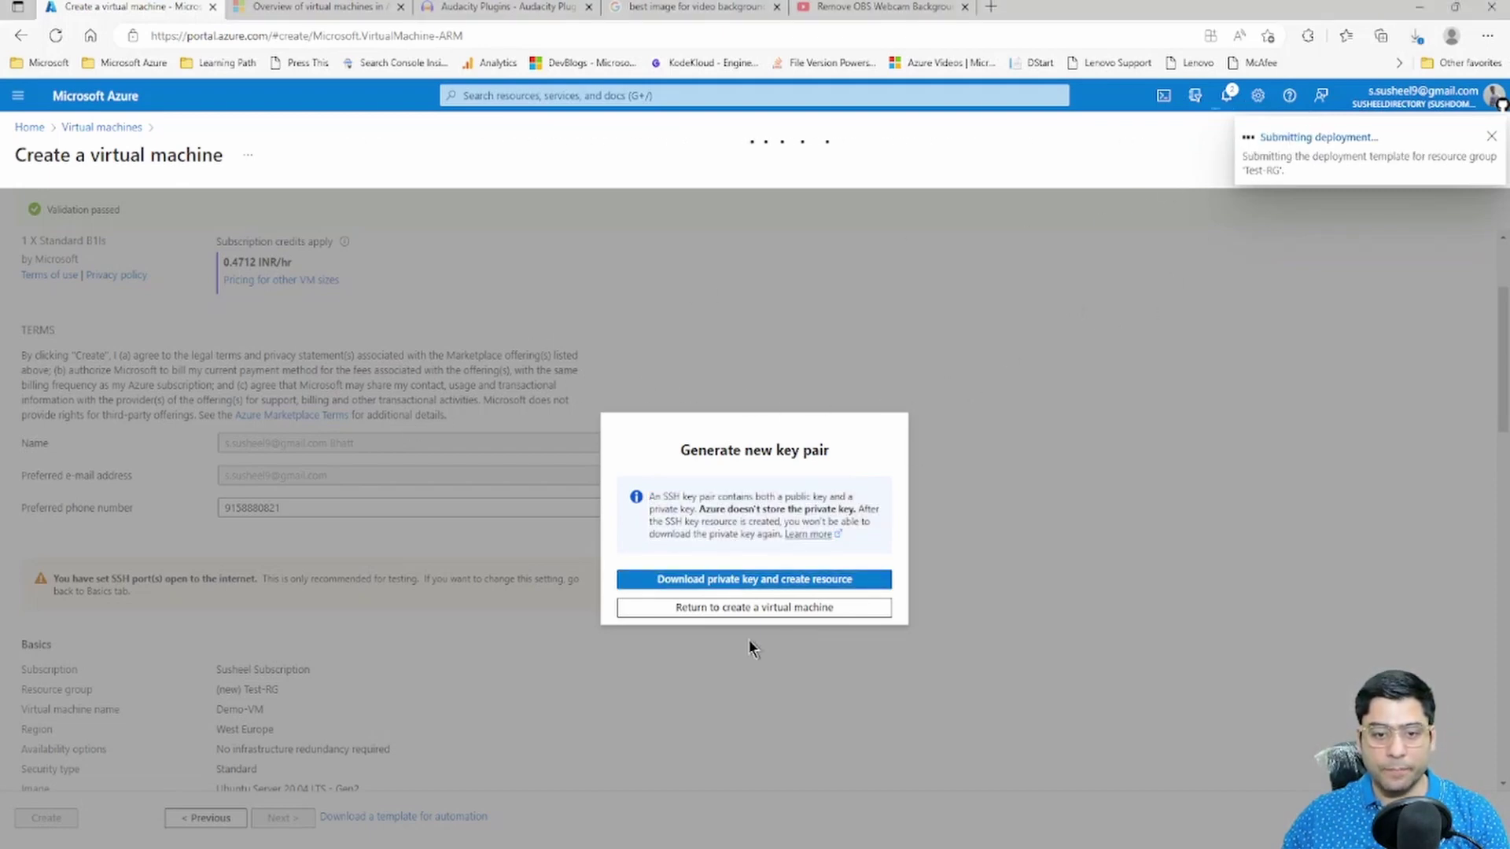
left_click(700, 608)
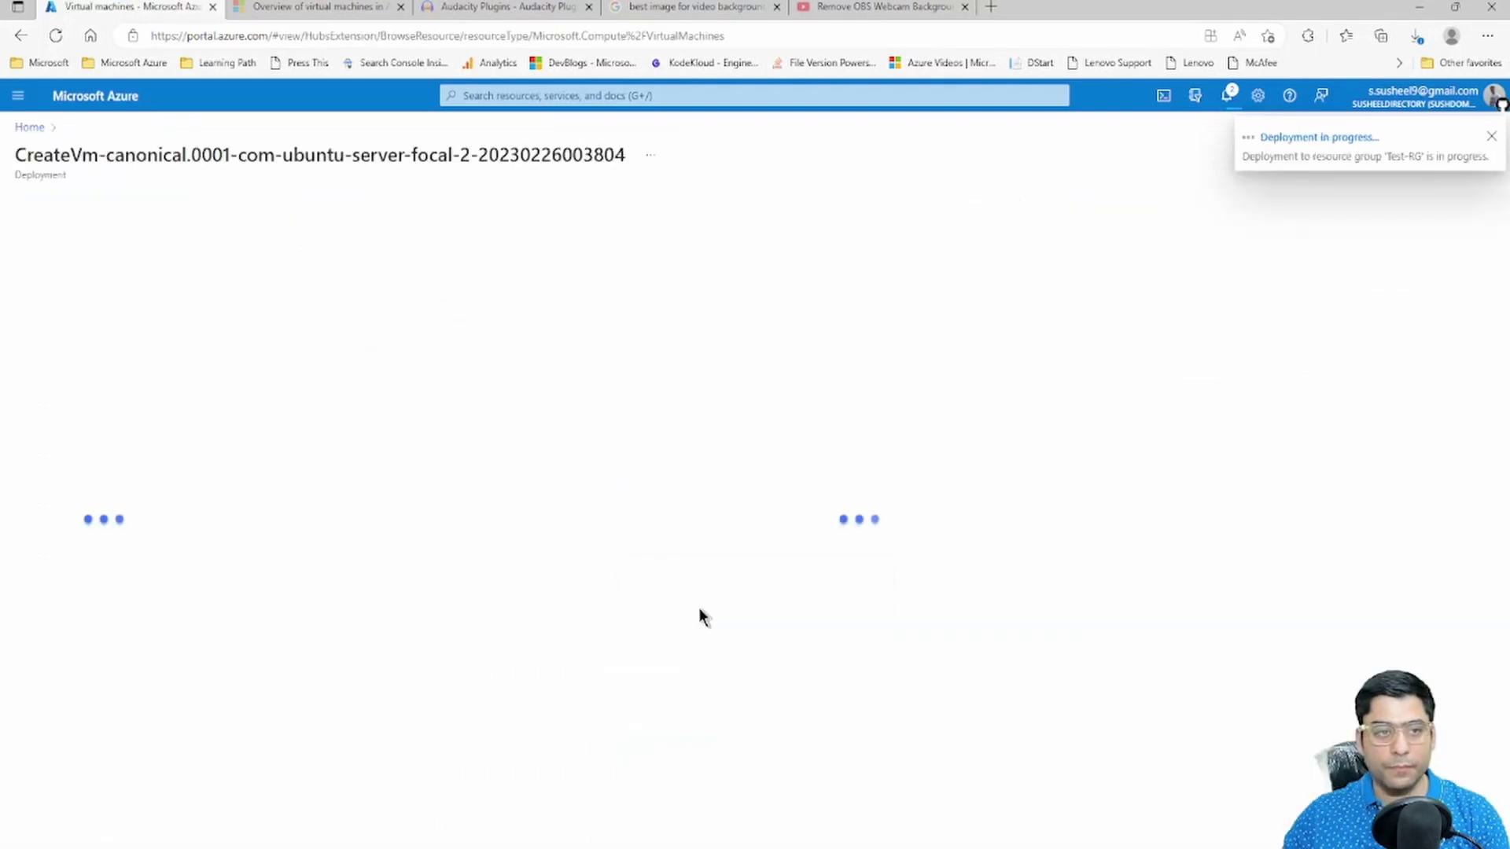
Open the existing virtual machine test-vm from the portal home page and view its boot diagnostics screenshot
left_click(36, 129)
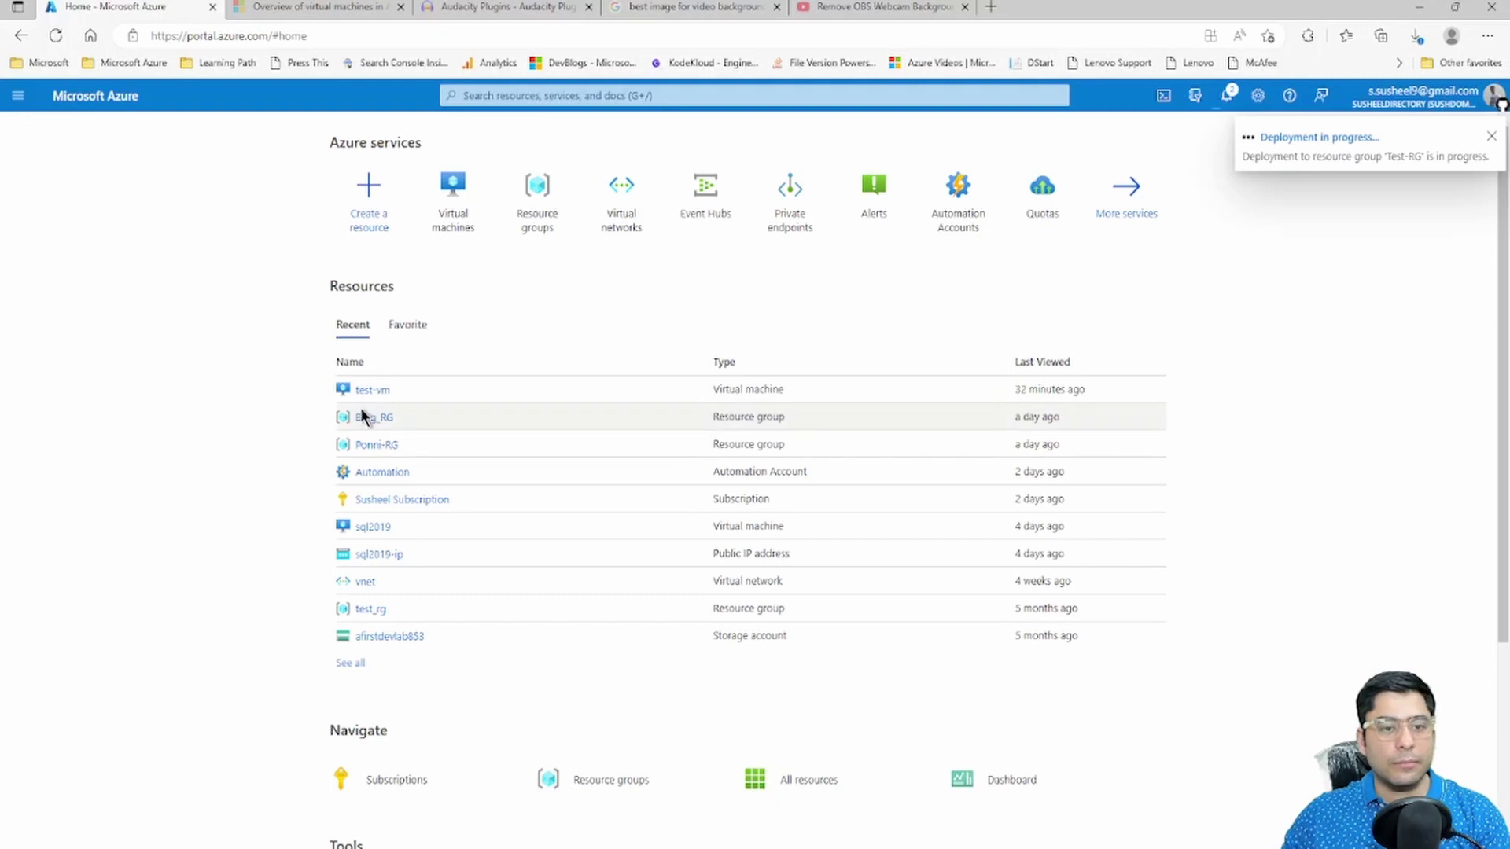
left_click(381, 391)
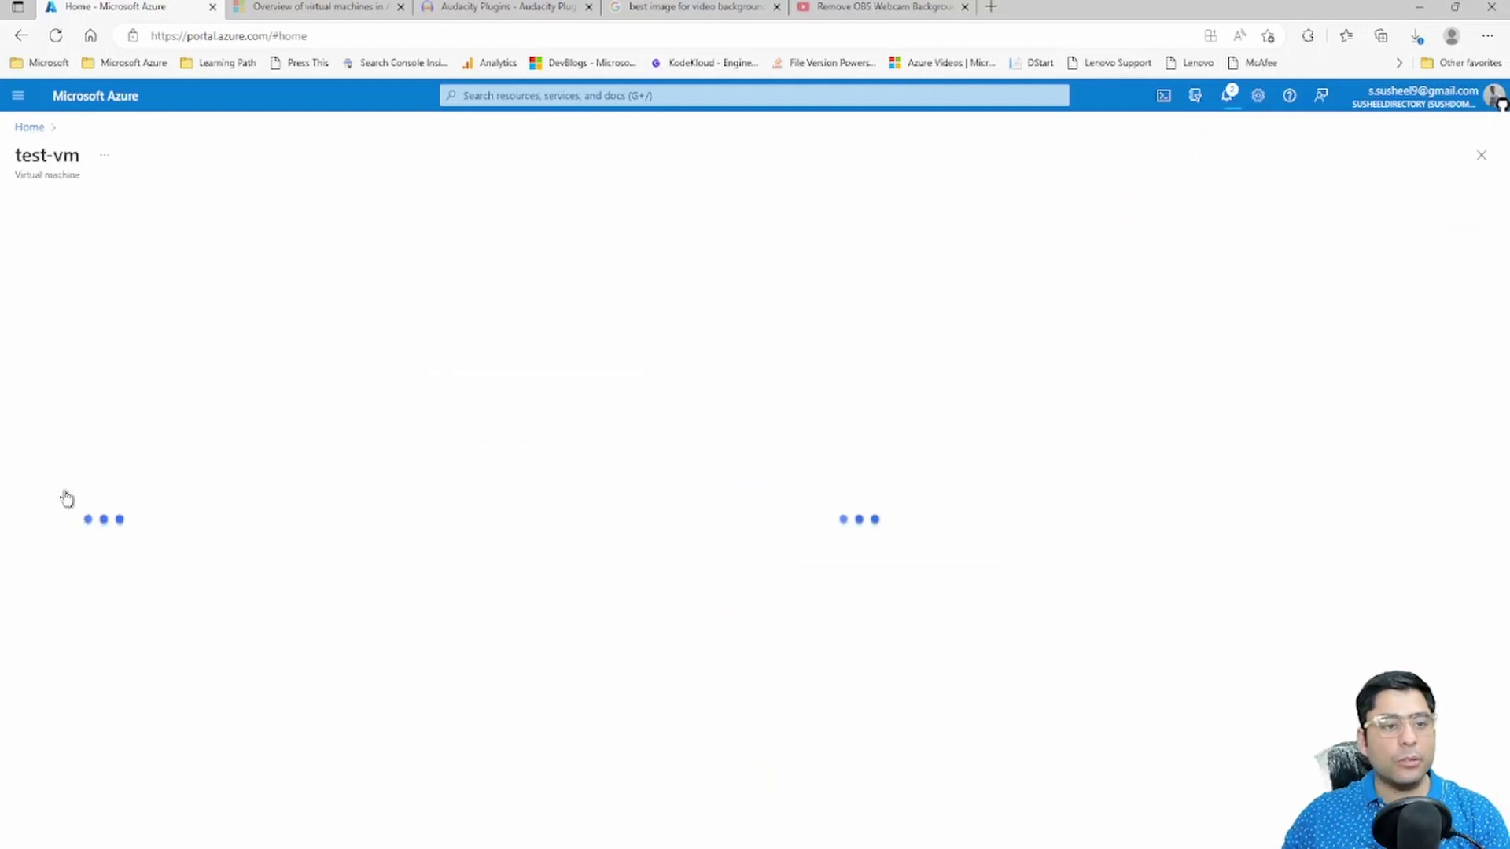
scroll(81, 708, "down", 4)
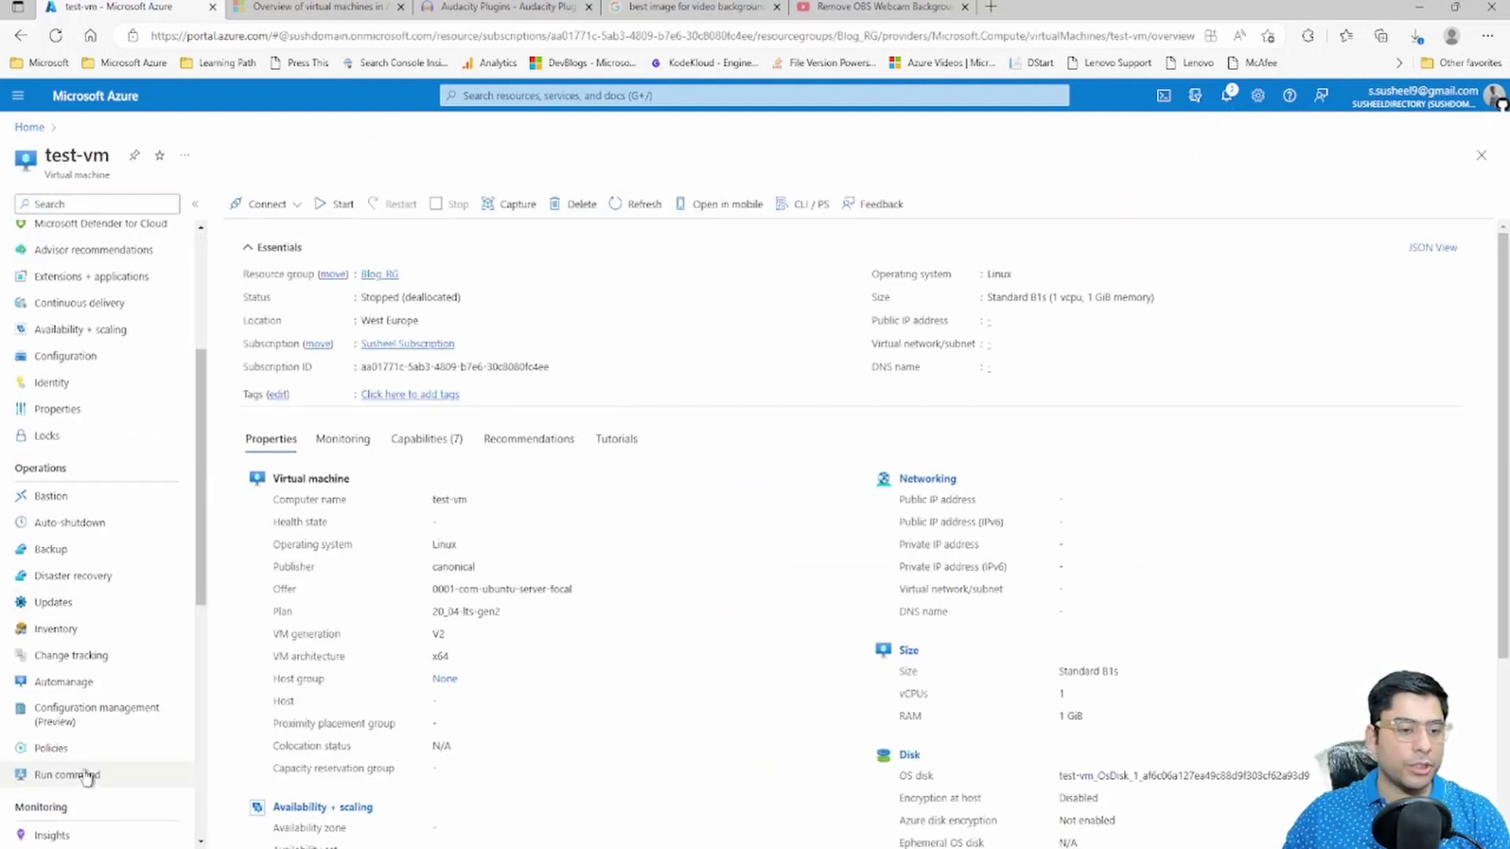
scroll(84, 782, "down", 7)
scroll(85, 782, "up", 1)
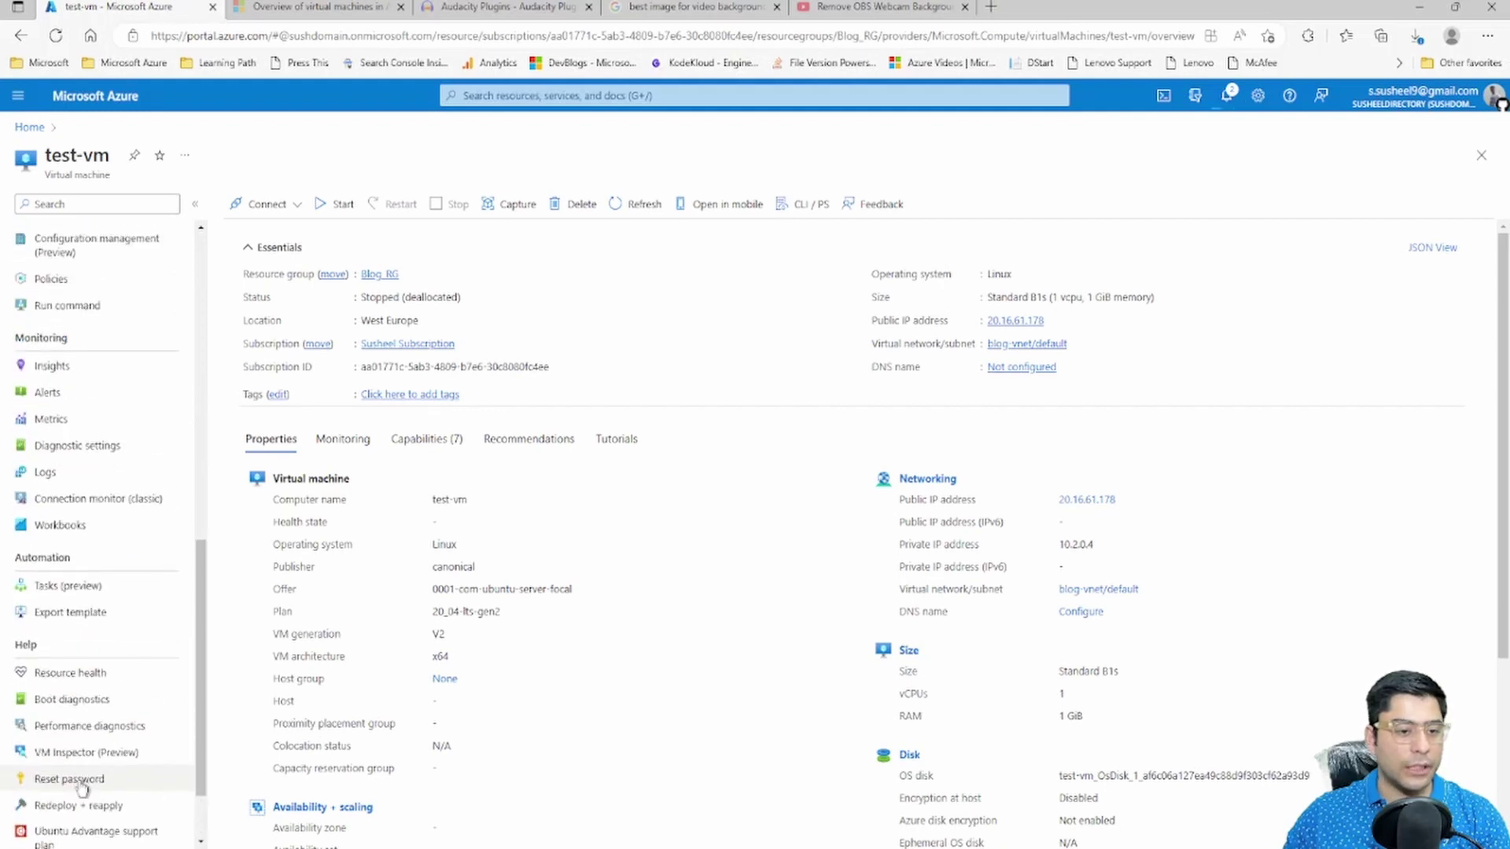
scroll(82, 783, "down", 1)
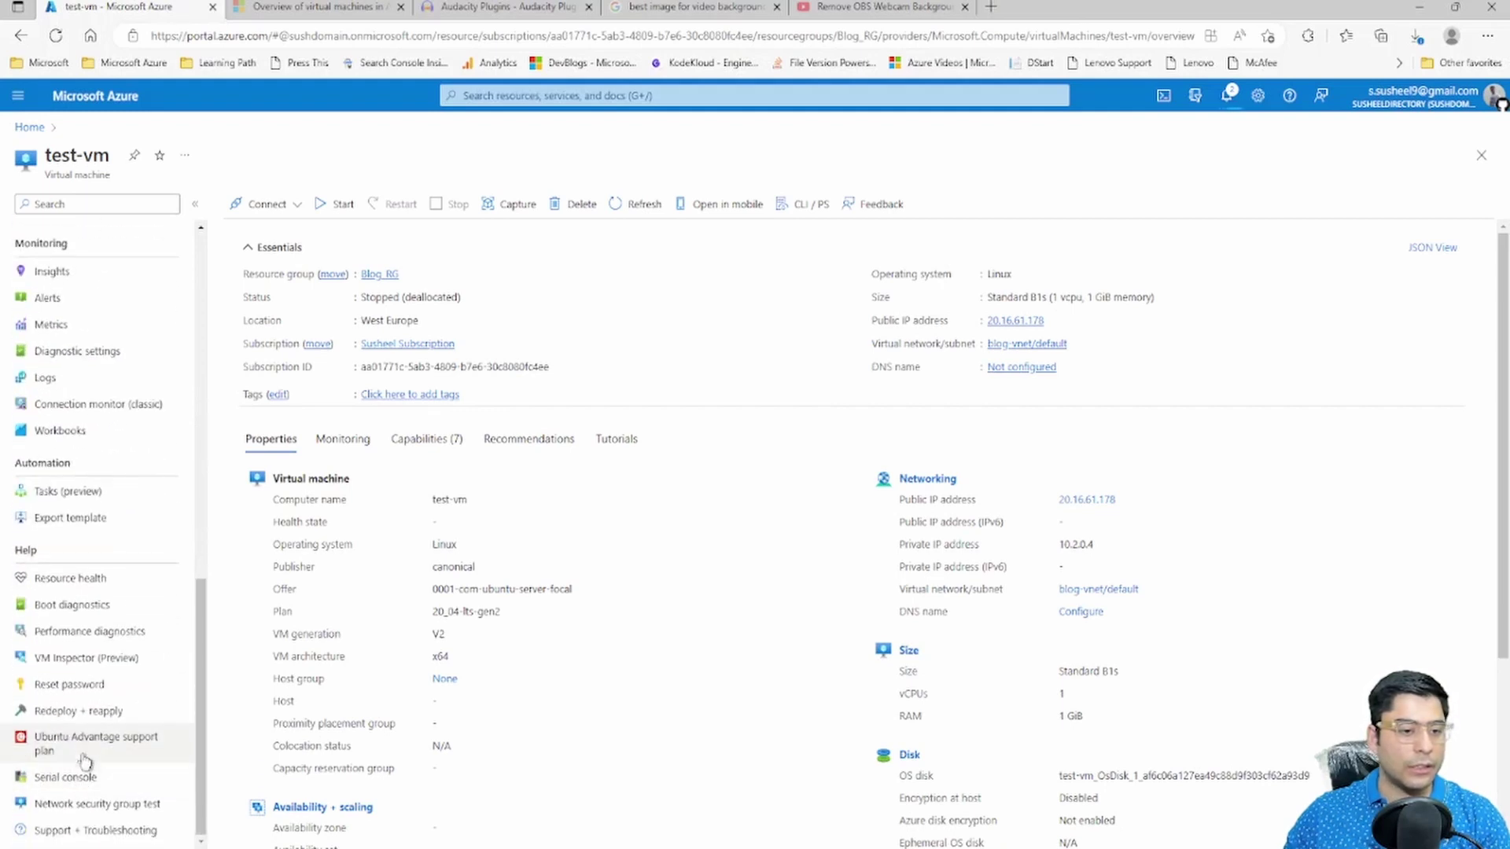
left_click(69, 605)
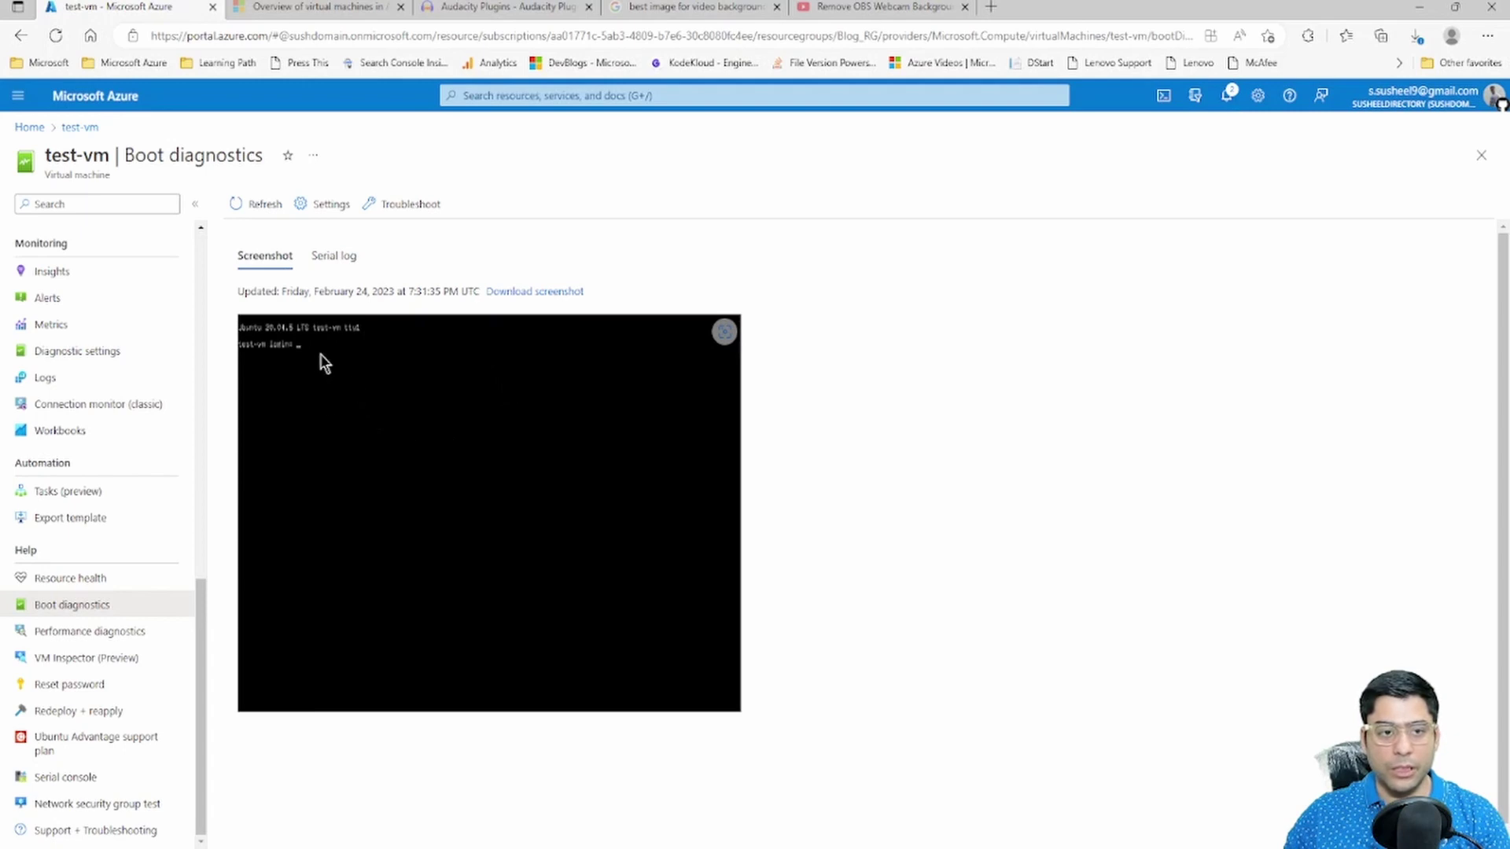
Open the boot diagnostics serial log of test-vm, download it, and read through its entries in the portal
left_click(335, 257)
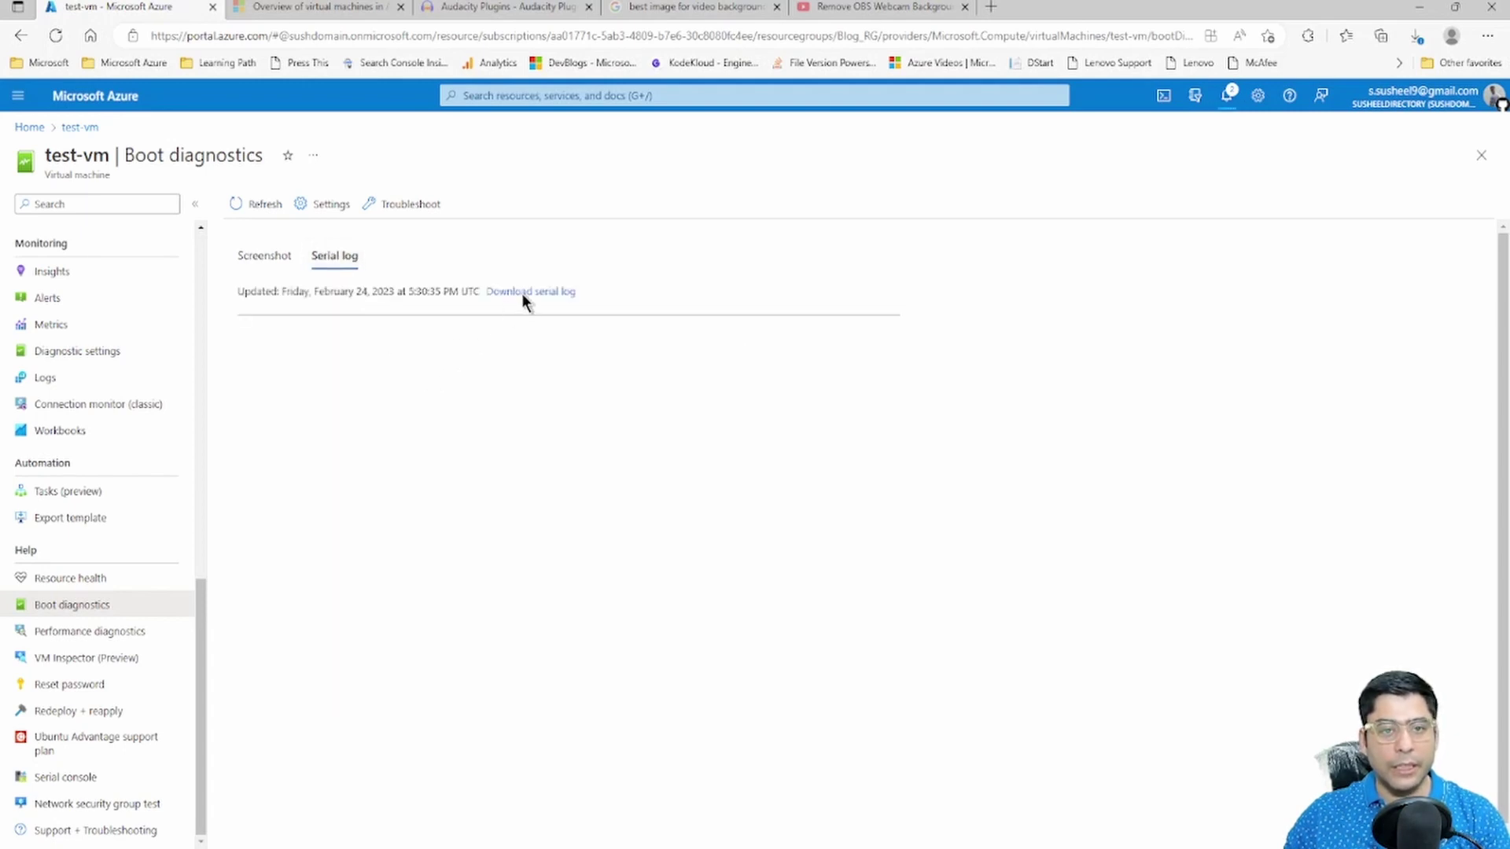
left_click(524, 292)
left_click(165, 13)
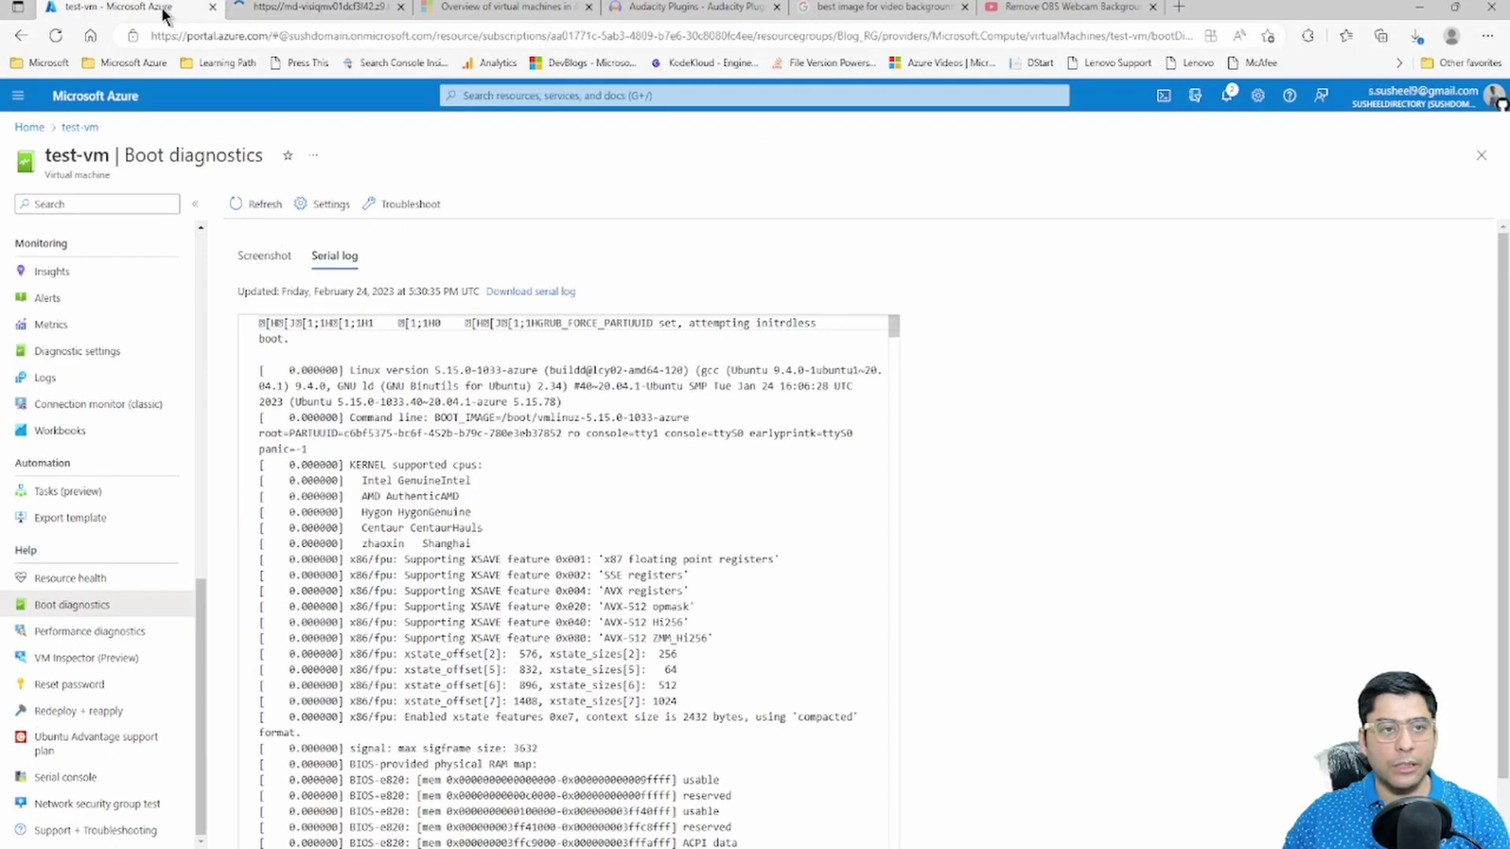
scroll(545, 487, "down", 20)
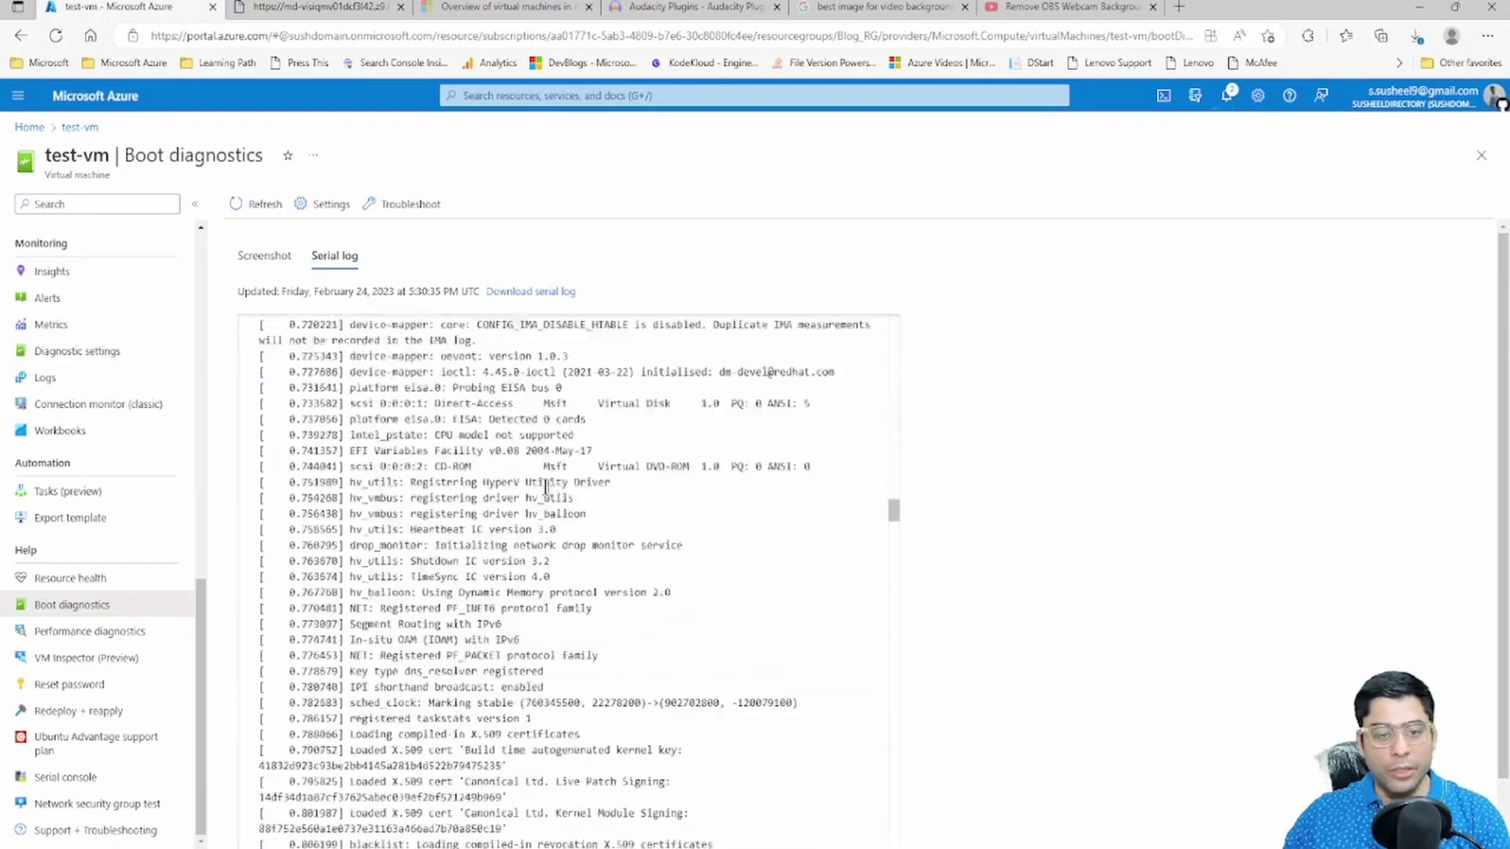
scroll(546, 488, "down", 20)
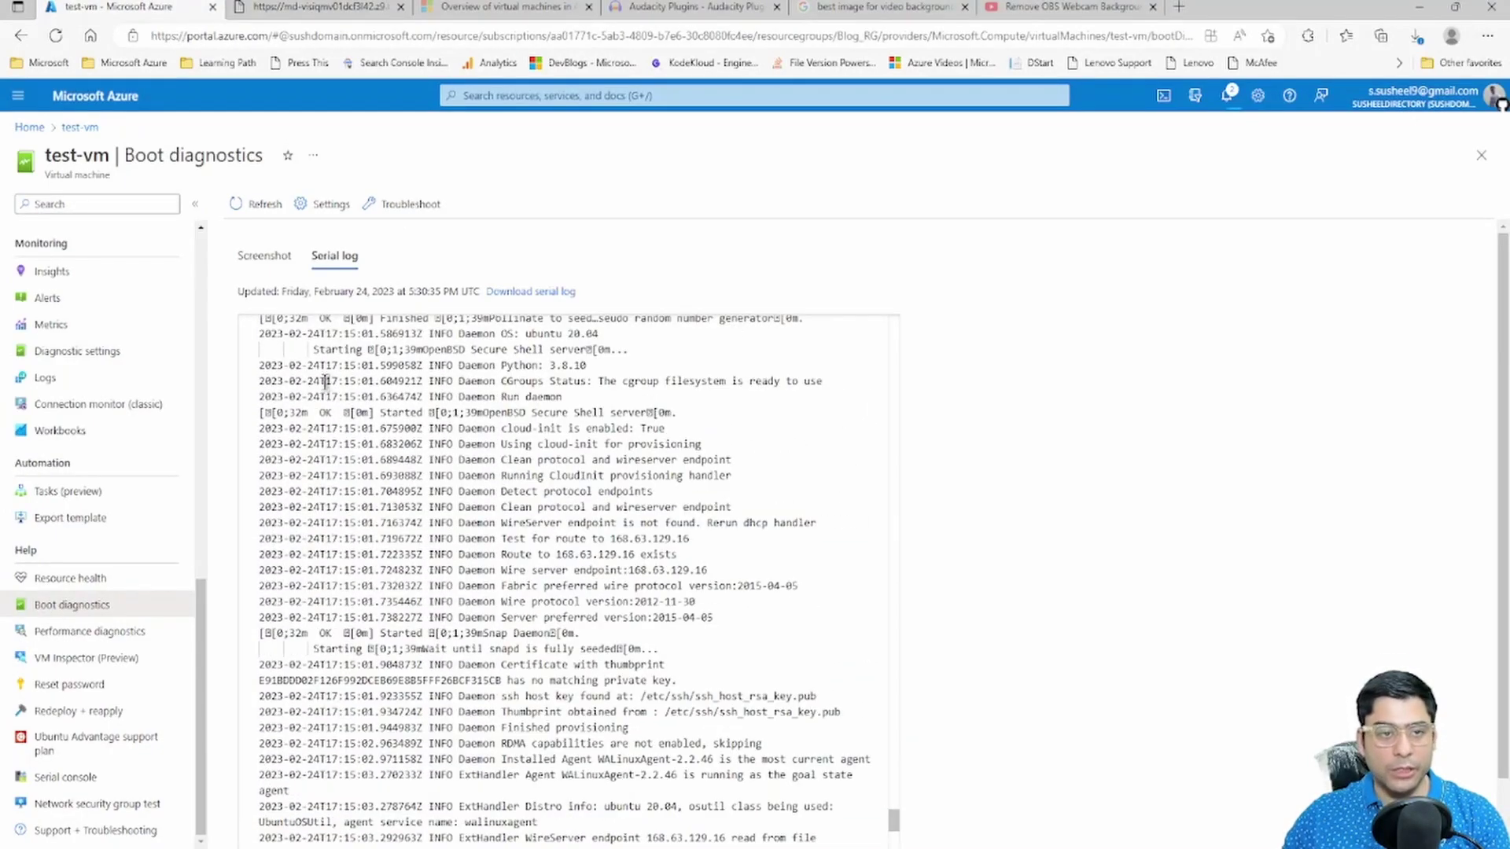